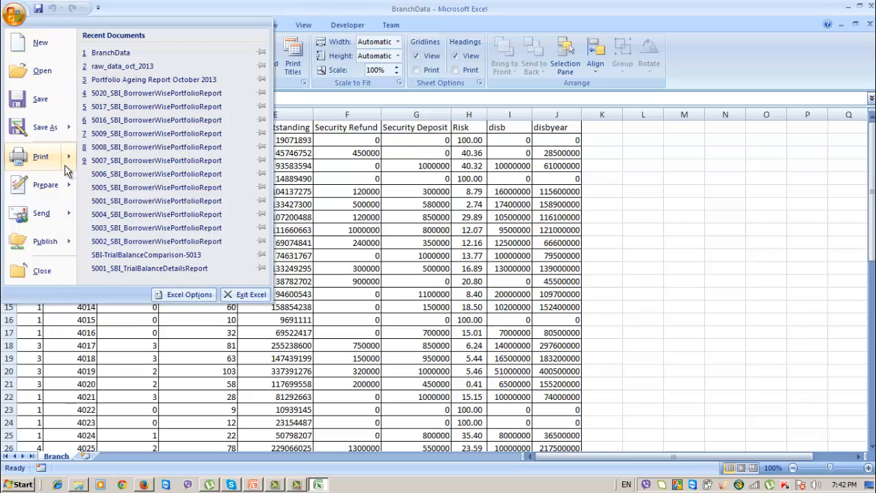
Step: Check the Branch sheet's first page in print preview and return to the worksheet
{"action": "mouse_move", "coordinate": [67, 169]}
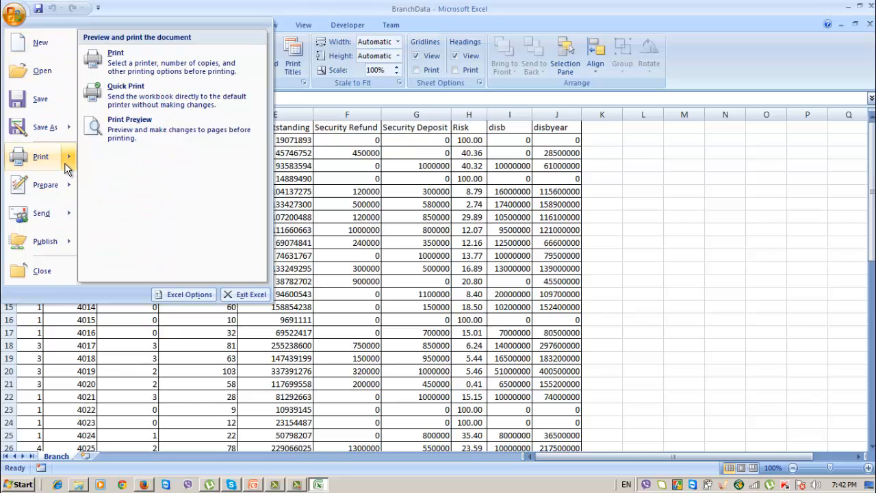
{"action": "left_click", "coordinate": [127, 138]}
{"action": "scroll", "coordinate": [308, 274], "scroll_direction": "up", "scroll_amount": 10}
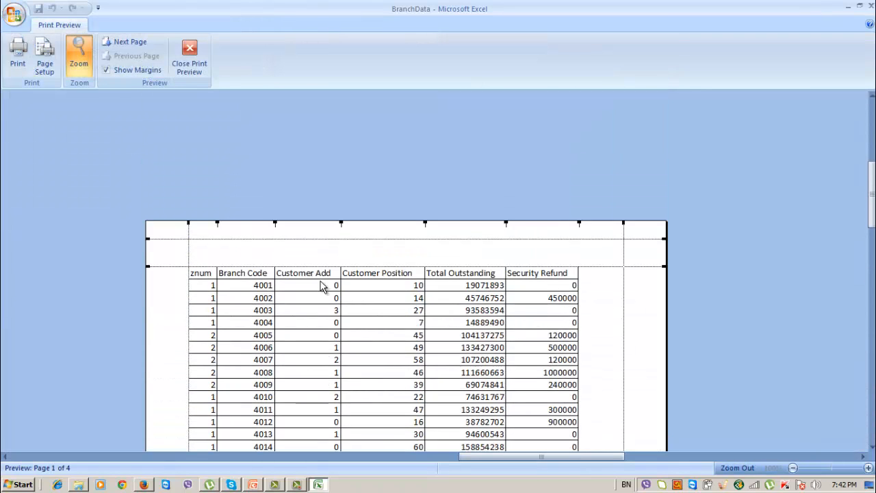
{"action": "scroll", "coordinate": [321, 286], "scroll_direction": "down", "scroll_amount": 3}
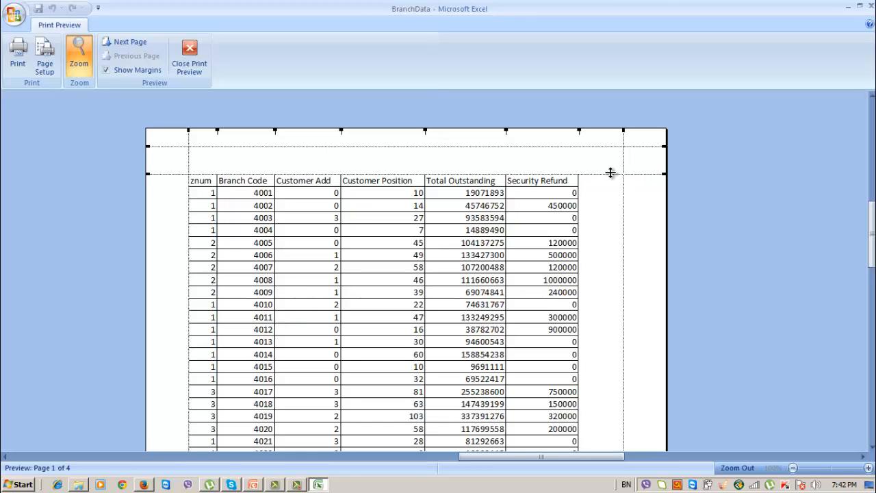
{"action": "left_click", "coordinate": [189, 54]}
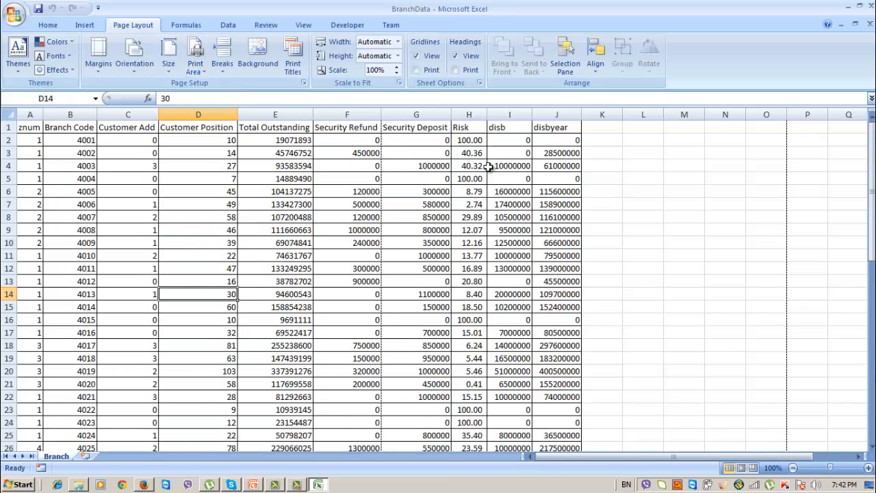
Step: Reopen the print preview to examine which columns fit on the first portrait page, and close it
{"action": "left_click", "coordinate": [14, 14]}
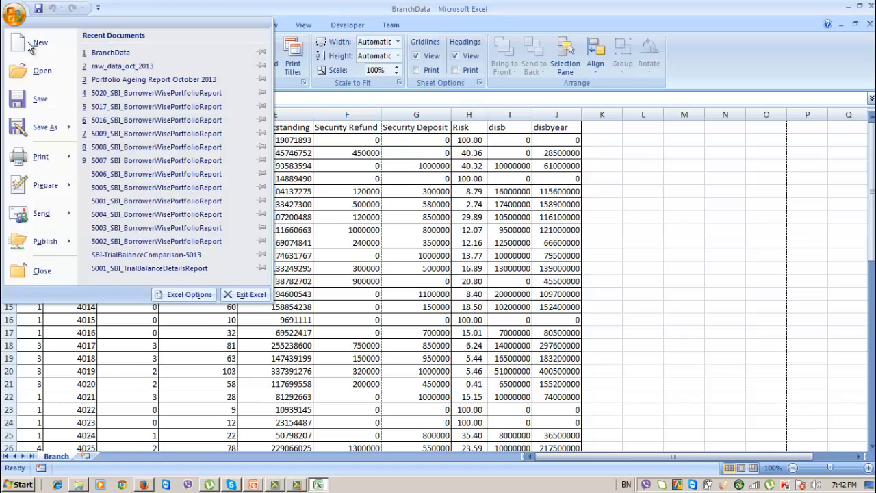
{"action": "mouse_move", "coordinate": [71, 160]}
{"action": "left_click", "coordinate": [113, 171]}
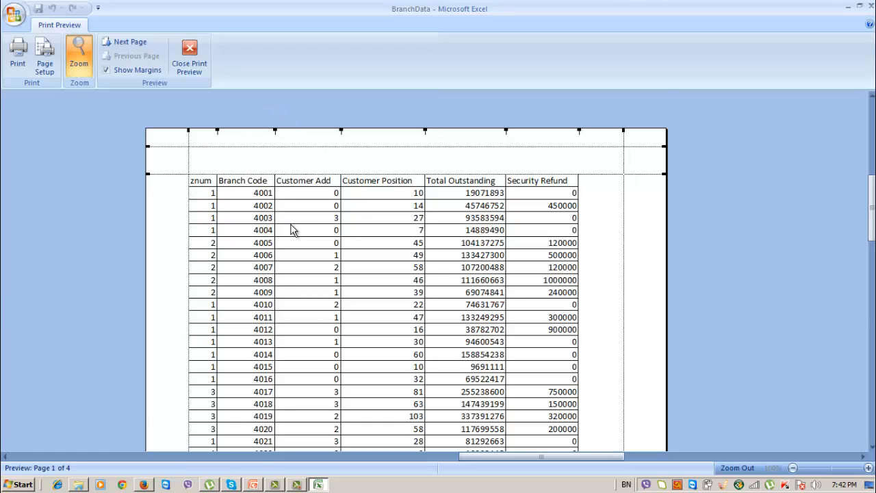
{"action": "scroll", "coordinate": [301, 239], "scroll_direction": "down", "scroll_amount": 10}
{"action": "scroll", "coordinate": [324, 274], "scroll_direction": "up", "scroll_amount": 14}
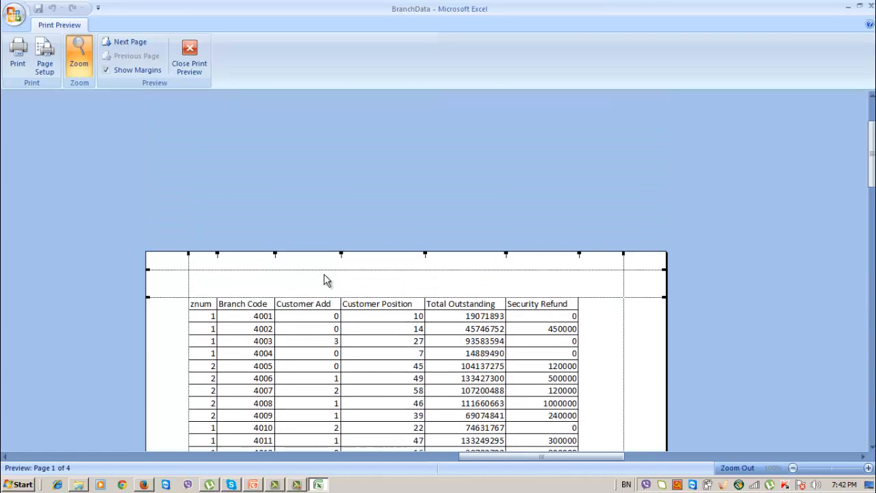
{"action": "scroll", "coordinate": [323, 274], "scroll_direction": "down", "scroll_amount": 5}
{"action": "scroll", "coordinate": [324, 274], "scroll_direction": "up", "scroll_amount": 7}
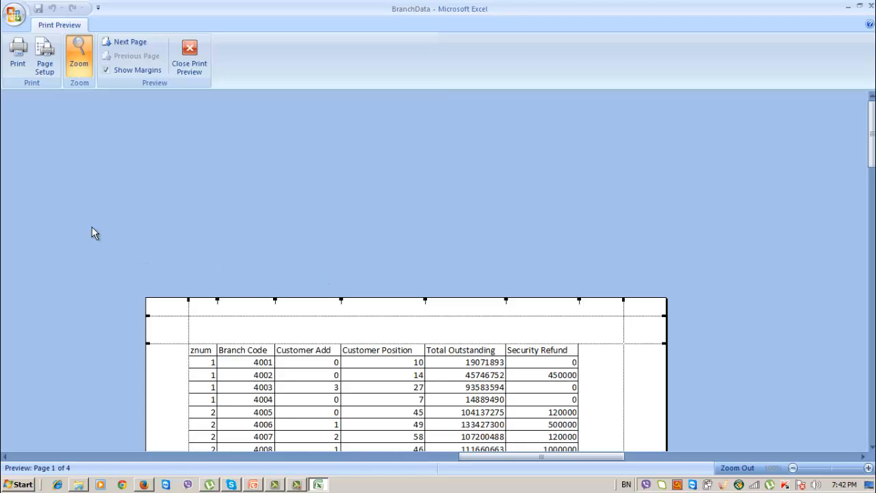
{"action": "scroll", "coordinate": [92, 232], "scroll_direction": "down", "scroll_amount": 1}
{"action": "scroll", "coordinate": [100, 221], "scroll_direction": "up", "scroll_amount": 1}
{"action": "left_click", "coordinate": [194, 64]}
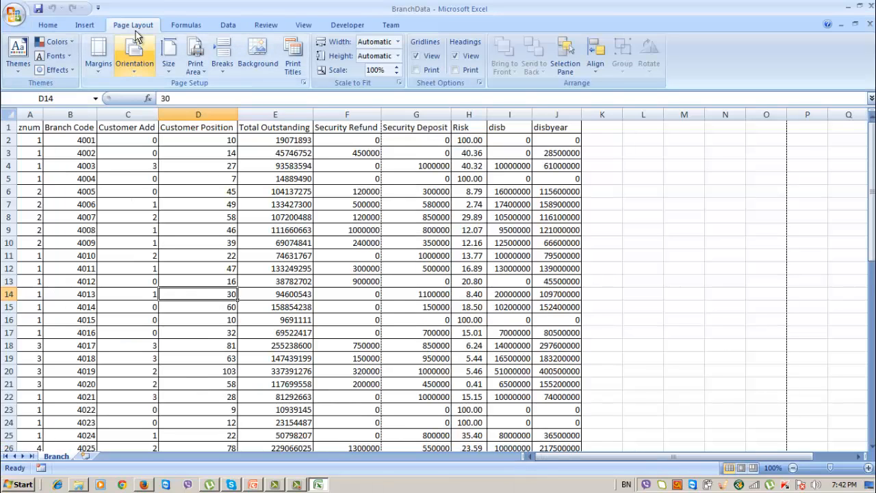
Step: Set the sheet's page orientation to Landscape and check the layout in print preview
{"action": "left_click", "coordinate": [137, 67]}
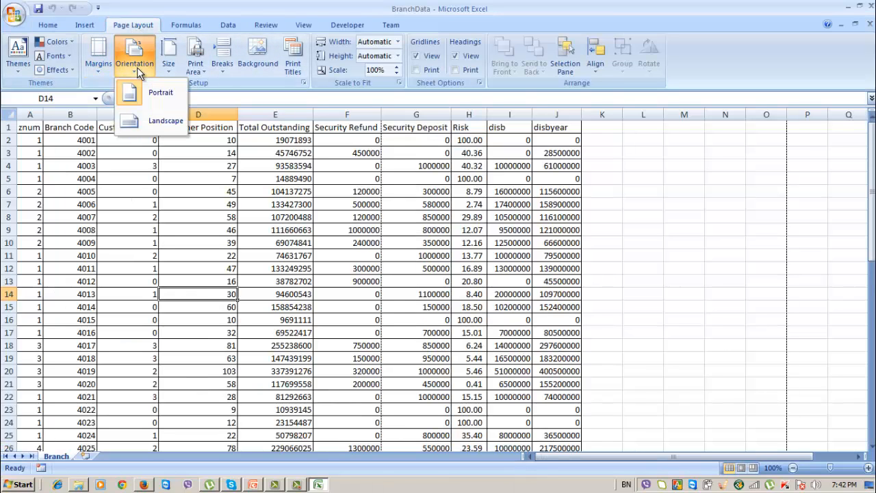
{"action": "left_click", "coordinate": [167, 125]}
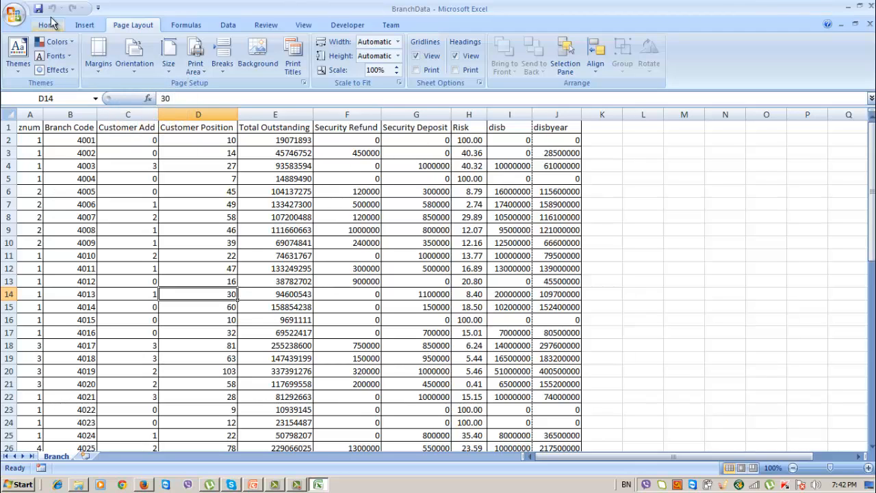
{"action": "left_click", "coordinate": [14, 15]}
{"action": "mouse_move", "coordinate": [68, 157]}
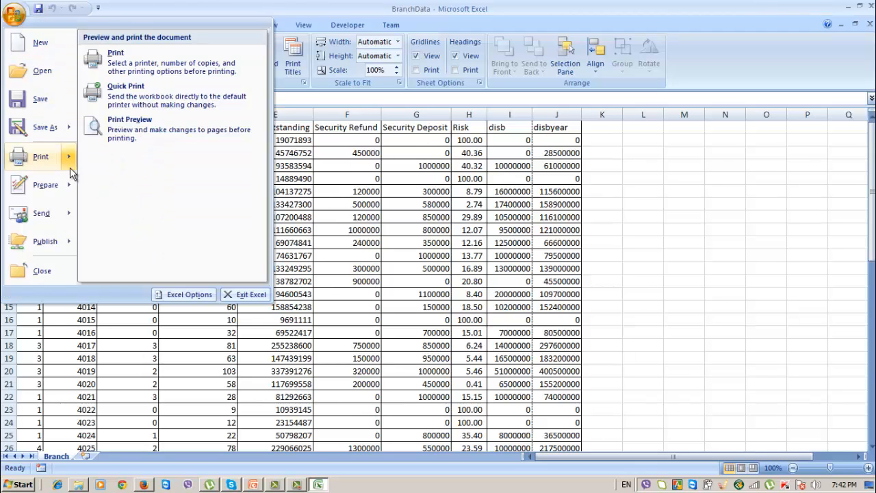
{"action": "left_click", "coordinate": [147, 135]}
{"action": "scroll", "coordinate": [459, 249], "scroll_direction": "down", "scroll_amount": 2}
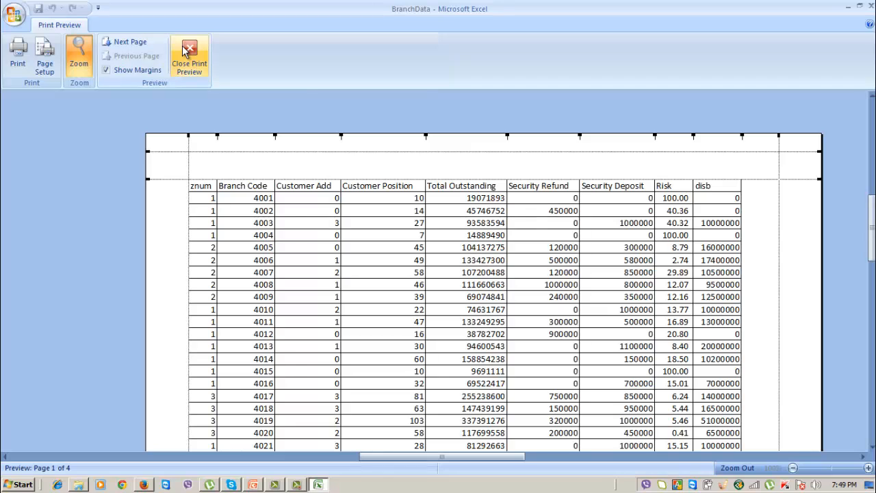
{"action": "left_click", "coordinate": [182, 74]}
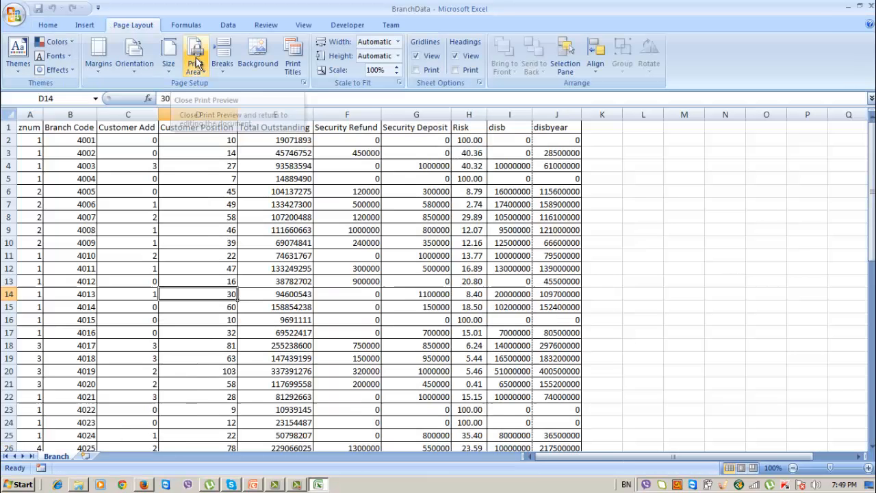
Step: Apply the Narrow margins preset to the Branch sheet
{"action": "left_click", "coordinate": [100, 72]}
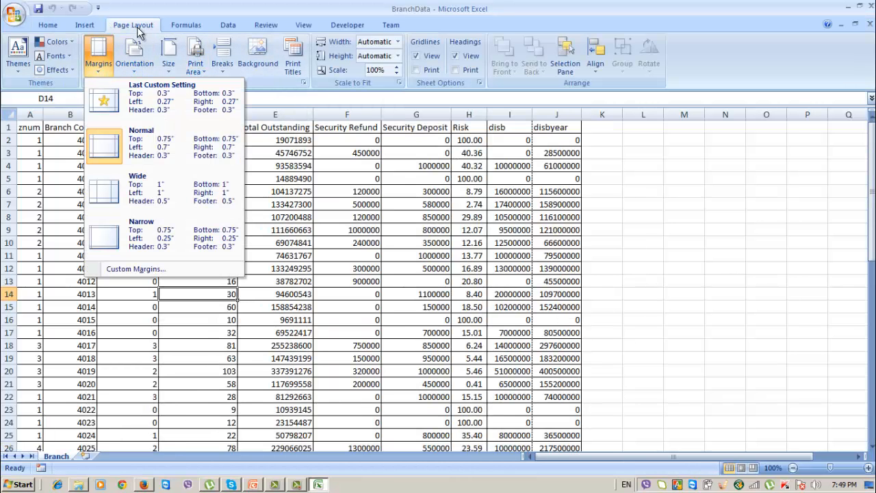
{"action": "left_click", "coordinate": [137, 27]}
{"action": "left_click", "coordinate": [100, 71]}
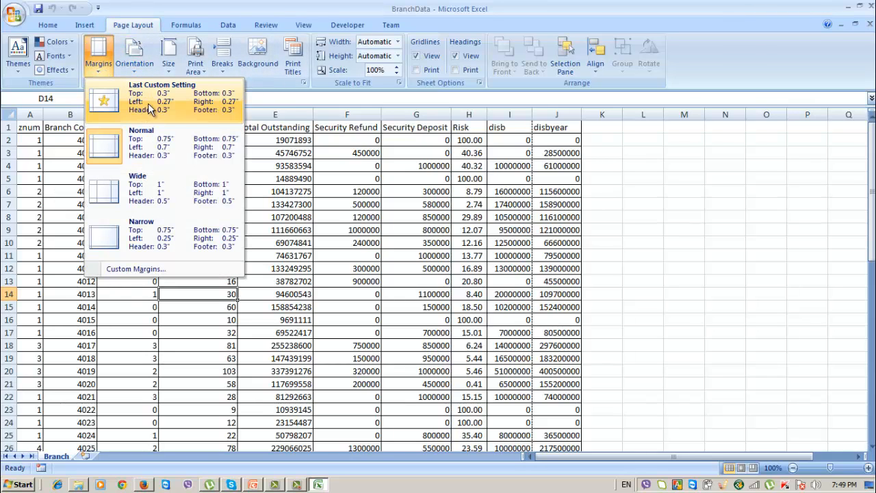
{"action": "left_click", "coordinate": [140, 239]}
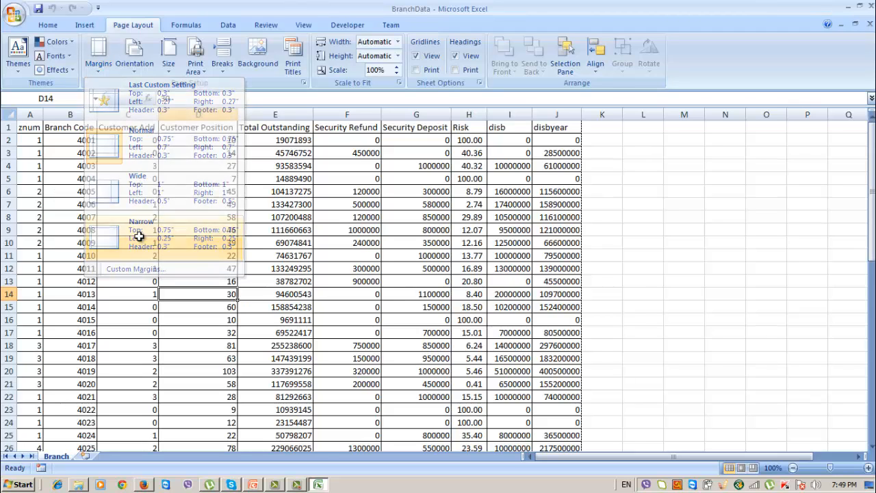
Step: Check in print preview how the columns fit on the landscape page with narrow margins
{"action": "left_click", "coordinate": [15, 14]}
{"action": "mouse_move", "coordinate": [21, 156]}
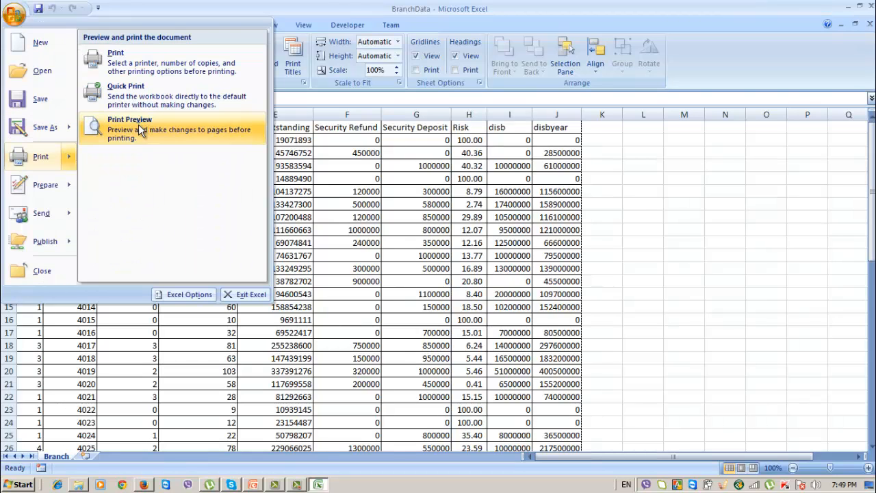
{"action": "left_click", "coordinate": [139, 129]}
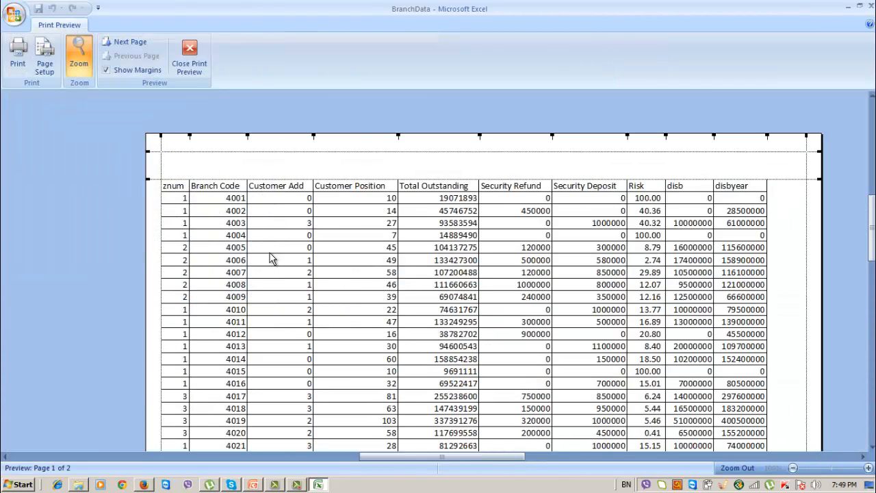
{"action": "left_click", "coordinate": [189, 58]}
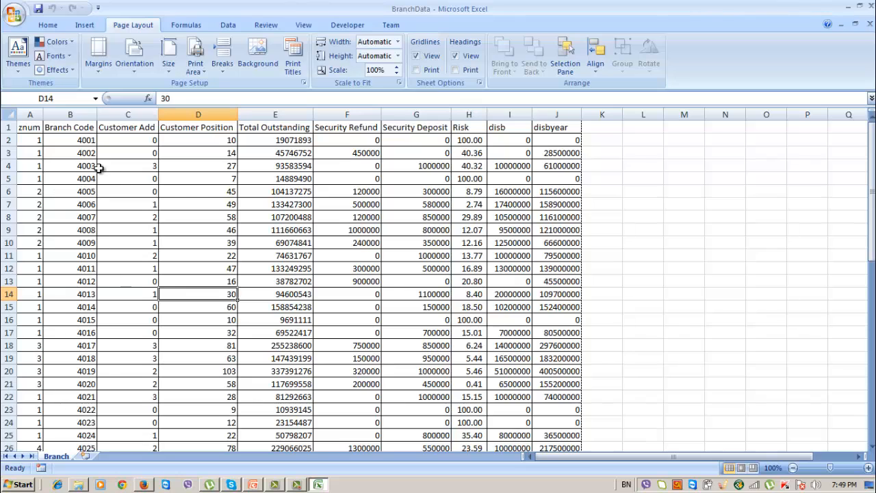
Step: Set the sheet's paper size to Statement (5.5 x 8.5 in)
{"action": "left_click", "coordinate": [161, 169]}
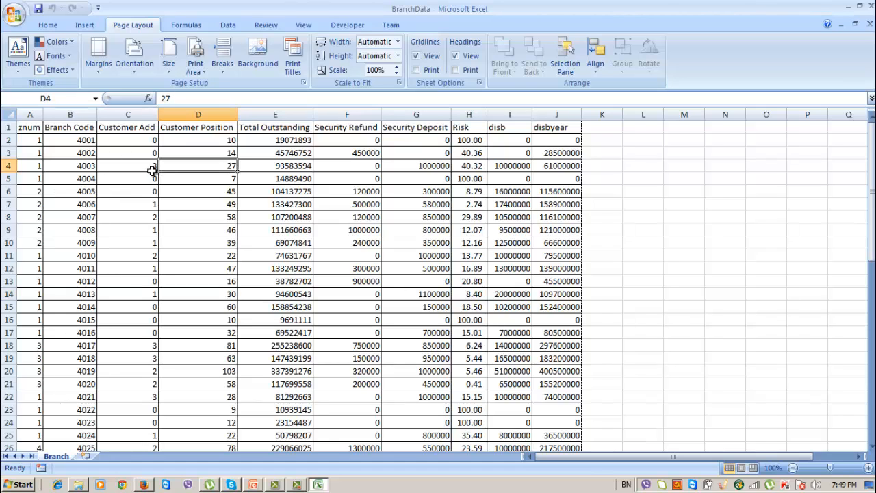
{"action": "left_click", "coordinate": [172, 66]}
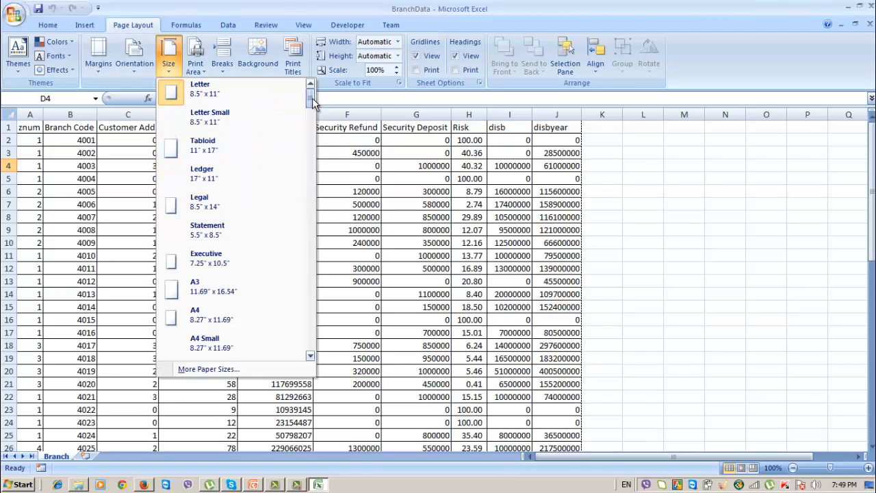
{"action": "mouse_move", "coordinate": [310, 96]}
{"action": "left_mouse_down"}
{"action": "mouse_move", "coordinate": [308, 283]}
{"action": "mouse_move", "coordinate": [310, 95]}
{"action": "left_mouse_up"}
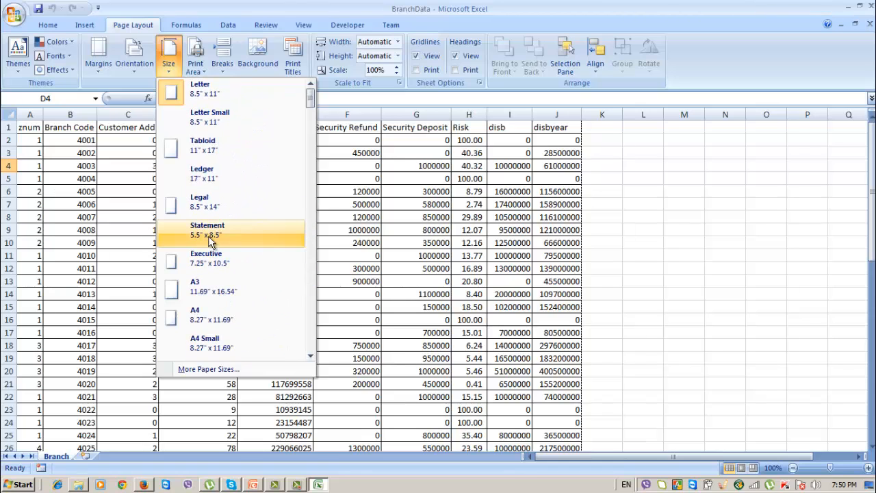
{"action": "left_click", "coordinate": [211, 240]}
Step: Page through the print preview to the last page to examine how the data splits on Statement paper
{"action": "left_click", "coordinate": [16, 15]}
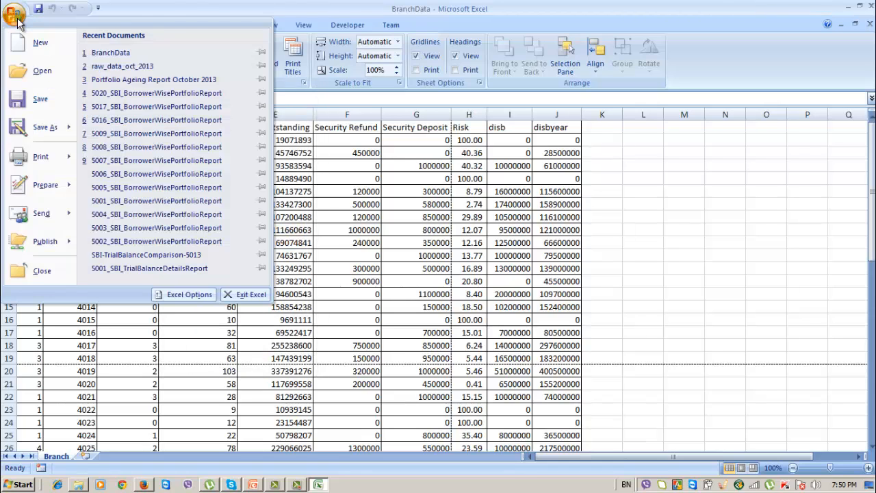
{"action": "mouse_move", "coordinate": [66, 170]}
{"action": "left_click", "coordinate": [129, 123]}
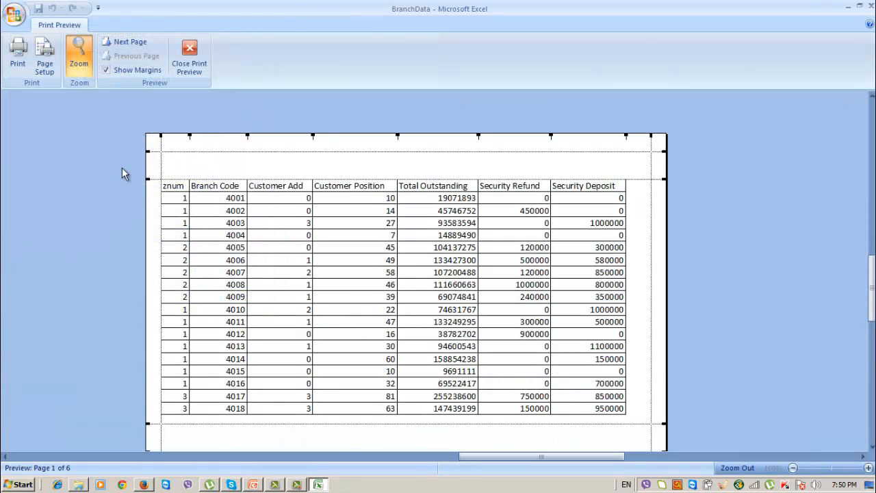
{"action": "scroll", "coordinate": [421, 234], "scroll_direction": "down", "scroll_amount": 2}
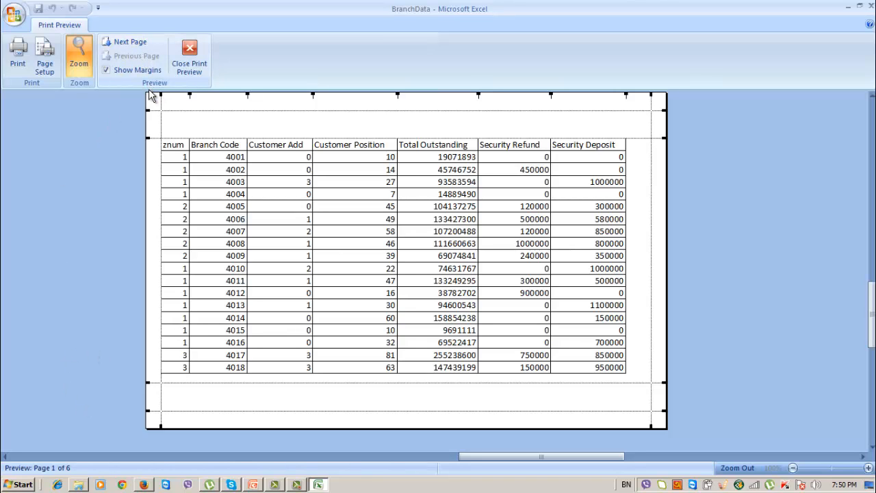
{"action": "left_click", "coordinate": [133, 42]}
{"action": "left_click", "coordinate": [134, 43]}
{"action": "left_click", "coordinate": [134, 43]}
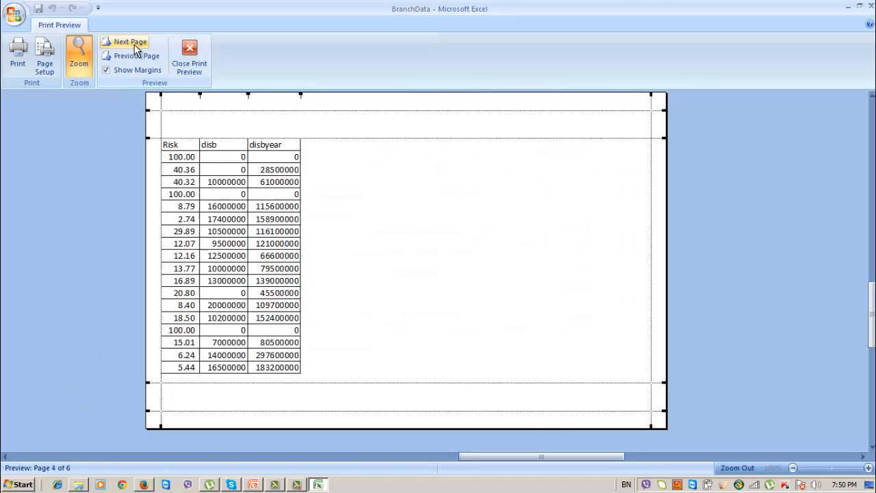
{"action": "left_click", "coordinate": [134, 44]}
{"action": "left_click", "coordinate": [134, 44]}
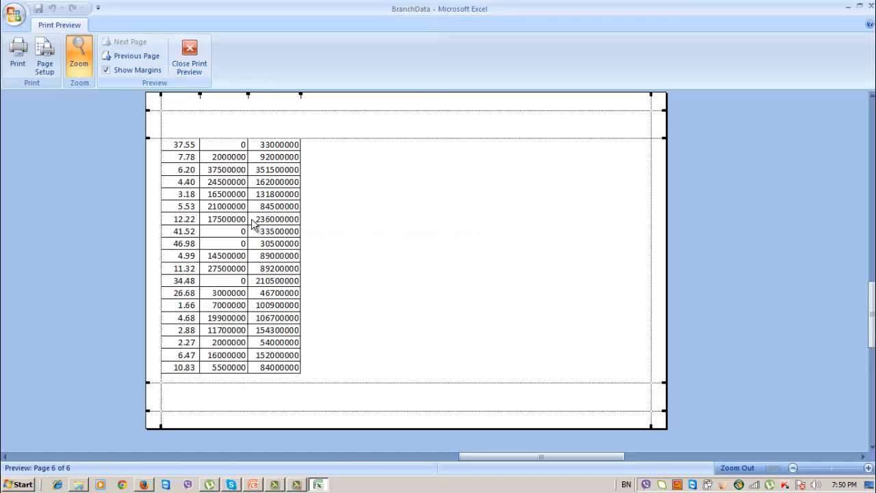
{"action": "left_click", "coordinate": [189, 55]}
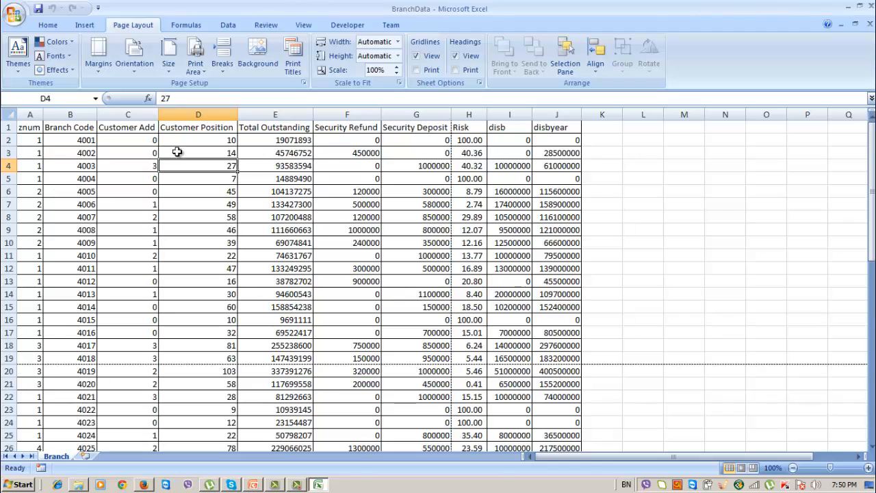
Step: Set the sheet's paper size to Legal (8.5 x 14 in)
{"action": "left_click", "coordinate": [172, 72]}
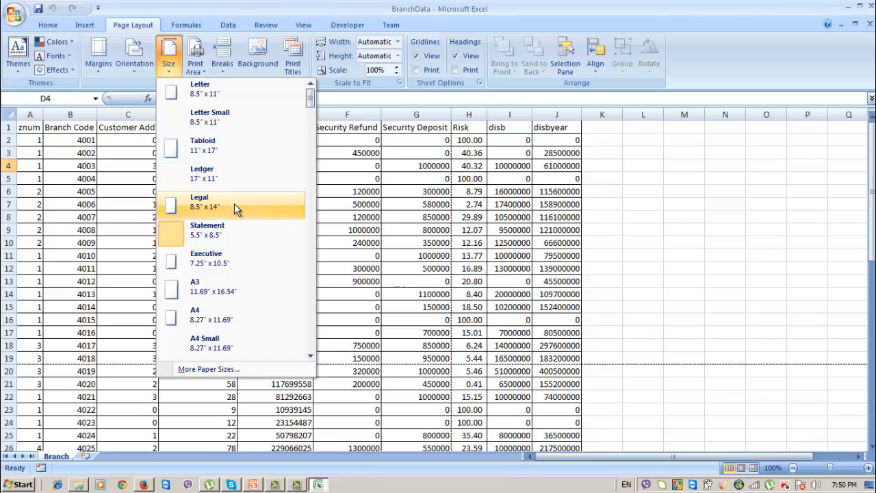
{"action": "left_click", "coordinate": [199, 207]}
{"action": "key", "text": "alt+shift"}
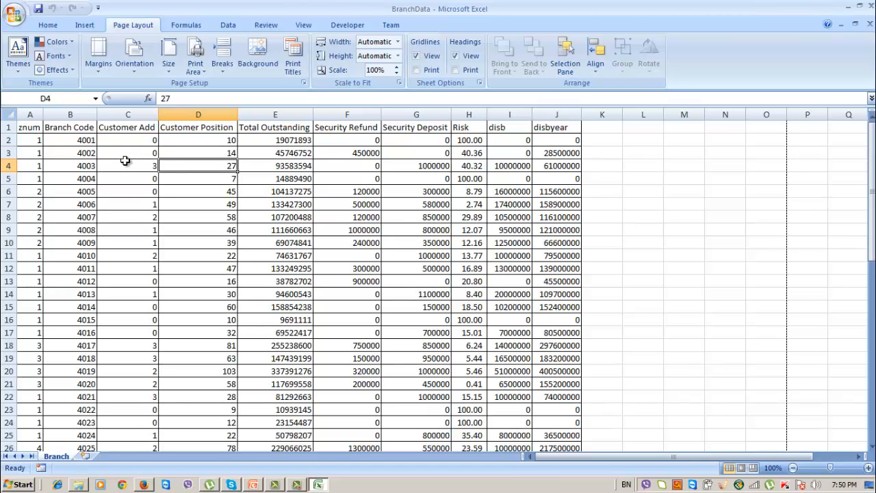
{"action": "left_click", "coordinate": [130, 65]}
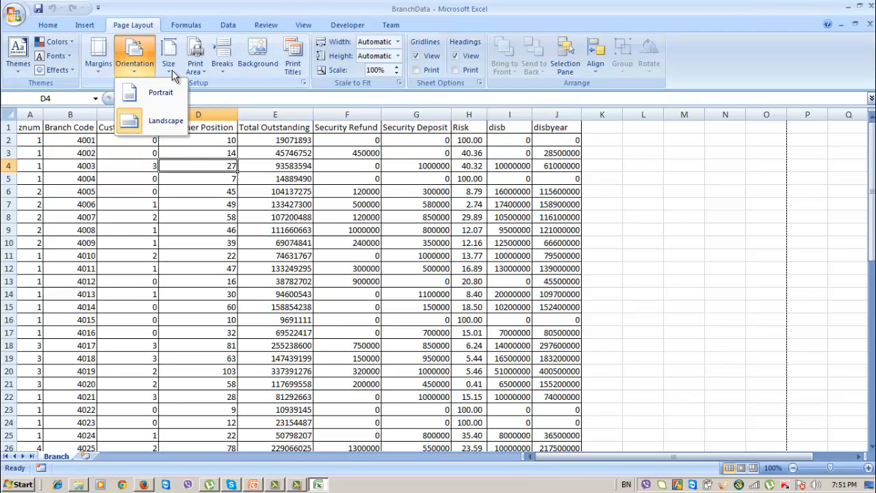
{"action": "left_click", "coordinate": [172, 68]}
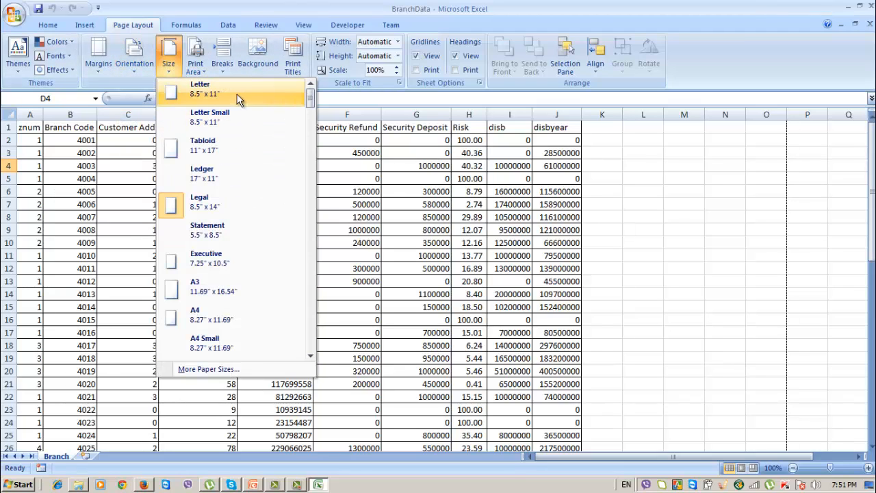
{"action": "left_click", "coordinate": [378, 206]}
Step: Open the print preview to check the column fit on the landscape Legal page
{"action": "left_click", "coordinate": [14, 14]}
{"action": "mouse_move", "coordinate": [71, 150]}
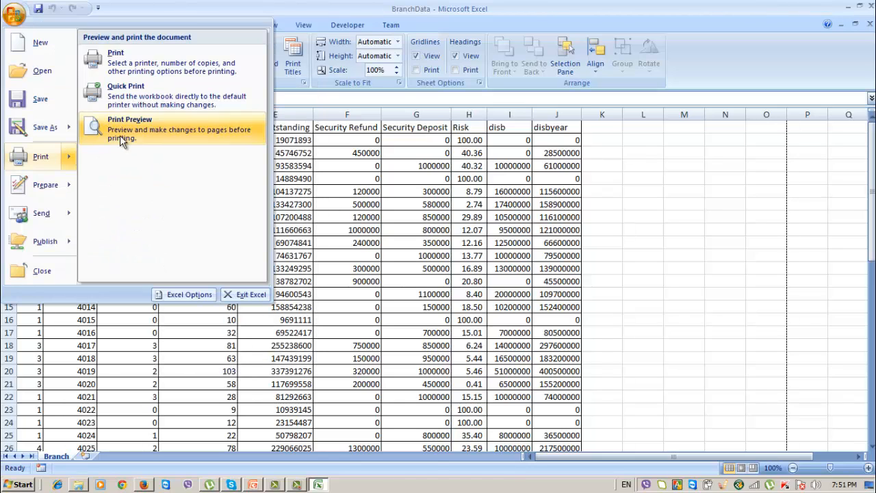
{"action": "left_click", "coordinate": [119, 135]}
{"action": "left_click", "coordinate": [315, 220]}
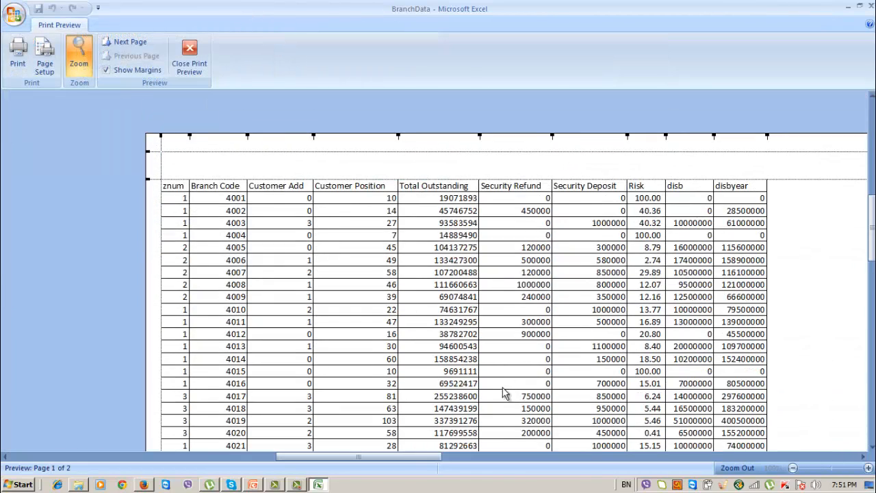
Step: Check the unused width on the landscape Legal page, close the print preview and reapply landscape orientation to the sheet
{"action": "left_click_drag", "start_coordinate": [422, 457], "coordinate": [622, 469]}
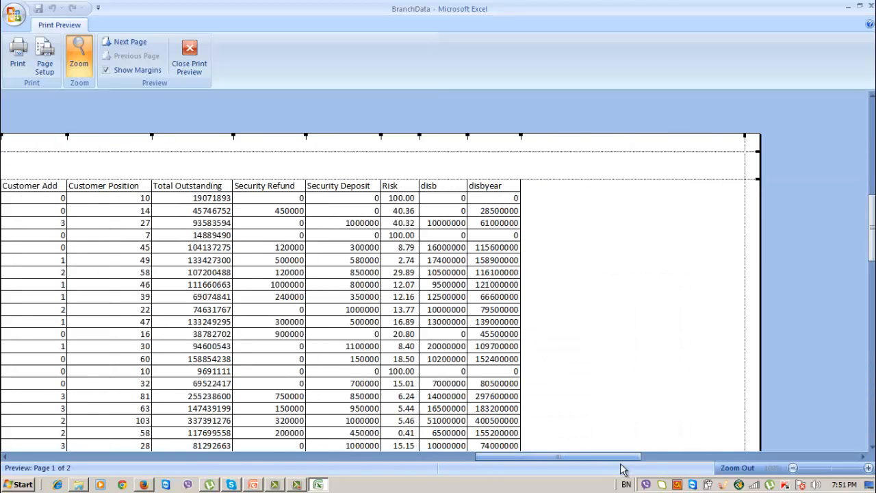
{"action": "left_click", "coordinate": [189, 51]}
{"action": "left_click", "coordinate": [134, 58]}
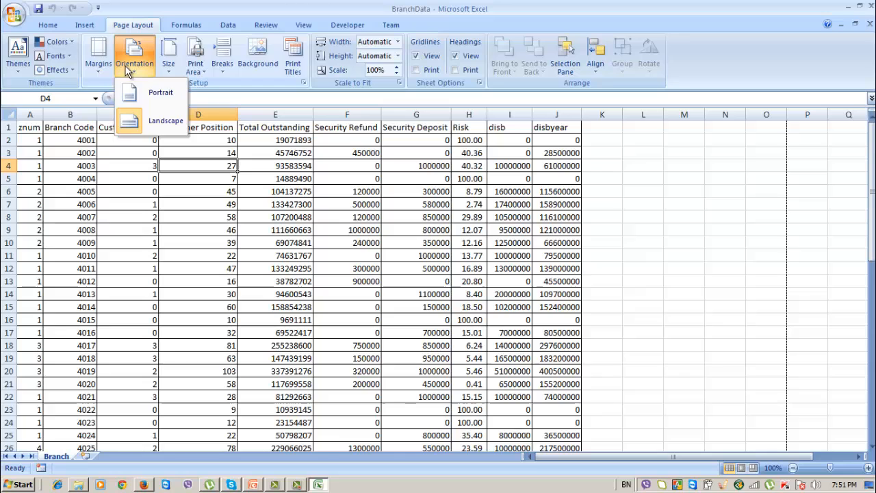
{"action": "left_click", "coordinate": [144, 119]}
Step: Examine both landscape Legal pages in the print preview to see how the rows and columns are split
{"action": "left_click", "coordinate": [14, 14]}
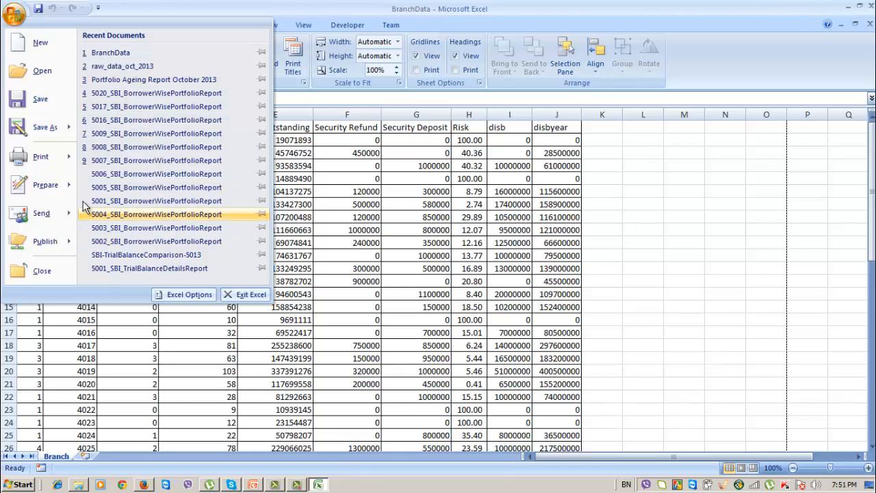
{"action": "mouse_move", "coordinate": [70, 155]}
{"action": "left_click", "coordinate": [130, 130]}
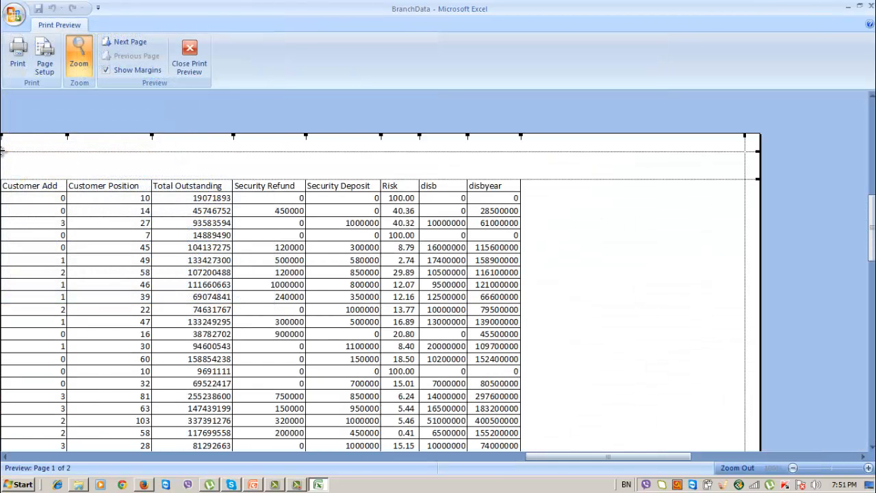
{"action": "scroll", "coordinate": [702, 198], "scroll_direction": "down", "scroll_amount": 2}
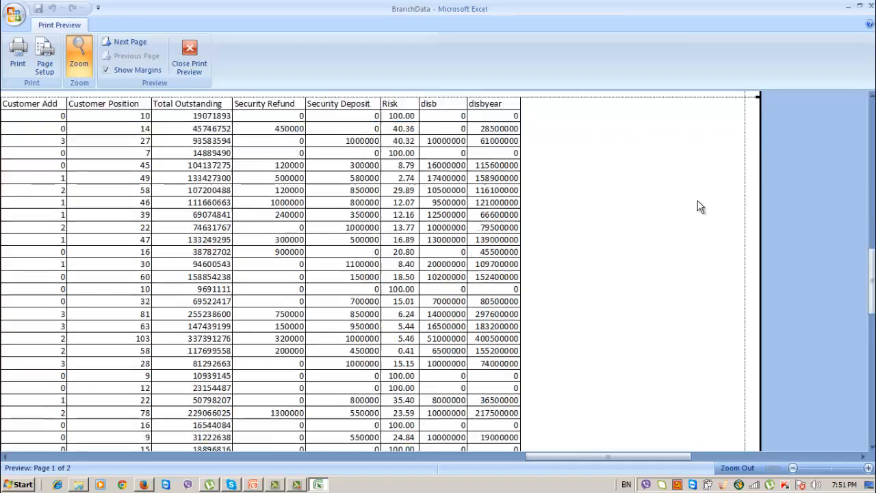
{"action": "scroll", "coordinate": [698, 208], "scroll_direction": "down", "scroll_amount": 5}
{"action": "scroll", "coordinate": [677, 328], "scroll_direction": "up", "scroll_amount": 8}
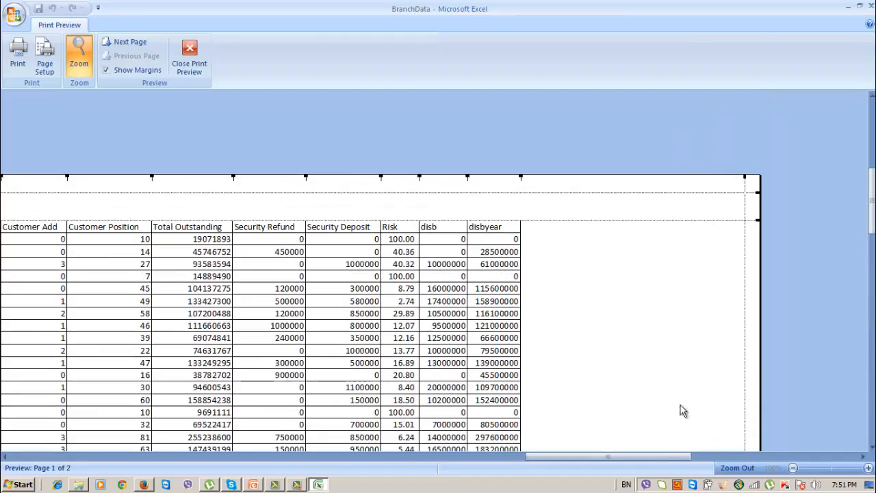
{"action": "scroll", "coordinate": [654, 405], "scroll_direction": "down", "scroll_amount": 10}
{"action": "scroll", "coordinate": [655, 400], "scroll_direction": "up", "scroll_amount": 10}
{"action": "scroll", "coordinate": [657, 404], "scroll_direction": "down", "scroll_amount": 4}
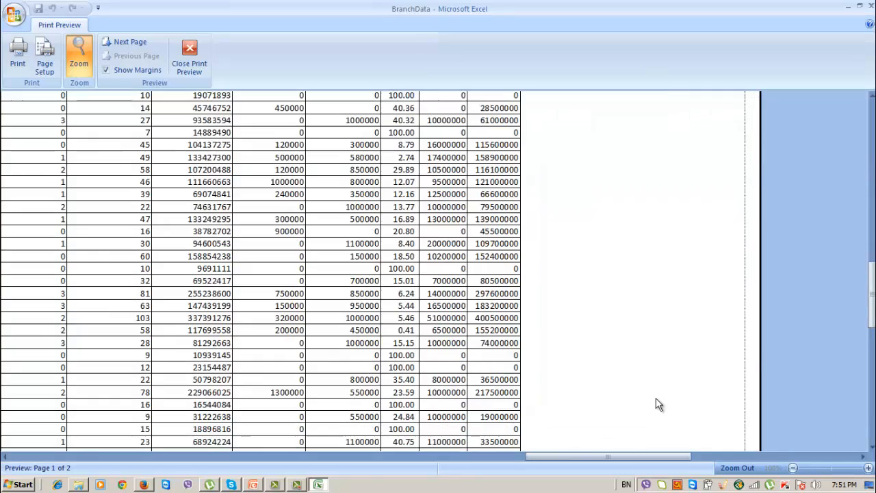
{"action": "scroll", "coordinate": [656, 404], "scroll_direction": "down", "scroll_amount": 4}
{"action": "scroll", "coordinate": [647, 398], "scroll_direction": "up", "scroll_amount": 4}
{"action": "left_click", "coordinate": [483, 456]}
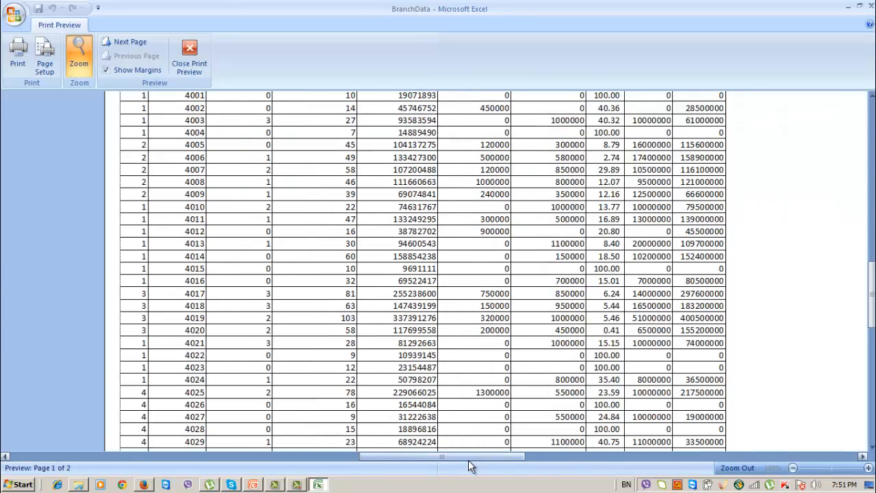
{"action": "left_click", "coordinate": [376, 455]}
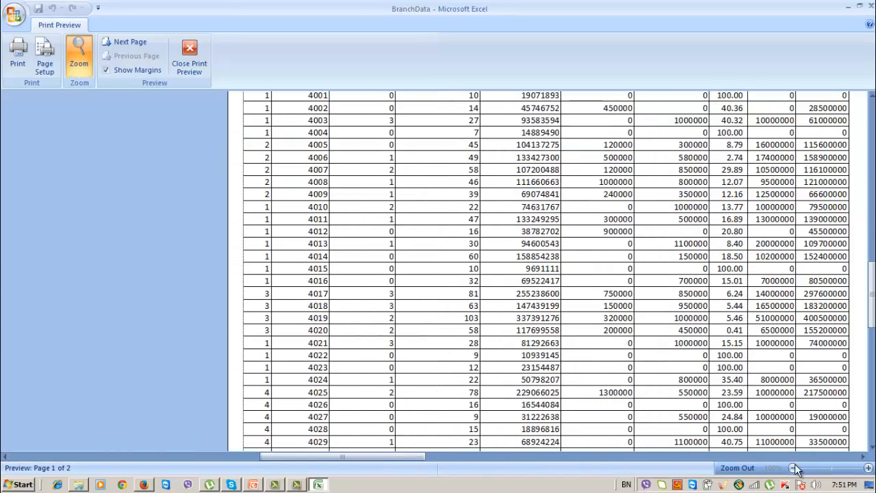
{"action": "left_click", "coordinate": [183, 198]}
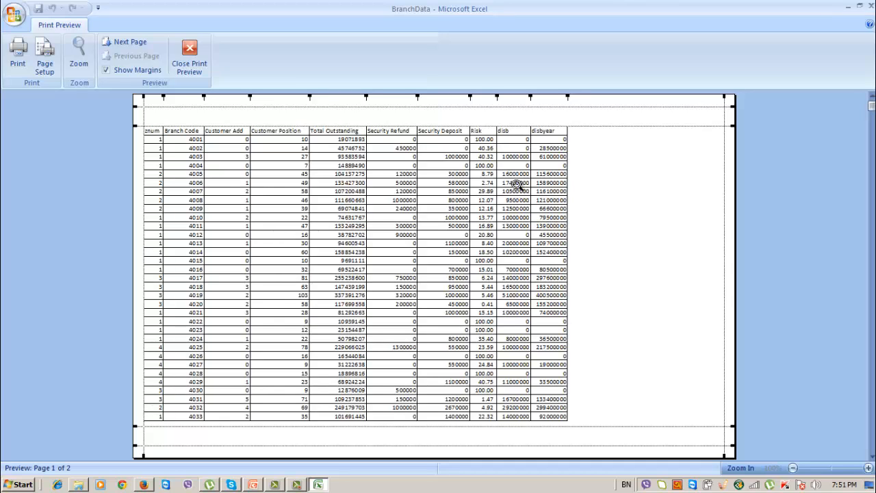
{"action": "left_click", "coordinate": [135, 43]}
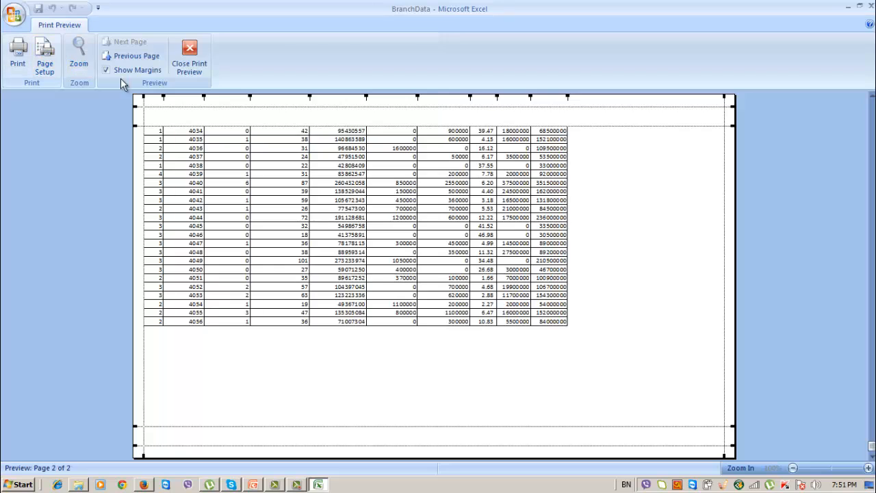
{"action": "left_click", "coordinate": [189, 66]}
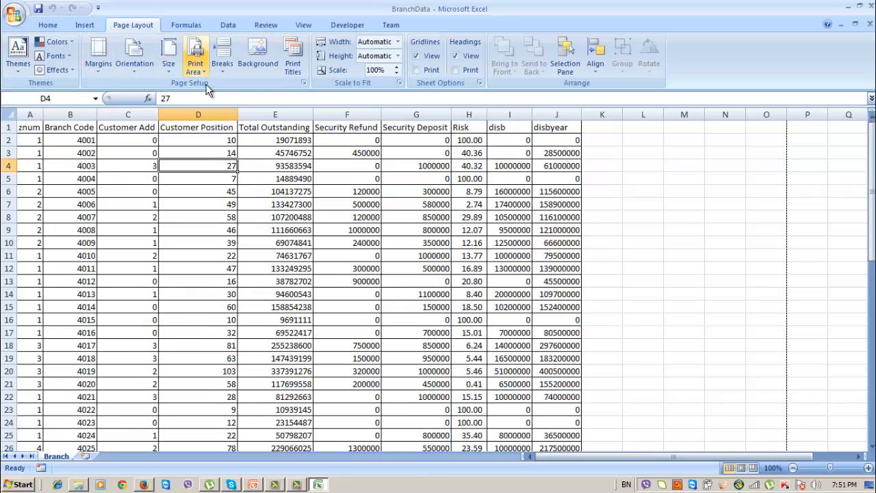
Step: Switch the sheet to portrait orientation and check how the columns split across the pages in the print preview
{"action": "left_click", "coordinate": [135, 72]}
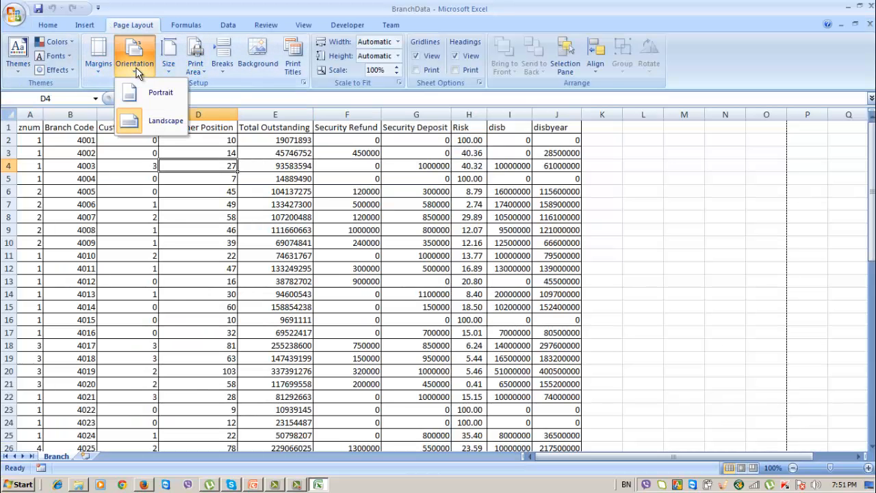
{"action": "left_click", "coordinate": [147, 92]}
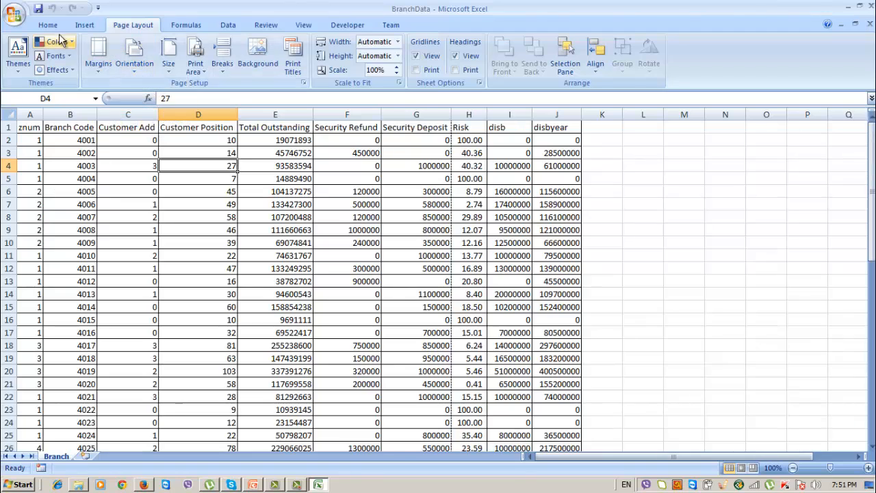
{"action": "left_click", "coordinate": [19, 16]}
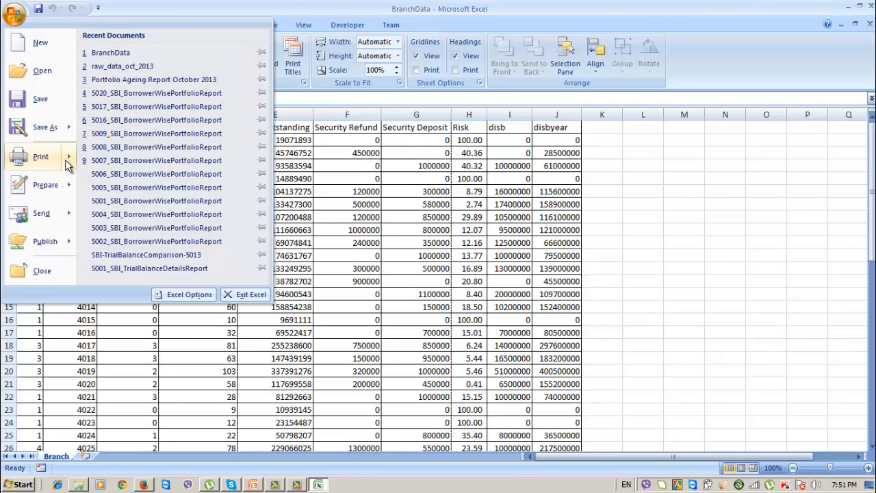
{"action": "left_click", "coordinate": [135, 124]}
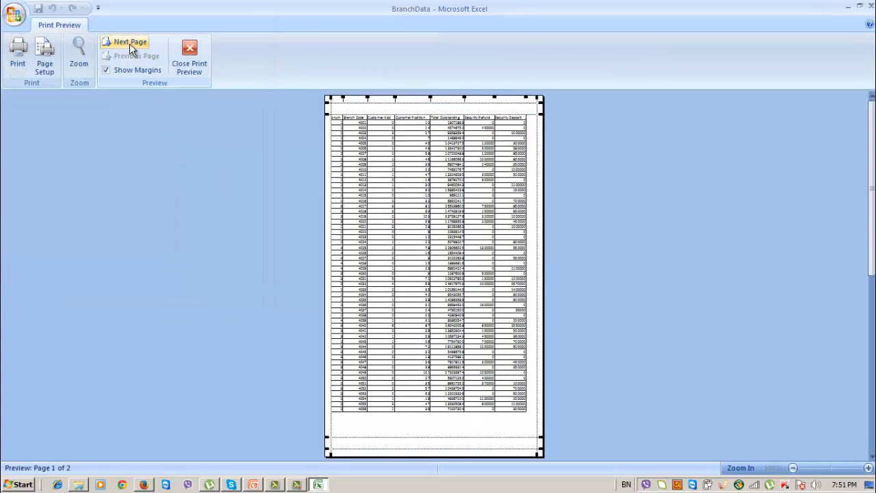
{"action": "left_click", "coordinate": [481, 137]}
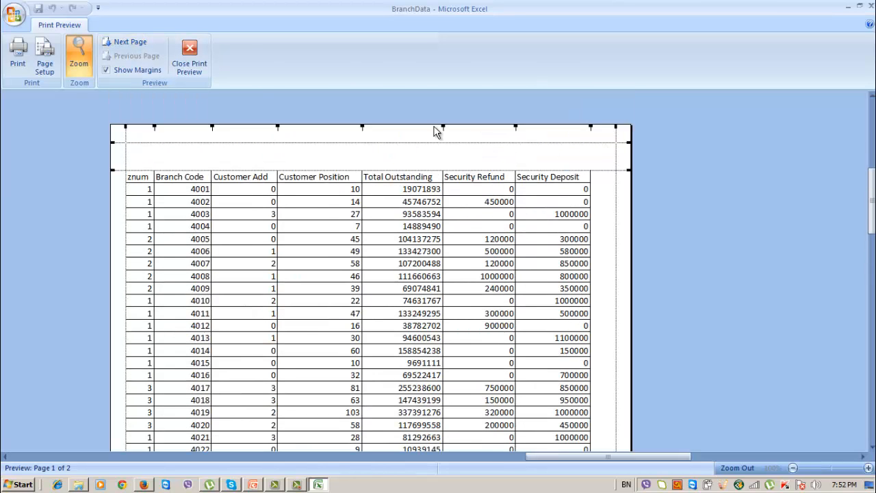
{"action": "left_click", "coordinate": [129, 42]}
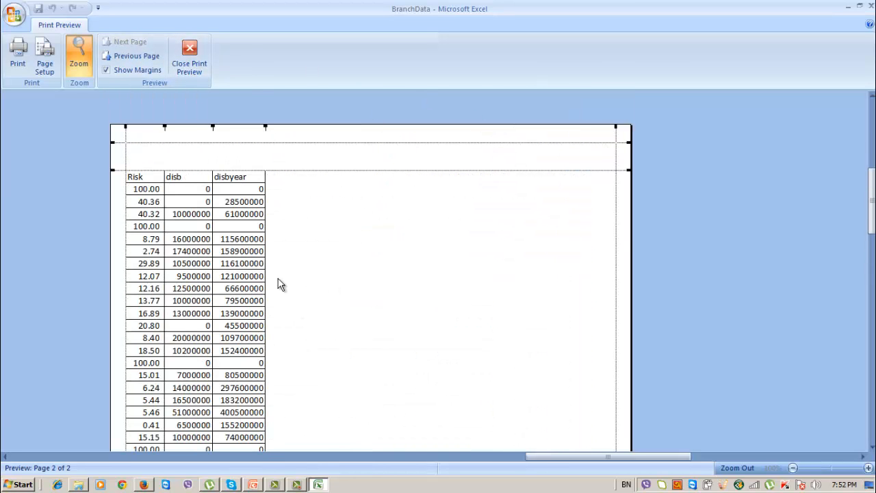
{"action": "left_click", "coordinate": [412, 251]}
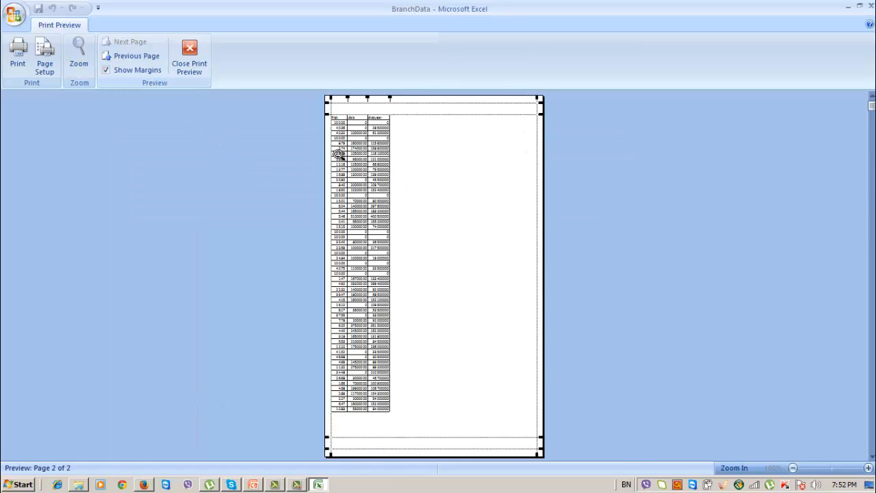
{"action": "left_click", "coordinate": [187, 52]}
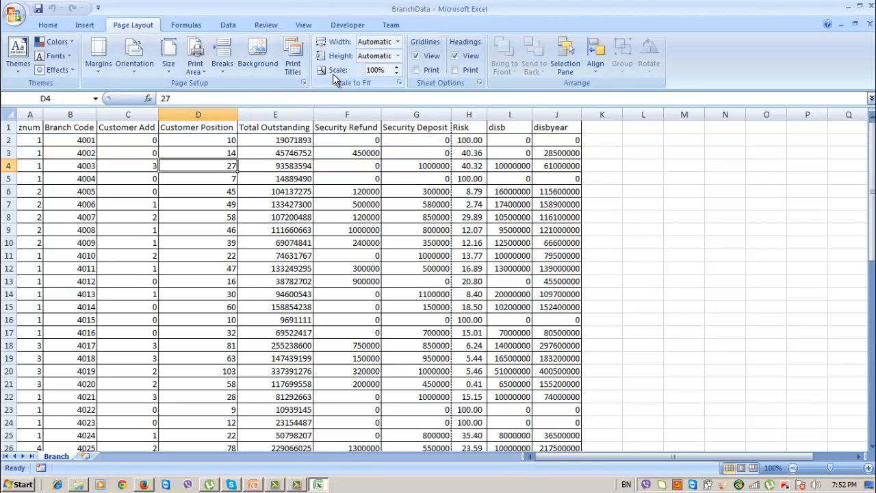
Step: Reduce the sheet's print scale to 90%
{"action": "left_click", "coordinate": [379, 71]}
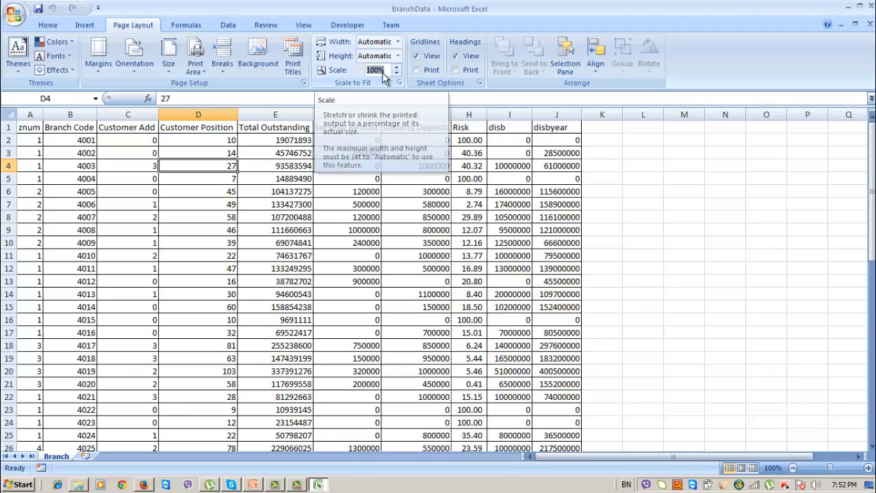
{"action": "left_click", "coordinate": [397, 73]}
{"action": "left_click", "coordinate": [397, 74]}
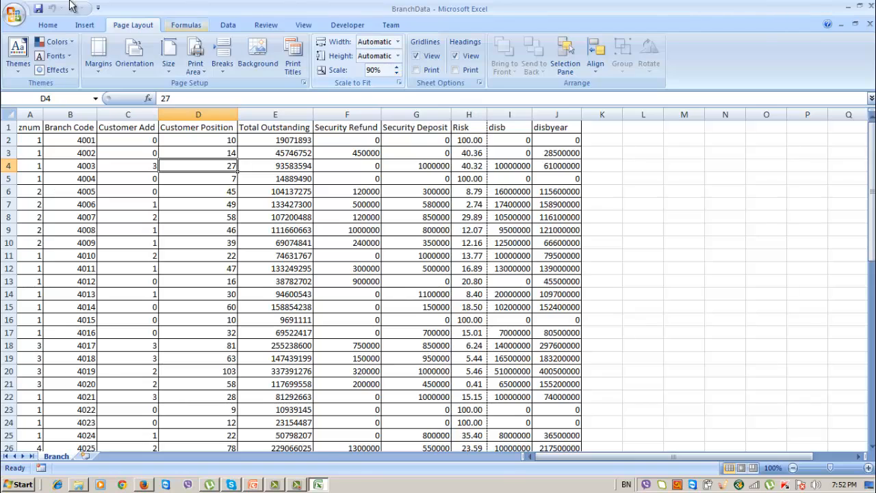
Step: Page through the print preview to check which columns fall on the second page at 90% scale
{"action": "left_click", "coordinate": [14, 14]}
{"action": "mouse_move", "coordinate": [67, 153]}
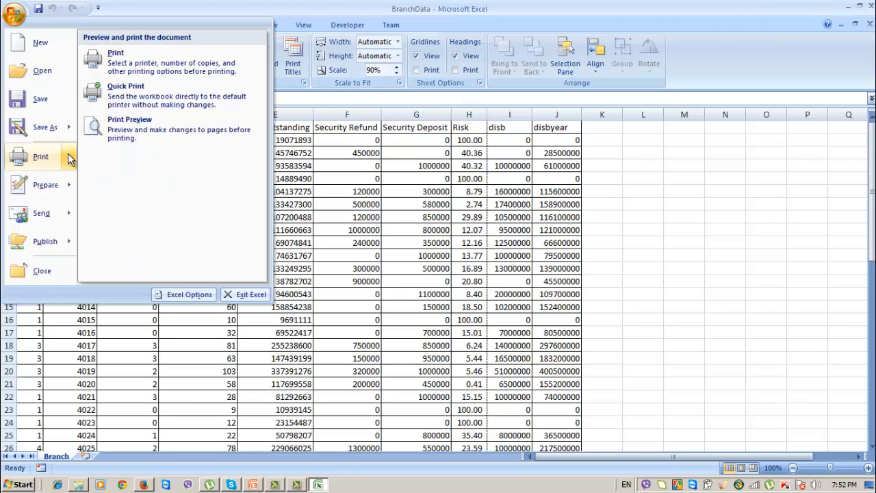
{"action": "left_click", "coordinate": [133, 123]}
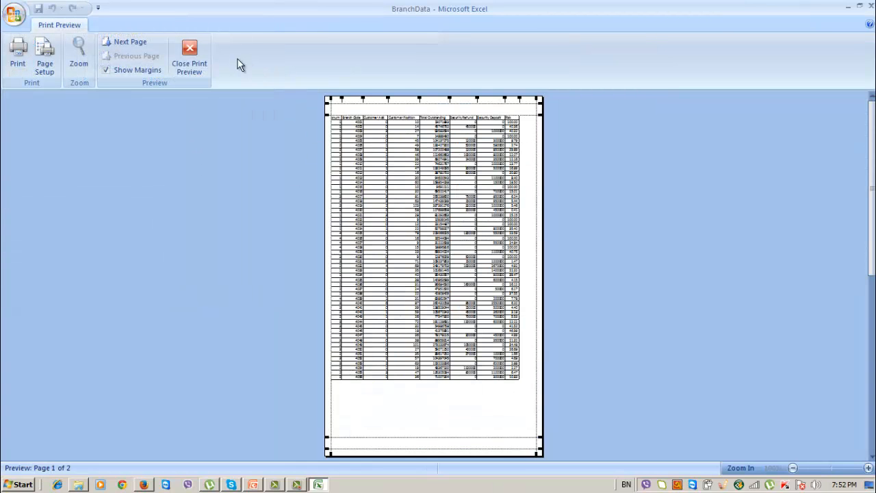
{"action": "left_click", "coordinate": [127, 42]}
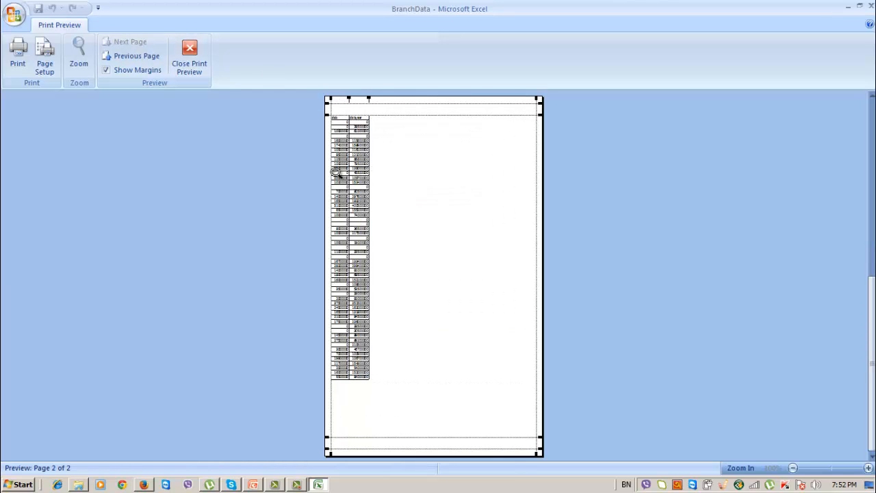
{"action": "left_click", "coordinate": [190, 52]}
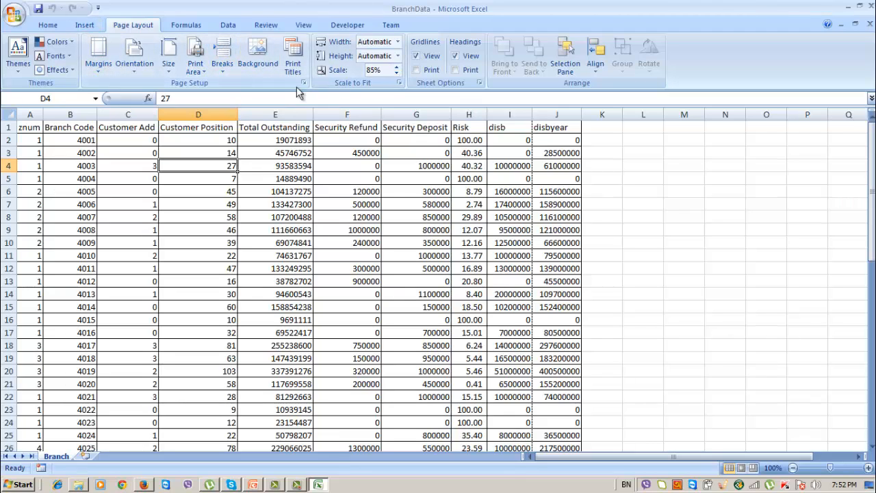
Step: Page through the print preview to check the column split at 85% scale
{"action": "left_click", "coordinate": [6, 21]}
{"action": "mouse_move", "coordinate": [72, 158]}
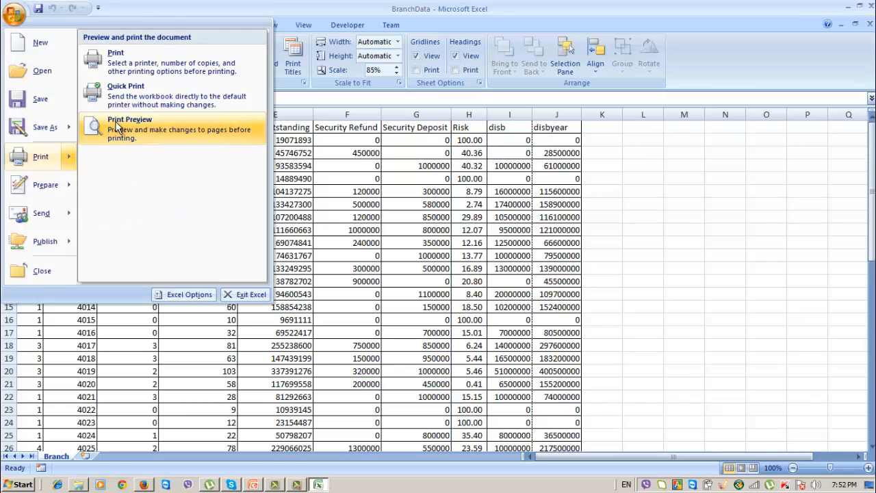
{"action": "left_click", "coordinate": [103, 159]}
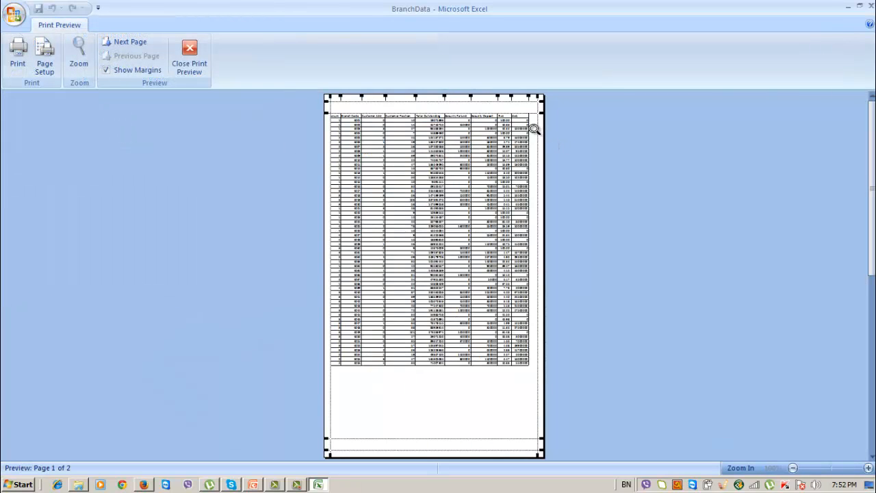
{"action": "left_click", "coordinate": [123, 41]}
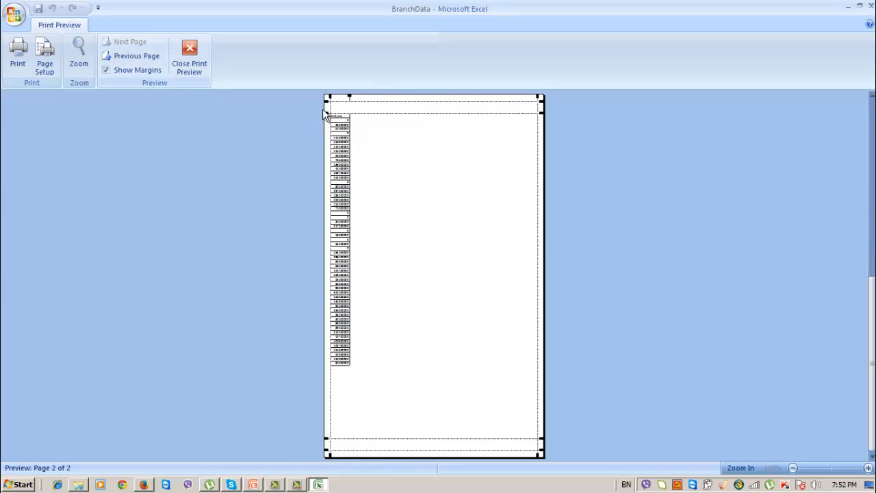
{"action": "left_click", "coordinate": [188, 49]}
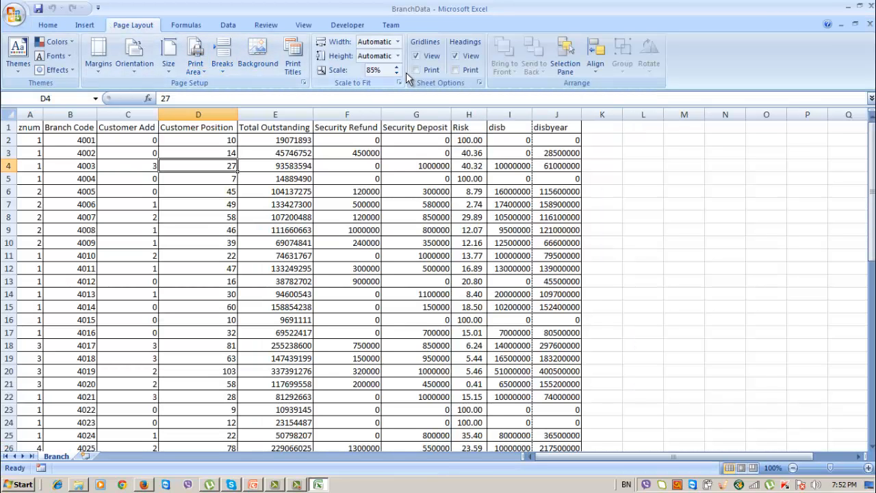
Step: Set the sheet's print scale to 80% and check the column fit on the Legal page in the print preview
{"action": "left_click", "coordinate": [14, 14]}
{"action": "mouse_move", "coordinate": [68, 160]}
{"action": "left_click", "coordinate": [128, 128]}
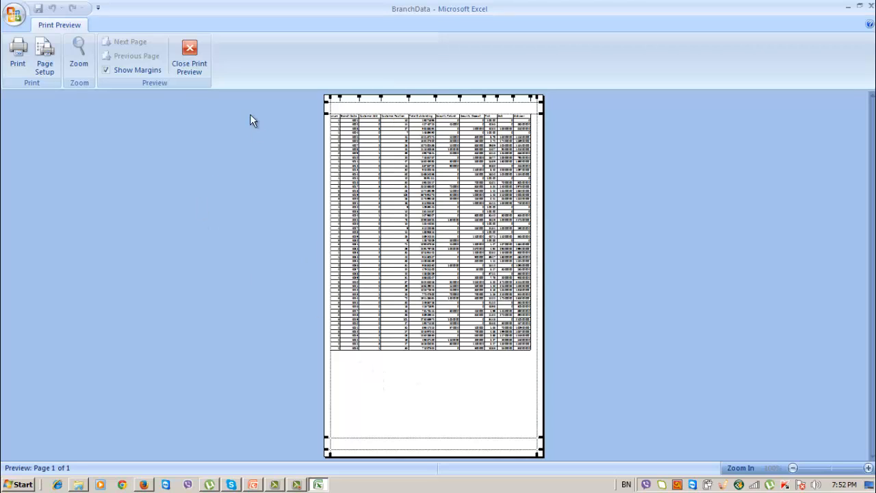
{"action": "left_click", "coordinate": [191, 60]}
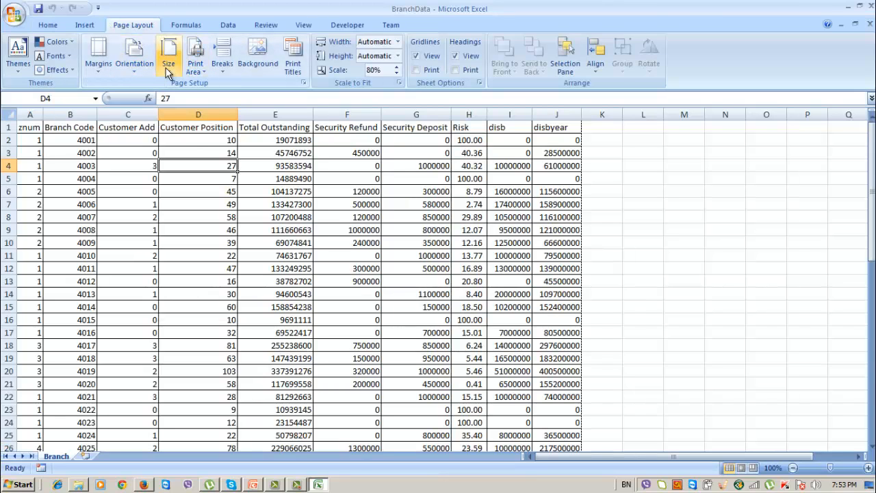
Step: Set the sheet's paper size to Letter (8.5 x 11 in) and open the print preview to check the fit
{"action": "left_click", "coordinate": [167, 69]}
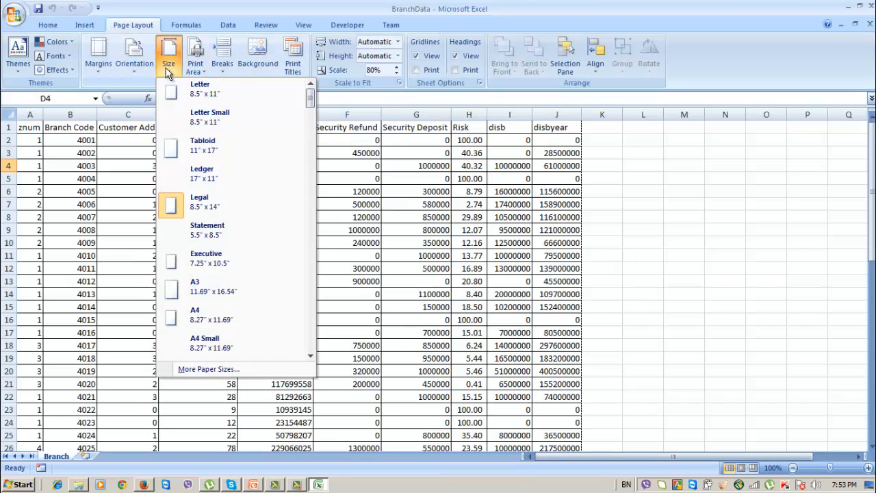
{"action": "left_click", "coordinate": [236, 96]}
{"action": "left_click", "coordinate": [14, 14]}
{"action": "mouse_move", "coordinate": [42, 157]}
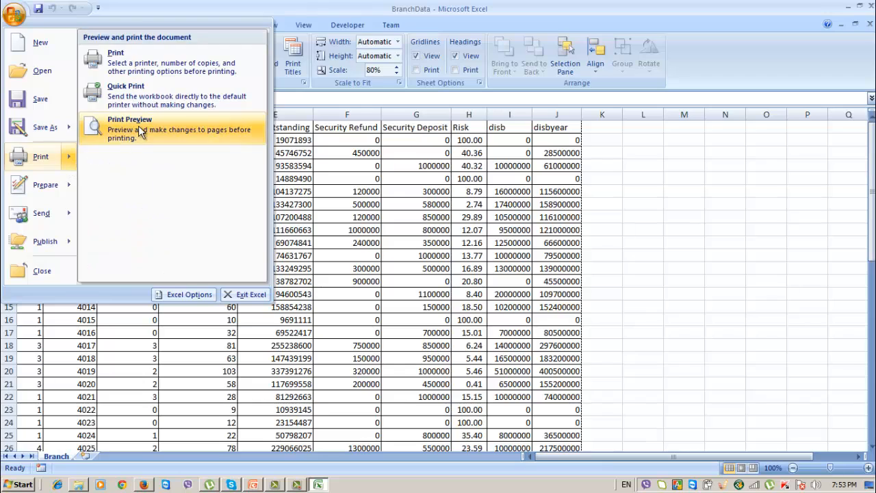
{"action": "left_click", "coordinate": [140, 130]}
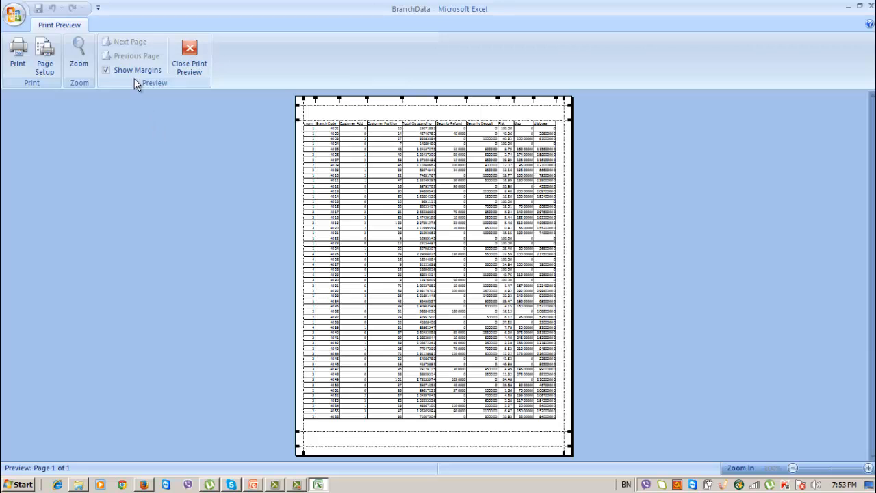
Step: Set the sheet's print scale to 100% and page through the print preview to check how the columns split
{"action": "left_click", "coordinate": [199, 59]}
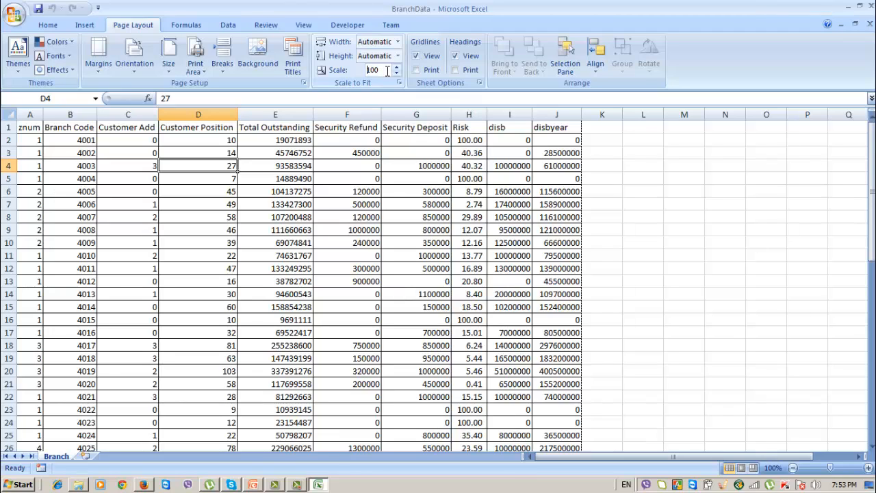
{"action": "key", "text": "Return"}
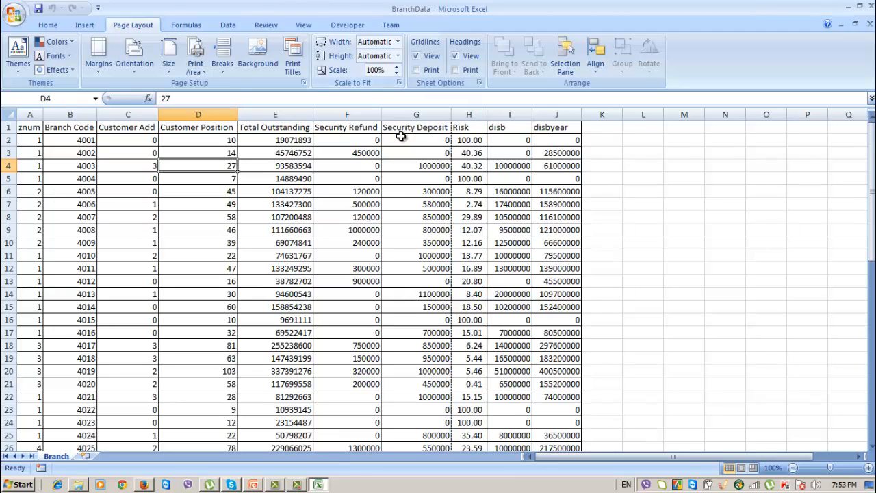
{"action": "left_click", "coordinate": [13, 14]}
{"action": "mouse_move", "coordinate": [75, 158]}
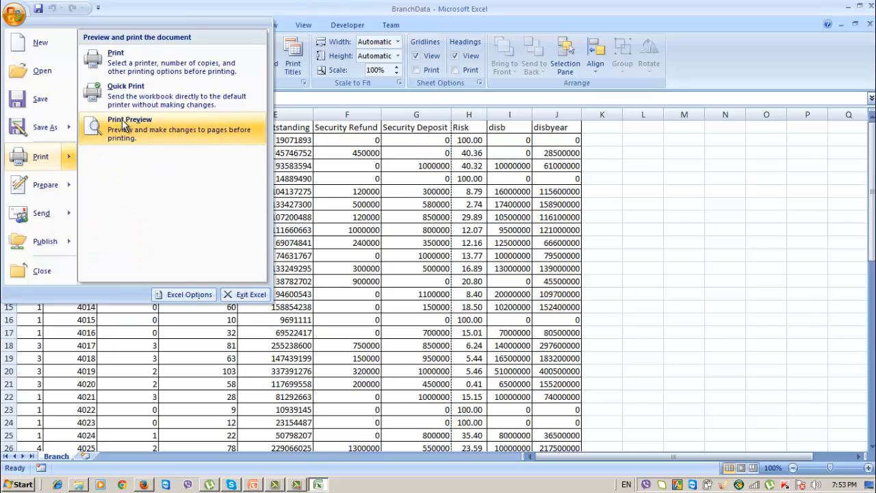
{"action": "left_click", "coordinate": [130, 123]}
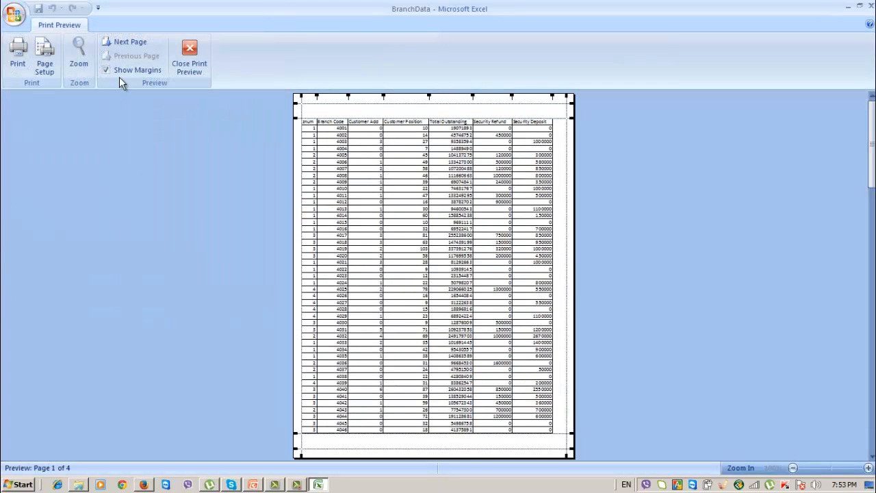
{"action": "left_click", "coordinate": [136, 43]}
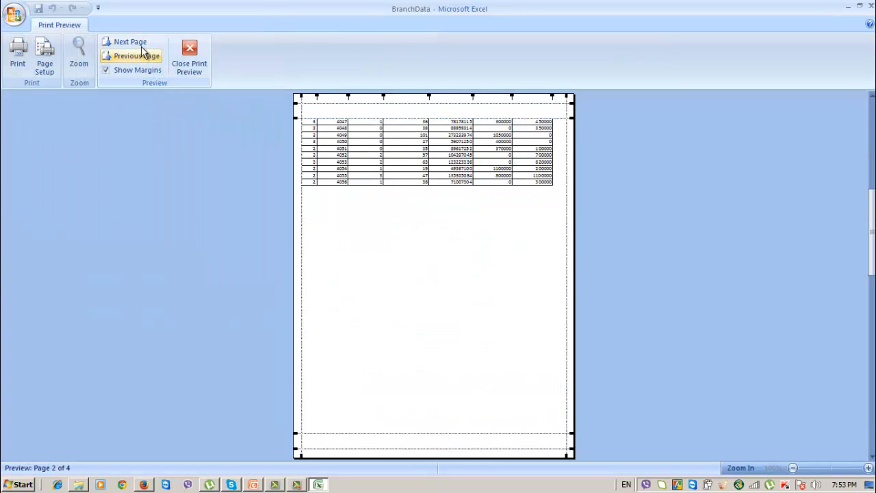
{"action": "left_click", "coordinate": [142, 43]}
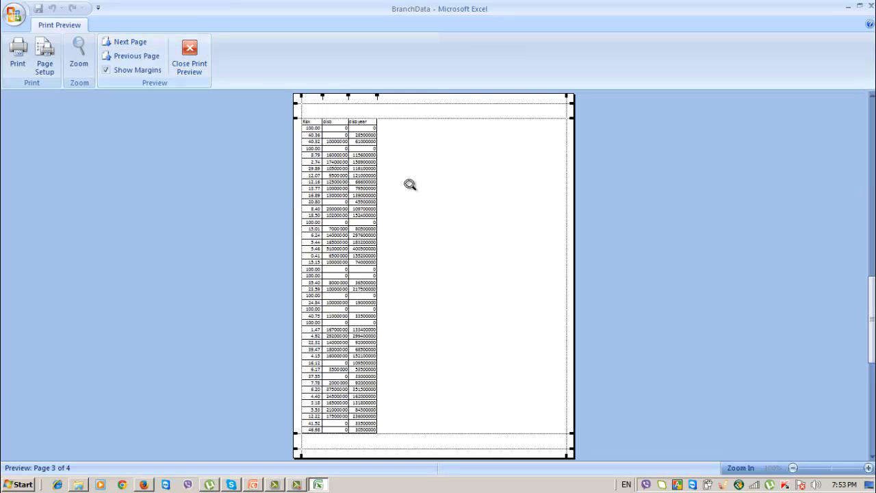
{"action": "left_click", "coordinate": [192, 60]}
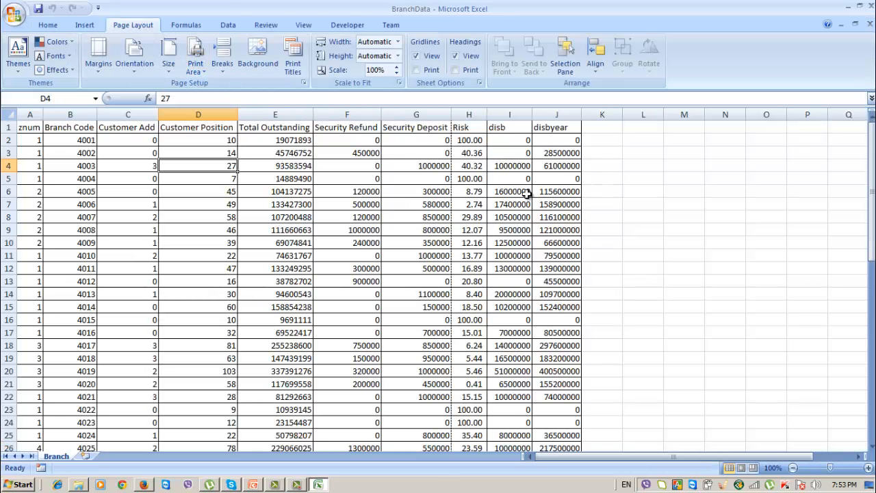
Step: Set the print scale to 80%, enable printing of row and column headings, and check the page in the print preview
{"action": "left_click", "coordinate": [395, 72]}
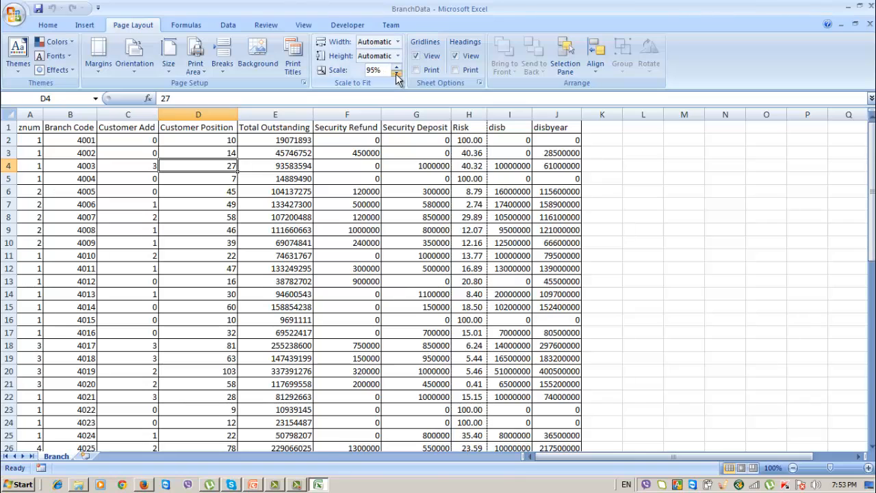
{"action": "key", "text": "ctrl+F2"}
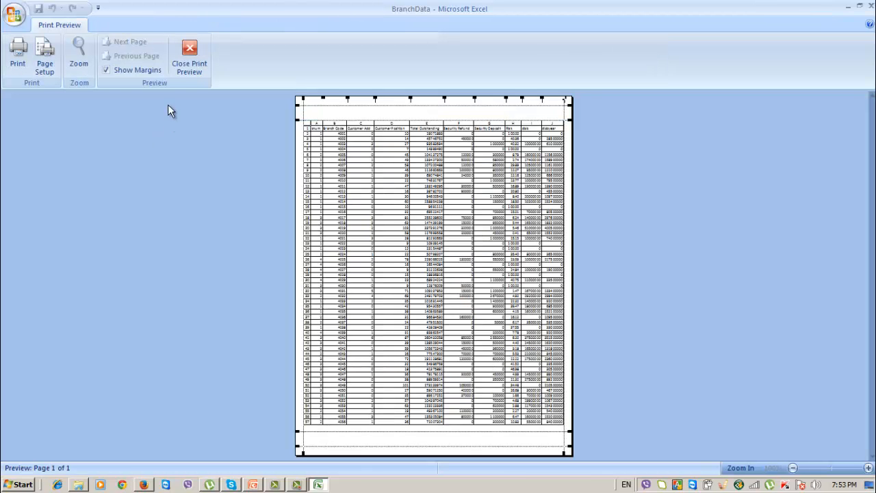
{"action": "left_click", "coordinate": [195, 54]}
{"action": "left_click", "coordinate": [286, 211]}
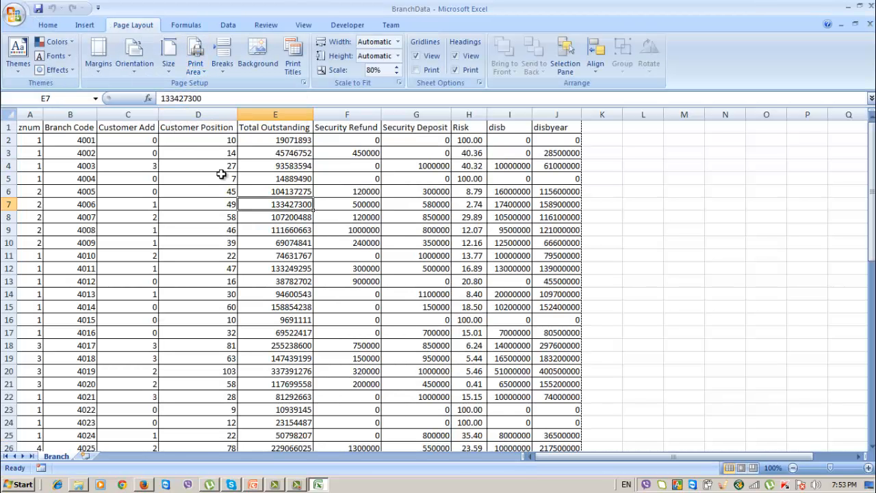
Step: Turn off printing of the sheet's row and column headings
{"action": "left_click", "coordinate": [56, 127]}
{"action": "left_click", "coordinate": [30, 127]}
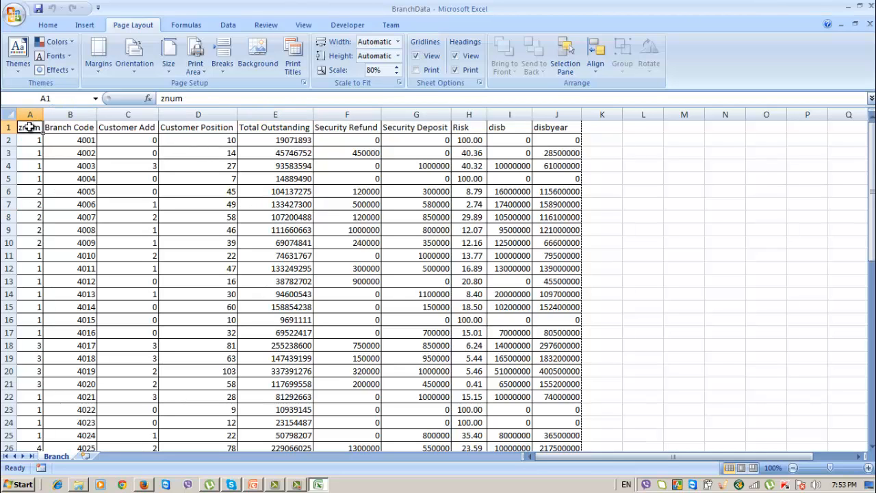
{"action": "left_click_drag", "start_coordinate": [29, 115], "coordinate": [141, 117]}
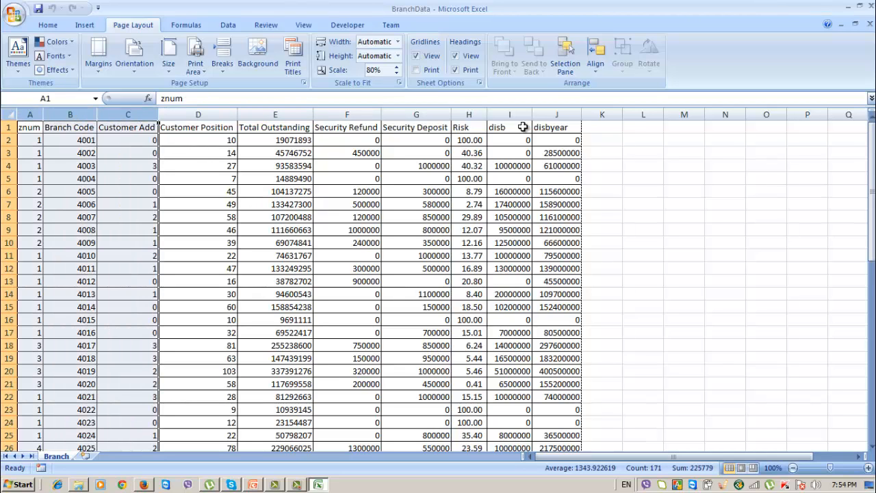
{"action": "left_click", "coordinate": [552, 114]}
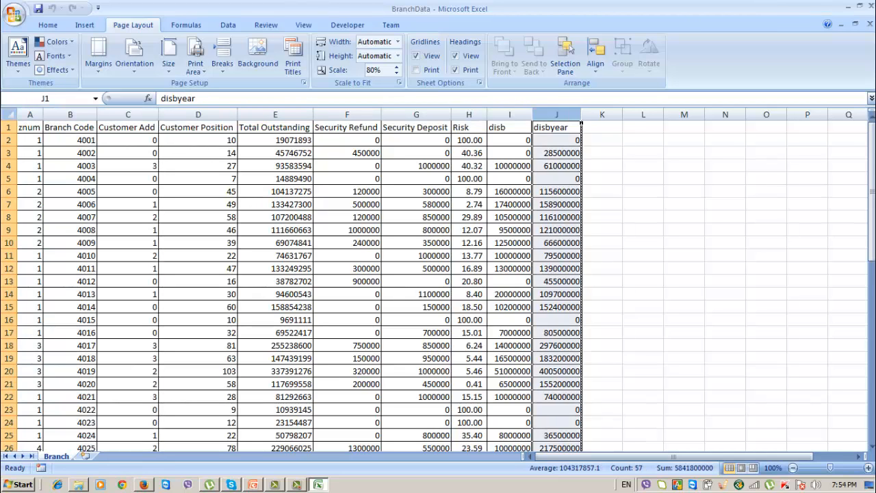
{"action": "left_click", "coordinate": [14, 14]}
{"action": "left_click", "coordinate": [455, 5]}
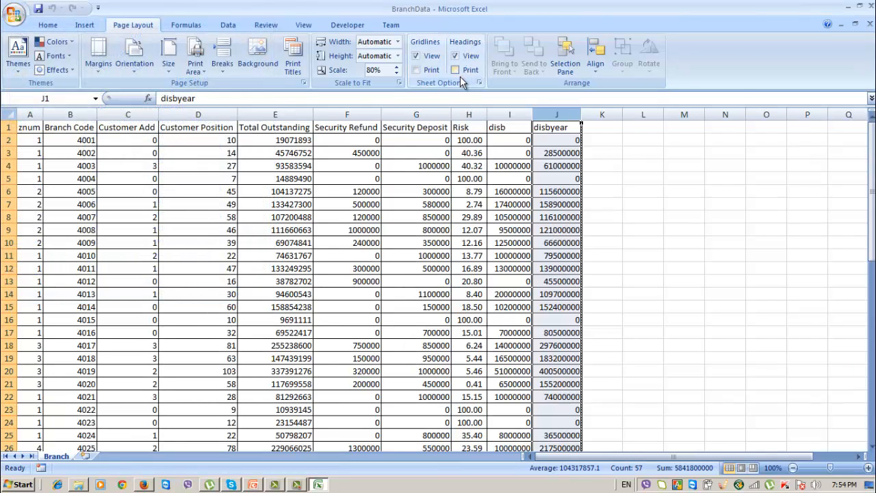
Step: Toggle the on-screen display of the row and column headings off and on, leaving the headings shown
{"action": "left_click", "coordinate": [456, 58]}
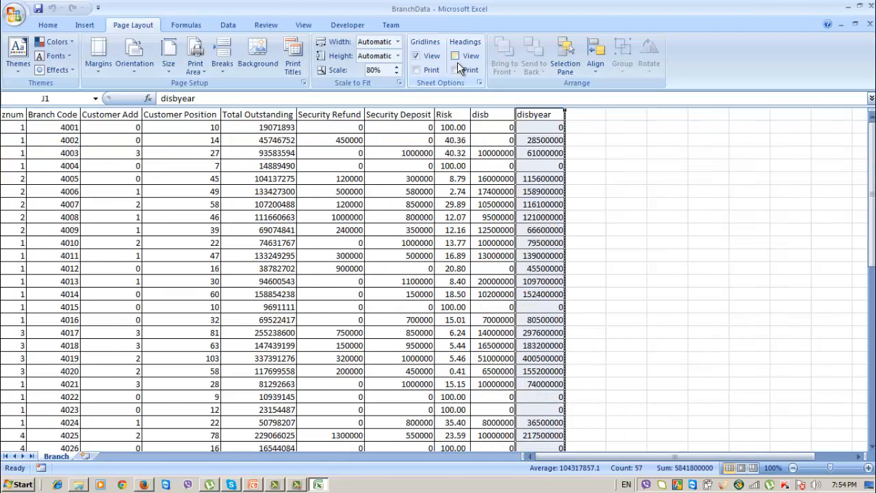
{"action": "left_click", "coordinate": [456, 57]}
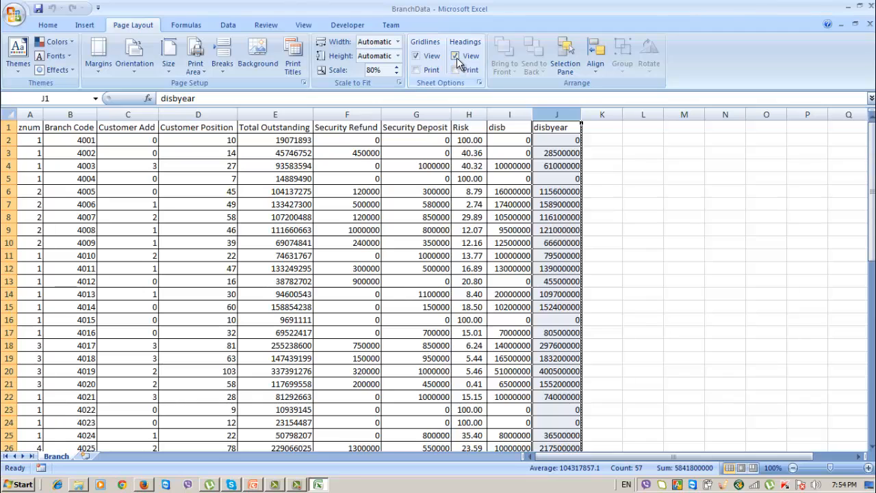
{"action": "left_click", "coordinate": [455, 57]}
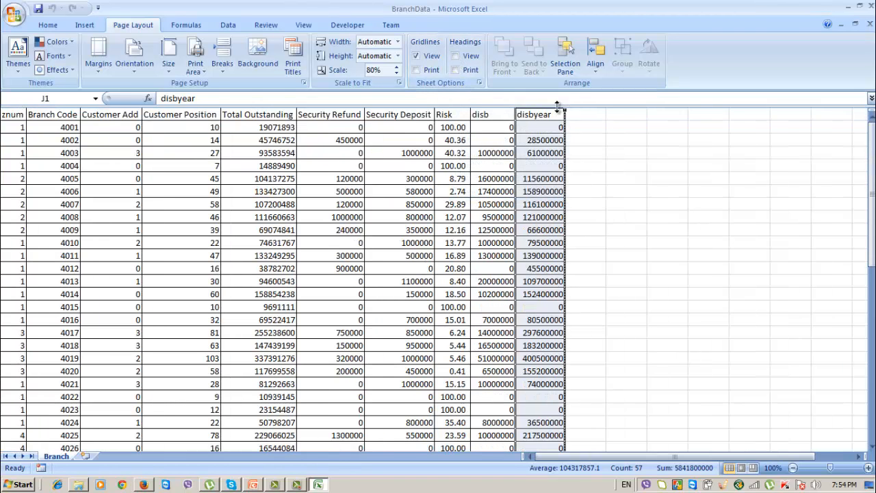
{"action": "left_click", "coordinate": [454, 56]}
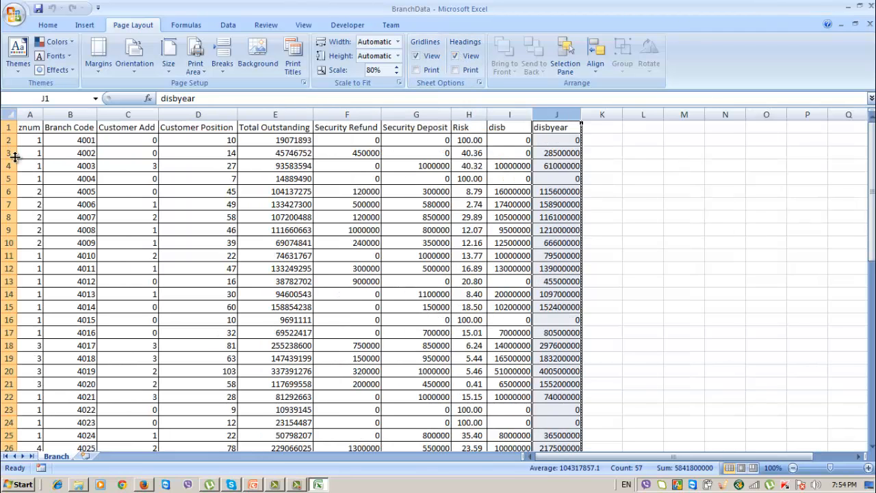
{"action": "left_click", "coordinate": [455, 56]}
{"action": "left_click", "coordinate": [455, 56]}
{"action": "left_click", "coordinate": [455, 56]}
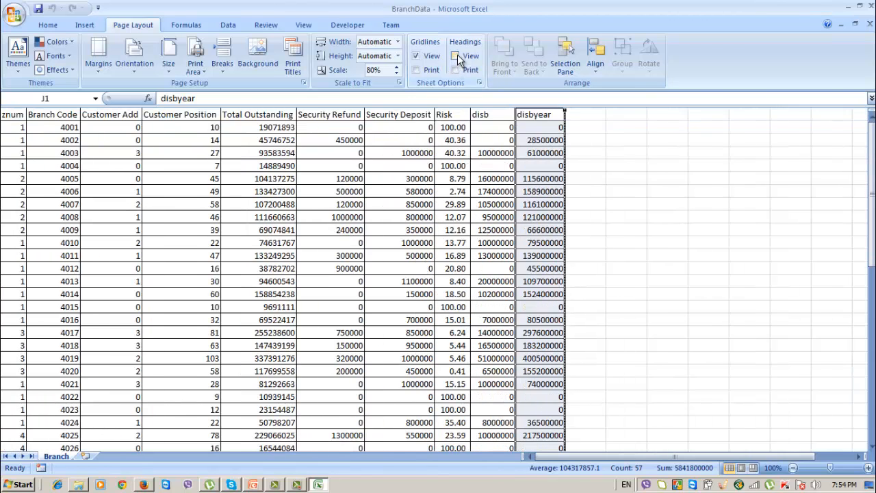
{"action": "left_click", "coordinate": [456, 54]}
Step: Turn on printing of the row and column headings and zoom into the print preview to inspect them
{"action": "left_click", "coordinate": [457, 69]}
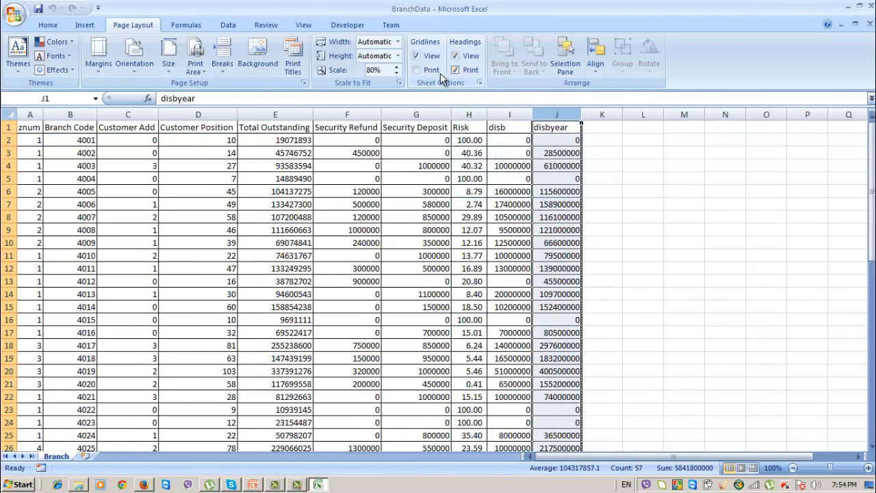
{"action": "left_click", "coordinate": [14, 14]}
{"action": "mouse_move", "coordinate": [58, 158]}
{"action": "left_click", "coordinate": [137, 135]}
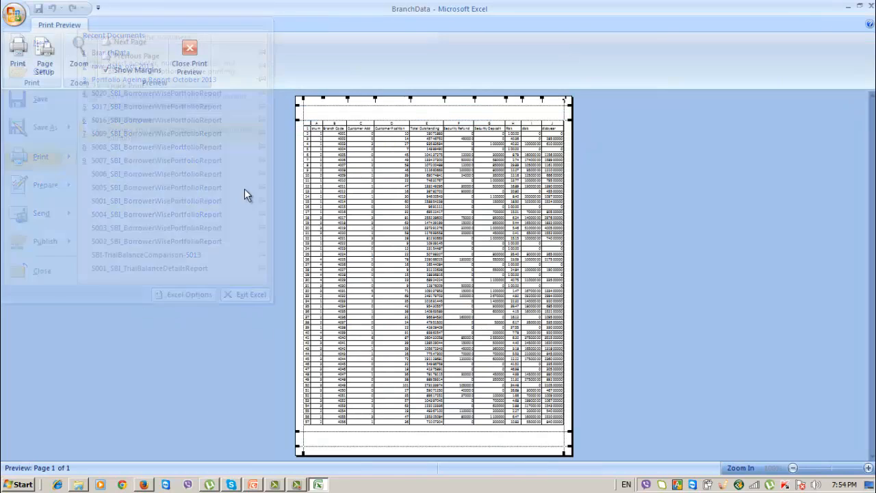
{"action": "left_click", "coordinate": [344, 120]}
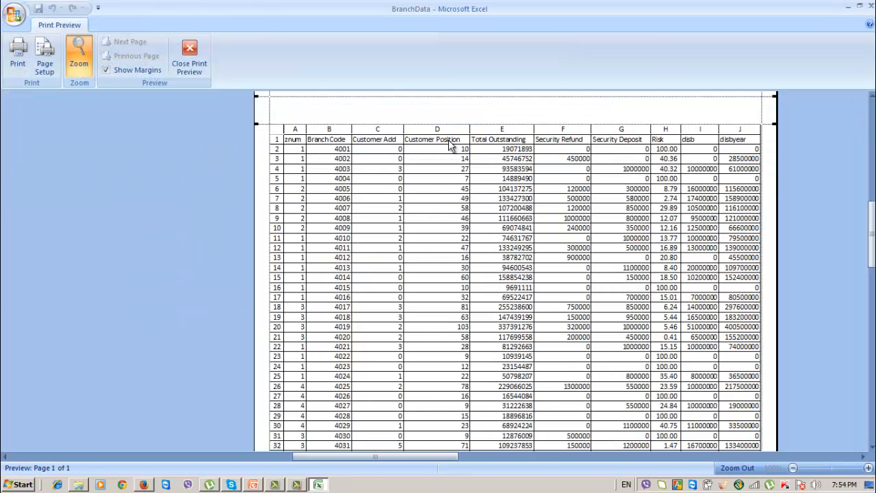
{"action": "left_click", "coordinate": [193, 56]}
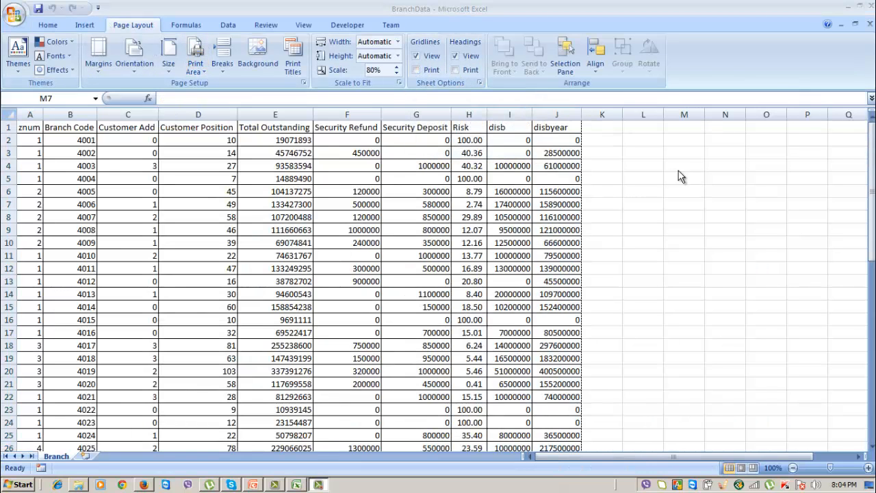
Step: Check the sheet in the print preview with heading printing off, and return to the worksheet
{"action": "left_click", "coordinate": [678, 171]}
{"action": "left_click", "coordinate": [555, 207]}
{"action": "left_click", "coordinate": [293, 189]}
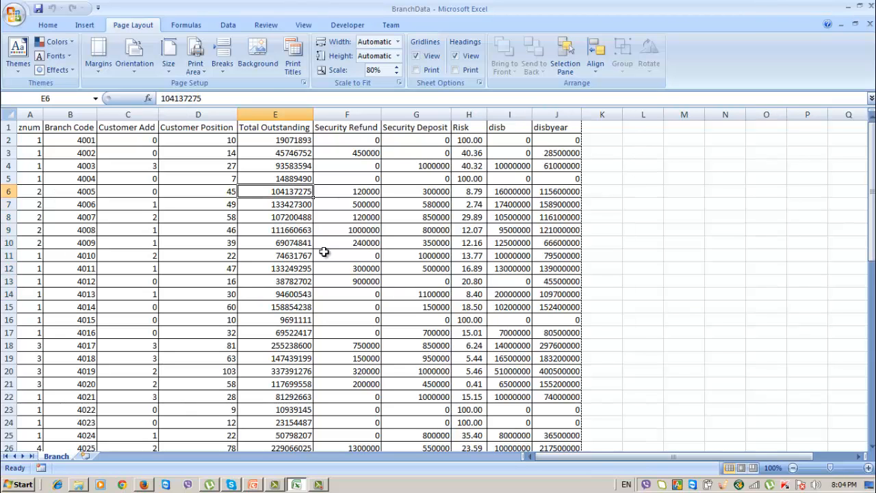
{"action": "left_click", "coordinate": [14, 14]}
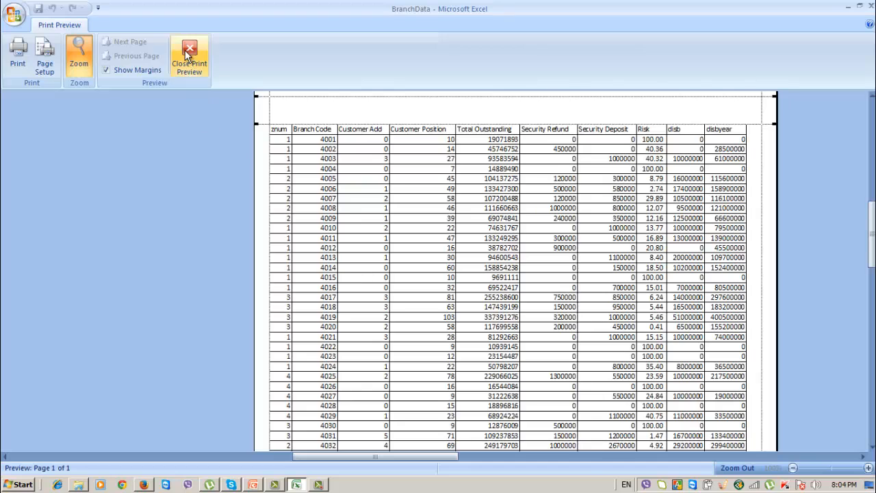
{"action": "left_click", "coordinate": [193, 61]}
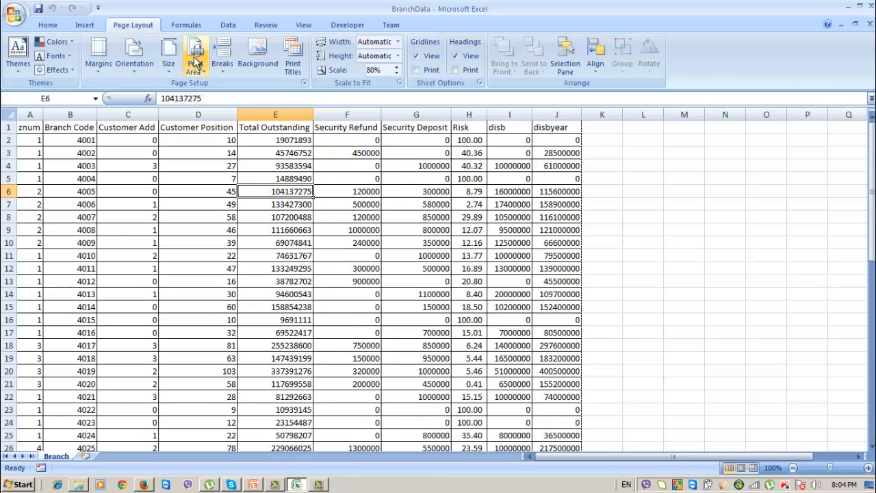
Step: Select the blank range L5:P20 and check in the print preview whether the empty cells are included
{"action": "left_click", "coordinate": [645, 176]}
{"action": "left_click", "coordinate": [677, 149]}
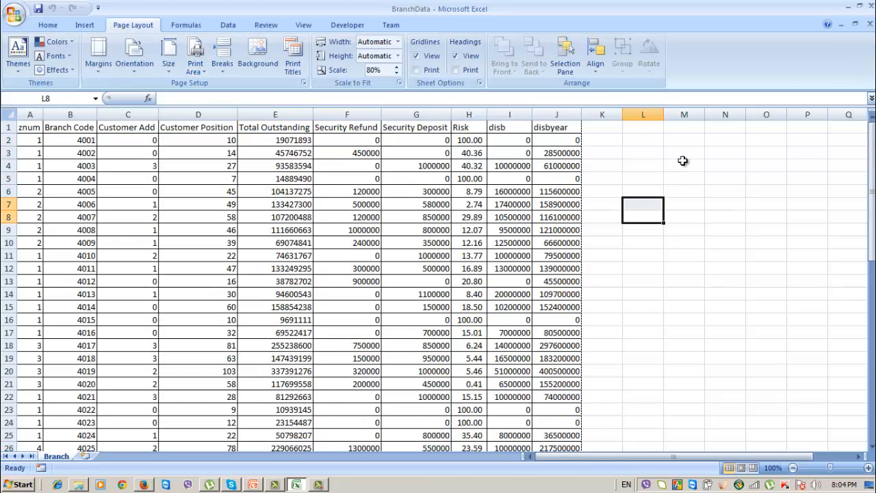
{"action": "left_click_drag", "start_coordinate": [680, 165], "coordinate": [814, 373]}
{"action": "left_click", "coordinate": [629, 181]}
{"action": "left_click_drag", "start_coordinate": [651, 154], "coordinate": [825, 389]}
{"action": "left_click_drag", "start_coordinate": [647, 176], "coordinate": [816, 374]}
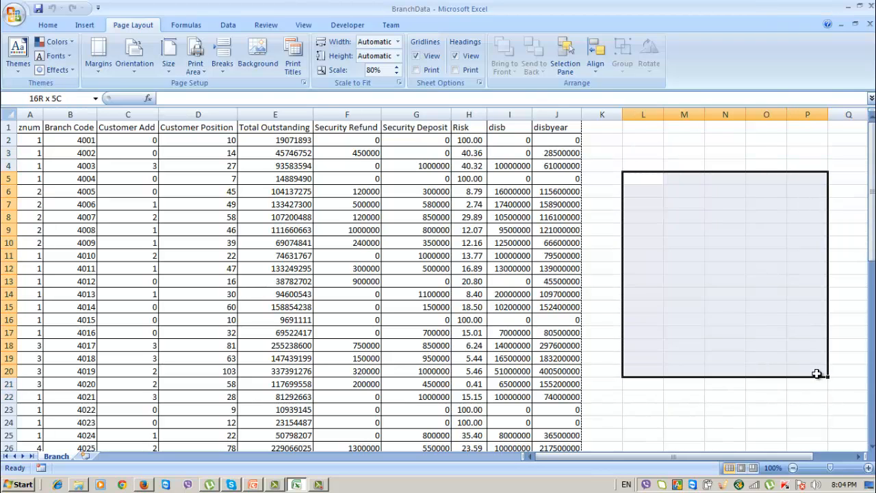
{"action": "left_click", "coordinate": [13, 15]}
{"action": "mouse_move", "coordinate": [74, 162]}
{"action": "left_click", "coordinate": [131, 123]}
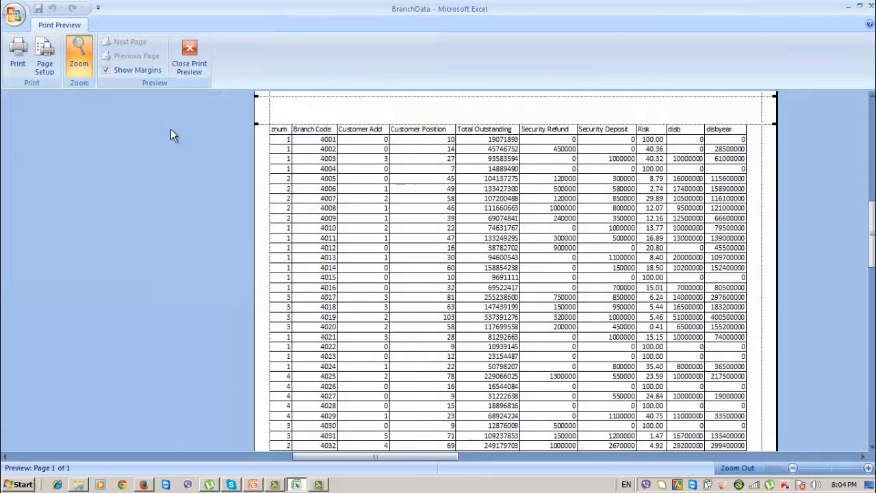
{"action": "left_click", "coordinate": [191, 71]}
Step: Enter the sample text "ewrfwer" in cell O6, outside the data table
{"action": "left_click", "coordinate": [750, 191]}
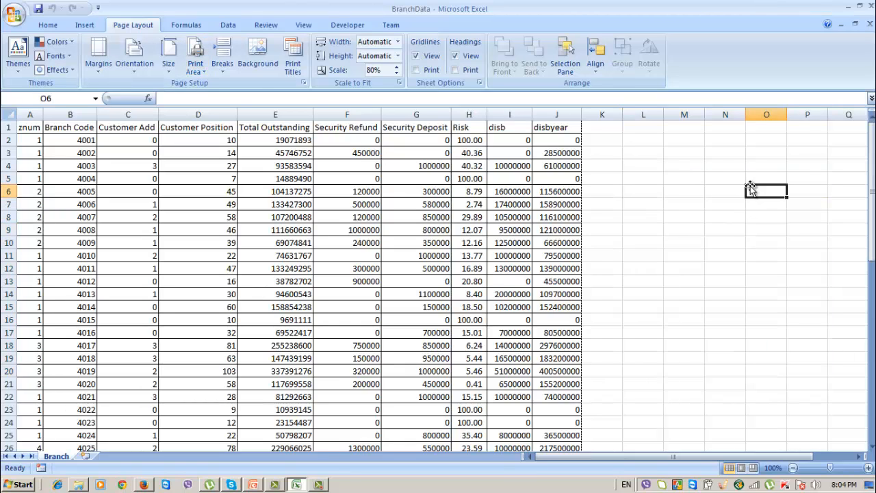
{"action": "type", "text": "ewrfwer"}
{"action": "left_click", "coordinate": [14, 13]}
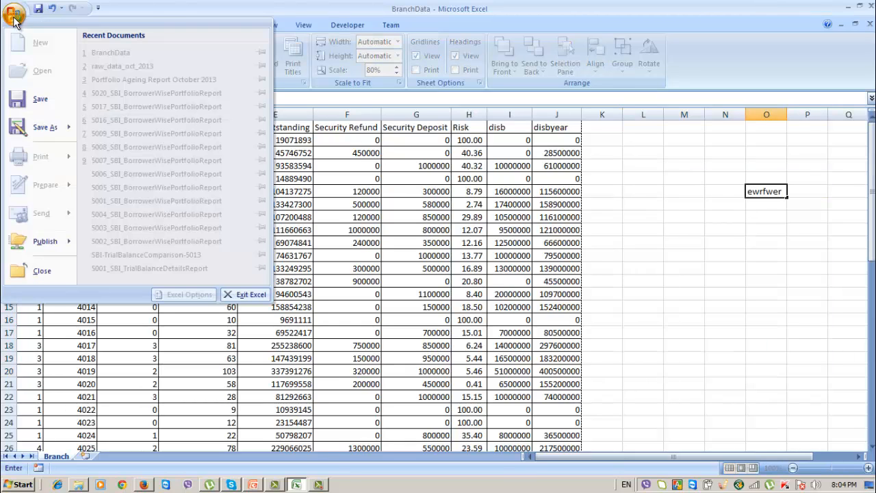
{"action": "left_click", "coordinate": [590, 232]}
{"action": "left_click", "coordinate": [653, 192]}
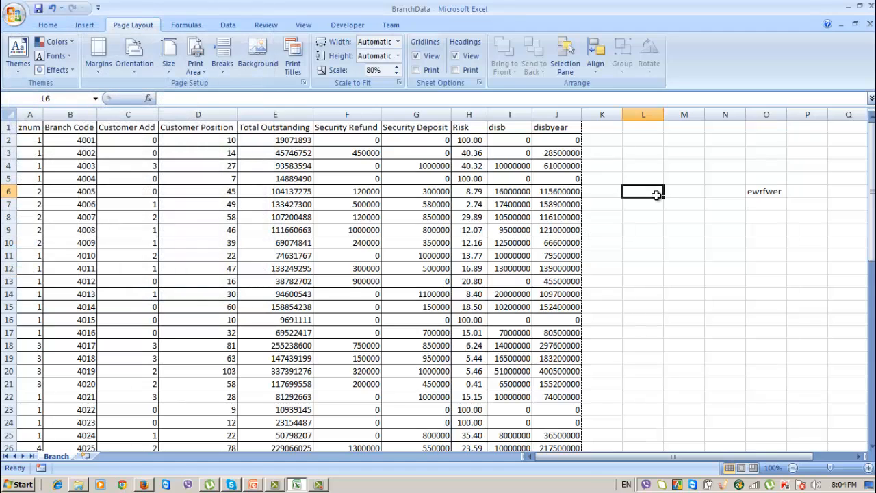
Step: Open the print preview and go to page 2 to check where the sample text outside the table prints
{"action": "left_click", "coordinate": [13, 14]}
{"action": "mouse_move", "coordinate": [68, 155]}
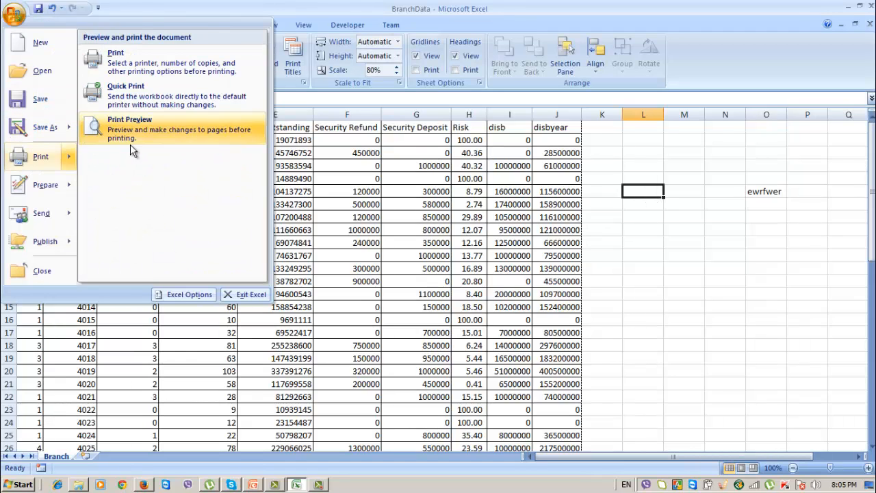
{"action": "left_click", "coordinate": [185, 131]}
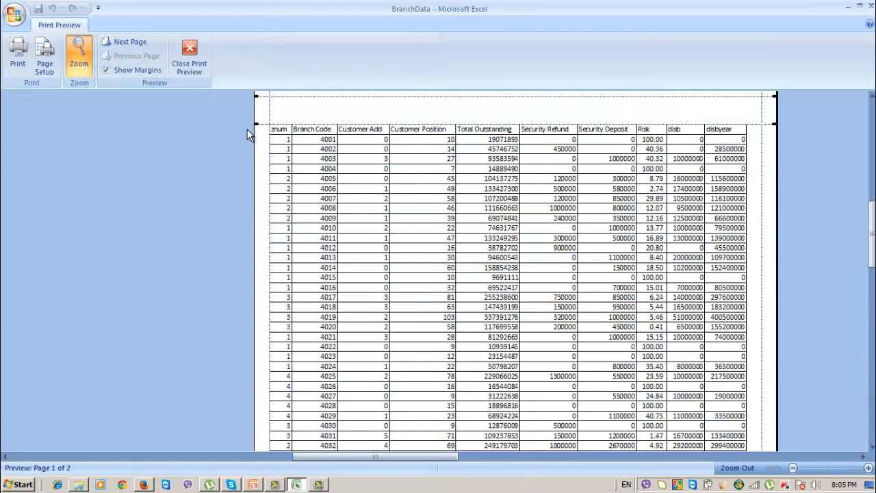
{"action": "left_click", "coordinate": [123, 42]}
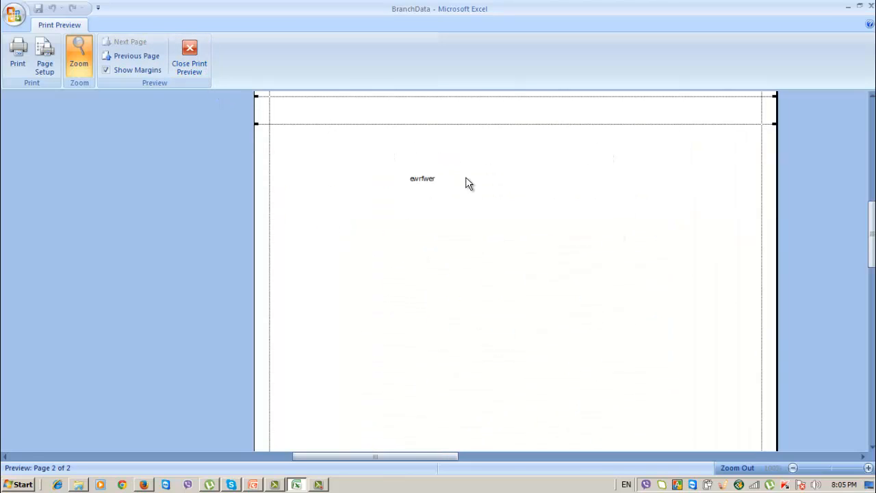
Step: Return from the print preview to the worksheet and apply all borders to the sample text cell O6
{"action": "left_click", "coordinate": [205, 72]}
{"action": "left_click", "coordinate": [763, 204]}
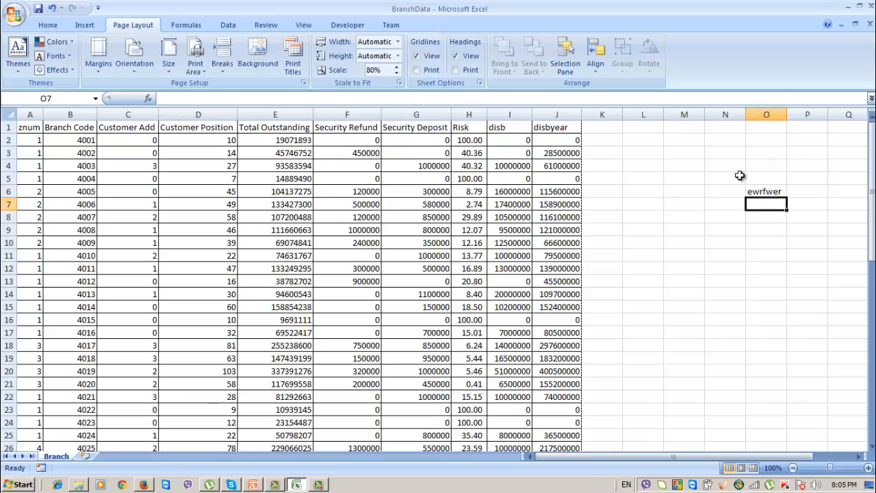
{"action": "left_click_drag", "start_coordinate": [741, 176], "coordinate": [794, 283]}
{"action": "left_click", "coordinate": [772, 226]}
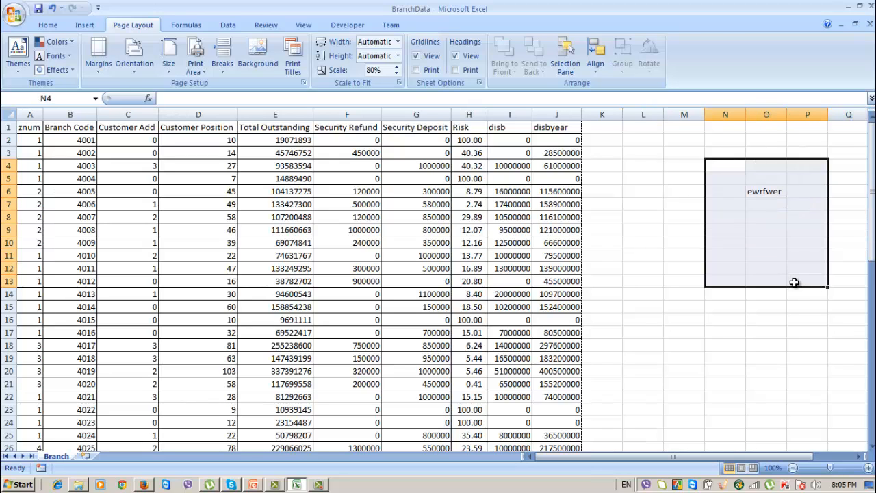
{"action": "left_click", "coordinate": [791, 242]}
{"action": "left_click", "coordinate": [763, 192]}
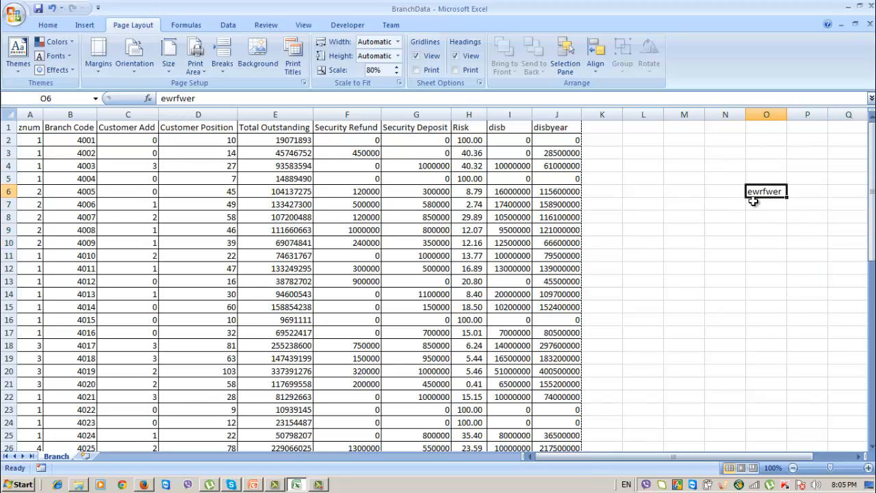
{"action": "left_click", "coordinate": [52, 26]}
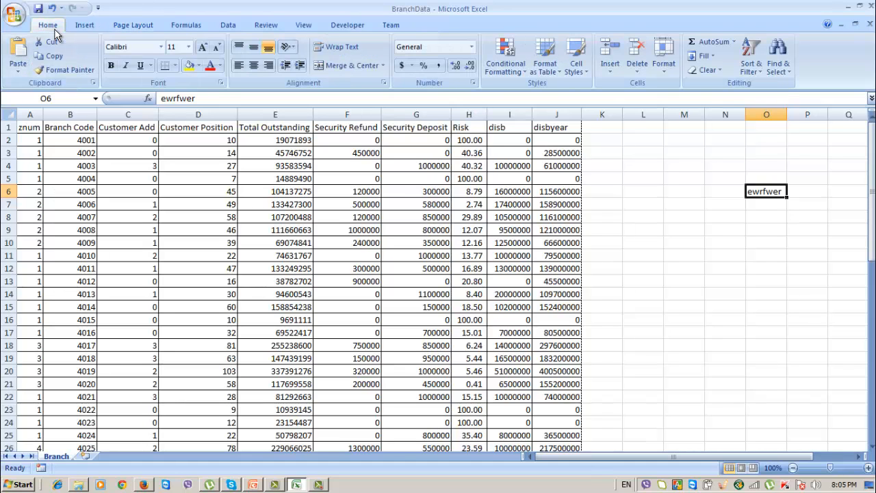
{"action": "left_click", "coordinate": [175, 65]}
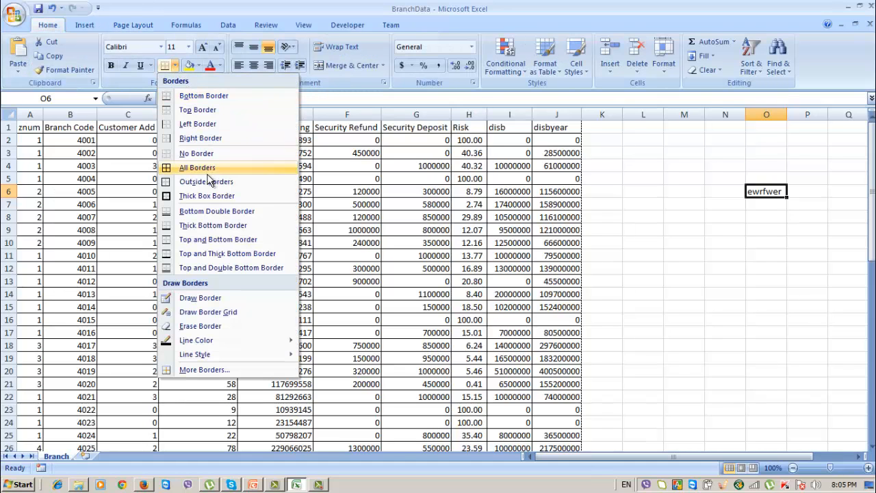
{"action": "left_click", "coordinate": [205, 168]}
{"action": "left_click", "coordinate": [729, 217]}
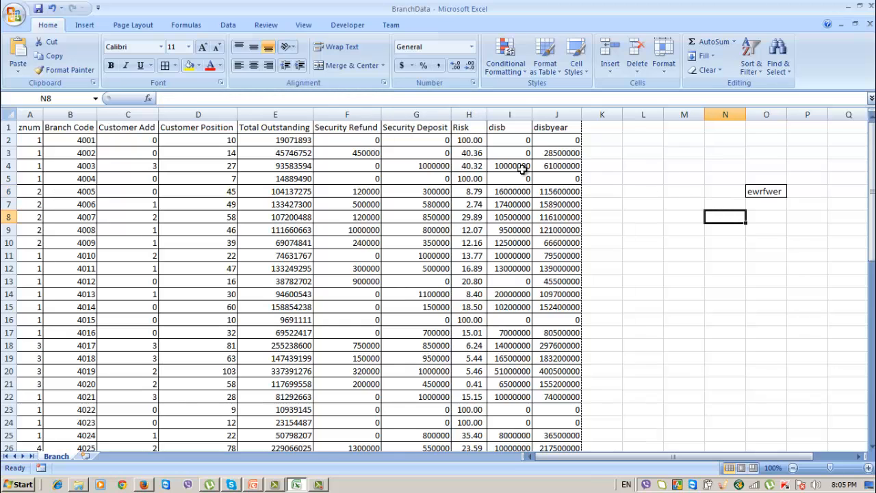
Step: Check on page 2 of the print preview how the bordered sample cell prints, and return to the worksheet
{"action": "left_click", "coordinate": [14, 15]}
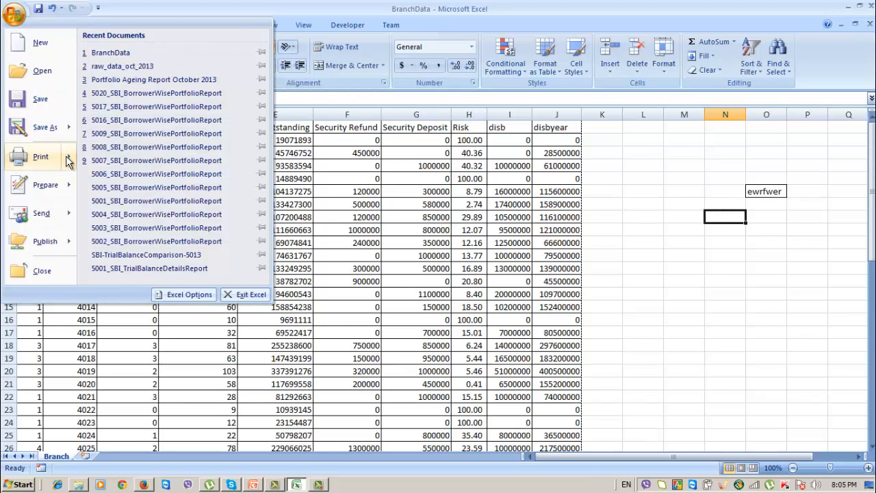
{"action": "mouse_move", "coordinate": [69, 161]}
{"action": "left_click", "coordinate": [130, 121]}
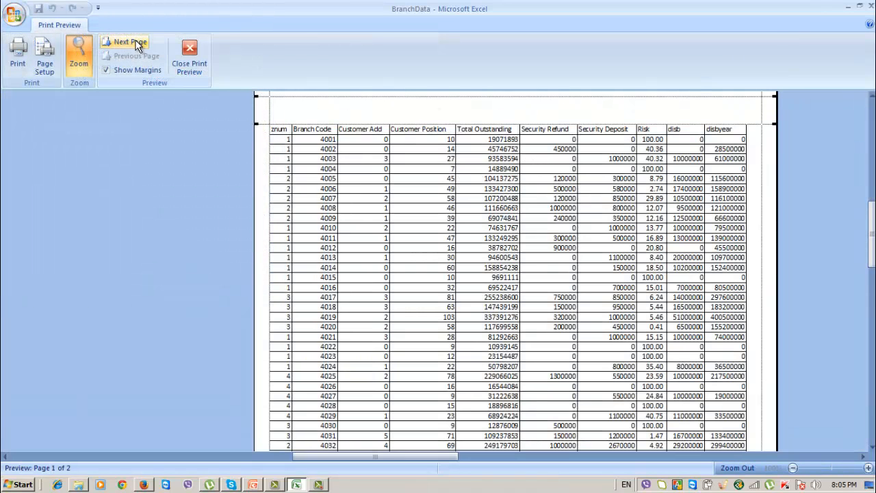
{"action": "left_click", "coordinate": [137, 45]}
{"action": "left_click", "coordinate": [445, 190]}
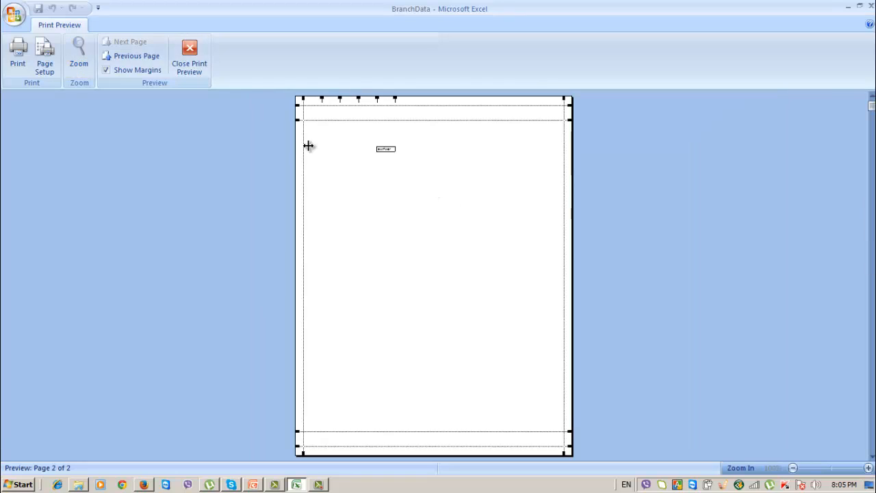
{"action": "left_click", "coordinate": [185, 57]}
{"action": "left_click_drag", "start_coordinate": [761, 254], "coordinate": [763, 242]}
{"action": "left_click", "coordinate": [771, 176]}
{"action": "left_click", "coordinate": [782, 202]}
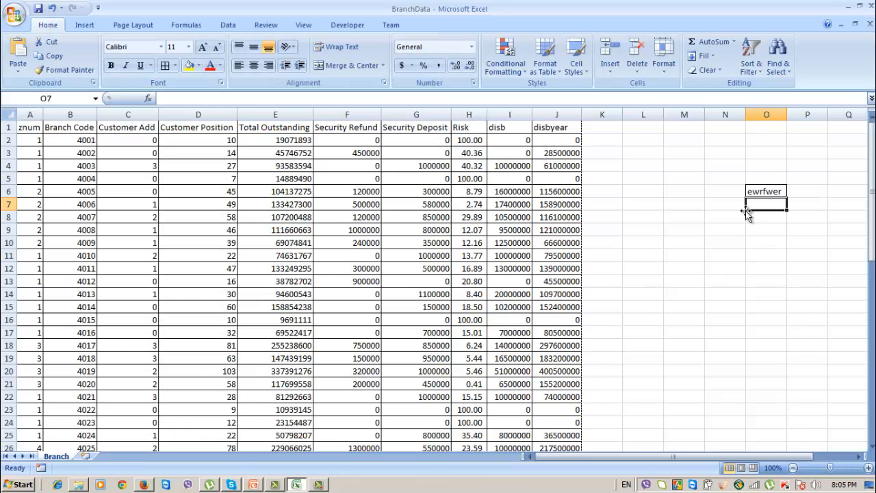
{"action": "left_click", "coordinate": [765, 191]}
{"action": "key", "text": "Right"}
{"action": "left_click", "coordinate": [717, 292]}
{"action": "left_click", "coordinate": [839, 230]}
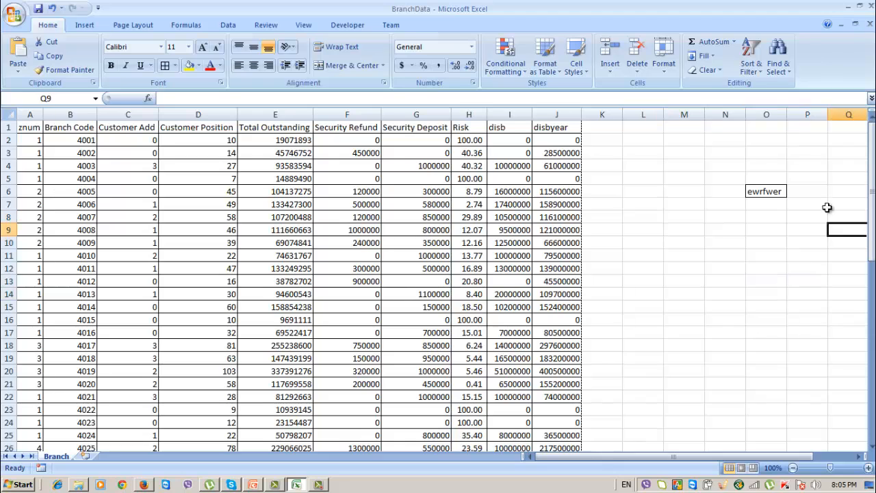
{"action": "left_click", "coordinate": [837, 166]}
{"action": "left_click", "coordinate": [722, 154]}
{"action": "left_click_drag", "start_coordinate": [680, 167], "coordinate": [682, 179]}
{"action": "left_click_drag", "start_coordinate": [689, 231], "coordinate": [756, 269]}
{"action": "left_click_drag", "start_coordinate": [806, 267], "coordinate": [809, 255]}
{"action": "left_click", "coordinate": [692, 231]}
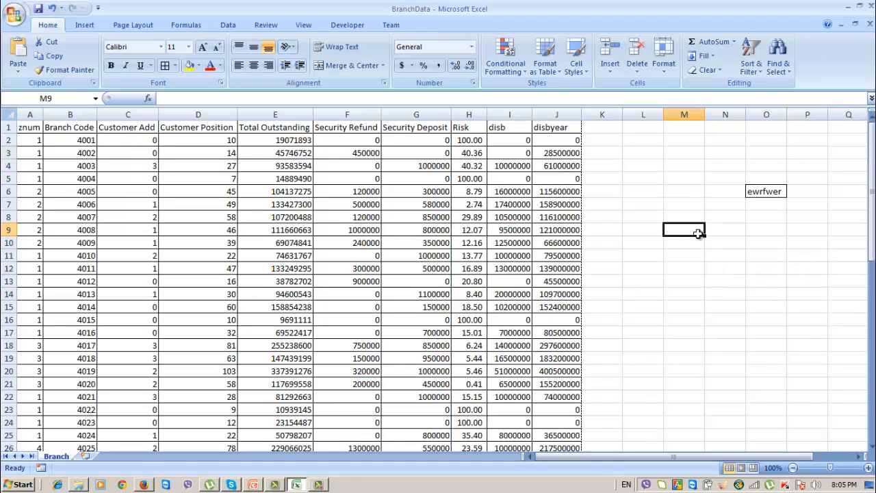
{"action": "left_click", "coordinate": [688, 204]}
{"action": "left_click", "coordinate": [698, 167]}
{"action": "left_click", "coordinate": [670, 257]}
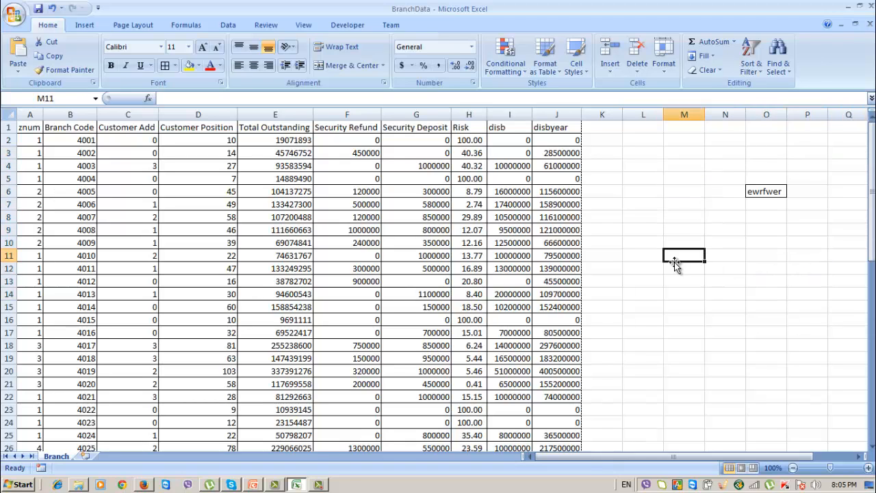
{"action": "left_click", "coordinate": [671, 213]}
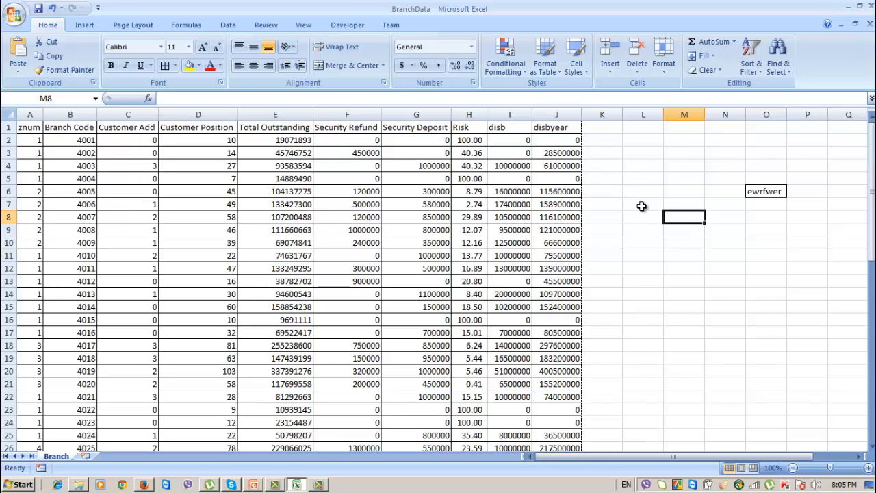
Step: Hide the gridlines on the worksheet and turn on gridline printing
{"action": "left_click", "coordinate": [137, 26]}
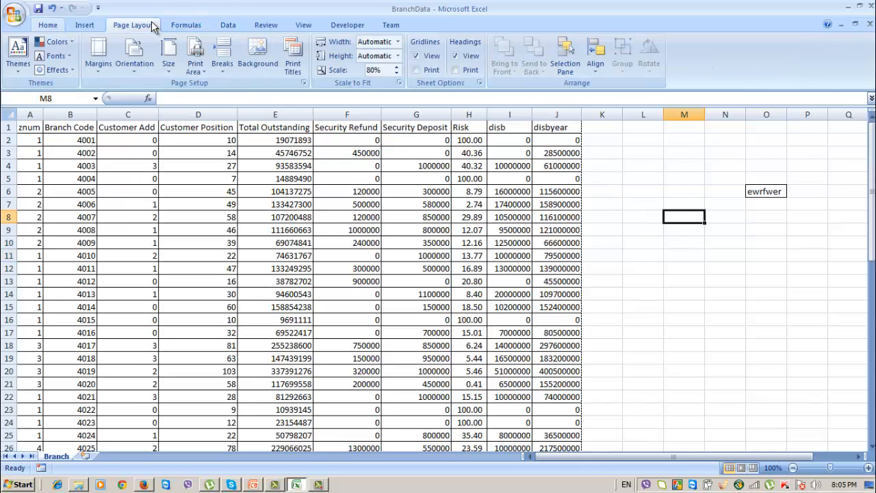
{"action": "left_click_drag", "start_coordinate": [608, 293], "coordinate": [606, 281]}
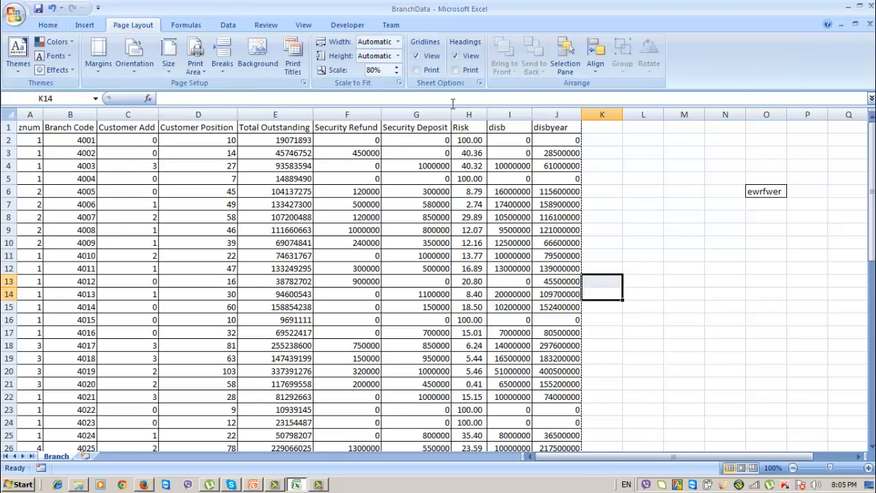
{"action": "left_click", "coordinate": [417, 56]}
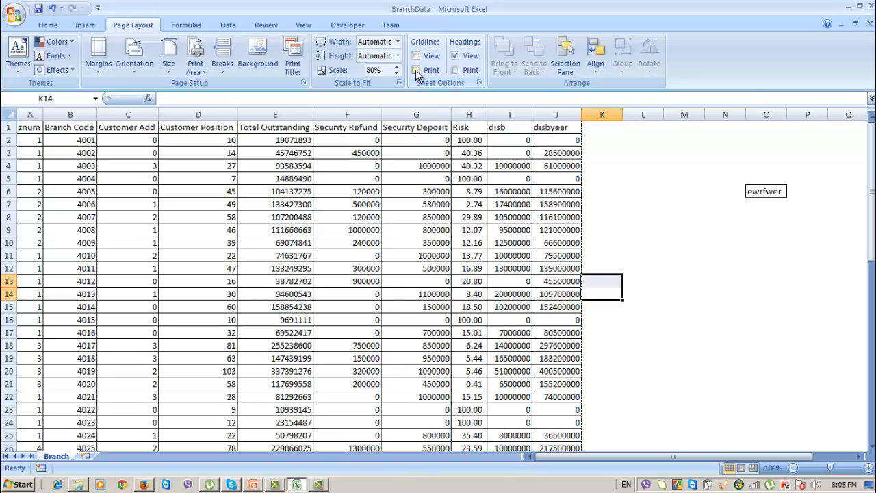
{"action": "left_click", "coordinate": [416, 70]}
Step: Examine page 2 of the print preview enlarged with gridline printing on and on-sheet gridlines hidden, and close the preview
{"action": "left_click", "coordinate": [13, 14]}
{"action": "mouse_move", "coordinate": [65, 157]}
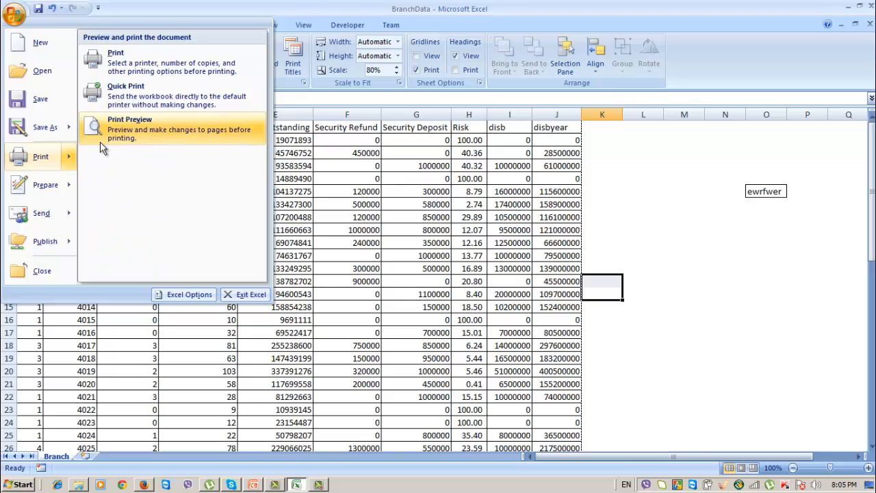
{"action": "left_click", "coordinate": [100, 140]}
{"action": "left_click", "coordinate": [136, 43]}
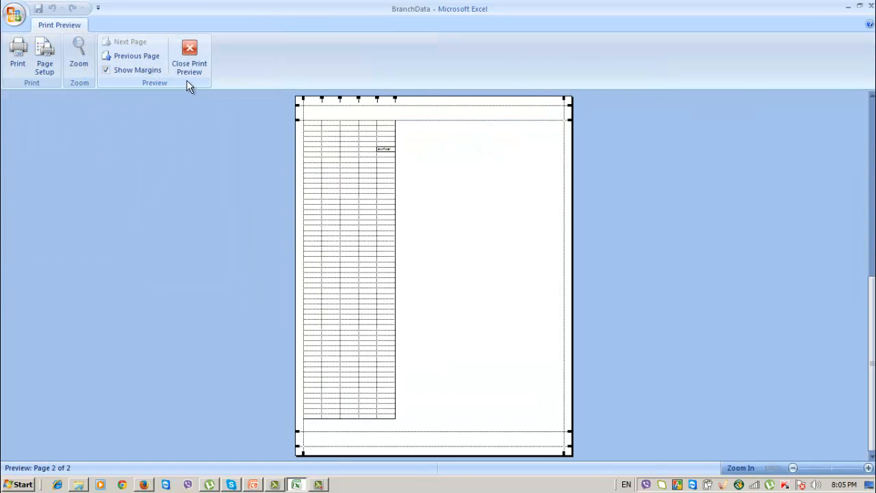
{"action": "left_click", "coordinate": [378, 189]}
{"action": "scroll", "coordinate": [360, 182], "scroll_direction": "up", "scroll_amount": 3}
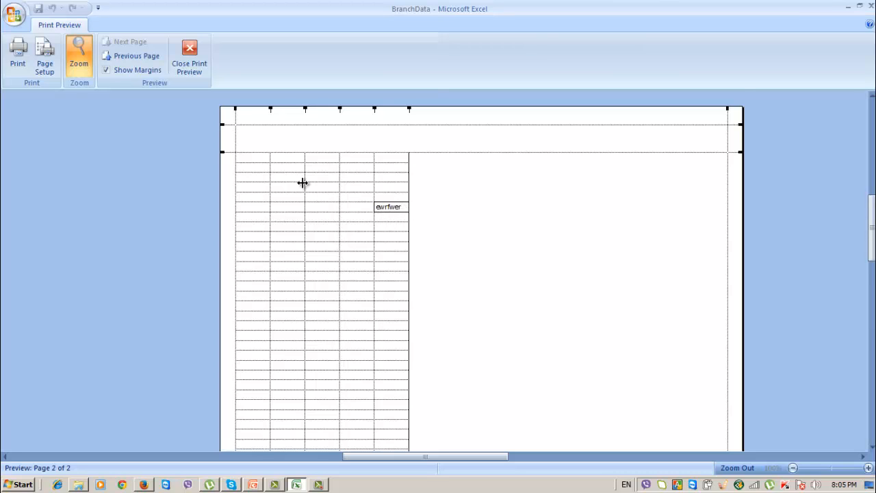
{"action": "scroll", "coordinate": [304, 210], "scroll_direction": "down", "scroll_amount": 5}
{"action": "scroll", "coordinate": [301, 226], "scroll_direction": "up", "scroll_amount": 6}
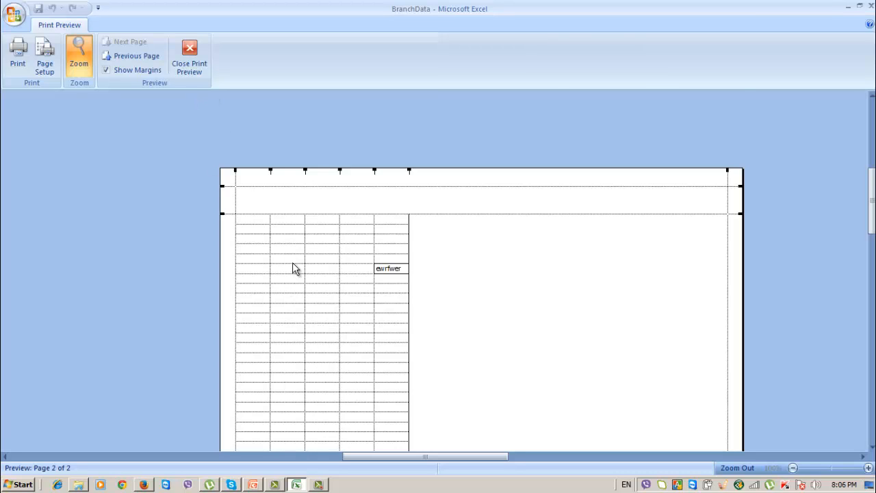
{"action": "scroll", "coordinate": [308, 274], "scroll_direction": "down", "scroll_amount": 4}
{"action": "scroll", "coordinate": [313, 284], "scroll_direction": "up", "scroll_amount": 4}
{"action": "left_click", "coordinate": [206, 60]}
Step: Show the gridlines on the worksheet again, leaving gridline printing on
{"action": "left_click", "coordinate": [764, 239]}
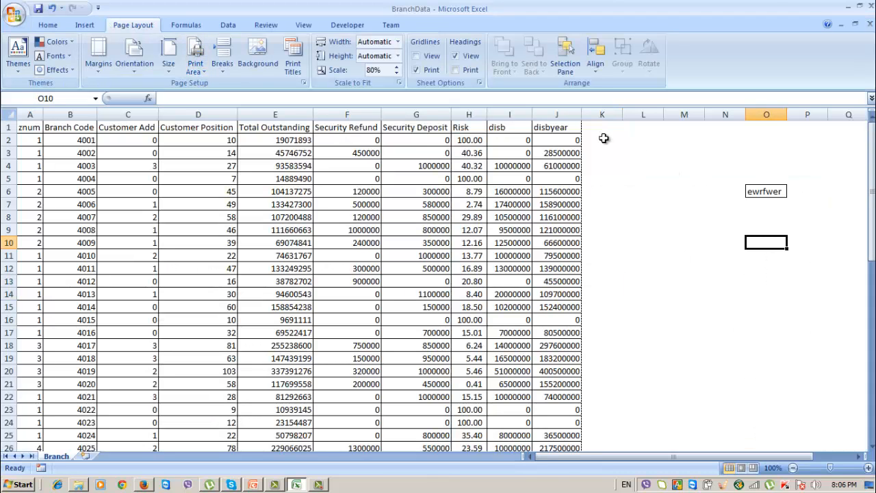
{"action": "left_click", "coordinate": [415, 56]}
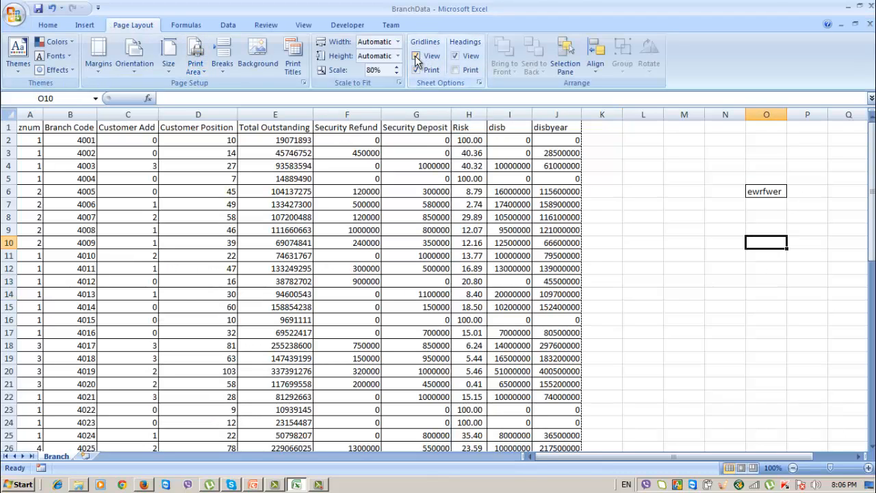
{"action": "left_click", "coordinate": [650, 229]}
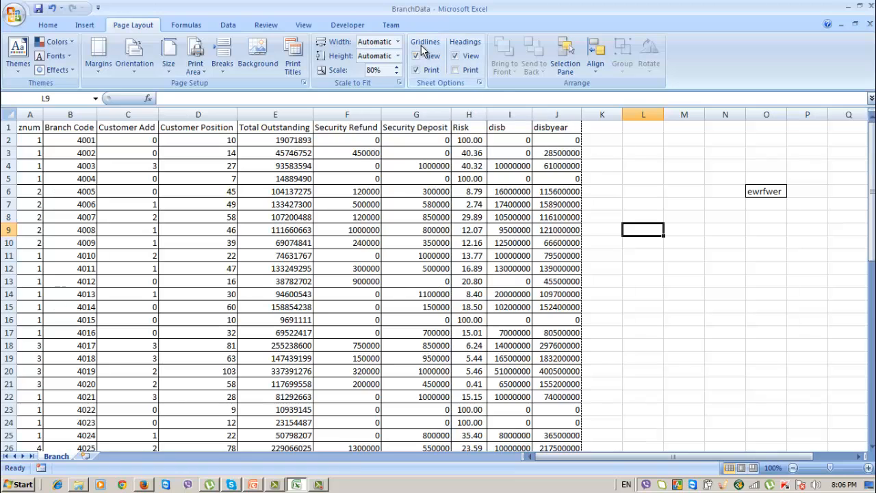
{"action": "left_click", "coordinate": [15, 17]}
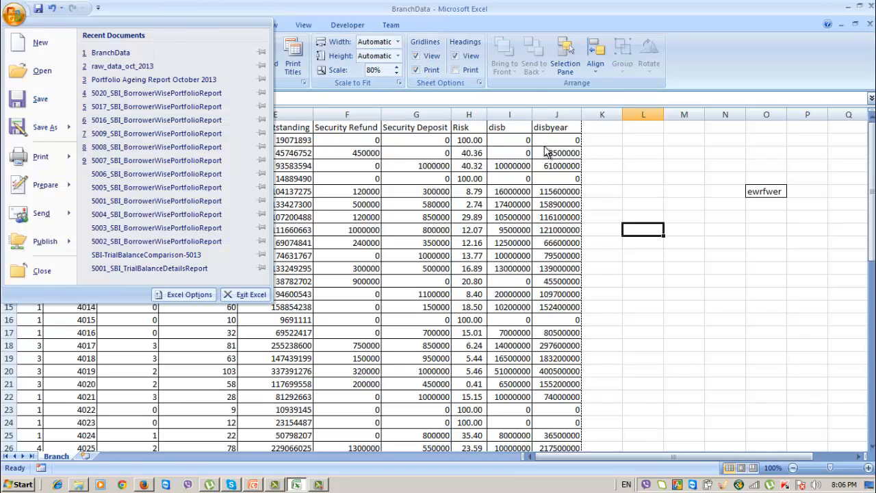
{"action": "left_click", "coordinate": [648, 139]}
{"action": "left_click", "coordinate": [671, 141]}
{"action": "left_click_drag", "start_coordinate": [697, 269], "coordinate": [713, 270]}
{"action": "left_click", "coordinate": [760, 320]}
{"action": "left_click_drag", "start_coordinate": [732, 342], "coordinate": [724, 334]}
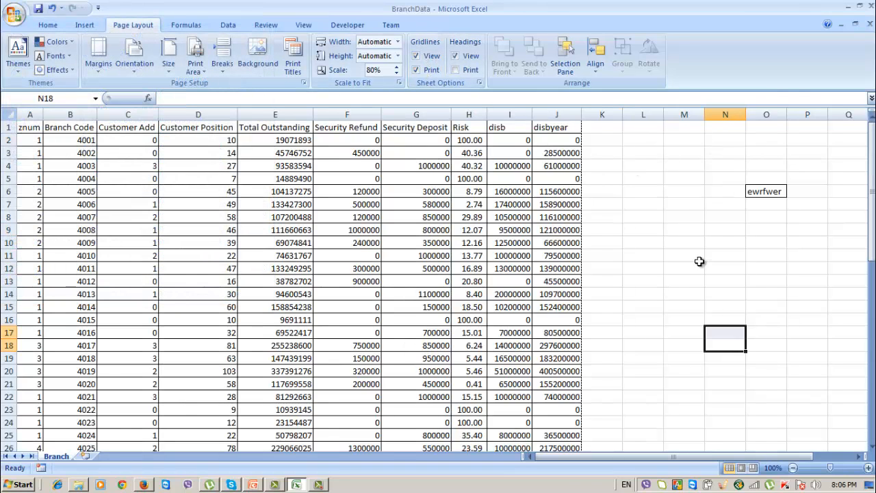
{"action": "left_click", "coordinate": [694, 255]}
{"action": "left_click", "coordinate": [801, 230]}
{"action": "left_click", "coordinate": [726, 312]}
{"action": "left_click_drag", "start_coordinate": [644, 294], "coordinate": [645, 256]}
{"action": "left_click", "coordinate": [646, 205]}
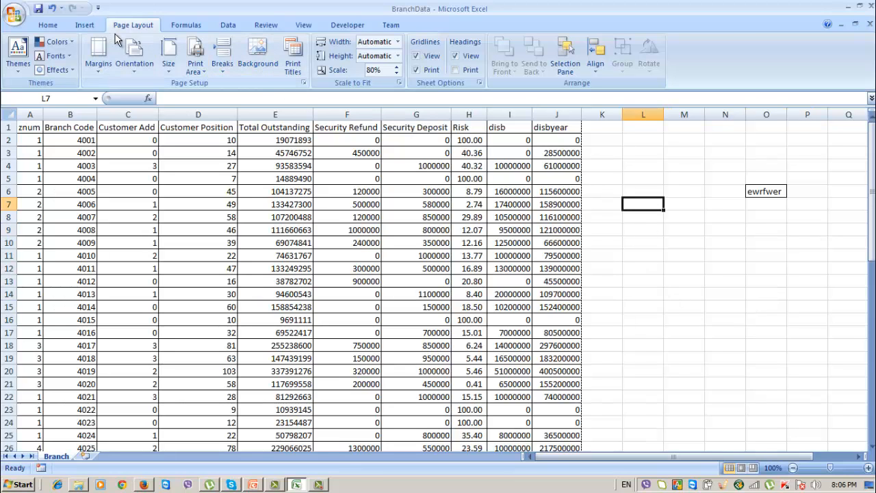
Step: Check page 2 of the print preview with gridlines both displayed and printed, and return to the worksheet
{"action": "left_click", "coordinate": [19, 17]}
{"action": "mouse_move", "coordinate": [39, 156]}
{"action": "left_click", "coordinate": [116, 123]}
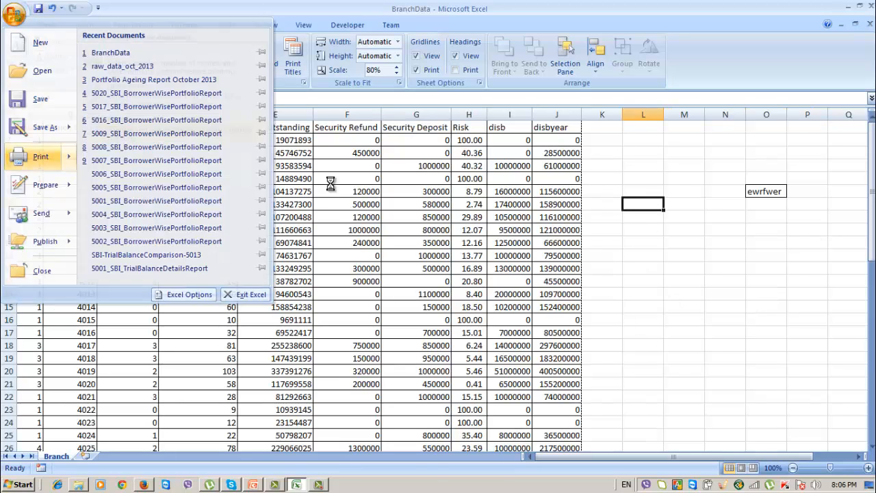
{"action": "left_click", "coordinate": [123, 41]}
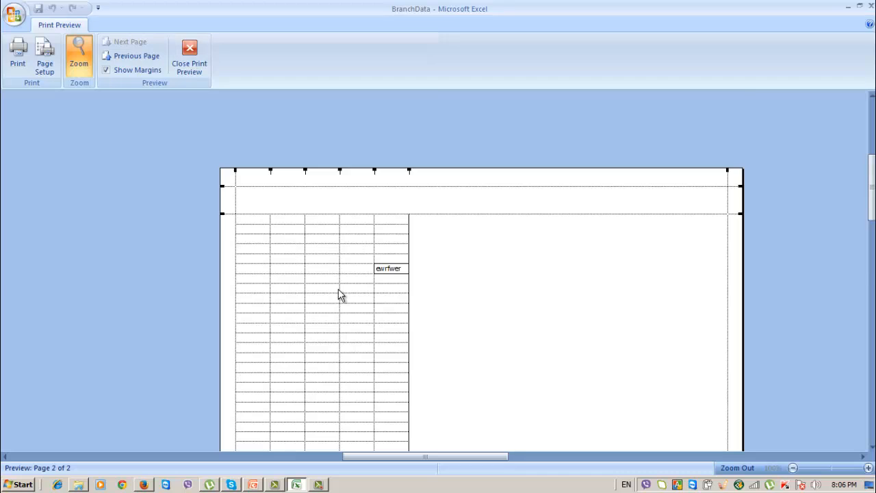
{"action": "scroll", "coordinate": [322, 317], "scroll_direction": "down", "scroll_amount": 2}
{"action": "scroll", "coordinate": [321, 317], "scroll_direction": "up", "scroll_amount": 2}
{"action": "left_click", "coordinate": [190, 61]}
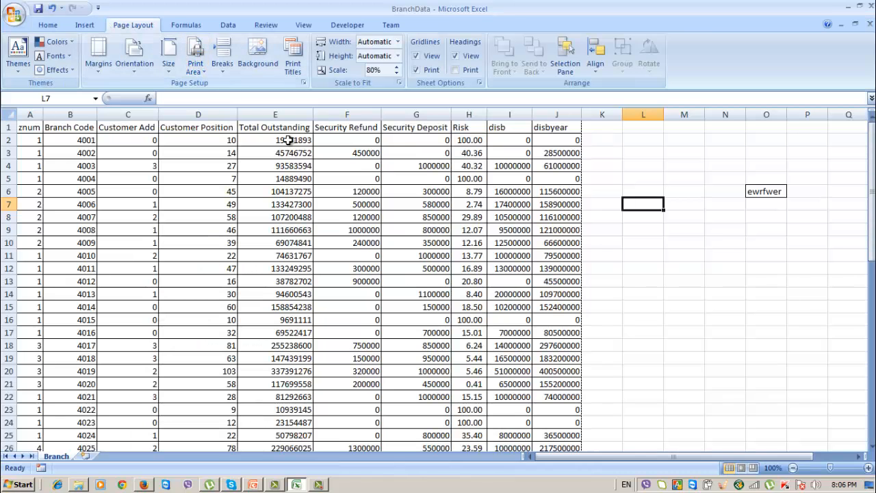
{"action": "left_click", "coordinate": [665, 259]}
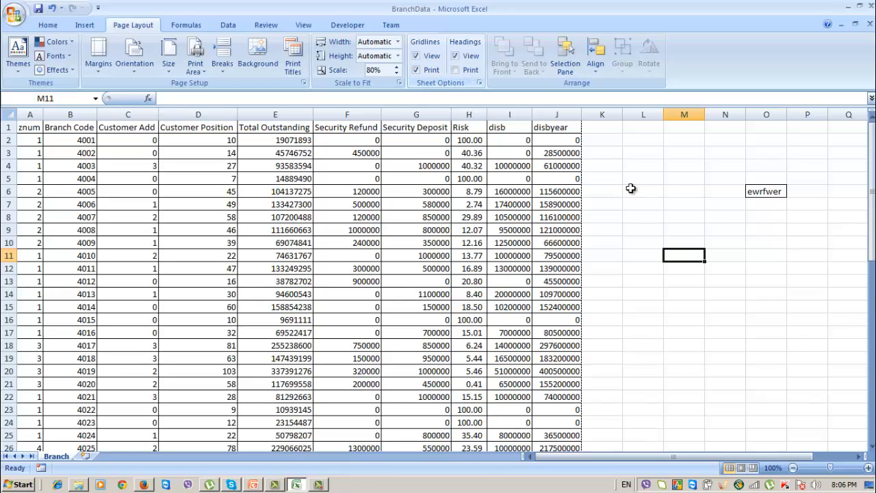
{"action": "key", "text": "Up"}
{"action": "key", "text": "Up"}
{"action": "key", "text": "Up"}
{"action": "key", "text": "Up"}
{"action": "key", "text": "Up"}
{"action": "key", "text": "Up"}
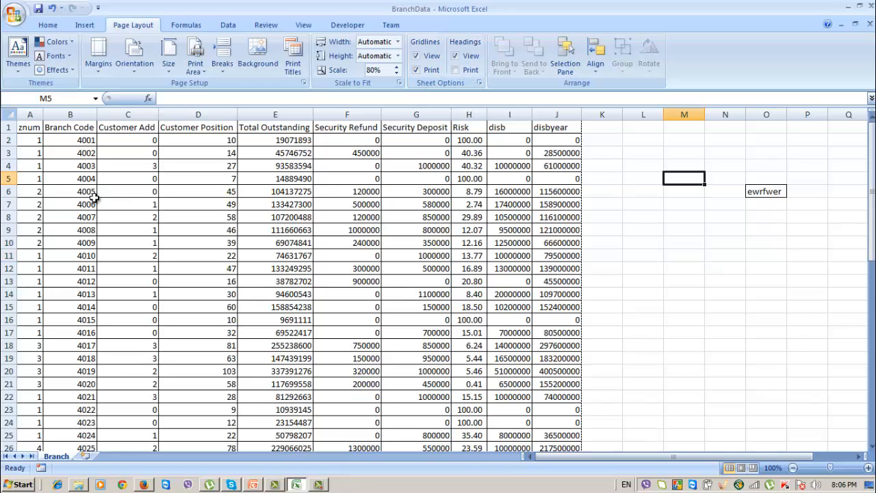
{"action": "scroll", "coordinate": [411, 233], "scroll_direction": "down", "scroll_amount": 3}
{"action": "scroll", "coordinate": [410, 232], "scroll_direction": "up", "scroll_amount": 3}
{"action": "left_click_drag", "start_coordinate": [31, 130], "coordinate": [560, 129]}
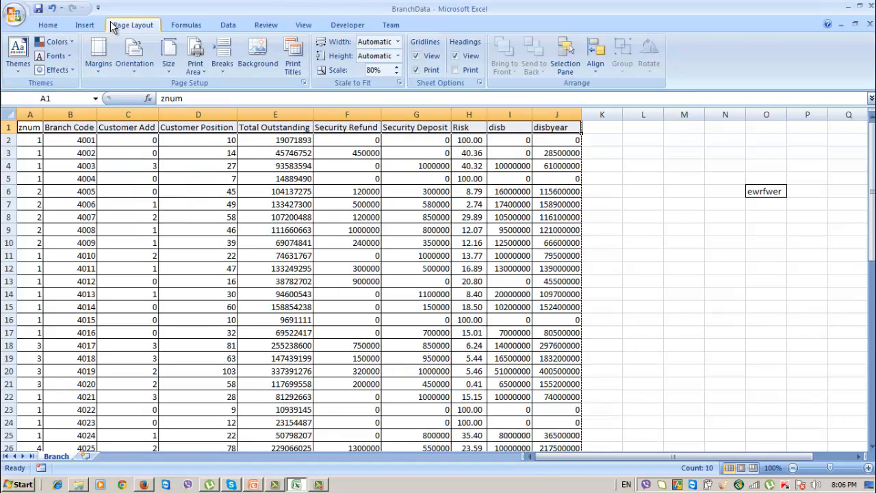
{"action": "left_click", "coordinate": [292, 67]}
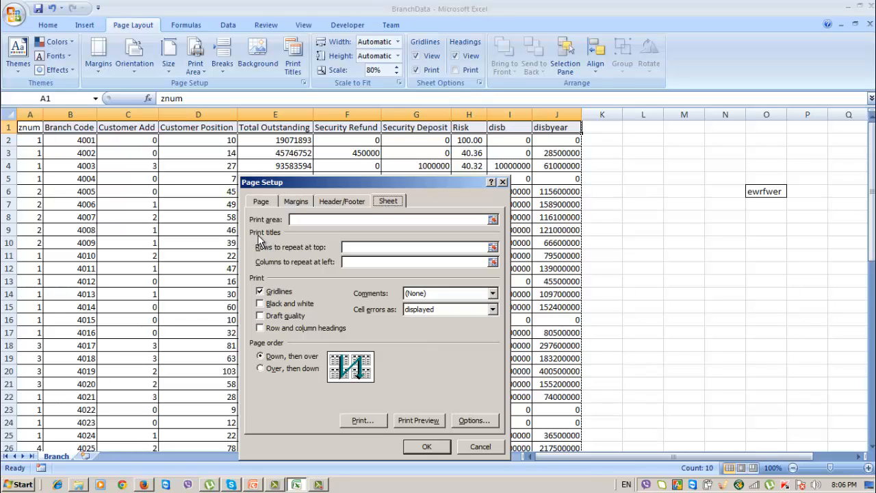
{"action": "left_click", "coordinate": [356, 247]}
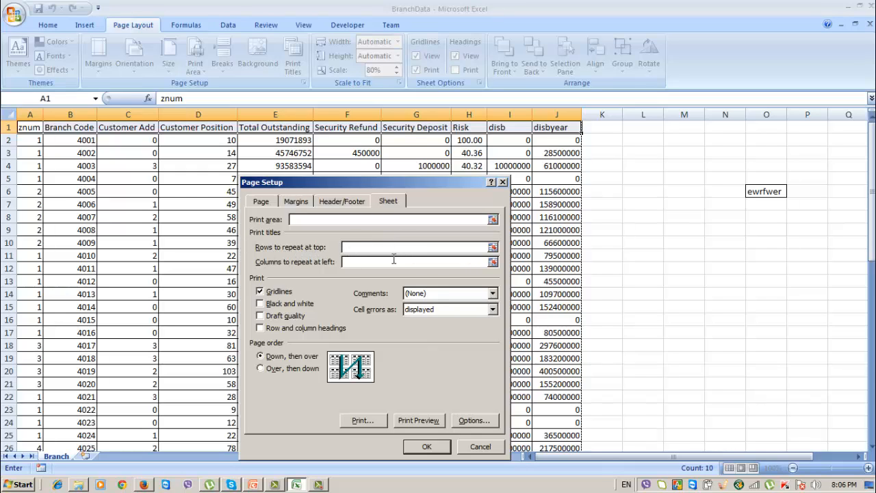
{"action": "left_click", "coordinate": [480, 446]}
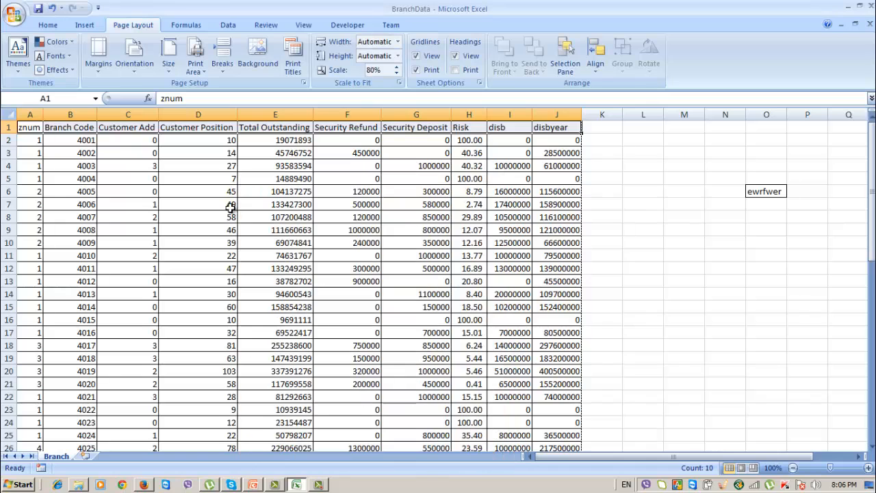
Step: Review pages 1 and 2 in the print preview to see where the header row prints, and return to the worksheet
{"action": "left_click", "coordinate": [19, 18]}
{"action": "mouse_move", "coordinate": [70, 157]}
{"action": "left_click", "coordinate": [137, 129]}
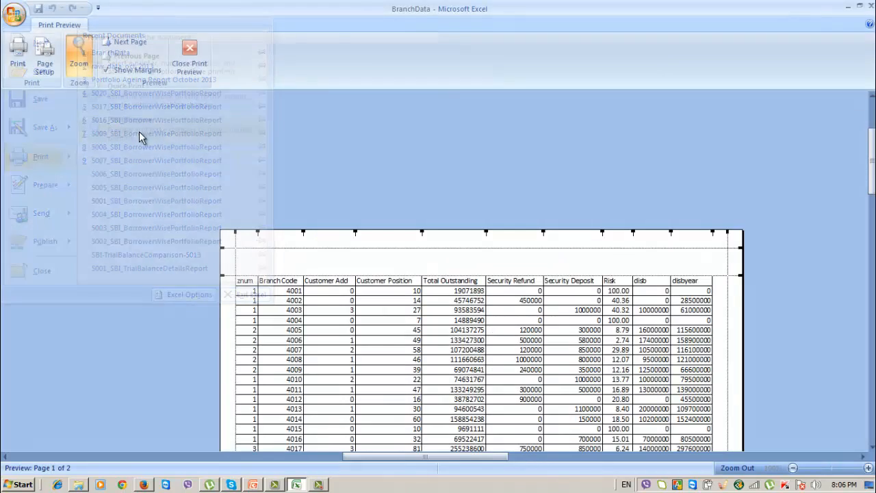
{"action": "scroll", "coordinate": [273, 220], "scroll_direction": "down", "scroll_amount": 1}
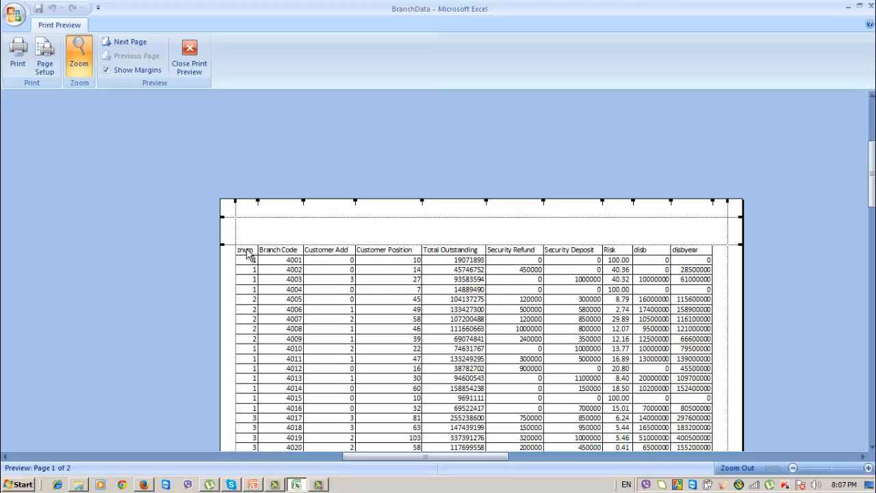
{"action": "left_click", "coordinate": [127, 42]}
{"action": "scroll", "coordinate": [301, 274], "scroll_direction": "down", "scroll_amount": 5}
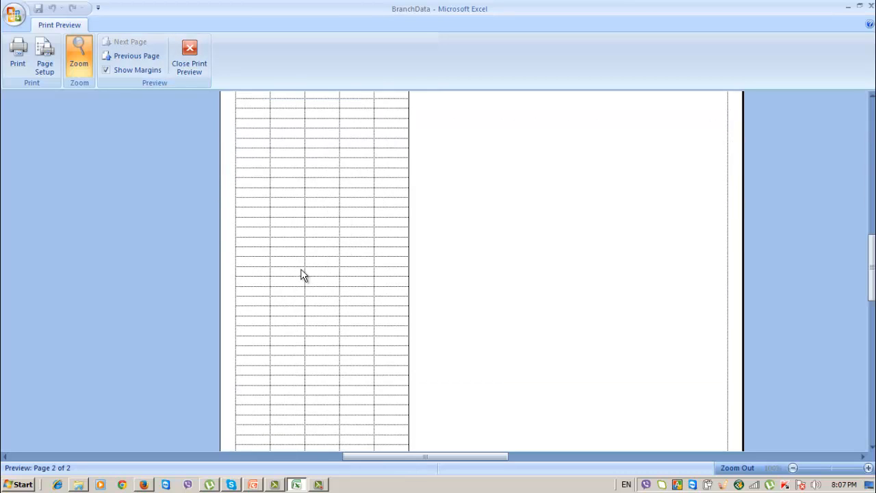
{"action": "scroll", "coordinate": [295, 273], "scroll_direction": "up", "scroll_amount": 5}
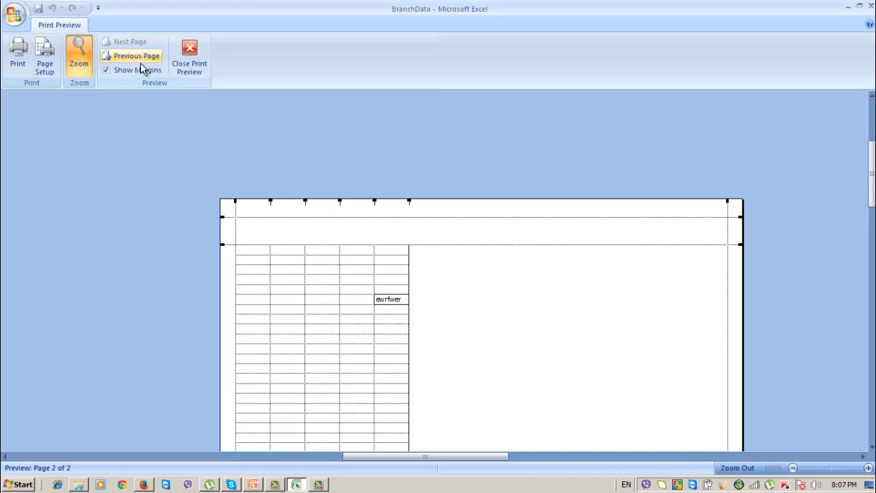
{"action": "left_click", "coordinate": [189, 60]}
Step: Switch the page orientation to Landscape and check the header row on pages 1 and 2 of the print preview
{"action": "left_click", "coordinate": [131, 64]}
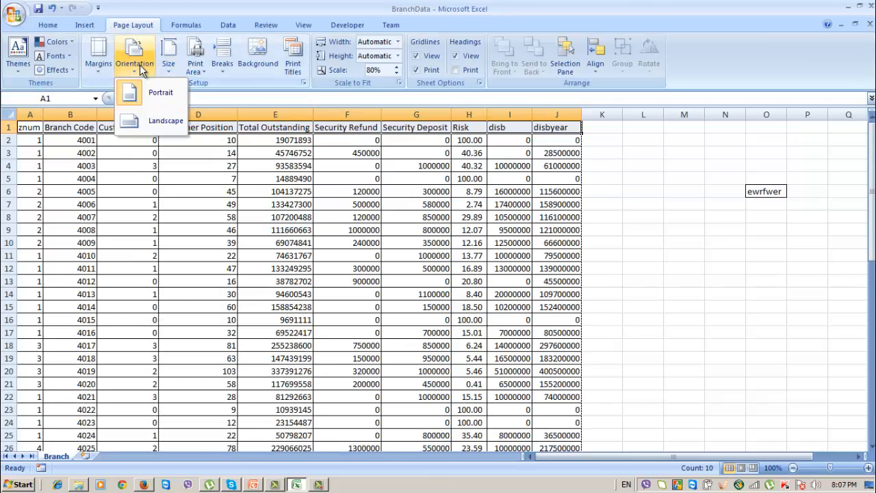
{"action": "left_click", "coordinate": [137, 120]}
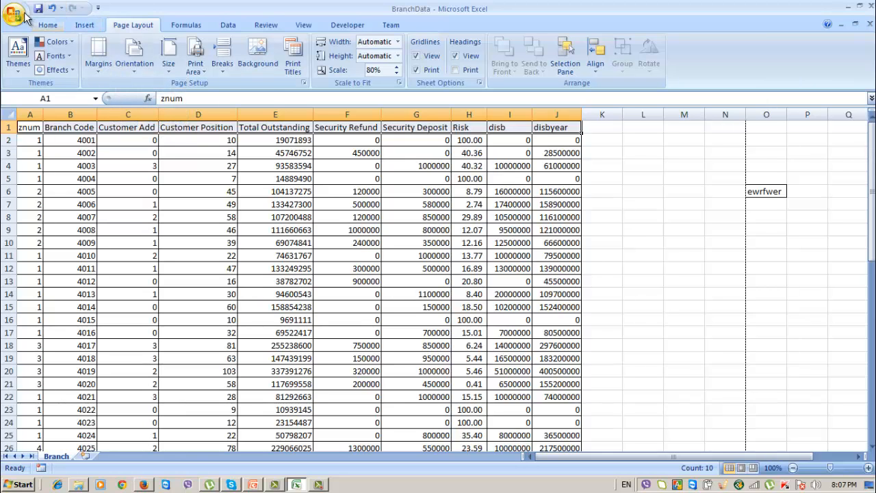
{"action": "left_click", "coordinate": [16, 13]}
{"action": "left_click", "coordinate": [116, 128]}
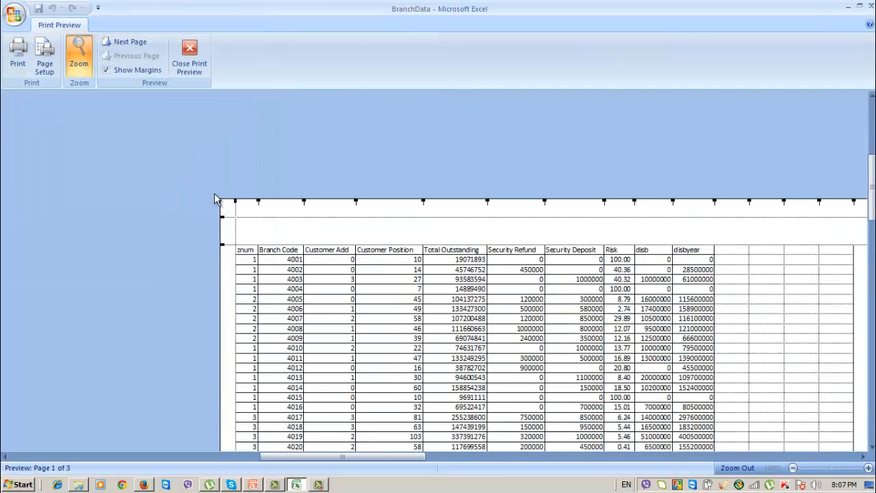
{"action": "scroll", "coordinate": [321, 225], "scroll_direction": "down", "scroll_amount": 3}
{"action": "scroll", "coordinate": [646, 400], "scroll_direction": "down", "scroll_amount": 5}
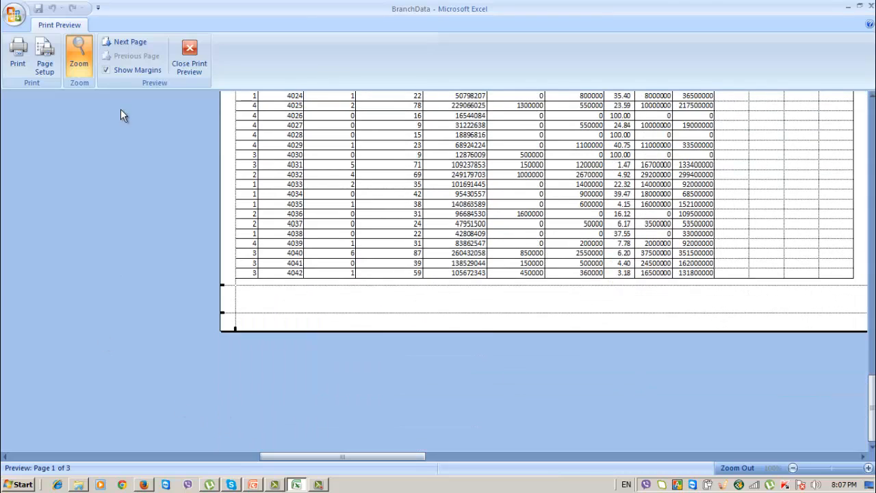
{"action": "left_click", "coordinate": [130, 43]}
{"action": "scroll", "coordinate": [541, 232], "scroll_direction": "up", "scroll_amount": 8}
{"action": "scroll", "coordinate": [541, 231], "scroll_direction": "up", "scroll_amount": 1}
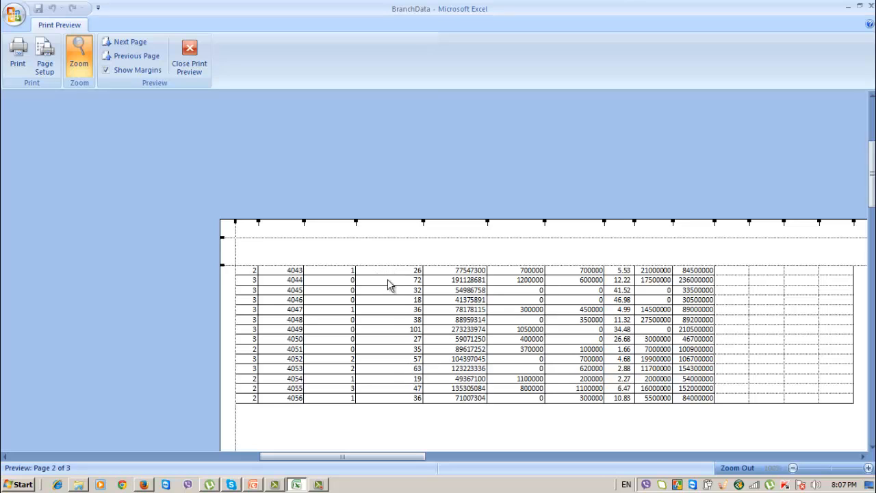
{"action": "scroll", "coordinate": [386, 303], "scroll_direction": "down", "scroll_amount": 3}
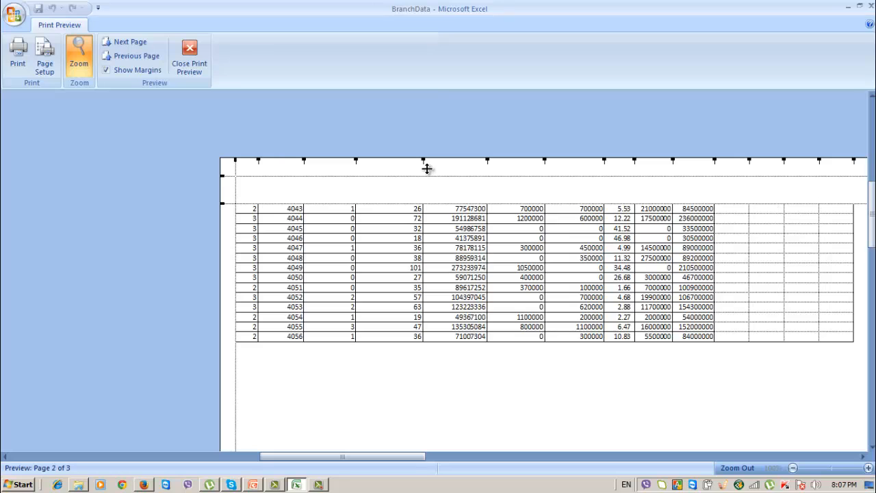
{"action": "left_click", "coordinate": [189, 55]}
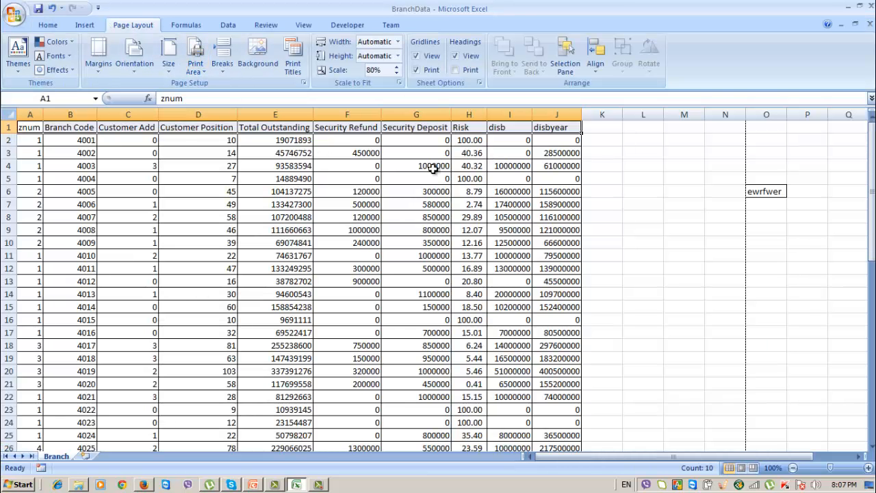
Step: Pick row 1 on the sheet as the print titles' rows to repeat at top ($1:$1)
{"action": "left_click_drag", "start_coordinate": [33, 141], "coordinate": [568, 128]}
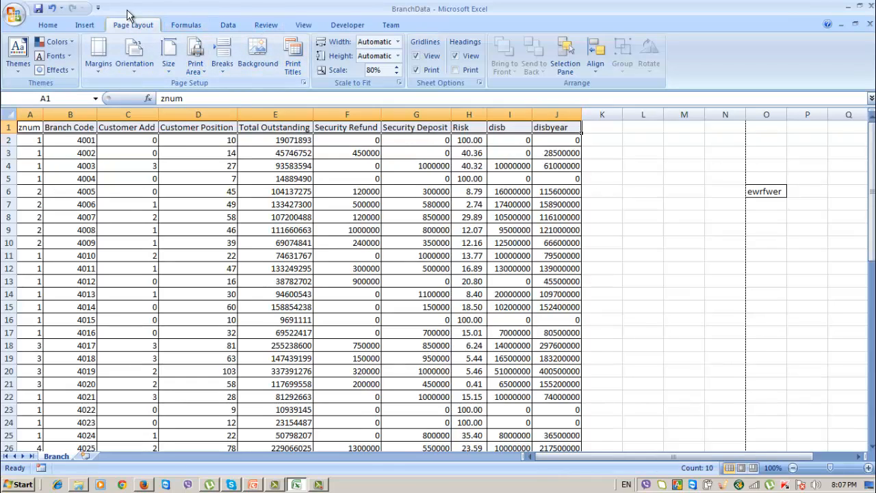
{"action": "left_click", "coordinate": [293, 60]}
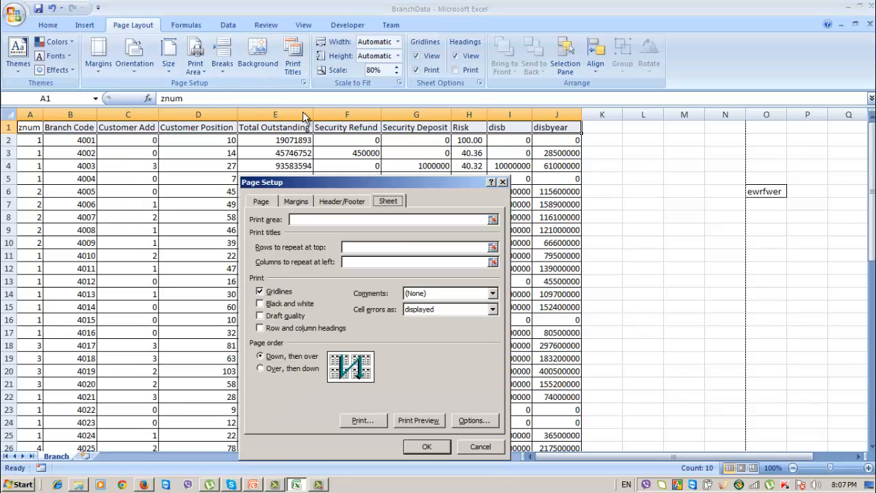
{"action": "left_click_drag", "start_coordinate": [350, 182], "coordinate": [378, 139]}
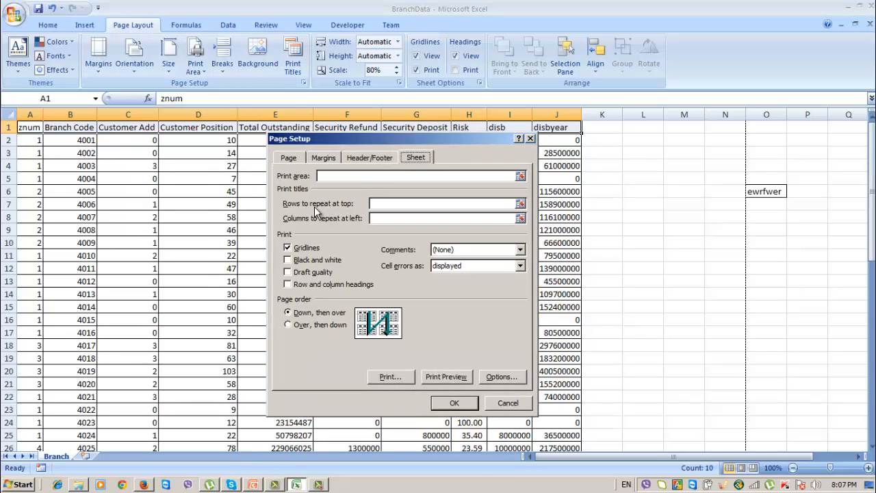
{"action": "left_click", "coordinate": [371, 204]}
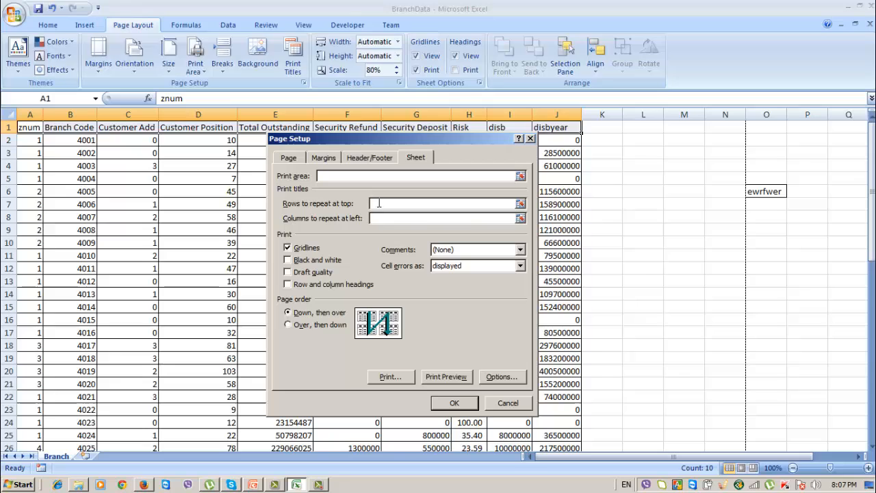
{"action": "left_click", "coordinate": [521, 204]}
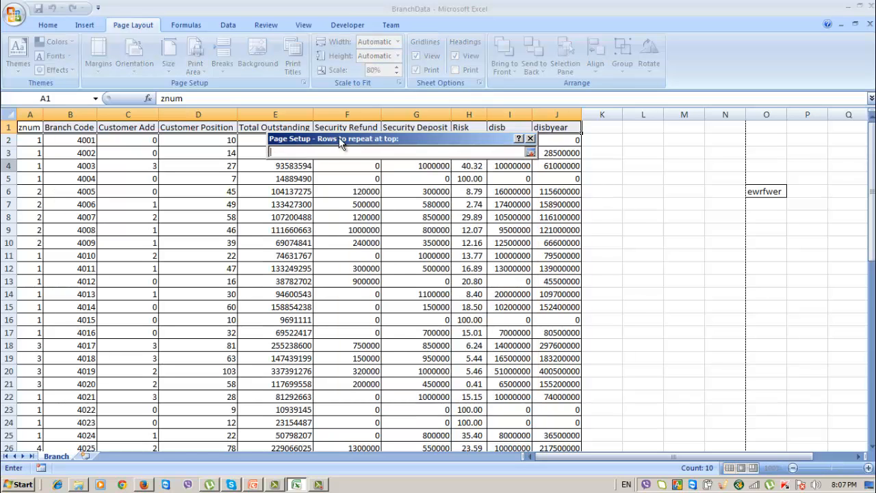
{"action": "left_click", "coordinate": [9, 128]}
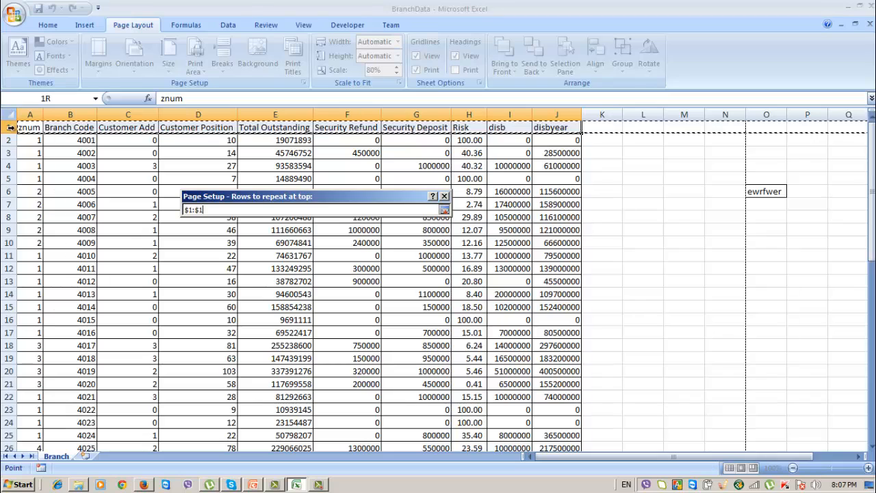
{"action": "left_click", "coordinate": [445, 210]}
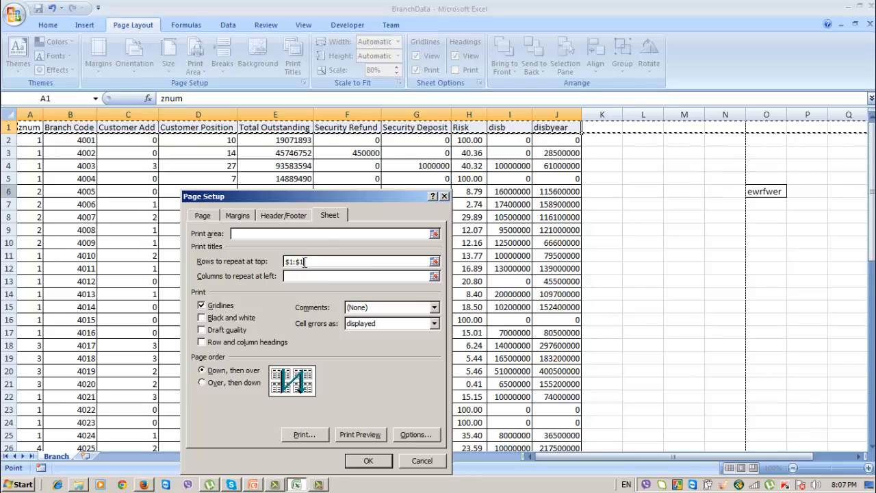
Step: Extend the rows to repeat at top to $1:$3 and apply the page setup
{"action": "left_click_drag", "start_coordinate": [312, 262], "coordinate": [274, 264]}
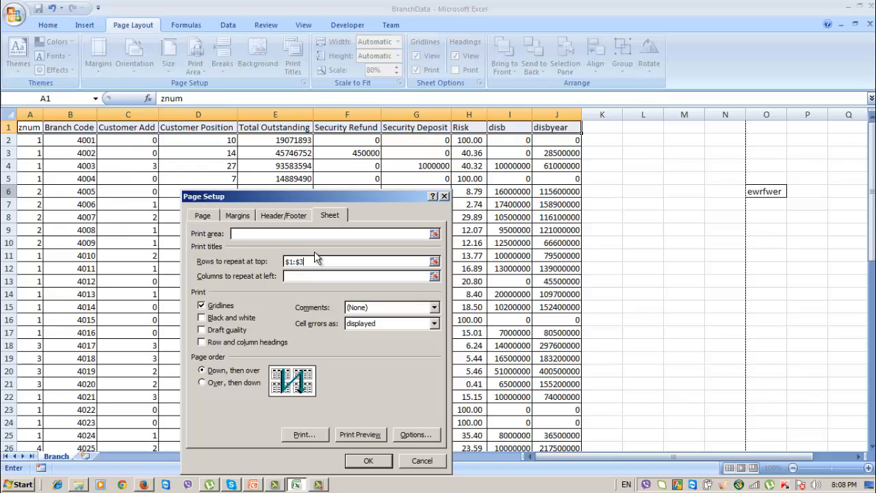
{"action": "key", "text": "Escape"}
{"action": "left_click", "coordinate": [194, 155]}
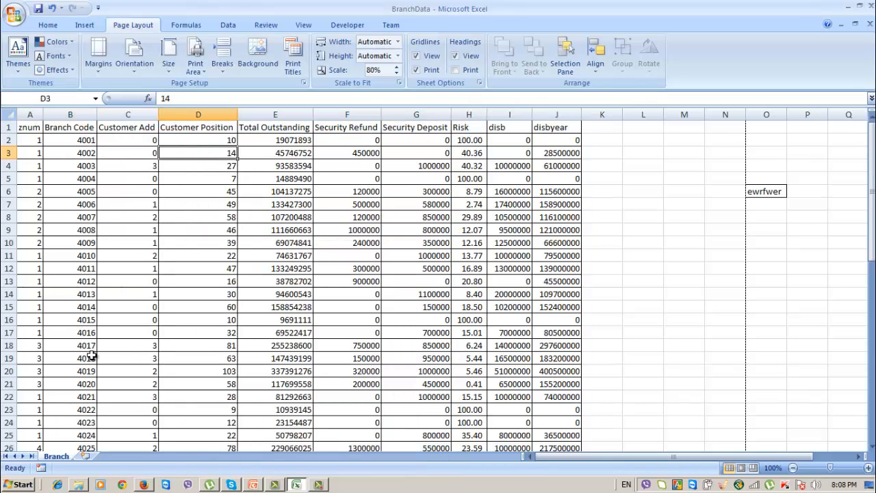
Step: Page through pages 1 to 3 of the print preview to check the repeated rows, and return to the worksheet
{"action": "left_click", "coordinate": [15, 14]}
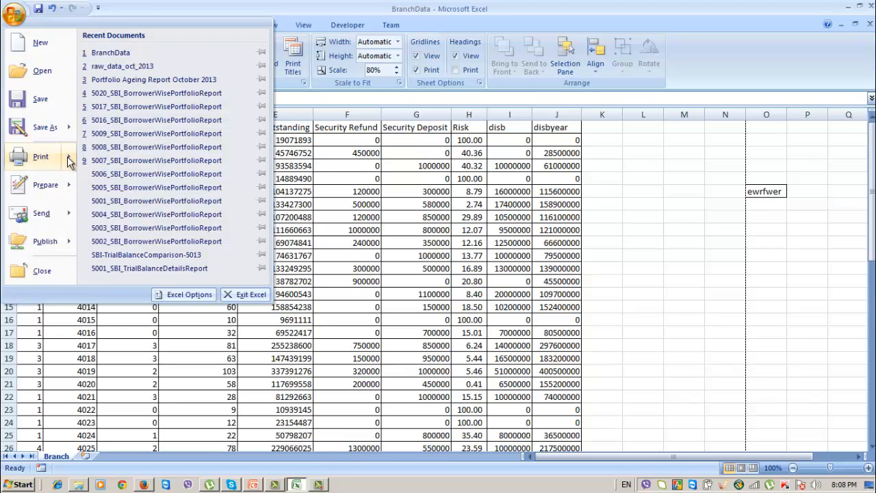
{"action": "mouse_move", "coordinate": [69, 160]}
{"action": "left_click", "coordinate": [116, 137]}
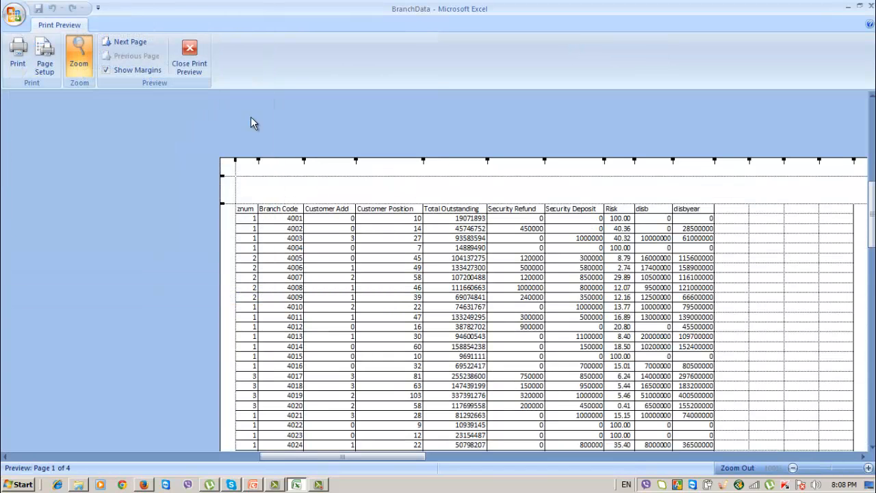
{"action": "left_click", "coordinate": [122, 42]}
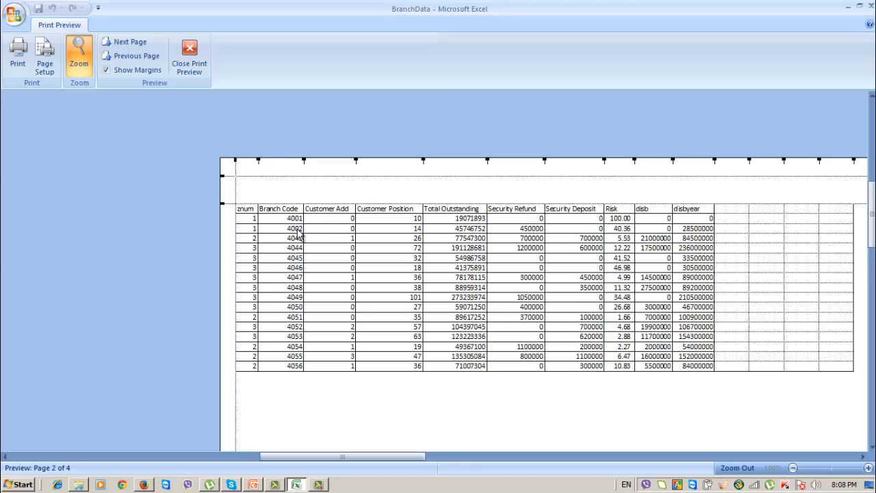
{"action": "left_click", "coordinate": [127, 42]}
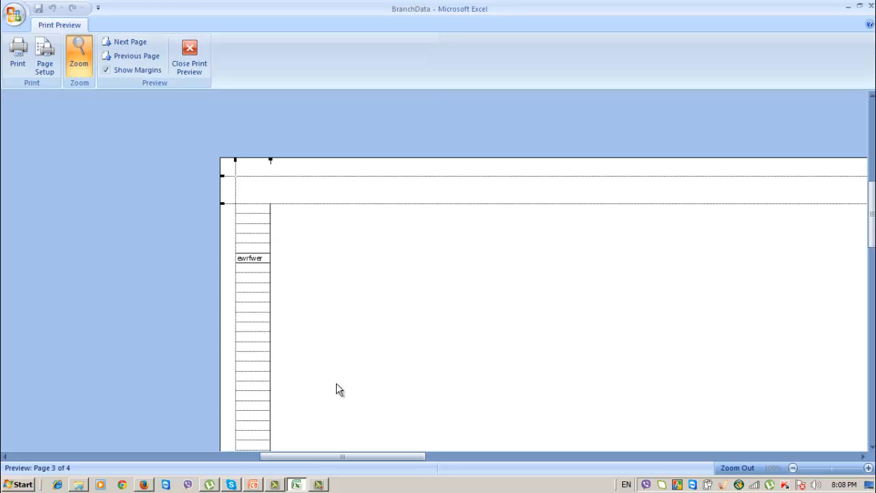
{"action": "left_click", "coordinate": [135, 57]}
{"action": "left_click", "coordinate": [135, 56]}
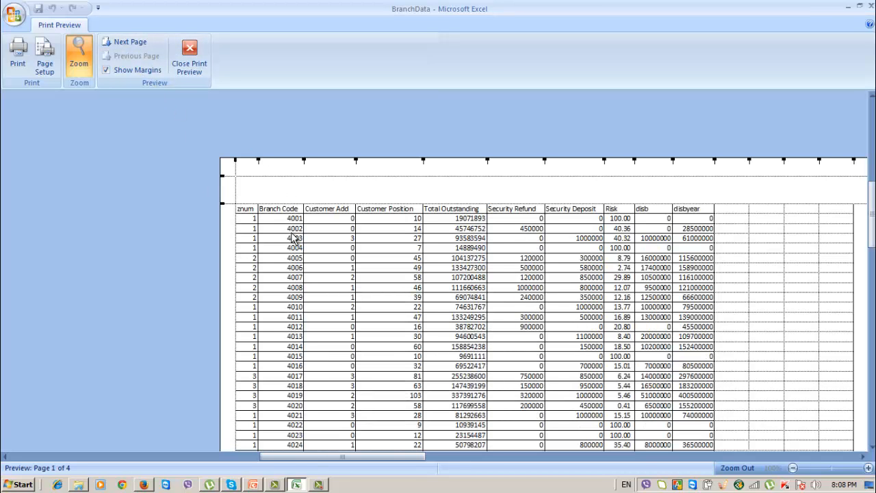
{"action": "left_click", "coordinate": [190, 56]}
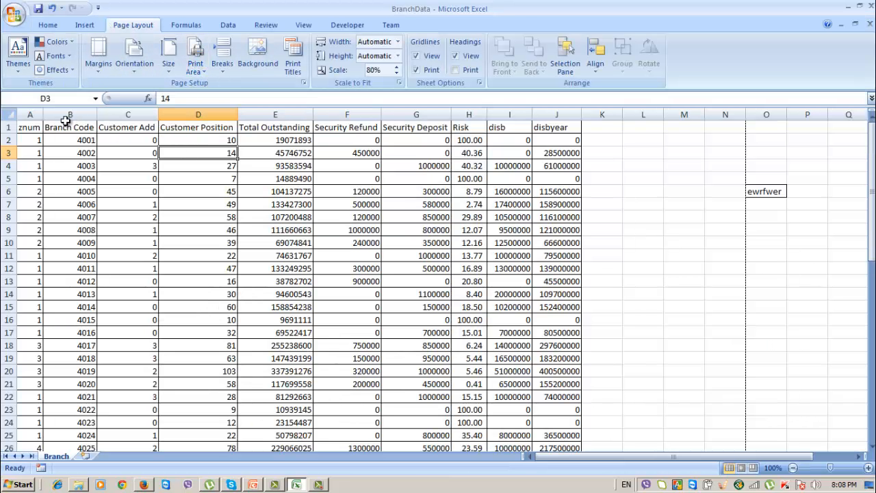
{"action": "left_click", "coordinate": [550, 153]}
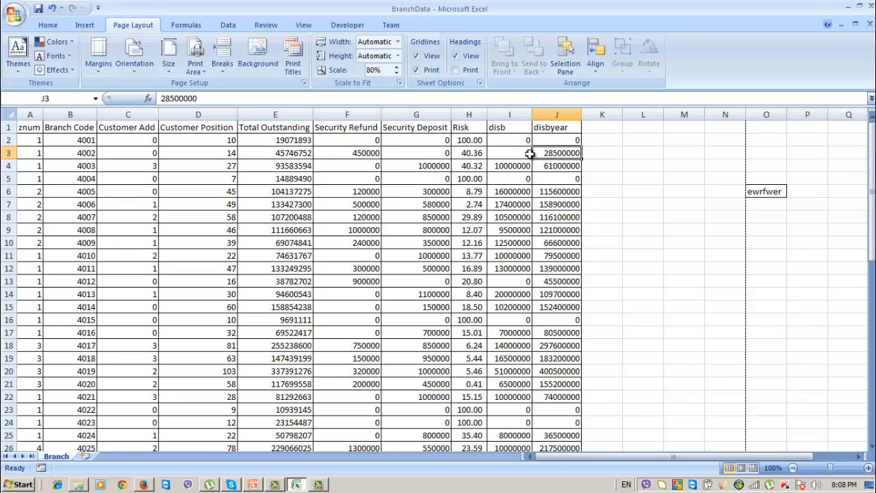
{"action": "left_click_drag", "start_coordinate": [530, 153], "coordinate": [30, 127]}
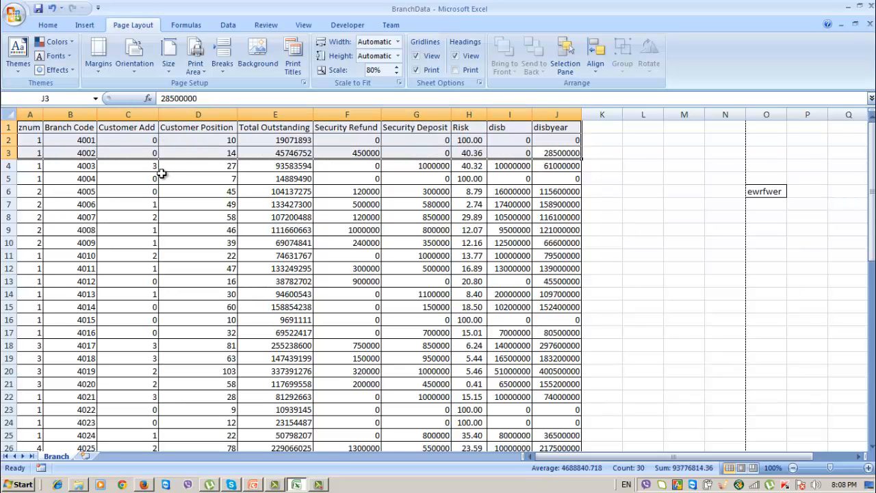
{"action": "left_click", "coordinate": [162, 175]}
Step: Set the print titles' rows to repeat at top to only row 1 ($1:$1) and apply the page setup
{"action": "left_click", "coordinate": [292, 60]}
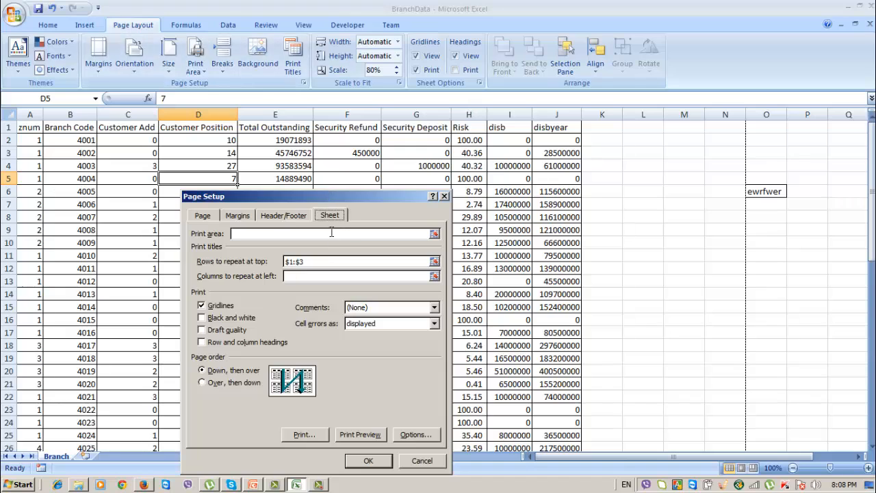
{"action": "left_click", "coordinate": [317, 260]}
{"action": "key", "text": "BackSpace"}
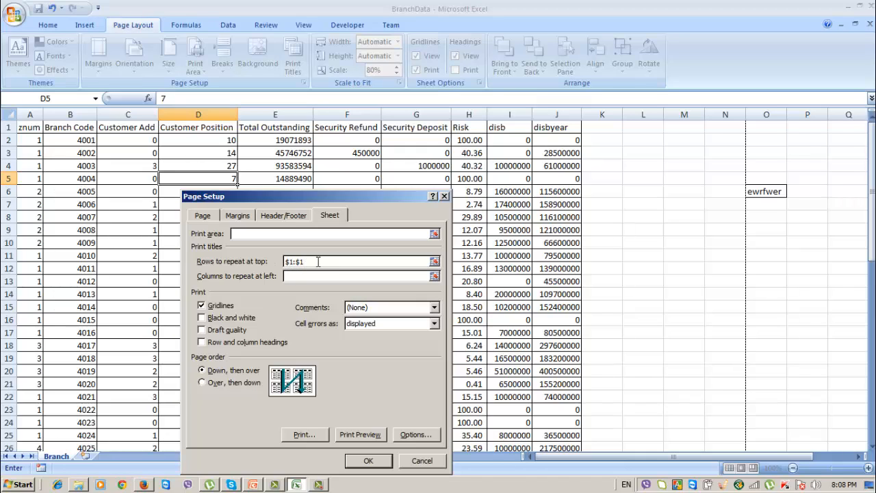
{"action": "left_click_drag", "start_coordinate": [318, 261], "coordinate": [278, 258]}
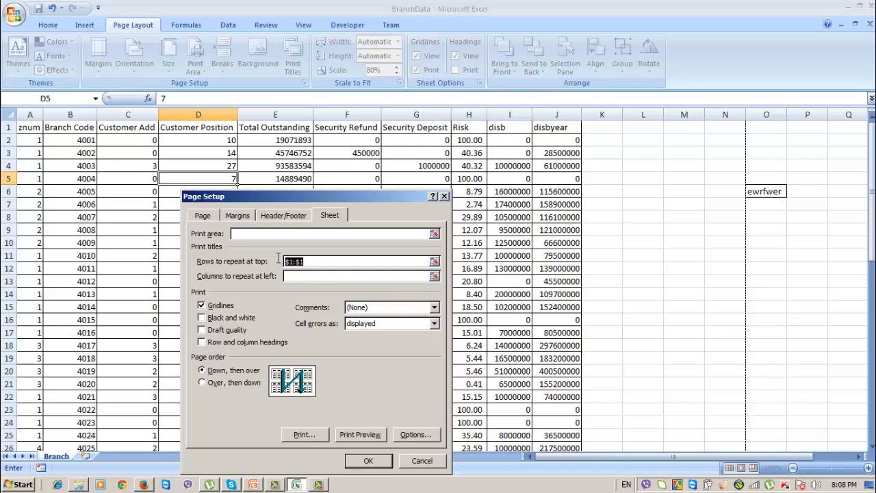
{"action": "left_click", "coordinate": [434, 262]}
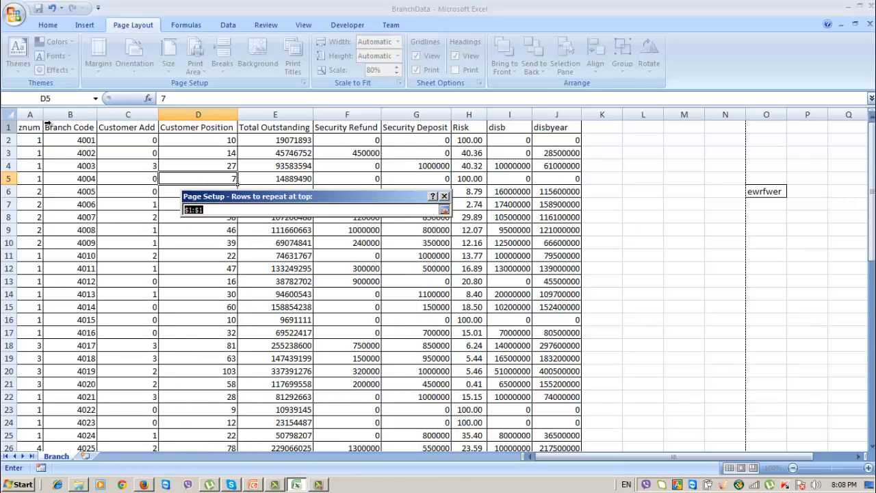
{"action": "left_click", "coordinate": [13, 128]}
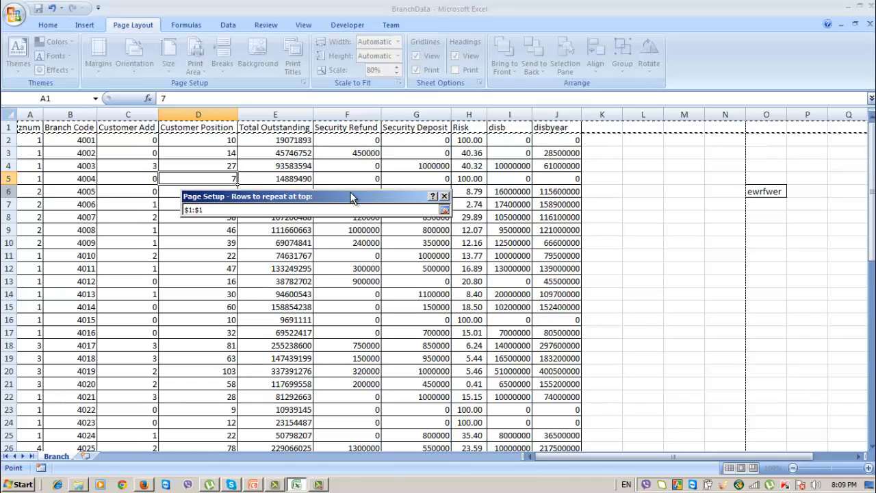
{"action": "key", "text": "Return"}
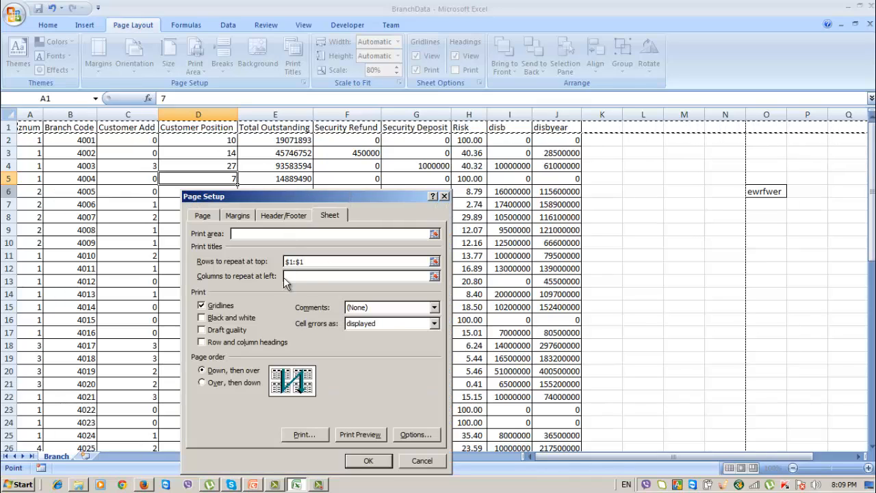
{"action": "left_click", "coordinate": [368, 461]}
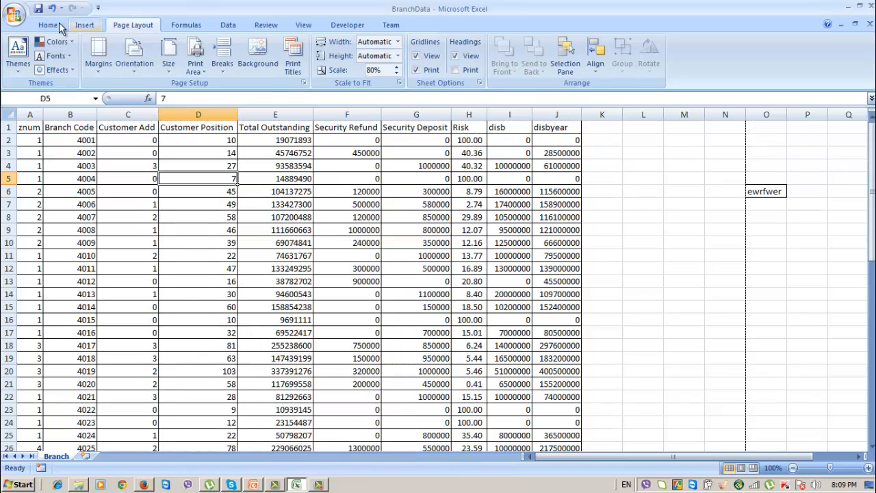
Step: Check the repeated header row on pages 1 and 2 of the print preview, and return to the worksheet
{"action": "left_click", "coordinate": [13, 14]}
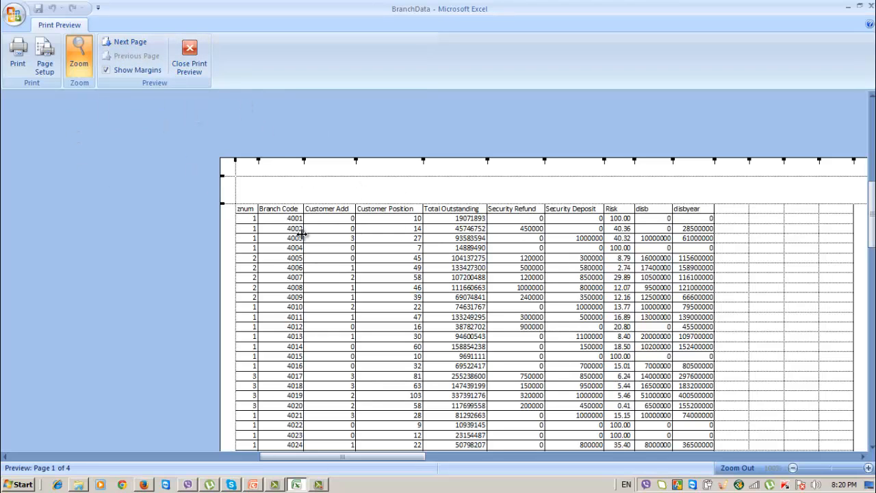
{"action": "left_click", "coordinate": [125, 47]}
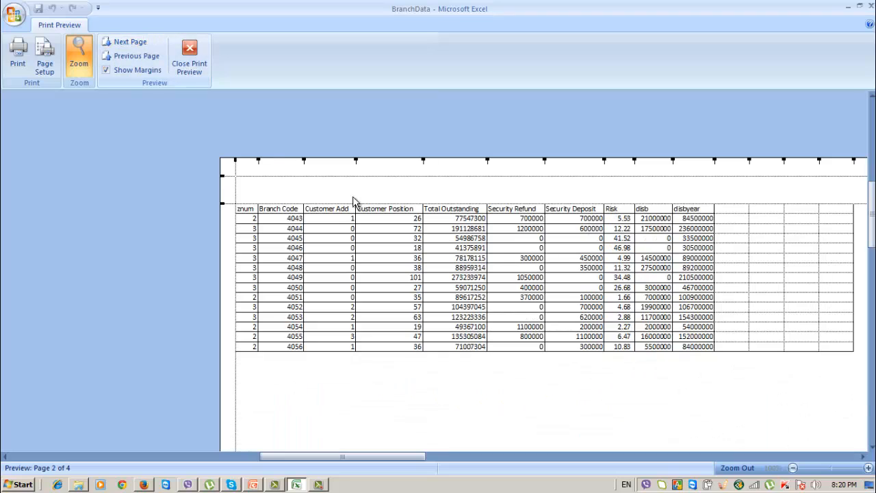
{"action": "left_click", "coordinate": [326, 226]}
{"action": "left_click", "coordinate": [261, 130]}
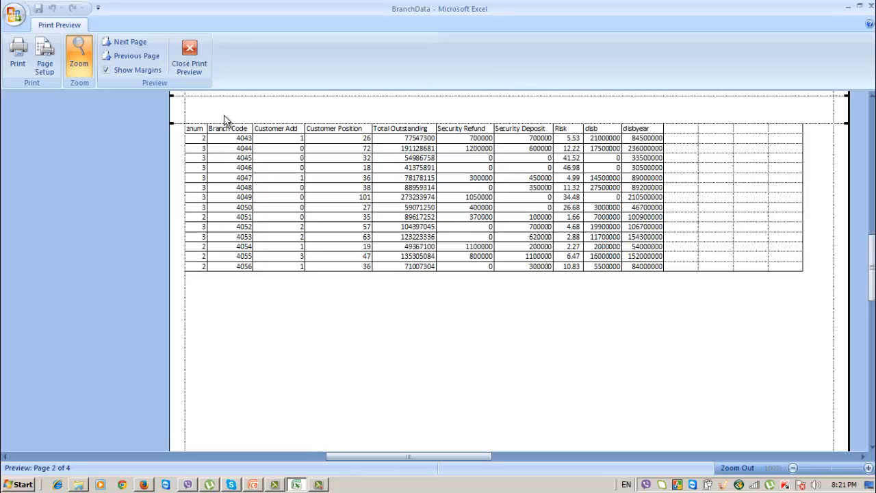
{"action": "left_click", "coordinate": [195, 53]}
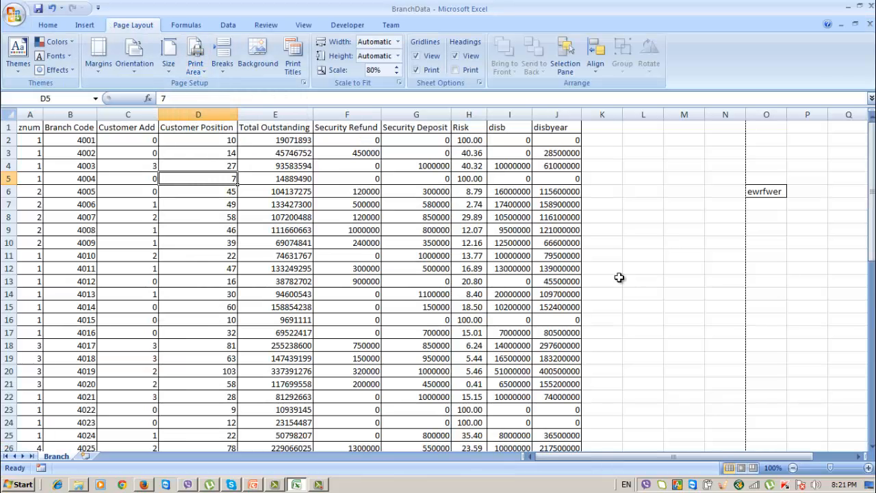
{"action": "left_click", "coordinate": [511, 255]}
{"action": "left_click", "coordinate": [385, 251]}
{"action": "double_click", "coordinate": [228, 306]}
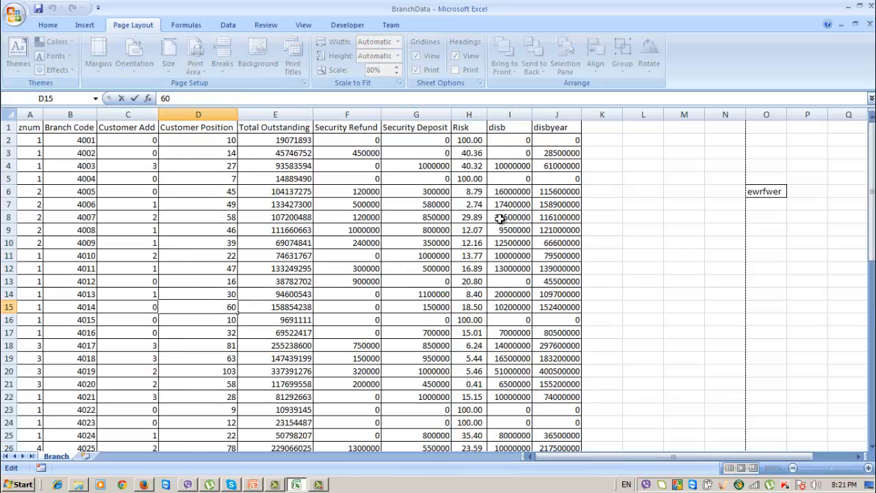
{"action": "left_click", "coordinate": [104, 130]}
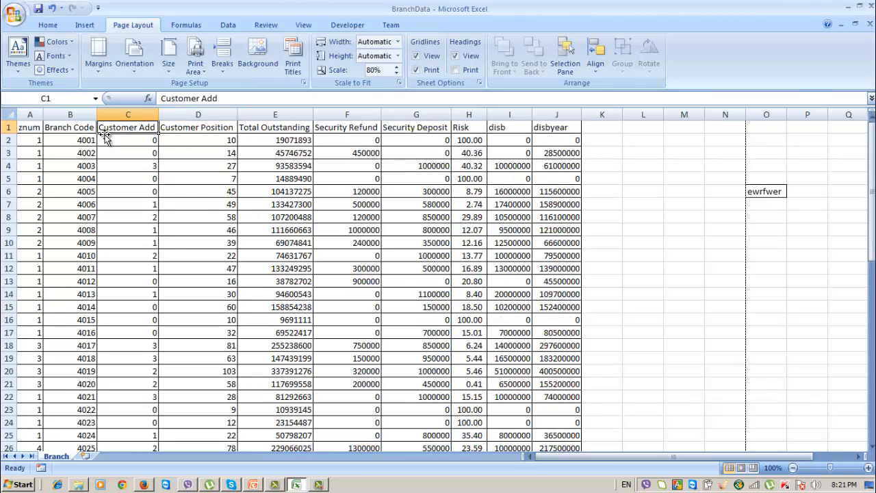
{"action": "left_click", "coordinate": [192, 194]}
{"action": "left_click", "coordinate": [325, 181]}
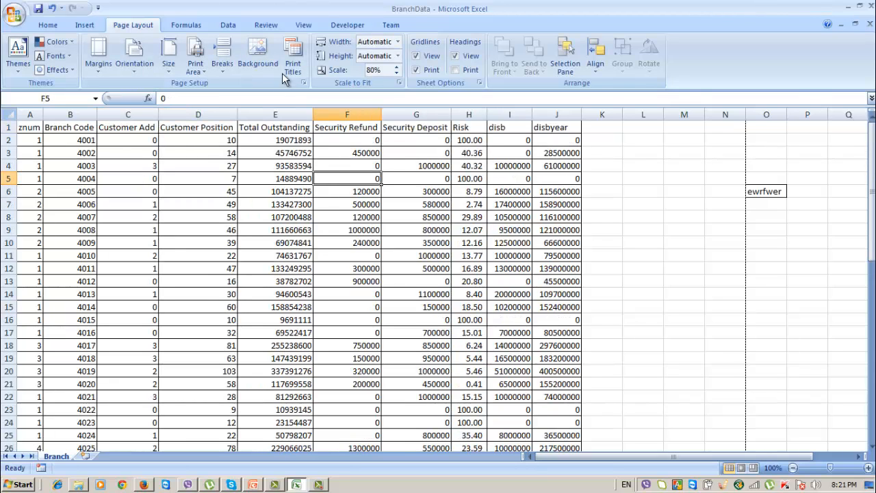
{"action": "left_click", "coordinate": [147, 206]}
{"action": "left_click_drag", "start_coordinate": [95, 181], "coordinate": [117, 181]}
{"action": "scroll", "coordinate": [747, 271], "scroll_direction": "down", "scroll_amount": 17}
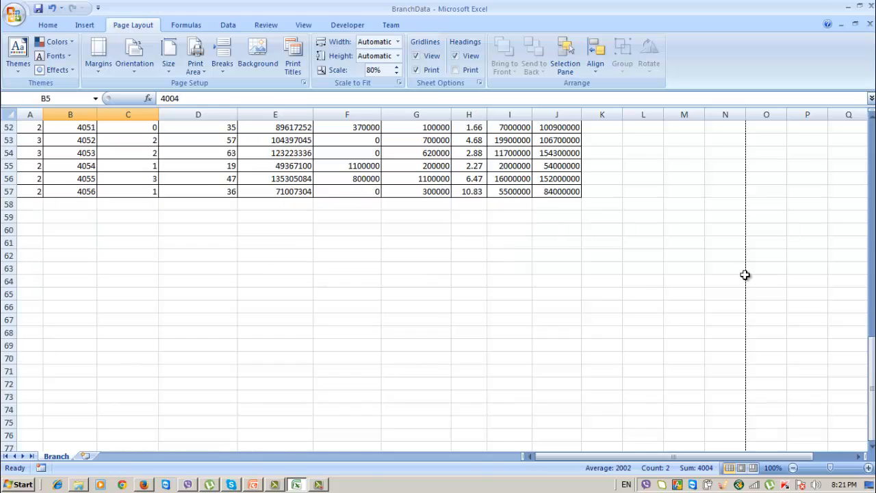
{"action": "scroll", "coordinate": [745, 271], "scroll_direction": "up", "scroll_amount": 17}
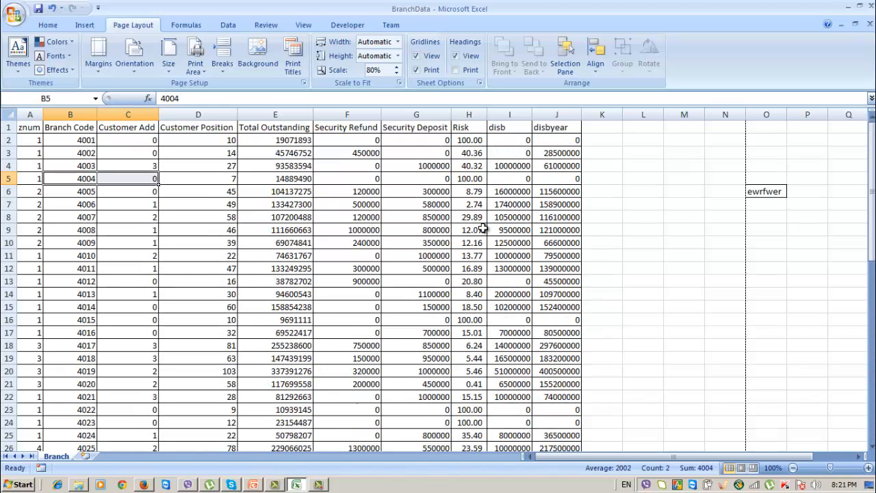
Step: Set the Chrysanthemum sample picture as the sheet background and look over how it fills the worksheet
{"action": "left_click", "coordinate": [262, 53]}
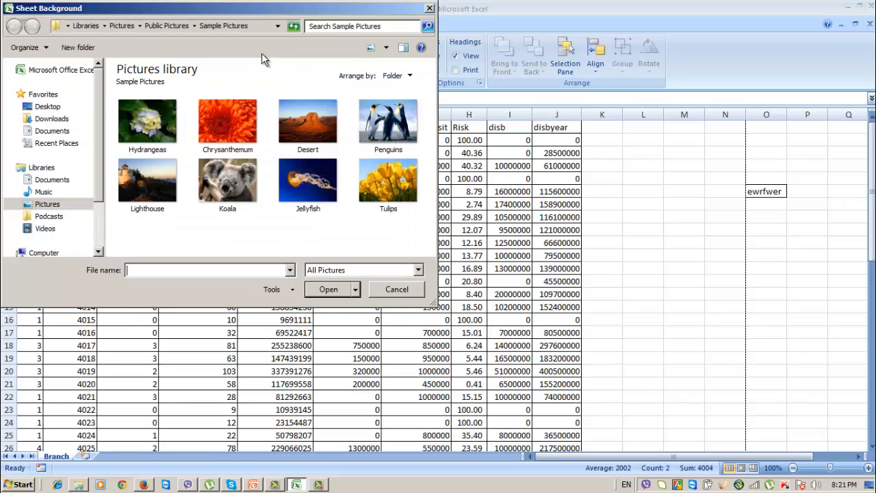
{"action": "double_click", "coordinate": [226, 128]}
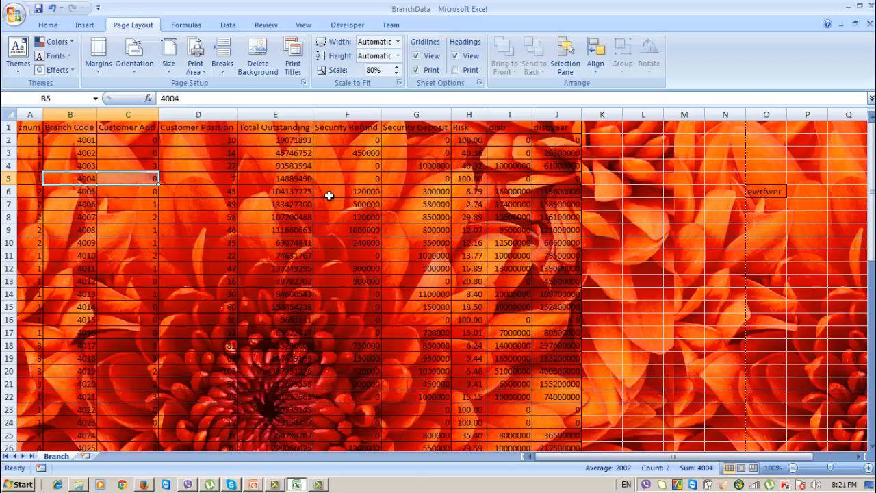
{"action": "scroll", "coordinate": [329, 196], "scroll_direction": "down", "scroll_amount": 20}
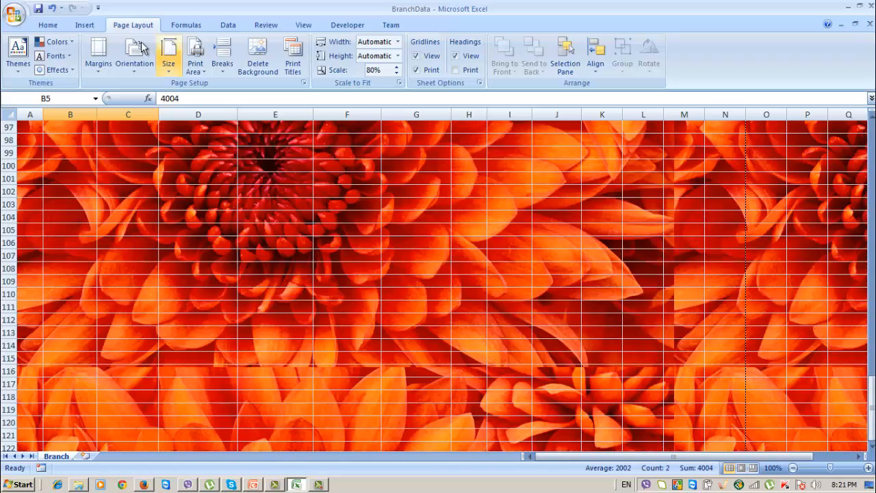
Step: Check in the print preview of page 1 whether the sheet background prints, and return to the worksheet
{"action": "left_click", "coordinate": [13, 13]}
{"action": "mouse_move", "coordinate": [90, 156]}
{"action": "left_click", "coordinate": [135, 223]}
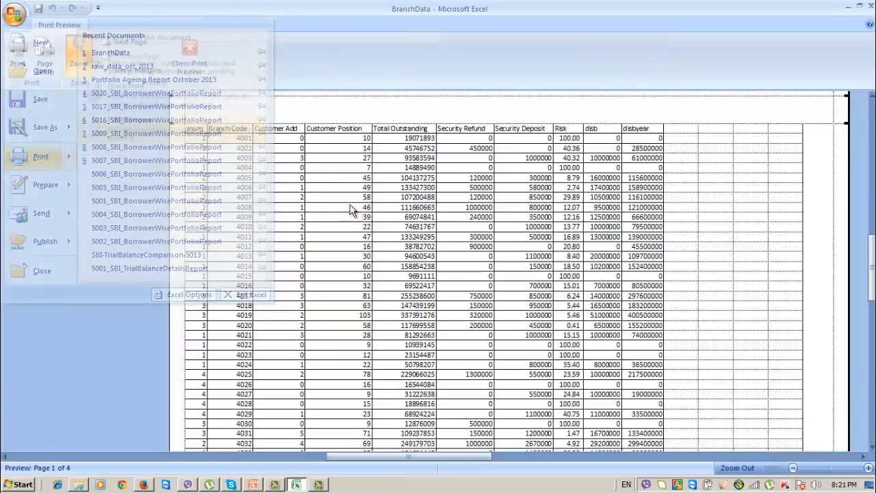
{"action": "scroll", "coordinate": [353, 205], "scroll_direction": "down", "scroll_amount": 8}
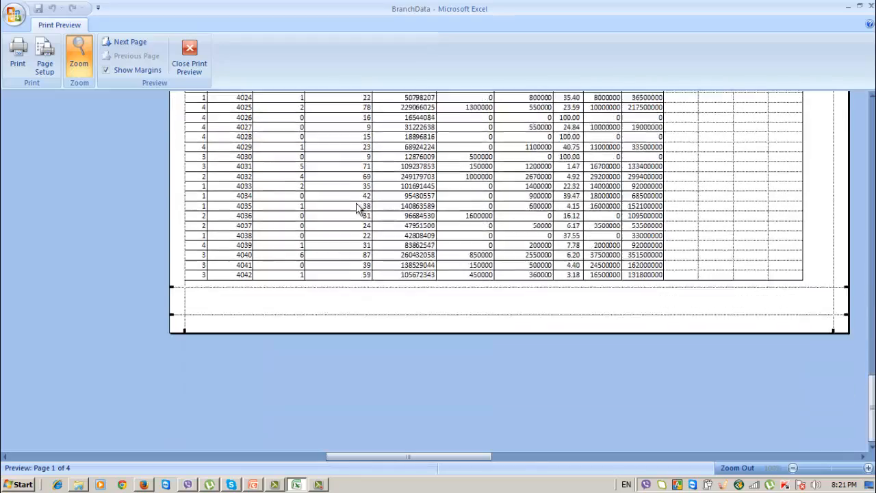
{"action": "scroll", "coordinate": [356, 203], "scroll_direction": "up", "scroll_amount": 8}
{"action": "left_click", "coordinate": [190, 52]}
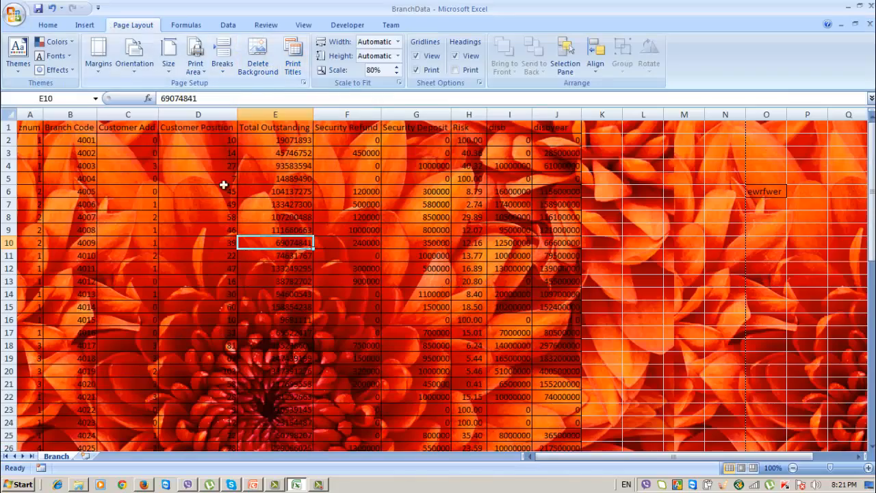
Step: Delete the picture background from the Branch sheet
{"action": "left_click", "coordinate": [203, 205]}
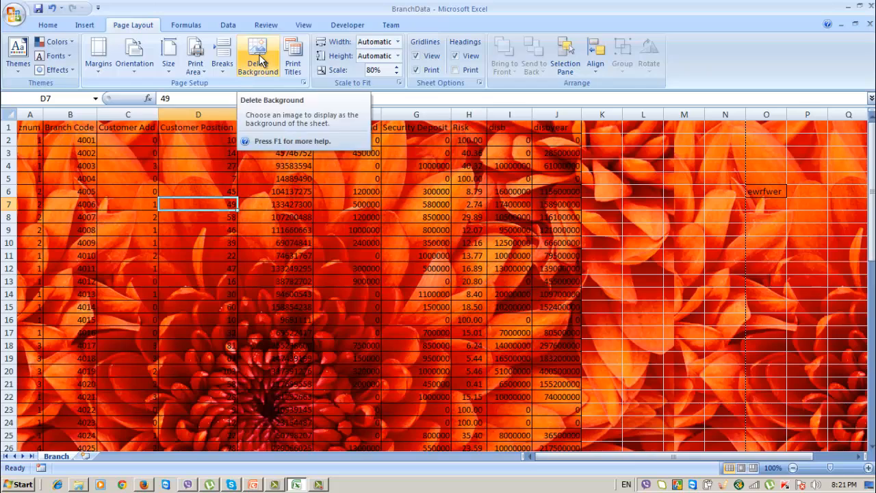
{"action": "left_click", "coordinate": [259, 62]}
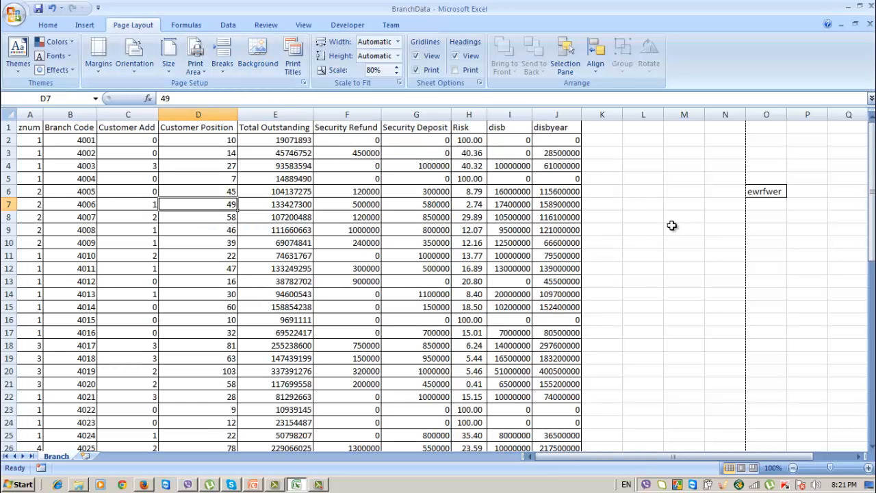
{"action": "left_click", "coordinate": [672, 226]}
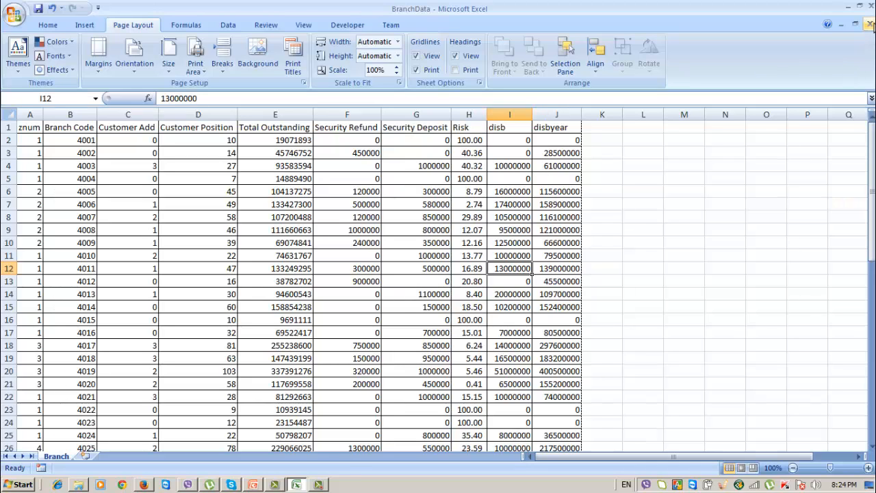
Step: Close the BranchData workbook without saving the changes and reopen it from the recent documents
{"action": "left_click", "coordinate": [869, 25]}
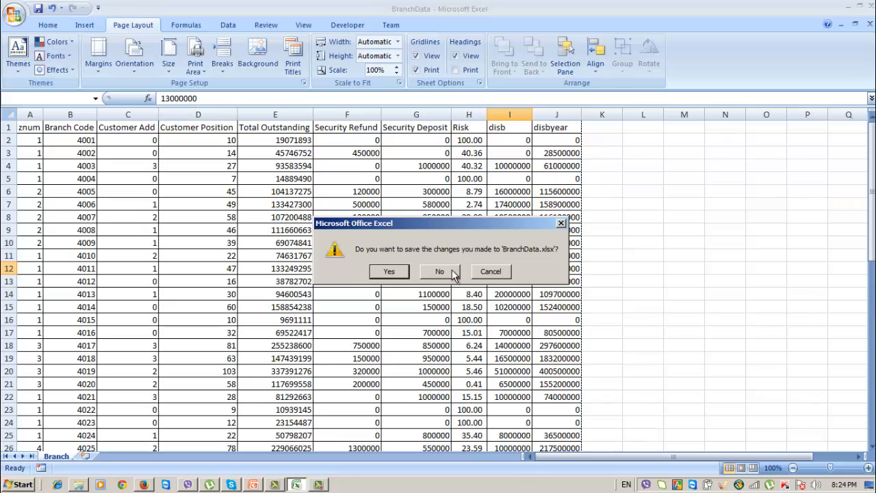
{"action": "left_click", "coordinate": [448, 273]}
{"action": "left_click", "coordinate": [14, 14]}
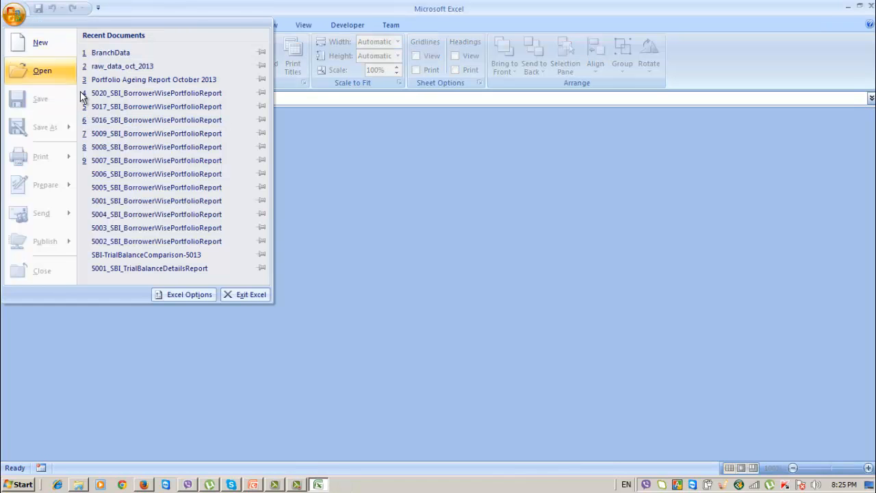
{"action": "left_click", "coordinate": [119, 52]}
{"action": "left_click", "coordinate": [423, 230]}
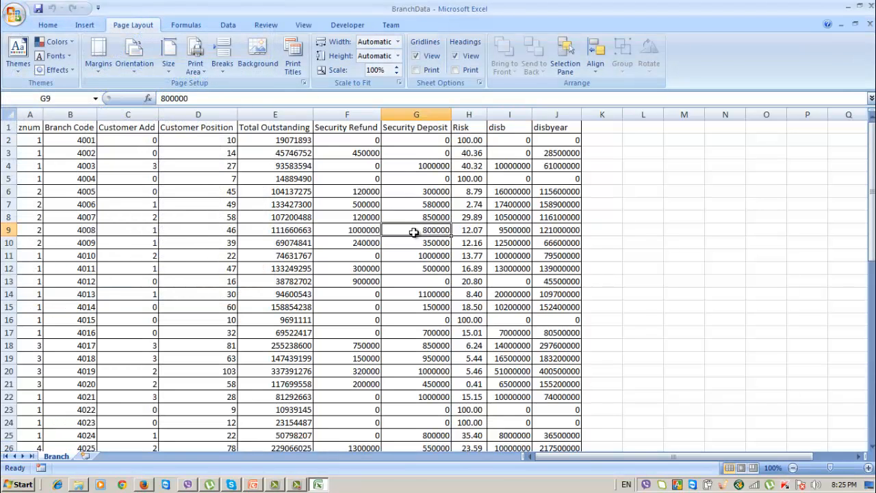
Step: Open the print preview of the reopened BranchData workbook and examine the layout and margins of page 1
{"action": "left_click", "coordinate": [13, 13]}
{"action": "mouse_move", "coordinate": [69, 161]}
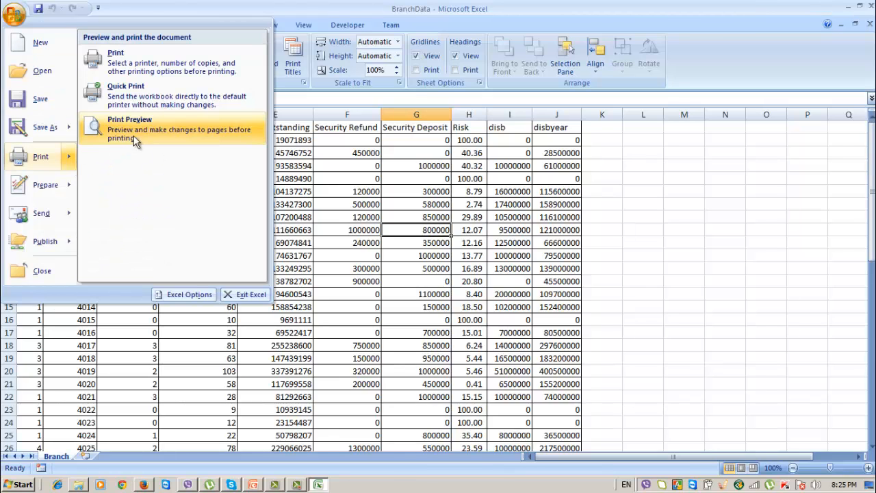
{"action": "left_click", "coordinate": [137, 139]}
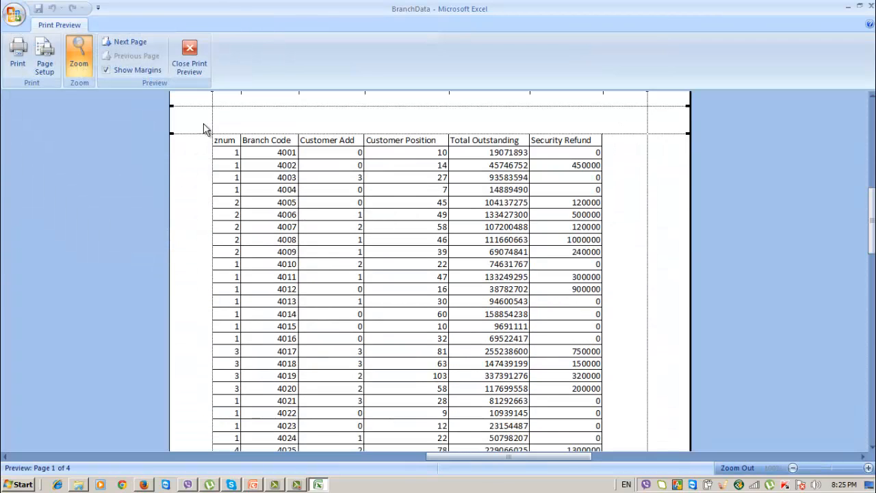
{"action": "scroll", "coordinate": [685, 296], "scroll_direction": "down", "scroll_amount": 3}
{"action": "scroll", "coordinate": [512, 284], "scroll_direction": "up", "scroll_amount": 6}
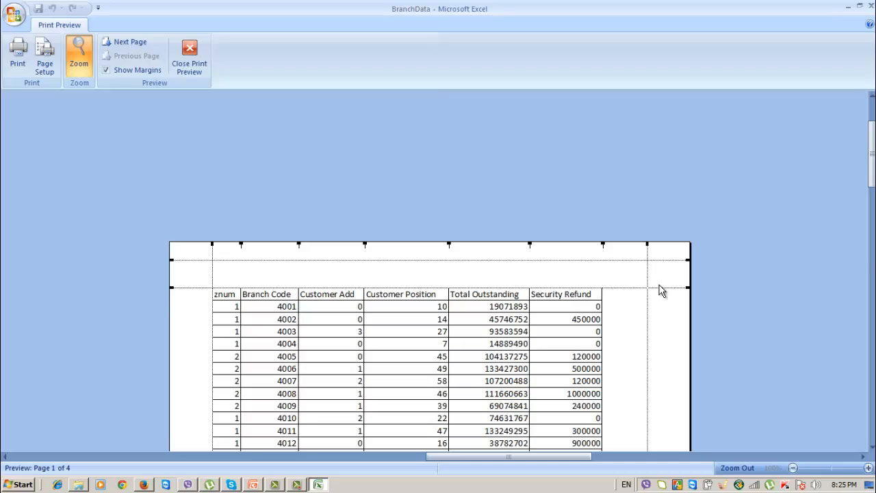
{"action": "scroll", "coordinate": [659, 290], "scroll_direction": "down", "scroll_amount": 10}
{"action": "scroll", "coordinate": [659, 290], "scroll_direction": "up", "scroll_amount": 10}
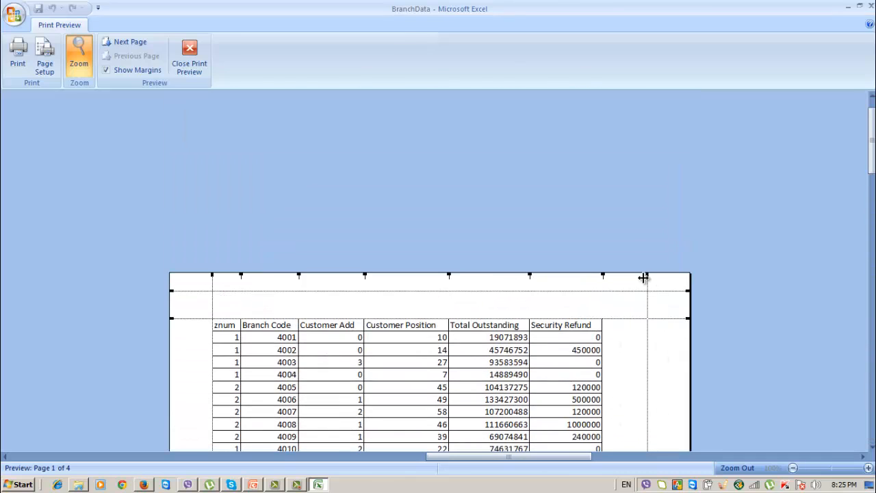
{"action": "scroll", "coordinate": [643, 277], "scroll_direction": "down", "scroll_amount": 3}
{"action": "scroll", "coordinate": [415, 187], "scroll_direction": "down", "scroll_amount": 2}
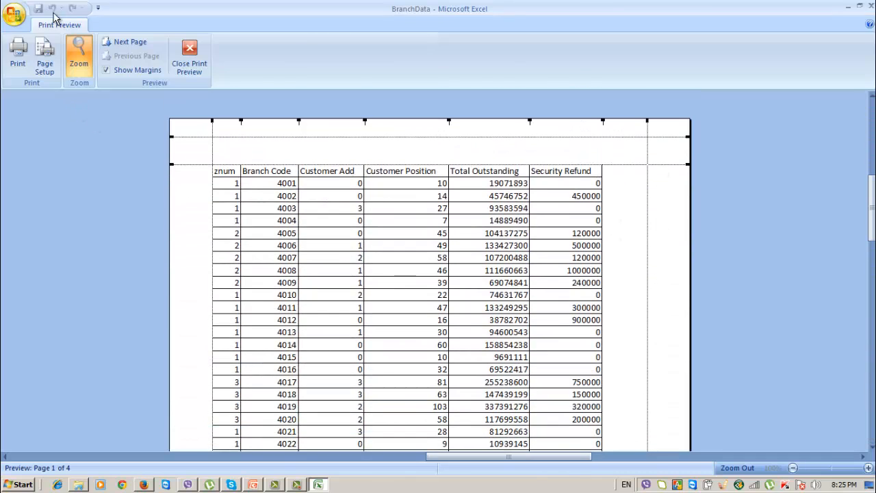
Step: View the page setup's sheet options from the print preview and dismiss them without making changes
{"action": "left_click", "coordinate": [47, 71]}
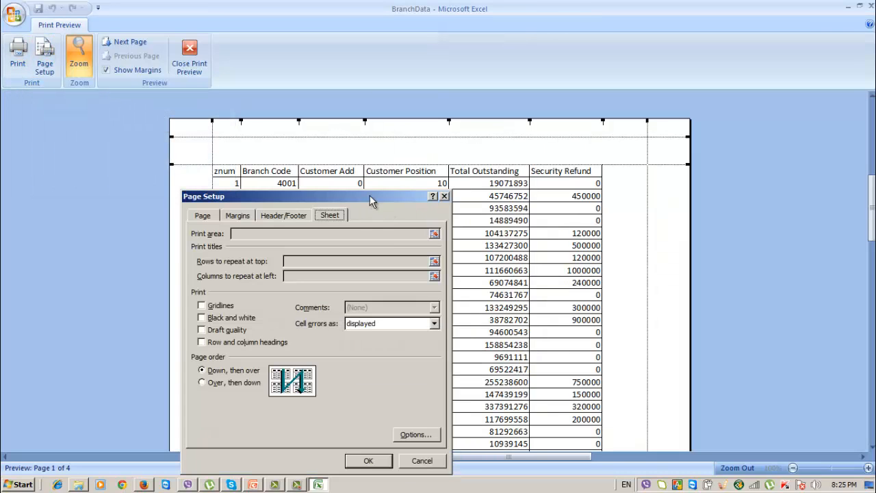
{"action": "left_click_drag", "start_coordinate": [370, 195], "coordinate": [497, 149]}
{"action": "left_click", "coordinate": [545, 414]}
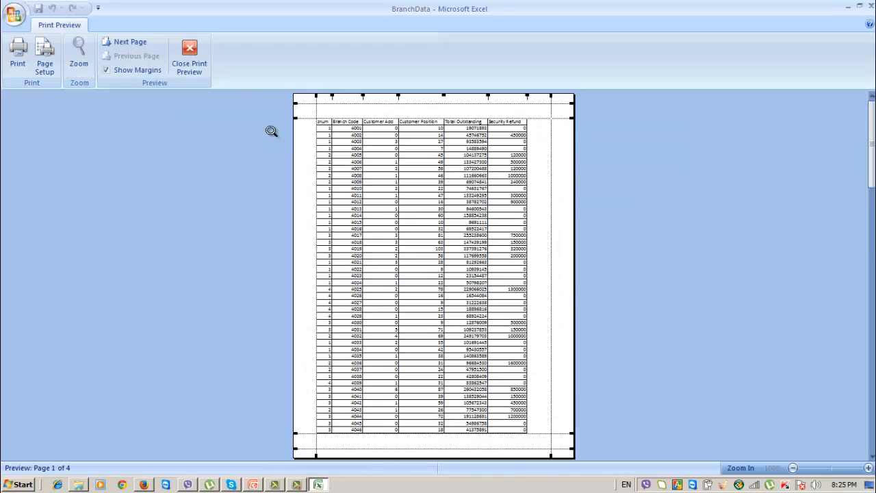
Step: Close the print preview and set the Branch sheet's page orientation to landscape in the page setup
{"action": "left_click", "coordinate": [192, 56]}
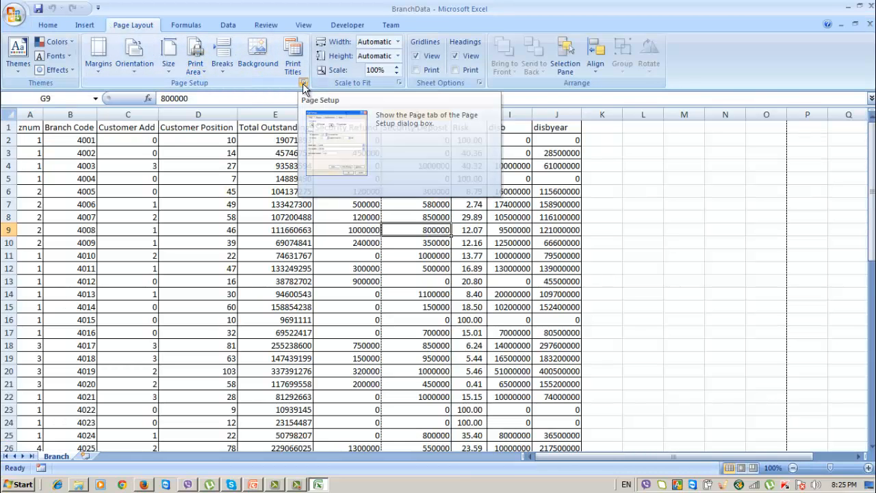
{"action": "left_click", "coordinate": [303, 83]}
{"action": "left_click_drag", "start_coordinate": [405, 133], "coordinate": [363, 68]}
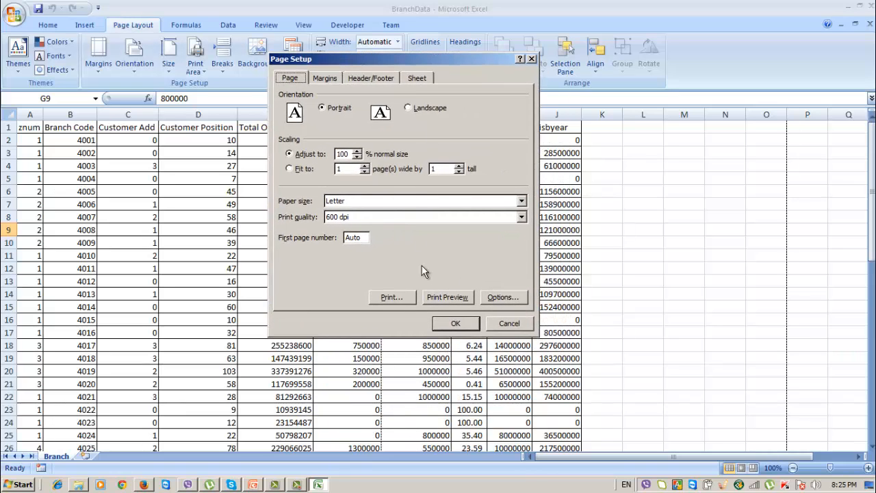
{"action": "left_click_drag", "start_coordinate": [451, 59], "coordinate": [568, 101]}
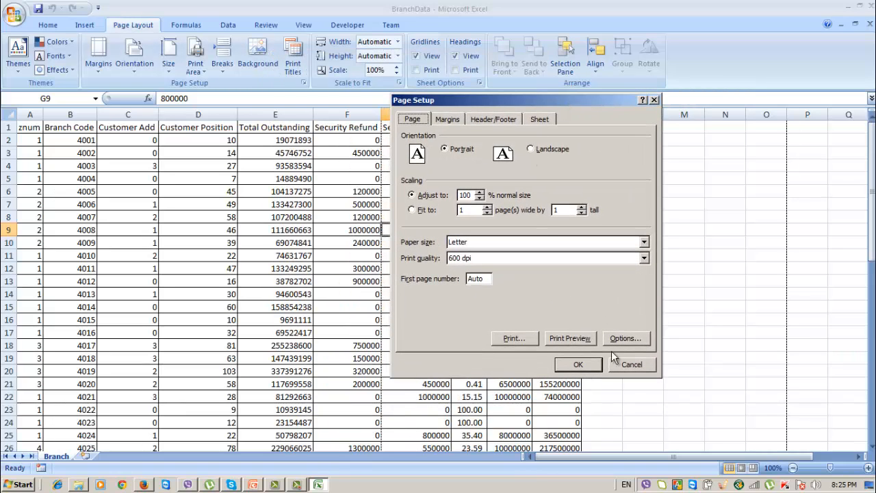
{"action": "left_click", "coordinate": [542, 148]}
{"action": "left_click", "coordinate": [591, 365]}
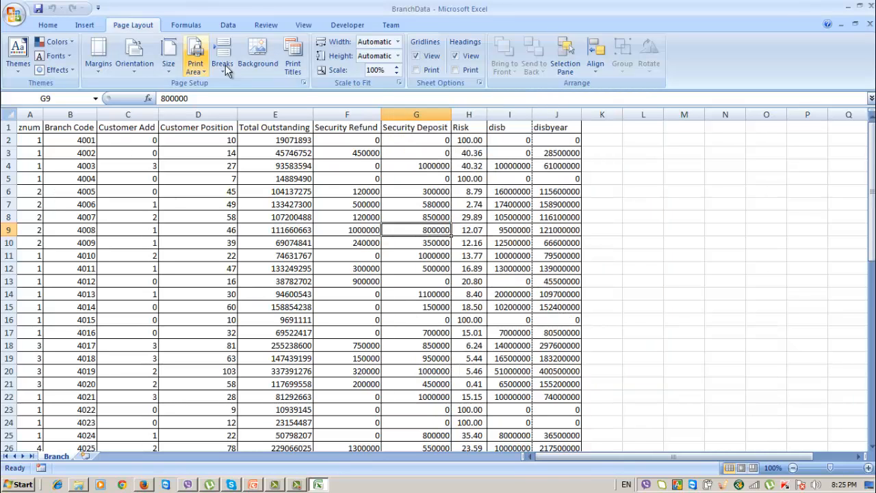
Step: Open the print preview of the landscape sheet and examine pages 1 and 2
{"action": "left_click", "coordinate": [553, 112]}
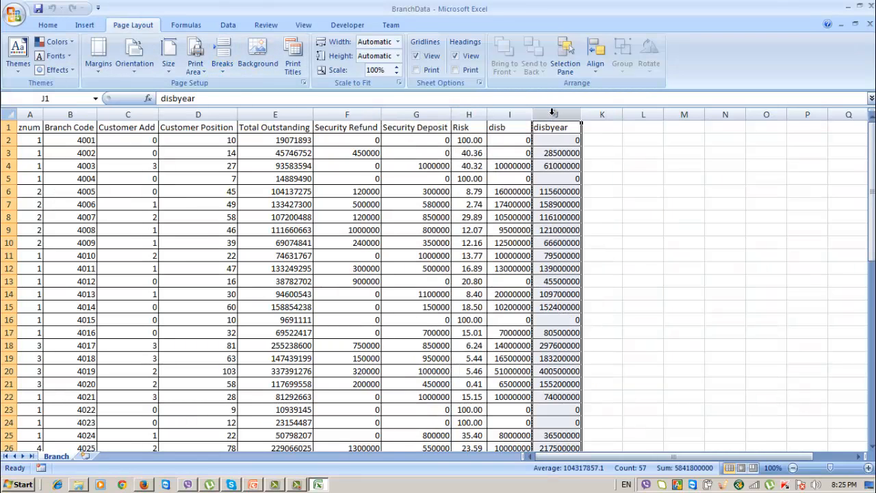
{"action": "left_click", "coordinate": [553, 166]}
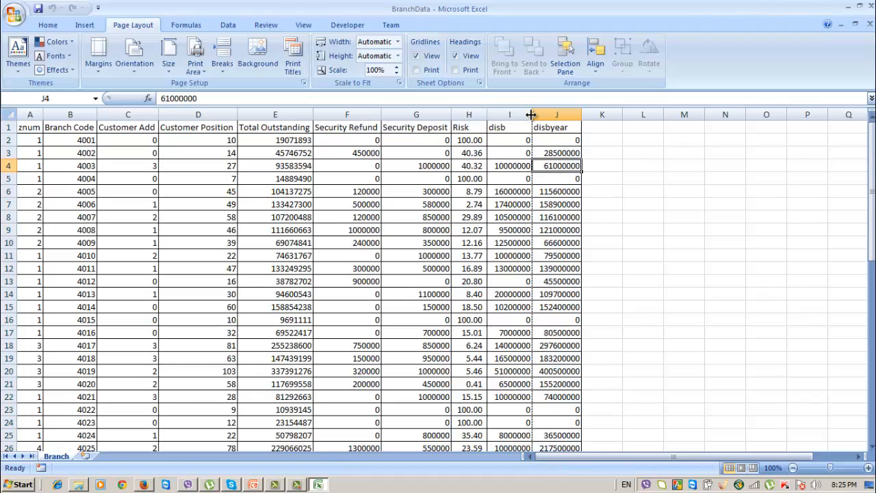
{"action": "left_click", "coordinate": [13, 15]}
{"action": "mouse_move", "coordinate": [70, 157]}
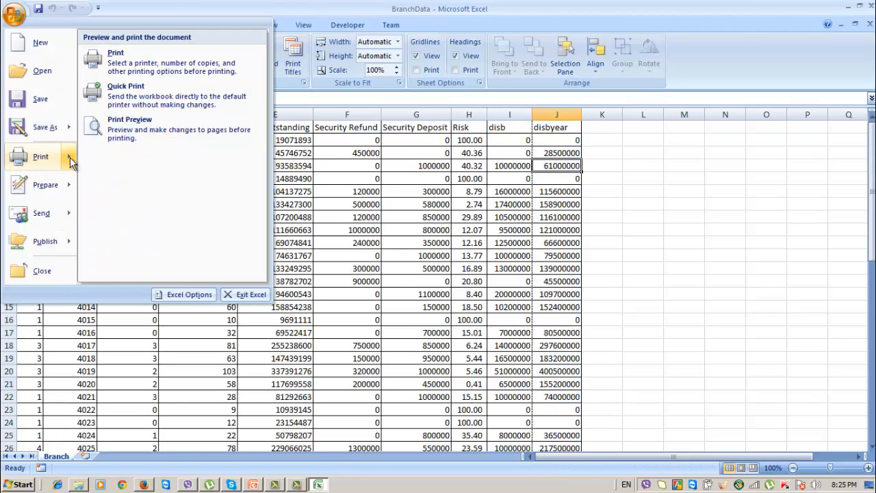
{"action": "left_click", "coordinate": [139, 139]}
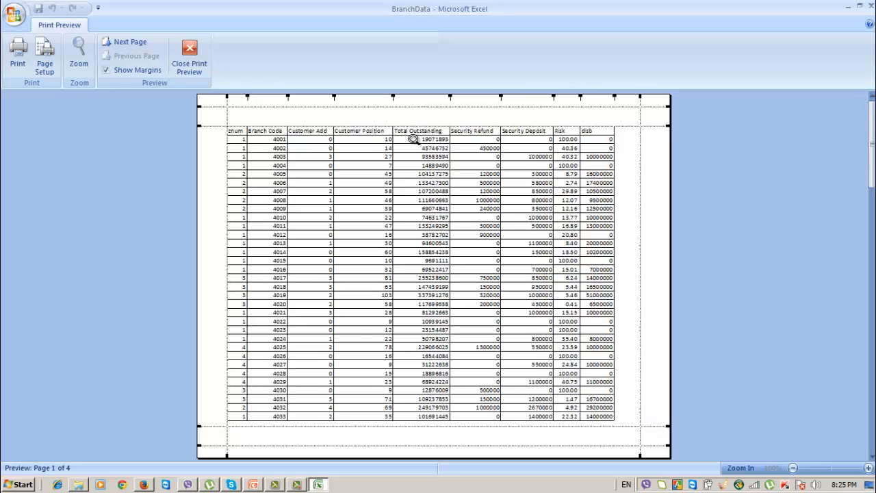
{"action": "left_click", "coordinate": [137, 45]}
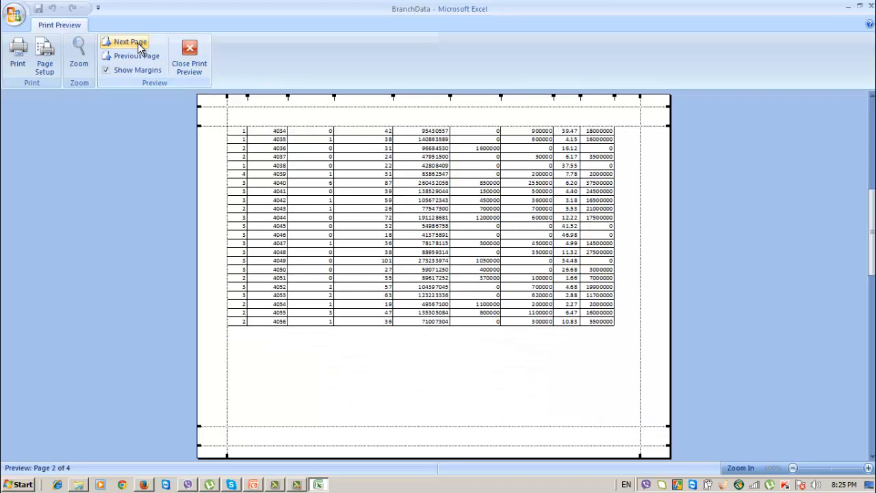
Step: Scale the printout to fit 1 page wide by 1 tall
{"action": "left_click", "coordinate": [45, 67]}
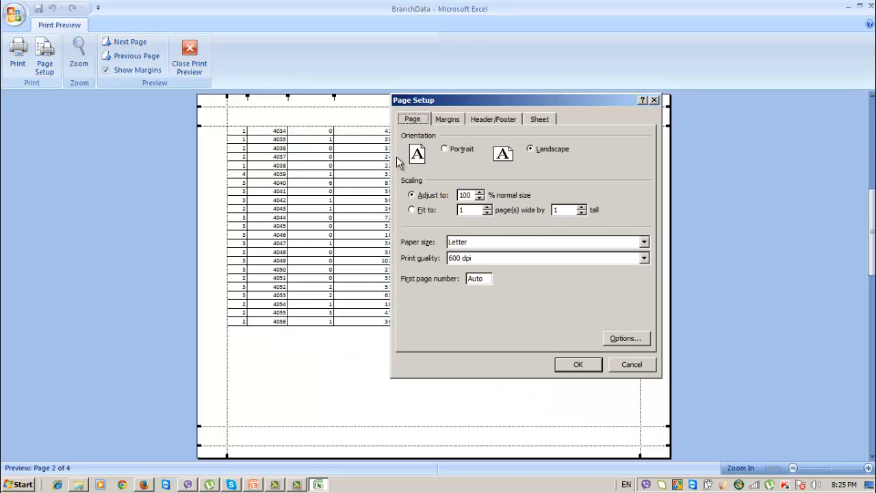
{"action": "left_click", "coordinate": [480, 198]}
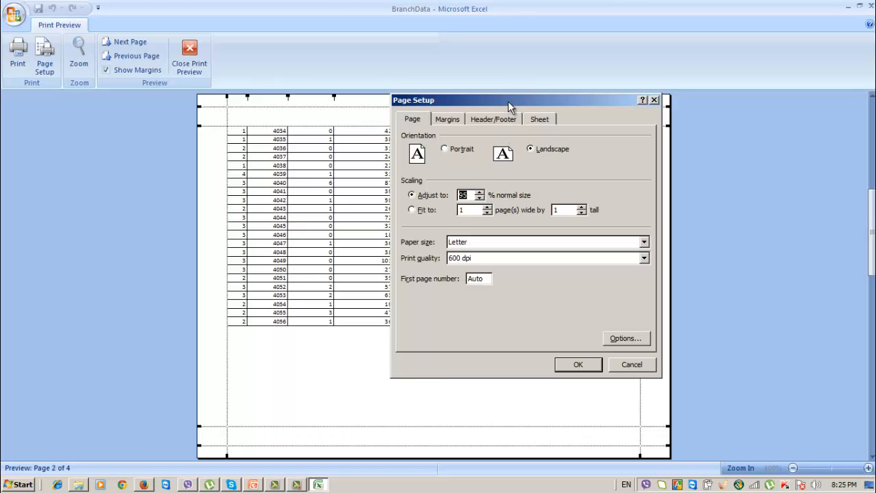
{"action": "left_click_drag", "start_coordinate": [510, 107], "coordinate": [263, 113]}
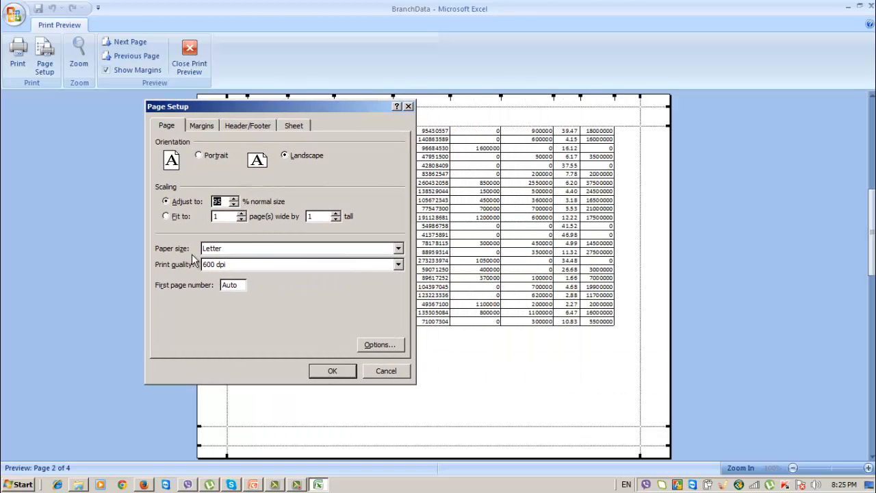
{"action": "left_click", "coordinate": [171, 219]}
{"action": "left_click", "coordinate": [341, 371]}
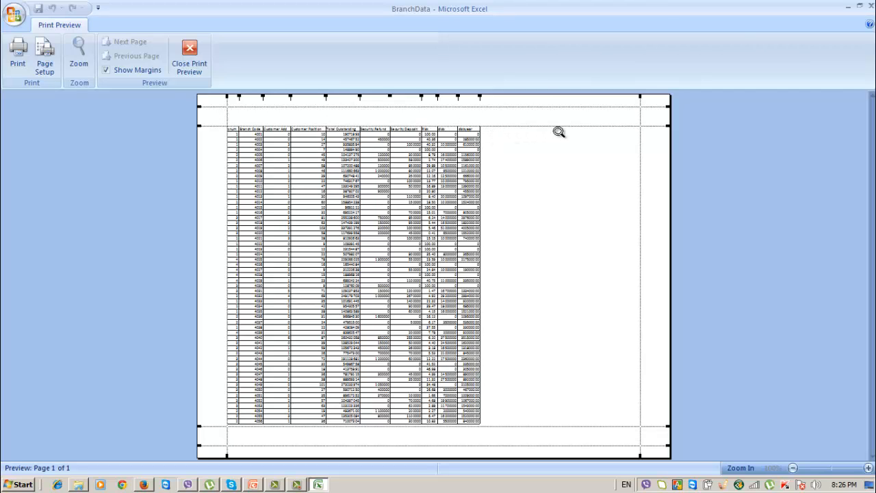
Step: Replace the fit-to-page scaling with an adjustment to 95% of normal size
{"action": "left_click", "coordinate": [45, 67]}
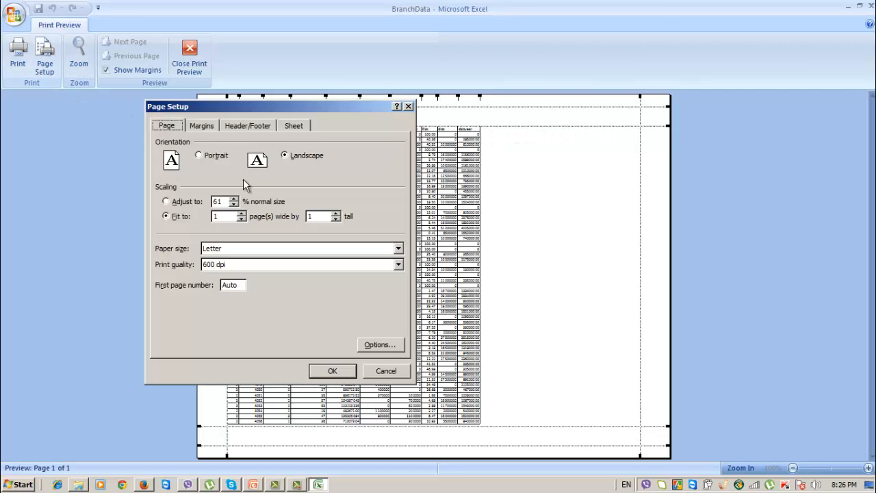
{"action": "left_click", "coordinate": [191, 206]}
{"action": "left_click", "coordinate": [332, 371]}
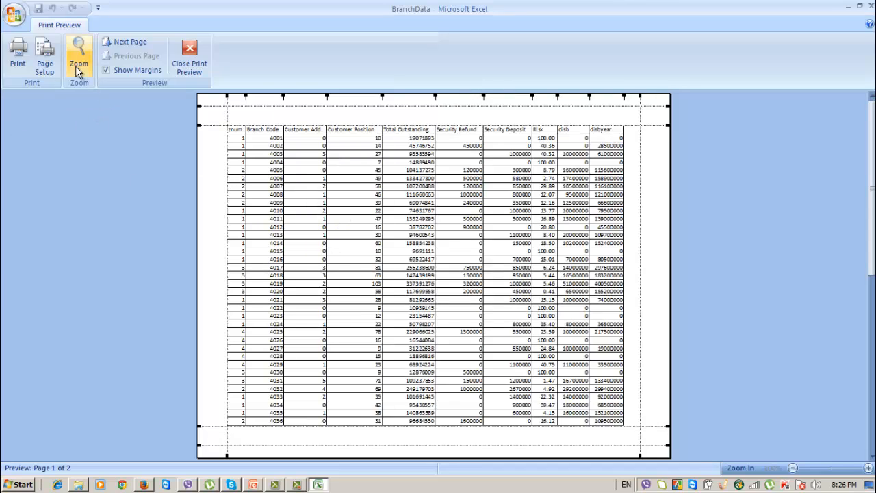
Step: Set the print scaling back to 100% of normal size
{"action": "left_click", "coordinate": [44, 65]}
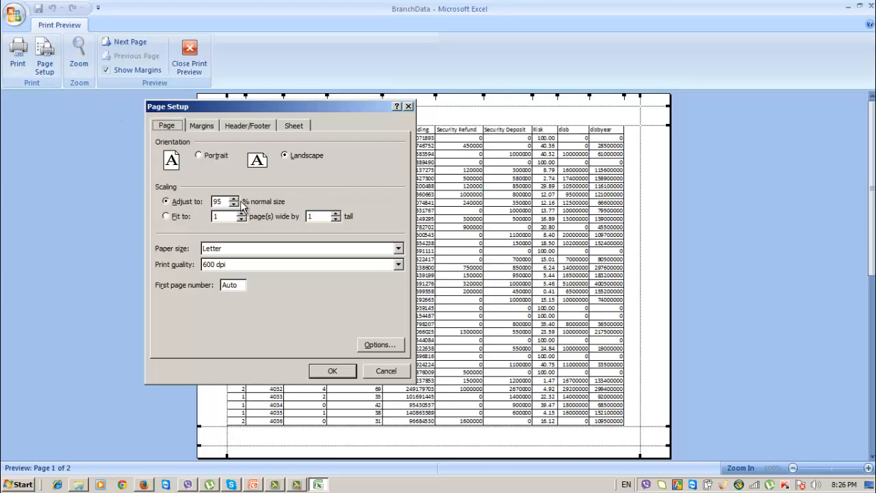
{"action": "left_click", "coordinate": [233, 199]}
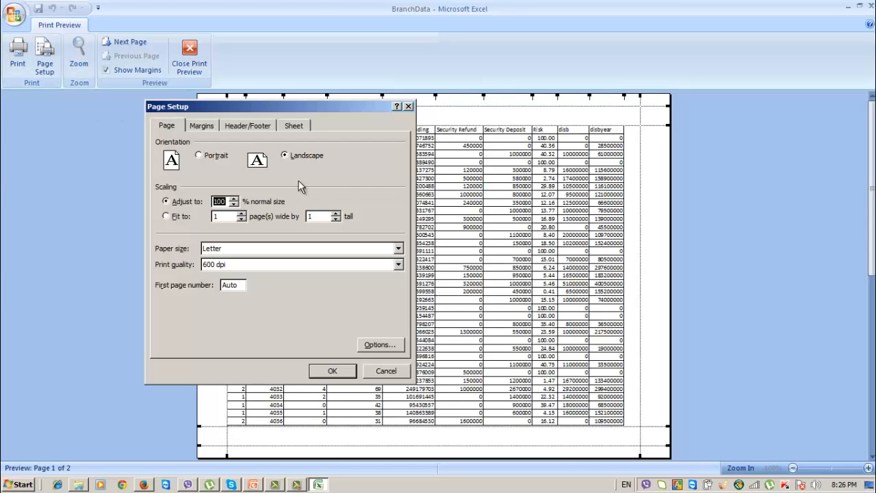
{"action": "left_click", "coordinate": [332, 371]}
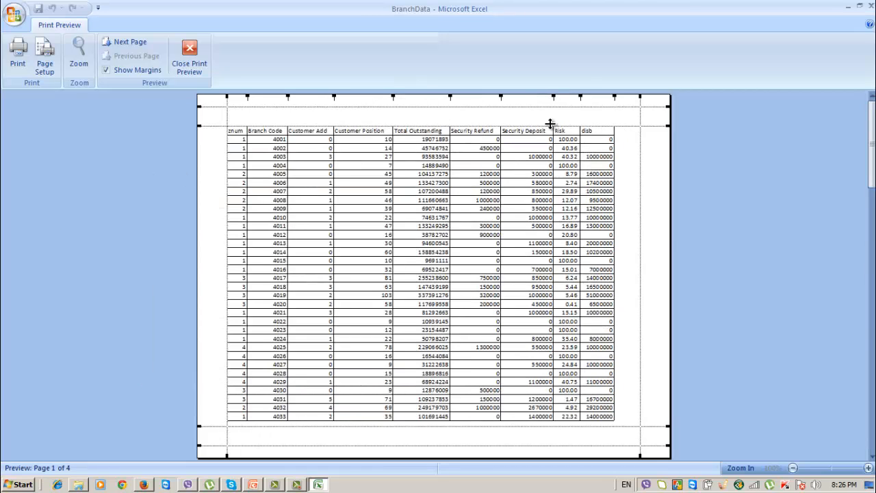
Step: Narrow the left and right page margins by moving their guides in the print preview
{"action": "left_click_drag", "start_coordinate": [226, 112], "coordinate": [206, 114]}
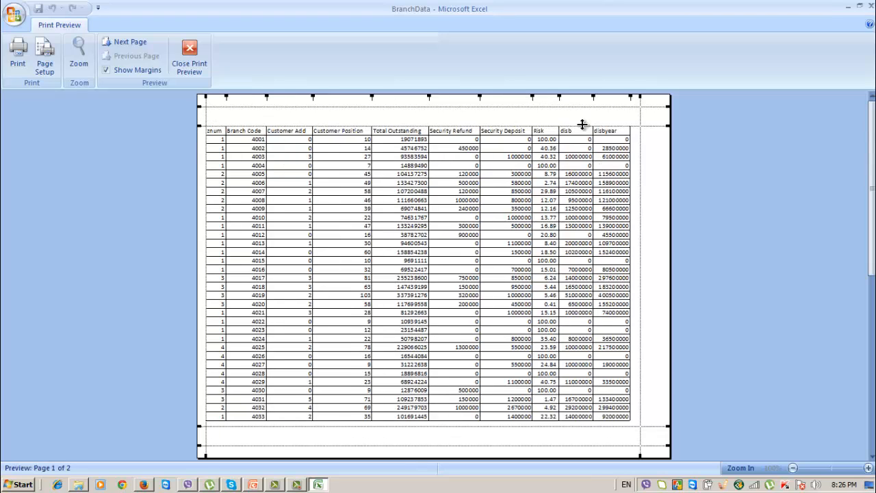
{"action": "left_click_drag", "start_coordinate": [642, 117], "coordinate": [660, 125]}
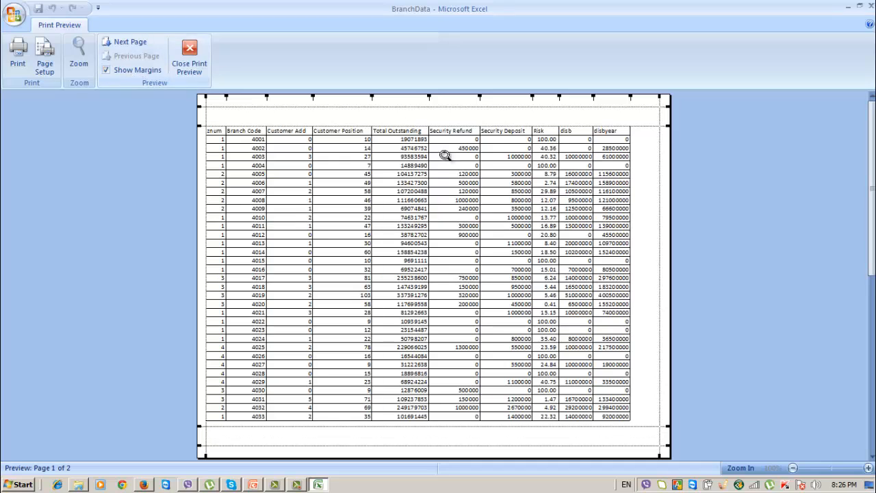
Step: Hide the margin guides to examine the page without them, including zoomed in, and show them again
{"action": "left_click", "coordinate": [127, 70]}
{"action": "left_click", "coordinate": [121, 70]}
{"action": "left_click", "coordinate": [120, 70]}
{"action": "left_click", "coordinate": [123, 72]}
{"action": "left_click", "coordinate": [125, 74]}
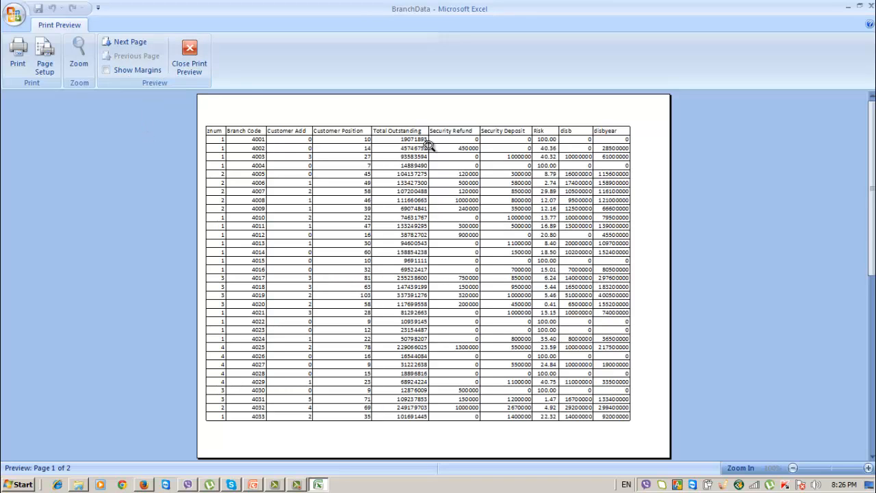
{"action": "left_click", "coordinate": [647, 200]}
{"action": "left_click", "coordinate": [647, 191]}
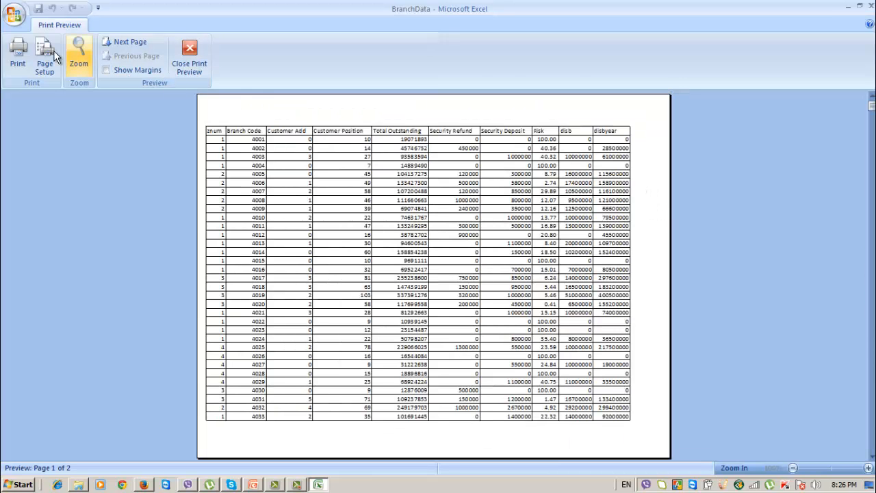
{"action": "left_click", "coordinate": [129, 71]}
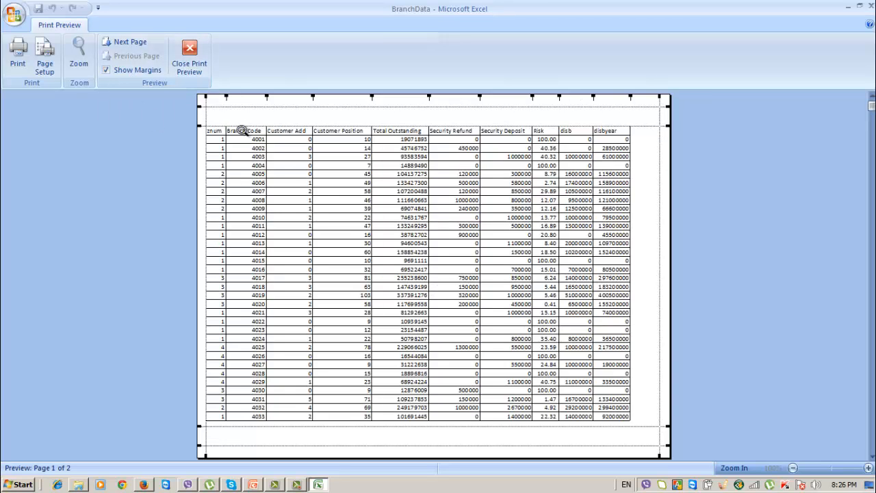
Step: Widen the left and right margins in the print preview and narrow both again until all columns fit
{"action": "left_click_drag", "start_coordinate": [204, 115], "coordinate": [240, 117]}
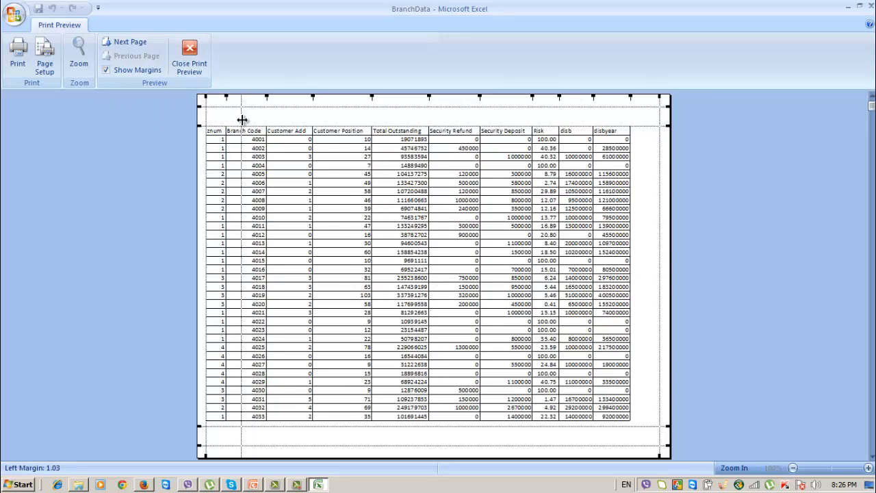
{"action": "left_click_drag", "start_coordinate": [660, 120], "coordinate": [609, 130]}
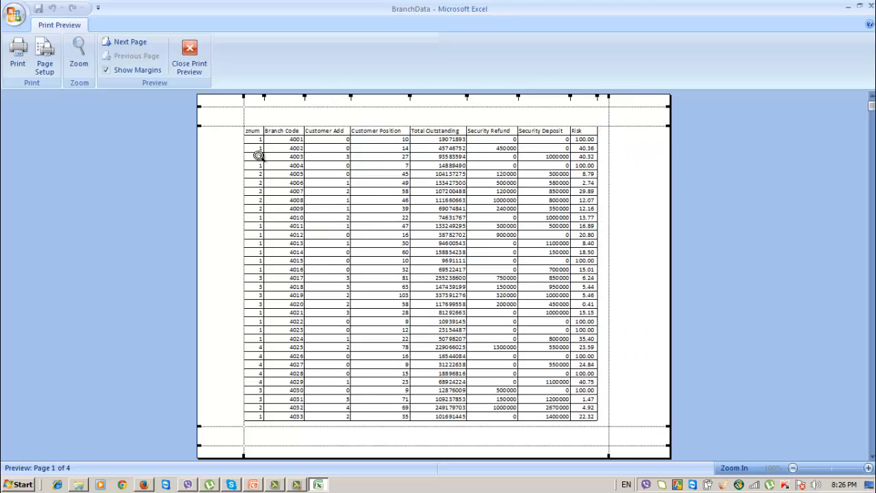
{"action": "left_click_drag", "start_coordinate": [245, 114], "coordinate": [202, 116]}
{"action": "left_click_drag", "start_coordinate": [608, 117], "coordinate": [657, 119]}
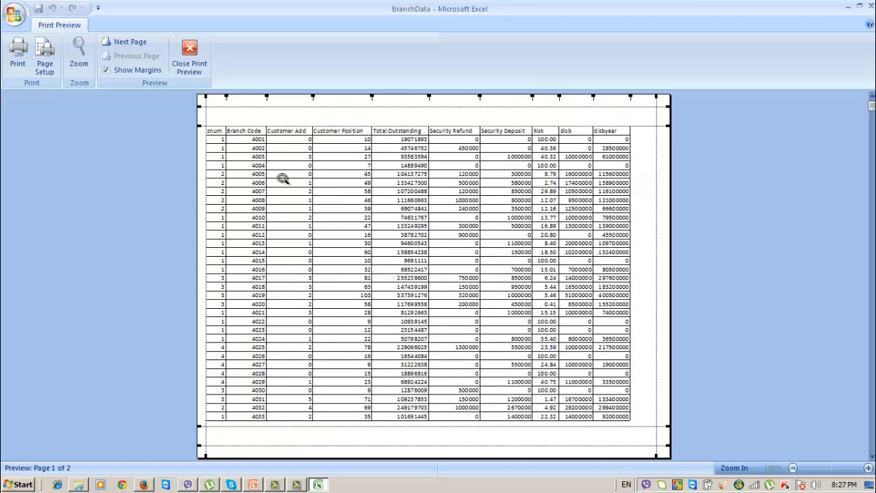
Step: Set the left and right page margins to 0.5 in the page setup
{"action": "left_click", "coordinate": [52, 70]}
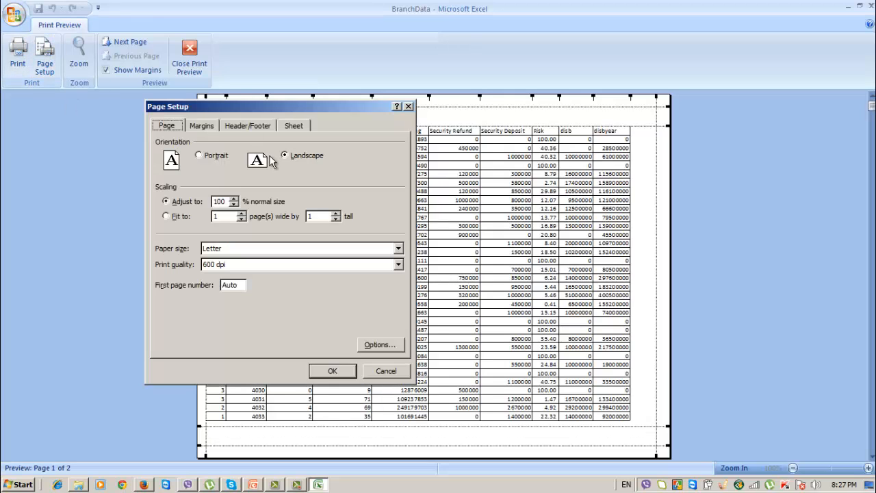
{"action": "left_click", "coordinate": [203, 126]}
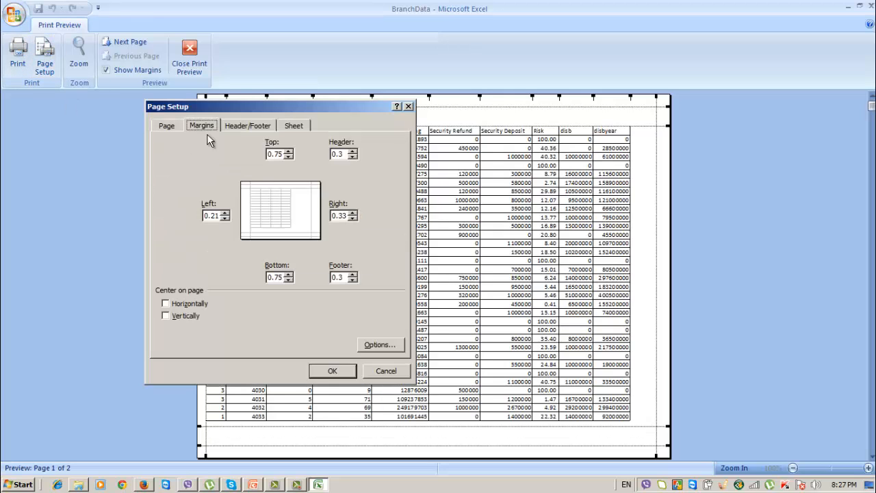
{"action": "left_click", "coordinate": [213, 215]}
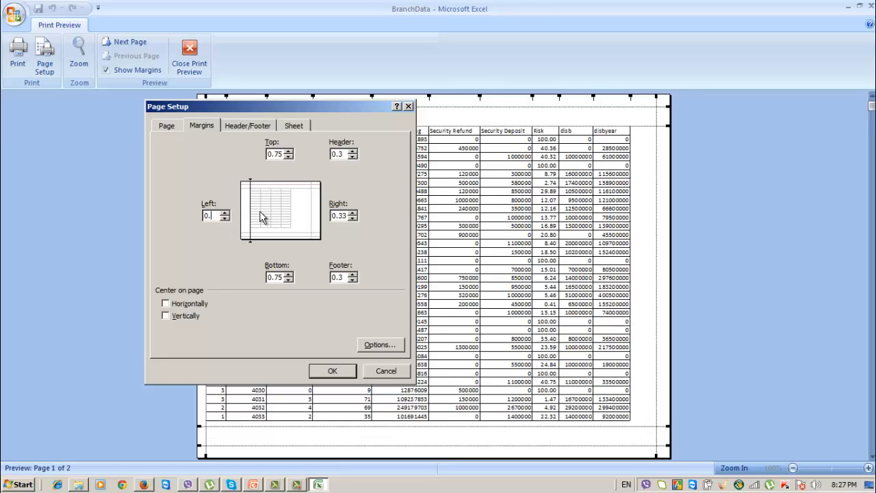
{"action": "double_click", "coordinate": [338, 215]}
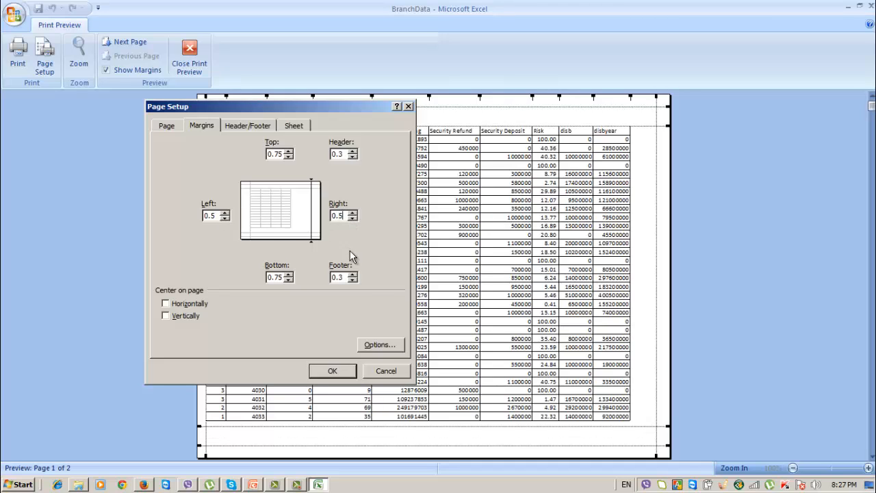
{"action": "left_click", "coordinate": [333, 370]}
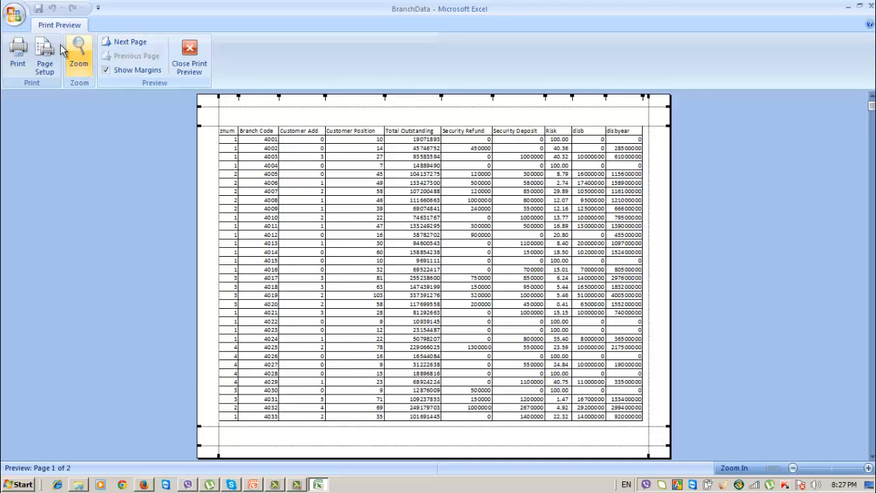
Step: Set the top and bottom page margins to 0.5 in the page setup
{"action": "left_click", "coordinate": [45, 54]}
{"action": "double_click", "coordinate": [277, 153]}
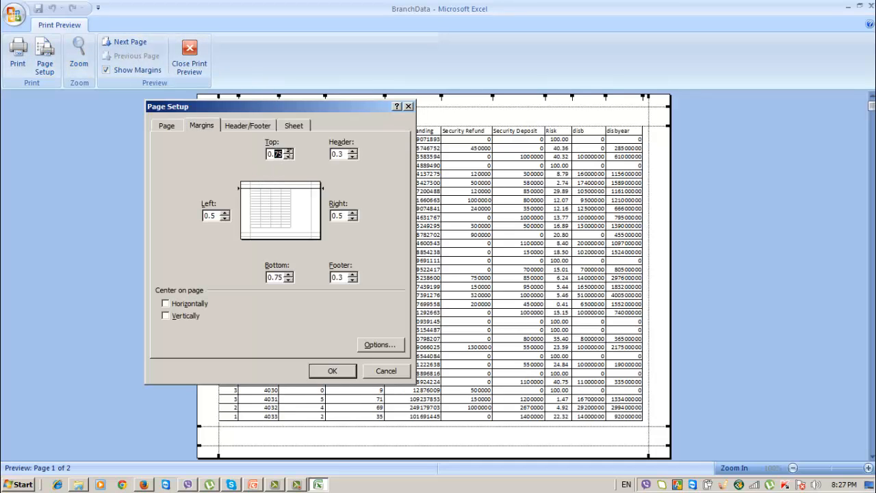
{"action": "type", "text": "0.3"}
{"action": "double_click", "coordinate": [269, 275]}
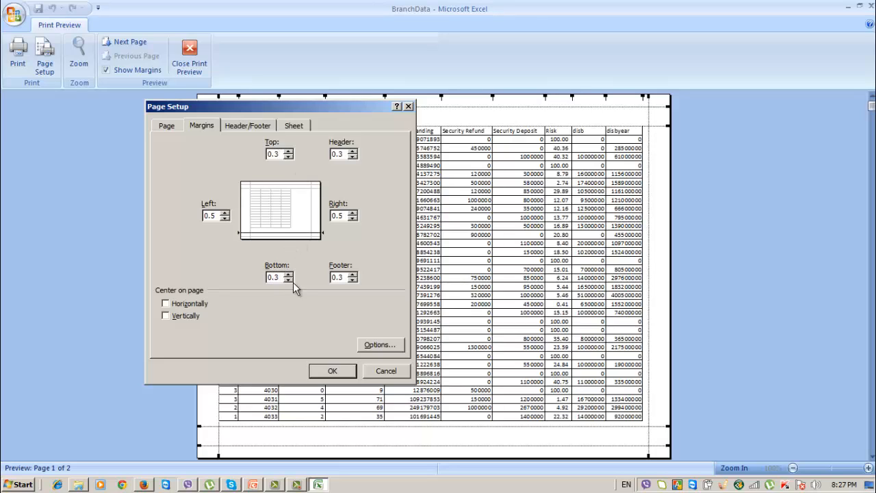
{"action": "type", "text": "0.3"}
{"action": "key", "text": "BackSpace"}
{"action": "type", "text": "5"}
{"action": "left_click", "coordinate": [279, 154]}
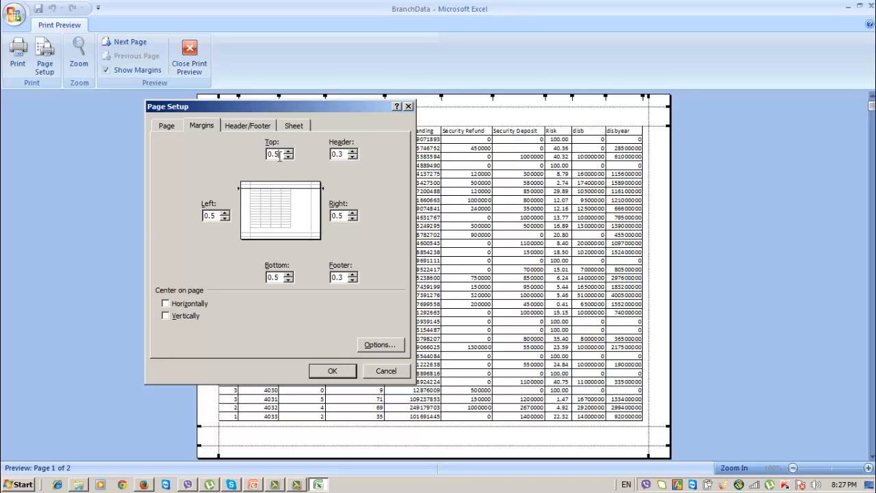
{"action": "left_click", "coordinate": [329, 371]}
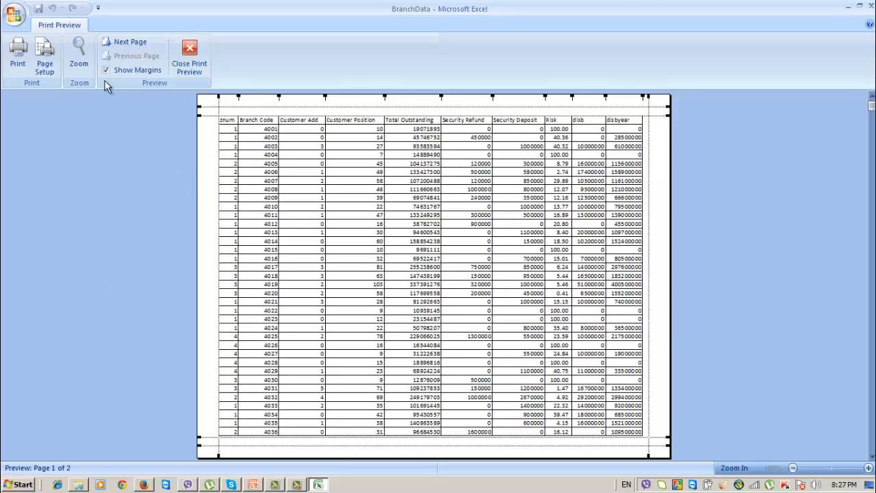
Step: Check the second page in the print preview for column headings and return to the worksheet
{"action": "left_click", "coordinate": [129, 42]}
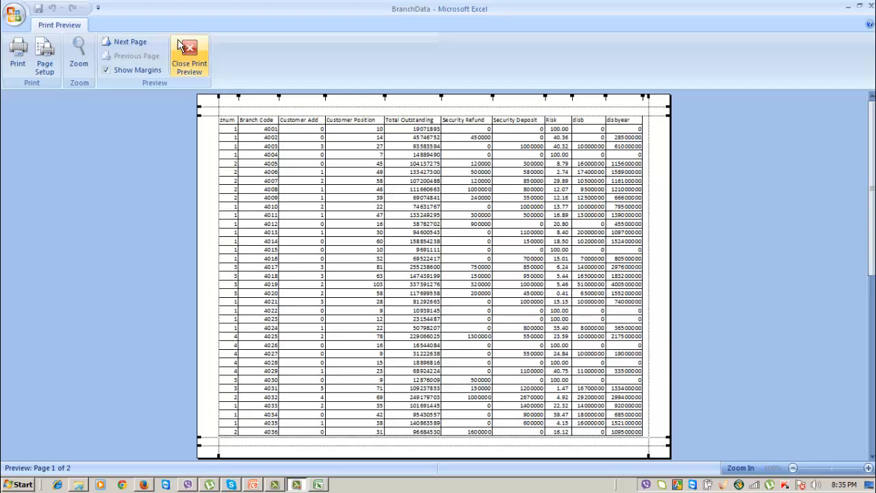
{"action": "left_click", "coordinate": [126, 41]}
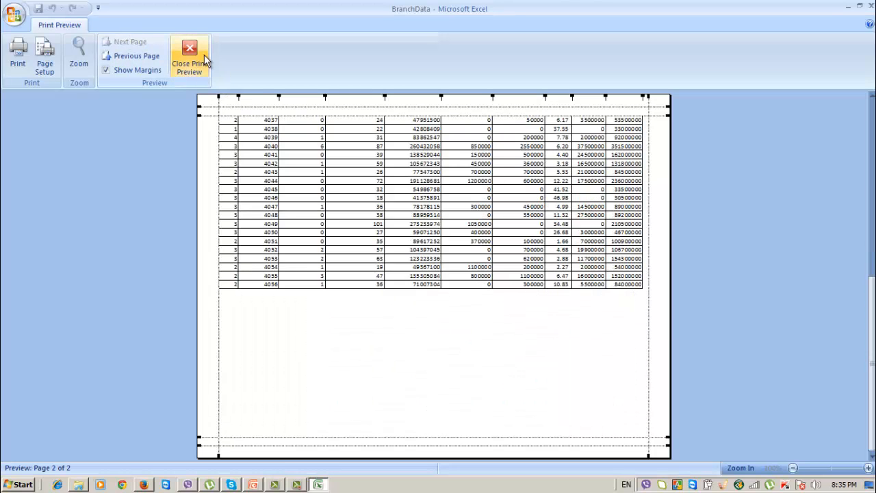
{"action": "left_click", "coordinate": [198, 56]}
{"action": "left_click", "coordinate": [147, 147]}
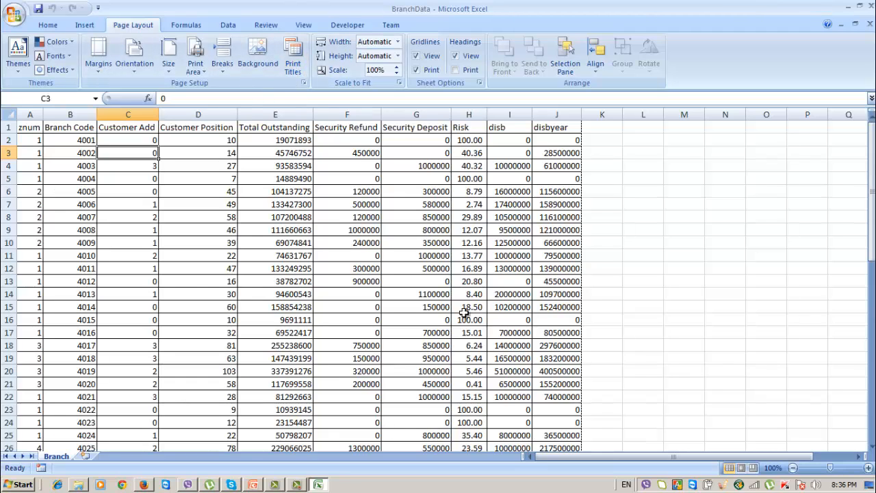
{"action": "left_click", "coordinate": [358, 171]}
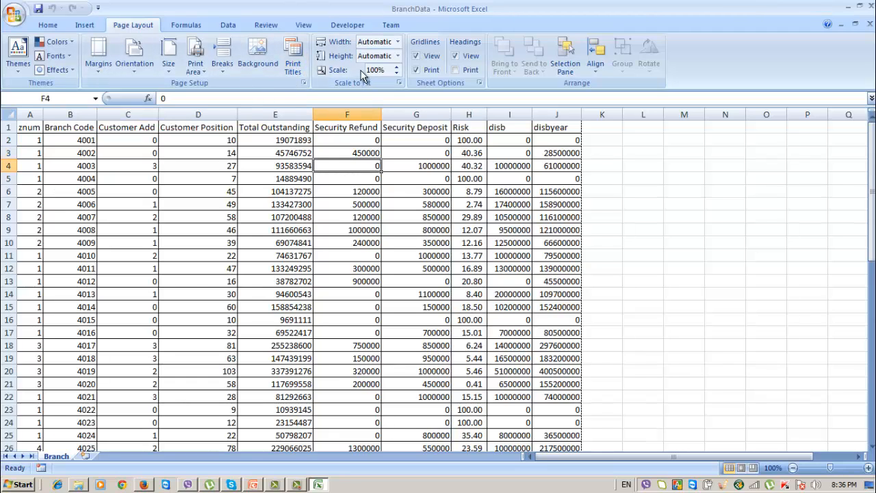
Step: Set row 1 ($1:$1) to repeat at the top of every printed page
{"action": "left_click", "coordinate": [303, 83]}
{"action": "left_click", "coordinate": [246, 144]}
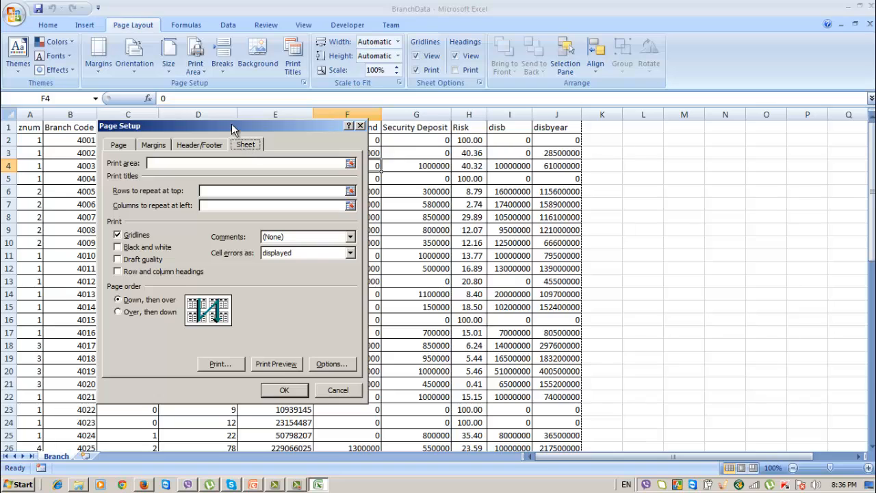
{"action": "left_click_drag", "start_coordinate": [231, 123], "coordinate": [308, 159]}
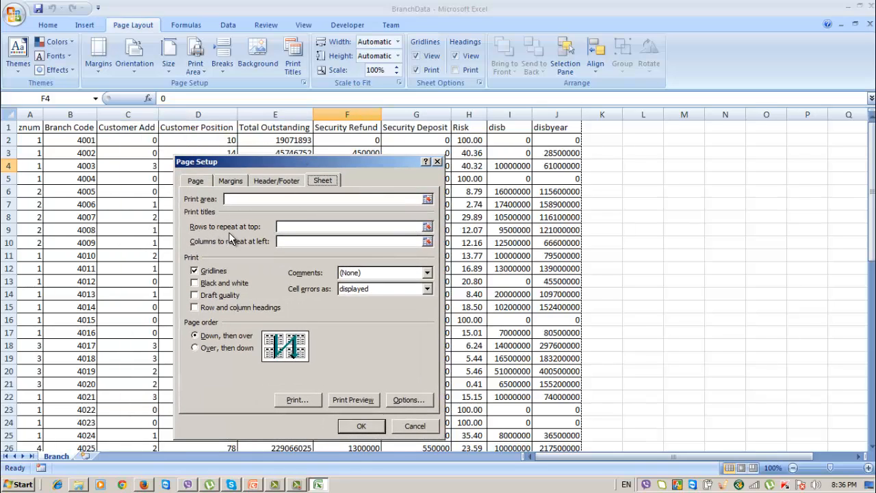
{"action": "left_click", "coordinate": [288, 228]}
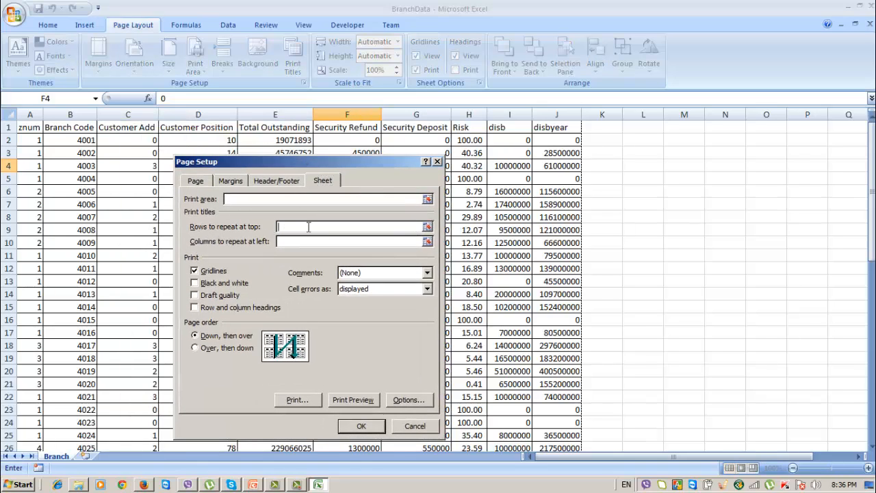
{"action": "left_click", "coordinate": [7, 128]}
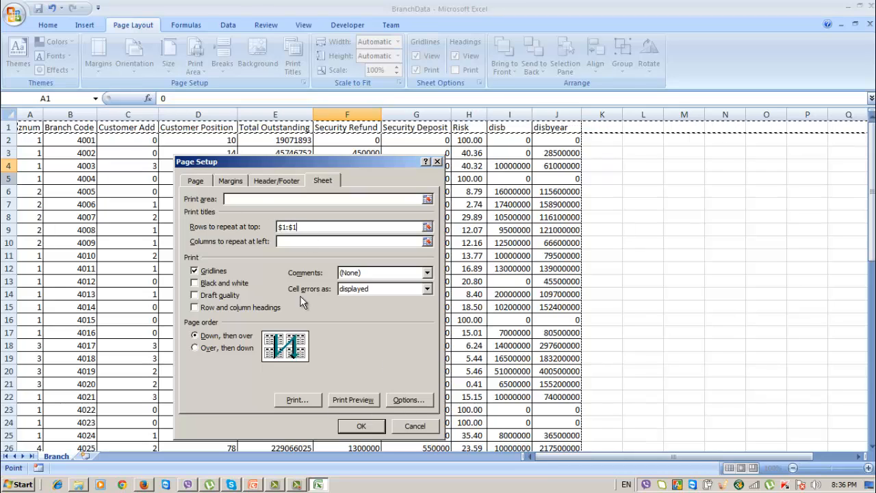
{"action": "left_click", "coordinate": [362, 426]}
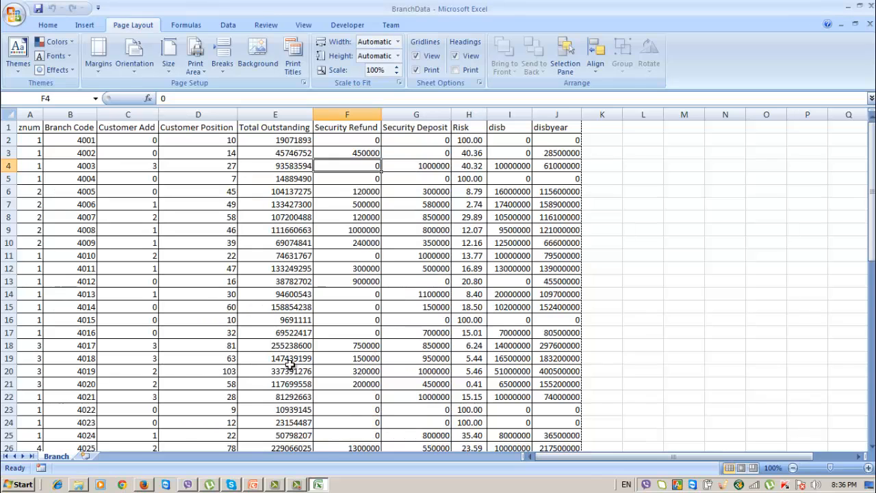
Step: Examine the repeated heading row on the second page of the print preview and return to the worksheet
{"action": "left_click", "coordinate": [14, 14]}
{"action": "mouse_move", "coordinate": [77, 156]}
{"action": "left_click", "coordinate": [137, 123]}
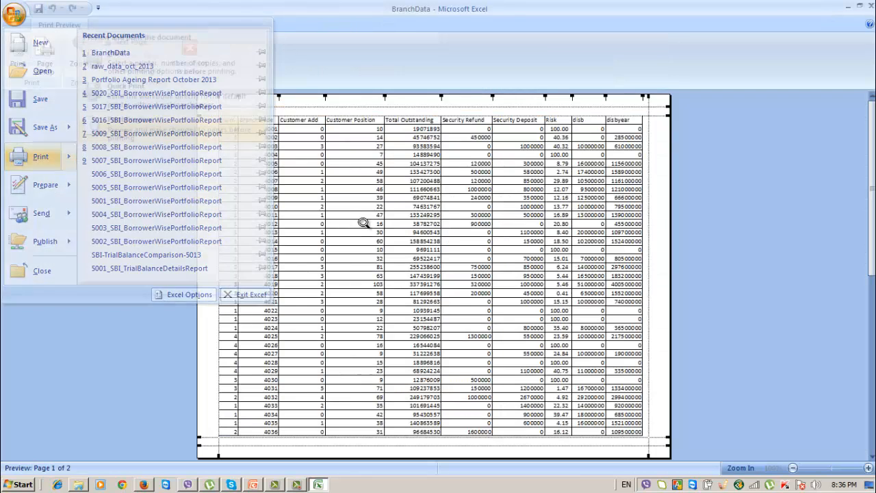
{"action": "left_click", "coordinate": [135, 42]}
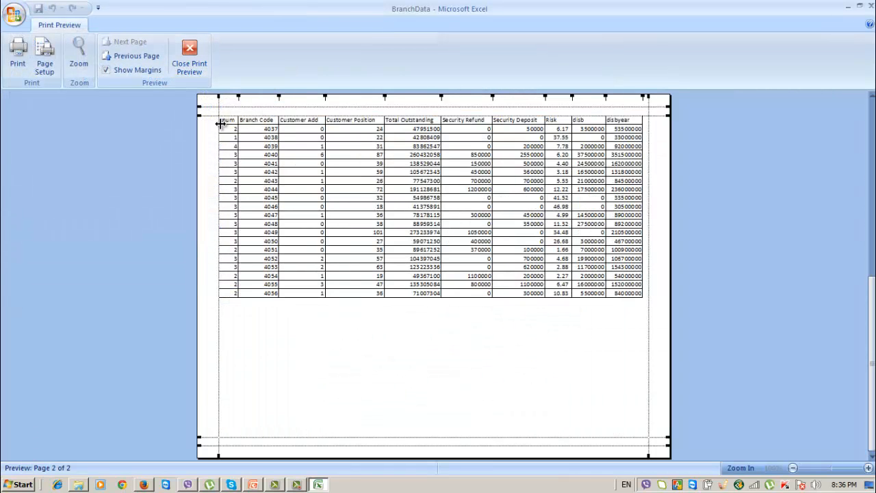
{"action": "left_click", "coordinate": [189, 58]}
{"action": "left_click", "coordinate": [287, 218]}
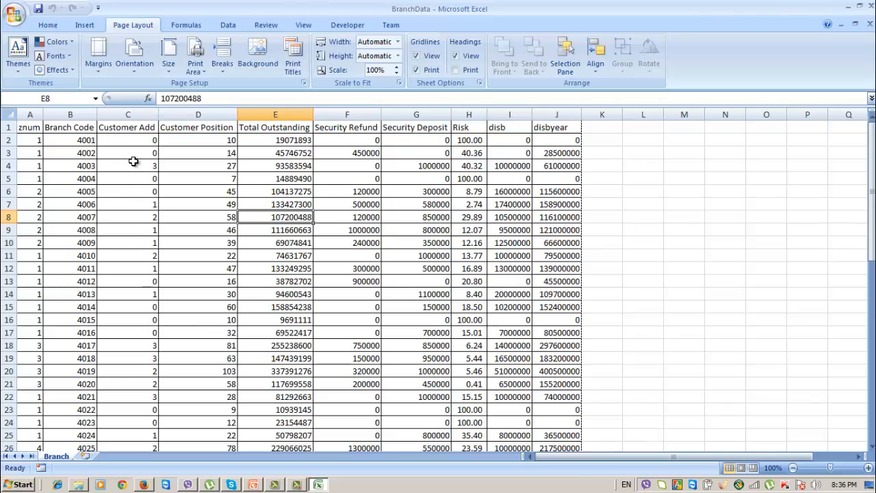
Step: Fill the Total Outstanding column with yellow
{"action": "left_click", "coordinate": [275, 114]}
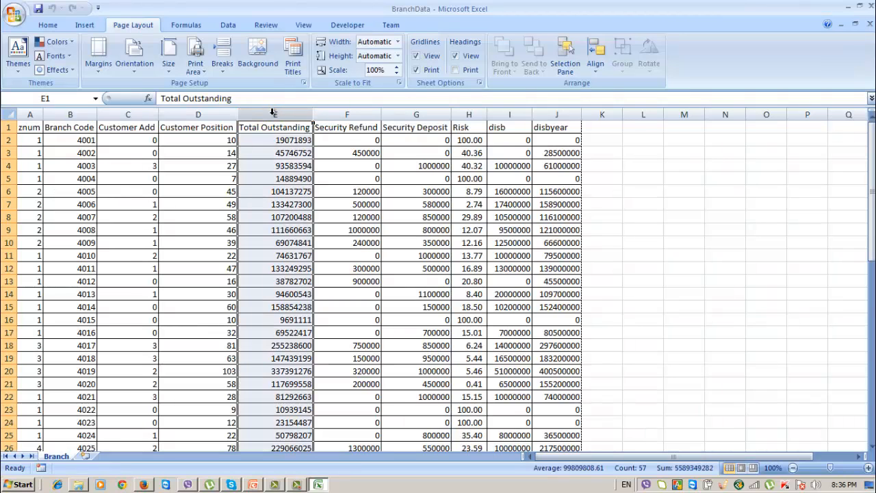
{"action": "left_click", "coordinate": [47, 24]}
{"action": "left_click", "coordinate": [189, 65]}
{"action": "left_click", "coordinate": [164, 218]}
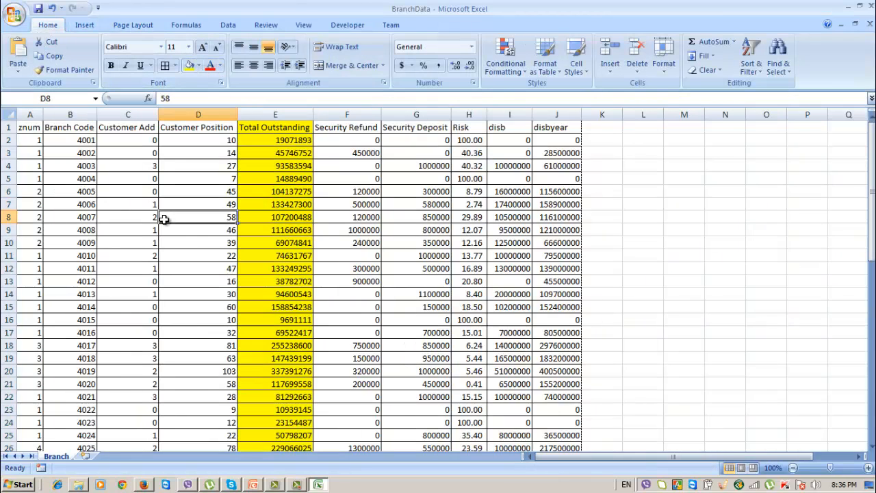
Step: Preview the highlighted sheet and set it to print in black and white
{"action": "left_click", "coordinate": [14, 14]}
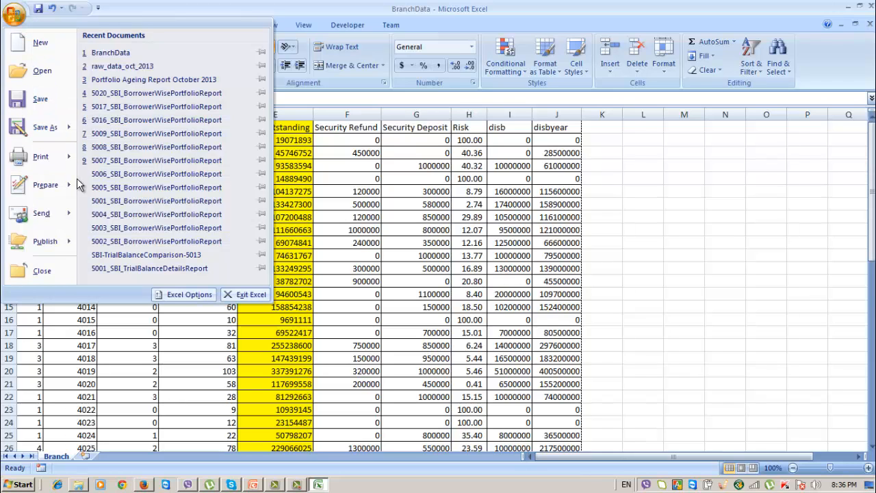
{"action": "mouse_move", "coordinate": [73, 162]}
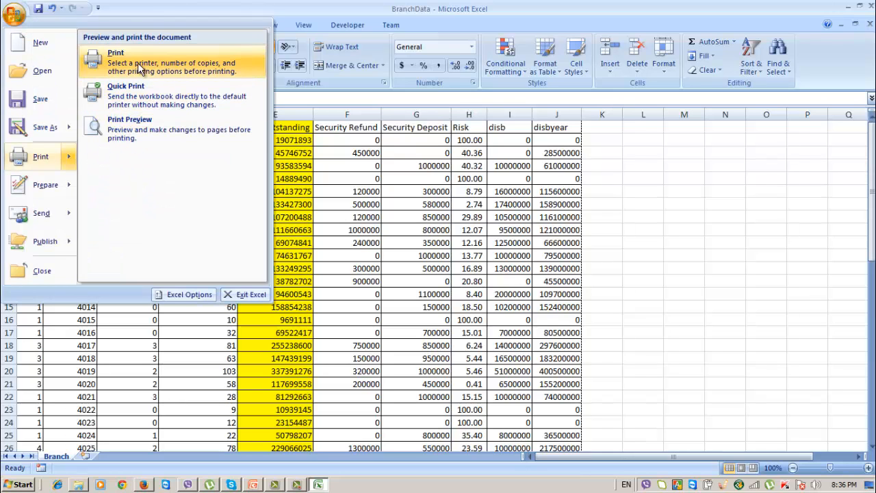
{"action": "left_click", "coordinate": [148, 128]}
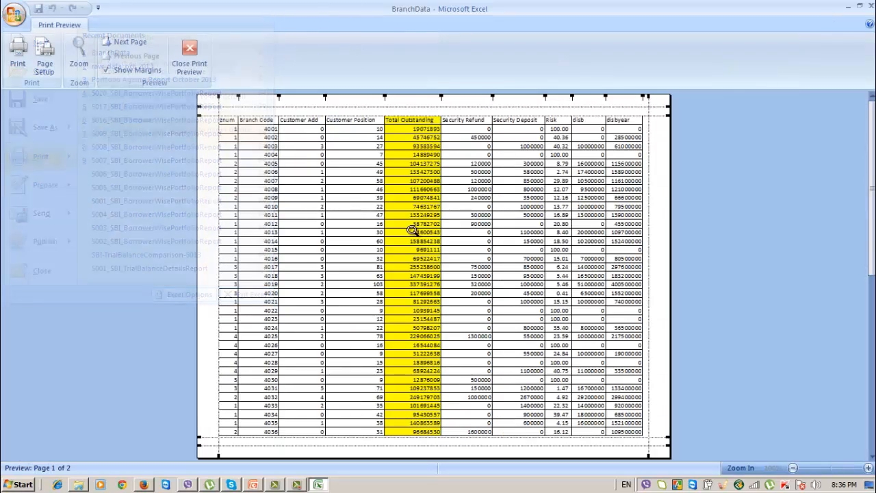
{"action": "left_click", "coordinate": [44, 62]}
{"action": "left_click", "coordinate": [226, 285]}
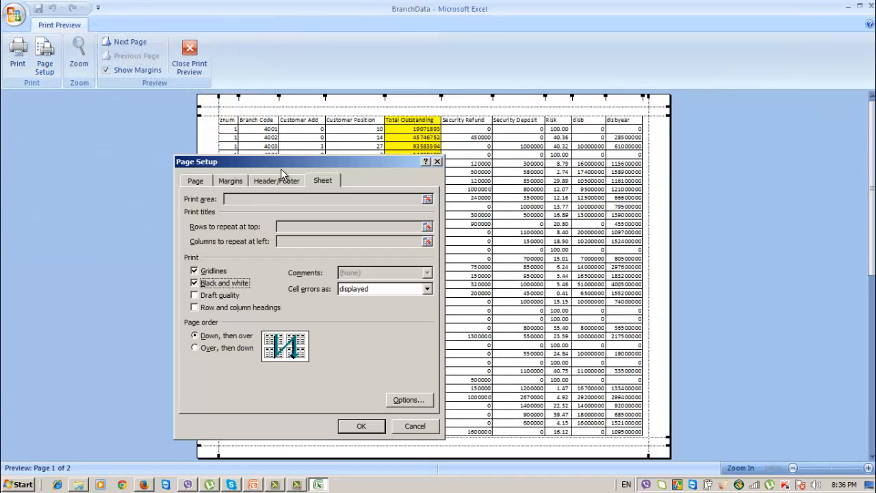
{"action": "left_click_drag", "start_coordinate": [281, 162], "coordinate": [130, 144]}
{"action": "left_click", "coordinate": [212, 408]}
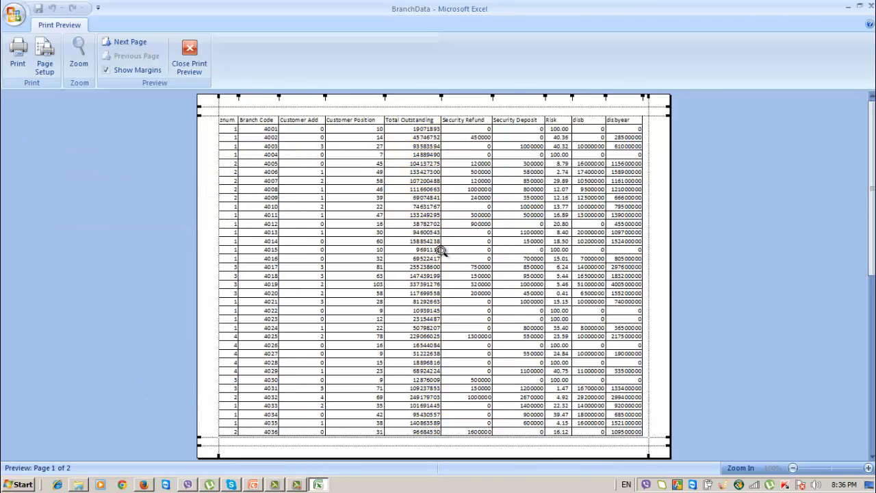
Step: Compare the column's fill colour in the worksheet with its appearance in the print preview
{"action": "left_click", "coordinate": [190, 57]}
{"action": "scroll", "coordinate": [321, 247], "scroll_direction": "down", "scroll_amount": 10}
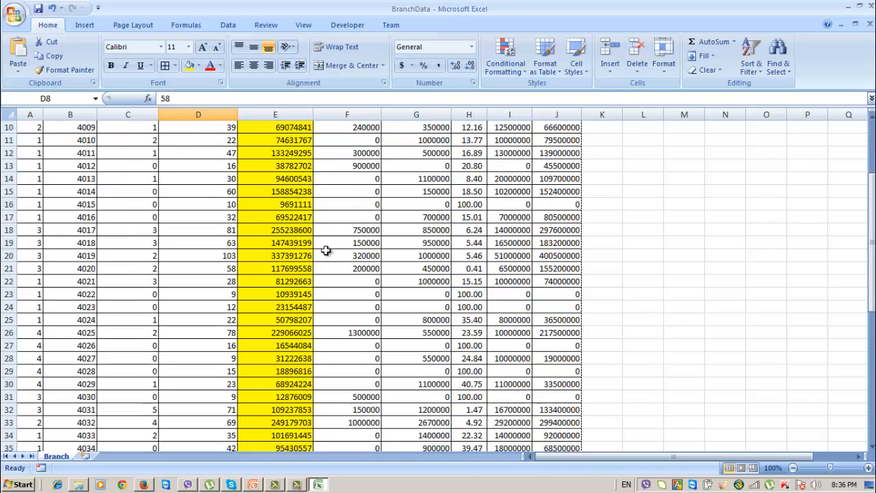
{"action": "scroll", "coordinate": [324, 249], "scroll_direction": "up", "scroll_amount": 10}
{"action": "left_click", "coordinate": [15, 15]}
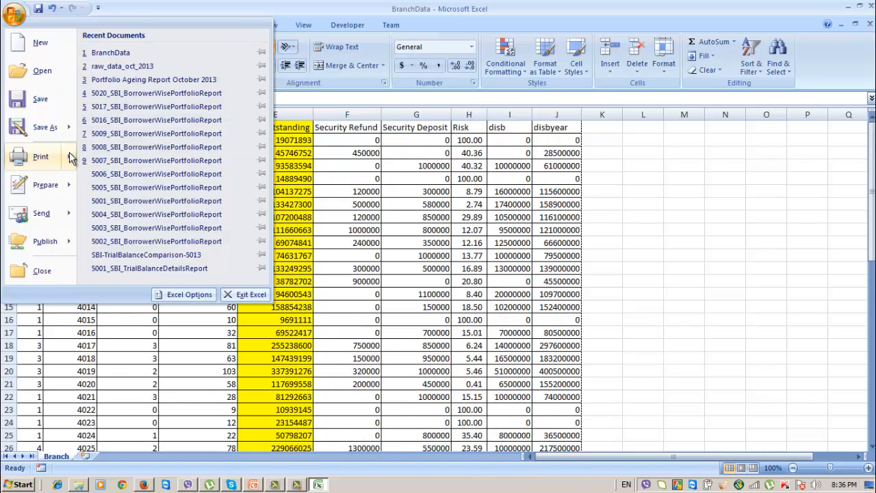
{"action": "mouse_move", "coordinate": [69, 156]}
{"action": "left_click", "coordinate": [130, 175]}
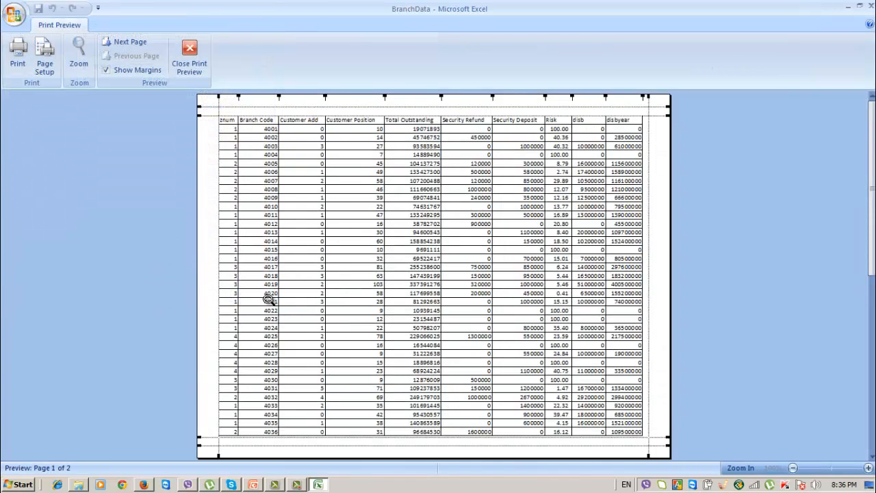
Step: Turn on draft quality printing in the page setup
{"action": "left_click", "coordinate": [44, 61]}
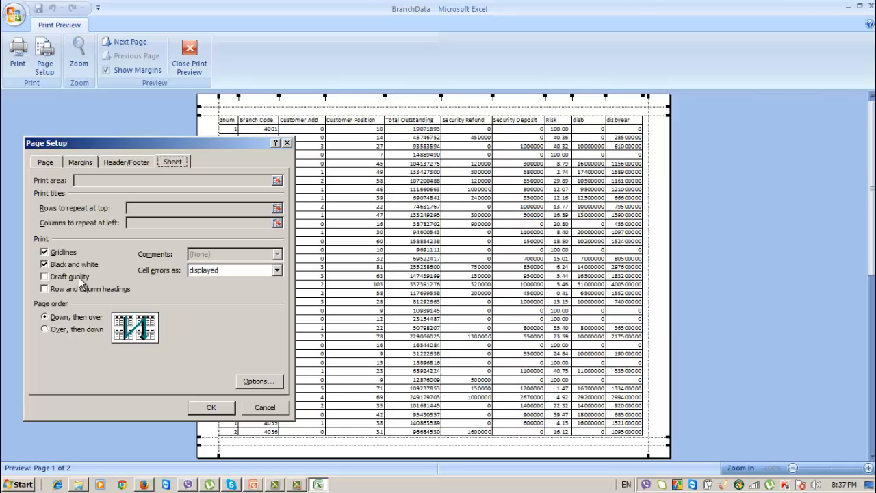
{"action": "left_click", "coordinate": [79, 276]}
{"action": "left_click", "coordinate": [213, 409]}
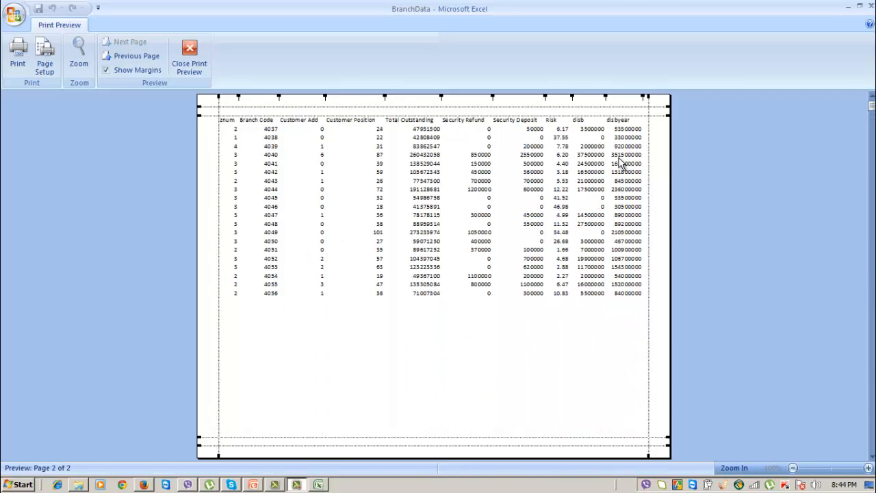
Step: Open the list of preset page headers in the page setup
{"action": "left_click", "coordinate": [44, 50]}
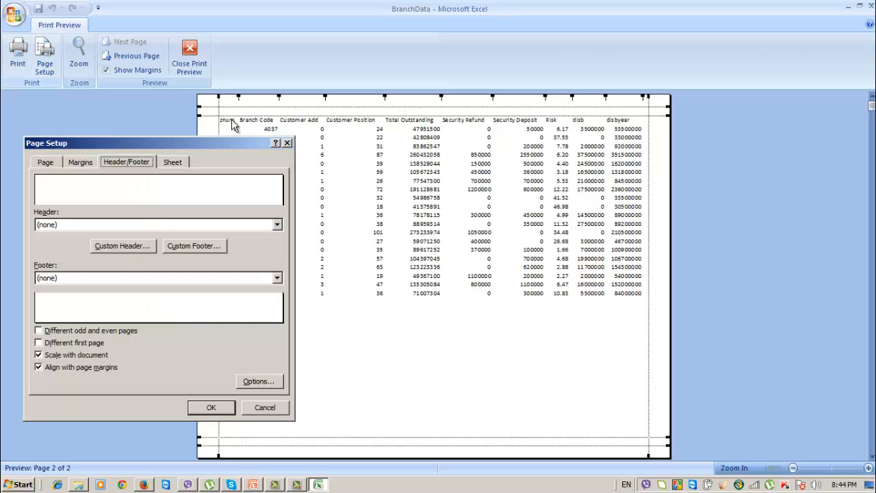
{"action": "left_click_drag", "start_coordinate": [158, 143], "coordinate": [249, 131]}
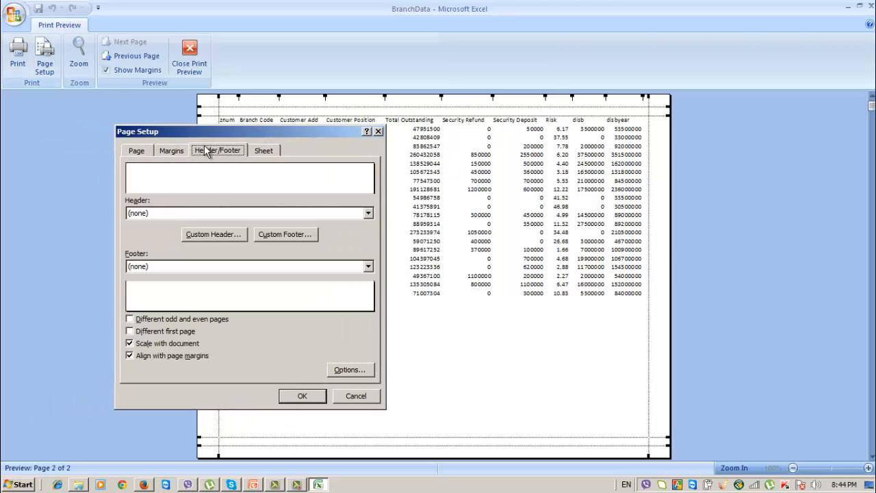
{"action": "left_click", "coordinate": [175, 214]}
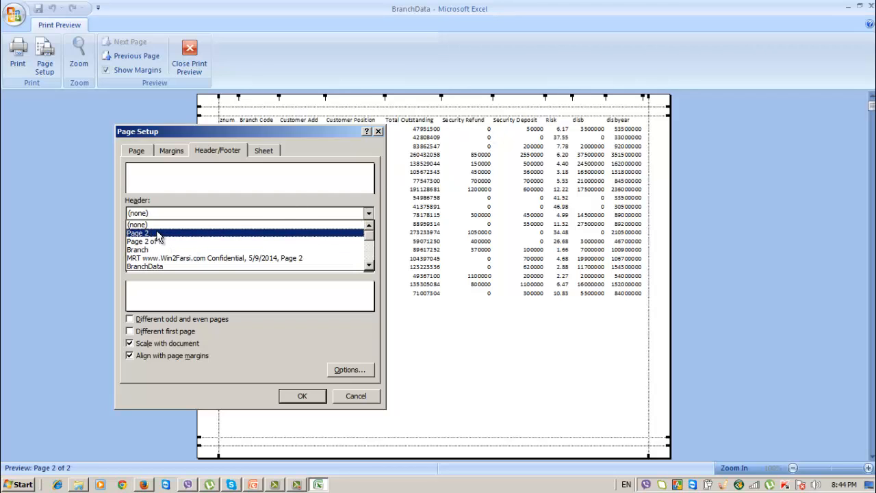
Step: Set the page header to the "Page 2" preset and the footer to "Prepared by MRT 5/9/2014, Page 2", and apply both
{"action": "left_click", "coordinate": [158, 233]}
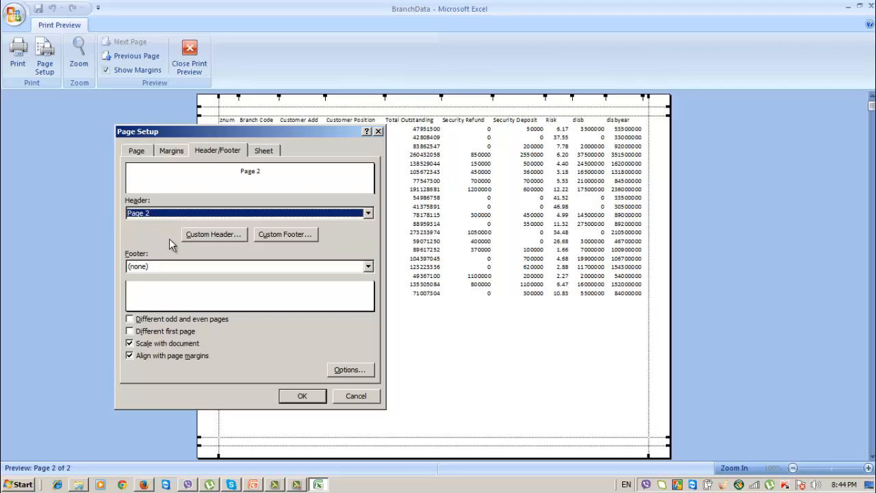
{"action": "left_click", "coordinate": [218, 270]}
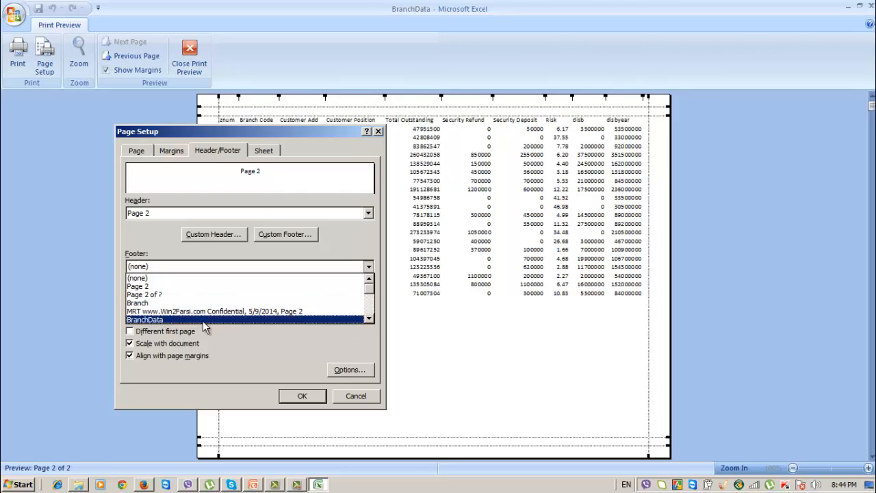
{"action": "left_click", "coordinate": [199, 286]}
{"action": "left_click", "coordinate": [335, 268]}
{"action": "scroll", "coordinate": [370, 311], "scroll_direction": "down", "scroll_amount": 4}
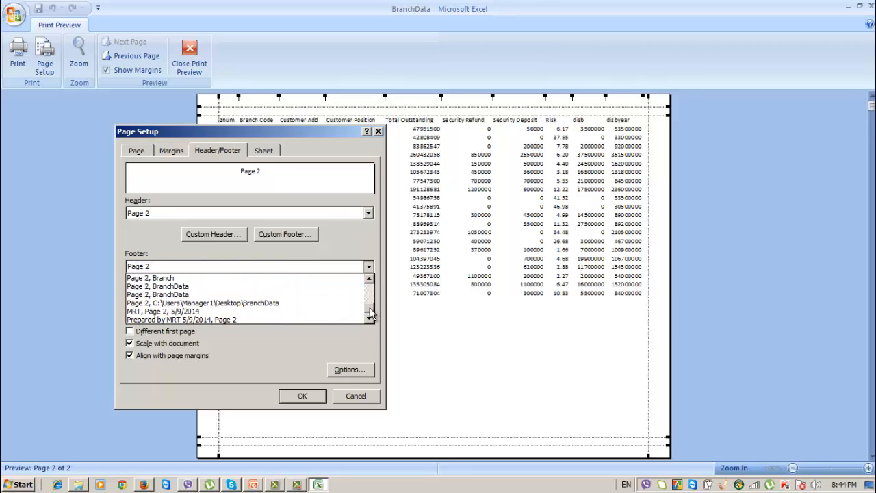
{"action": "left_click", "coordinate": [199, 320]}
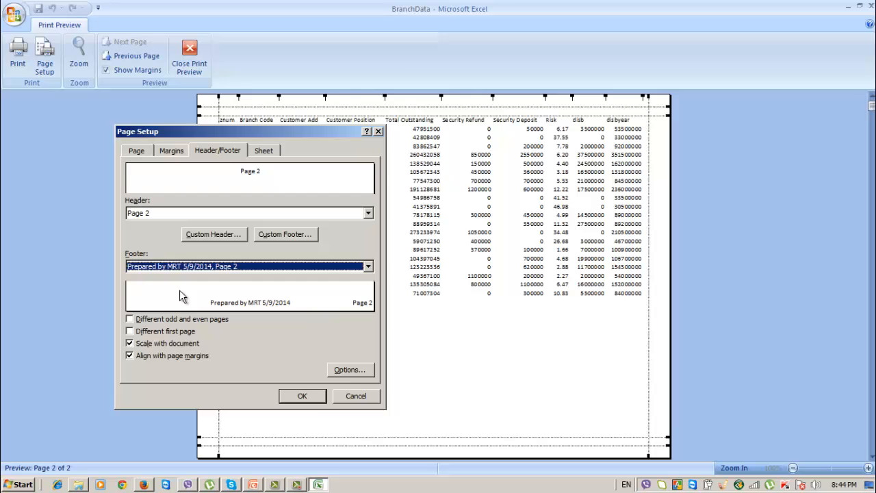
{"action": "left_click", "coordinate": [308, 397]}
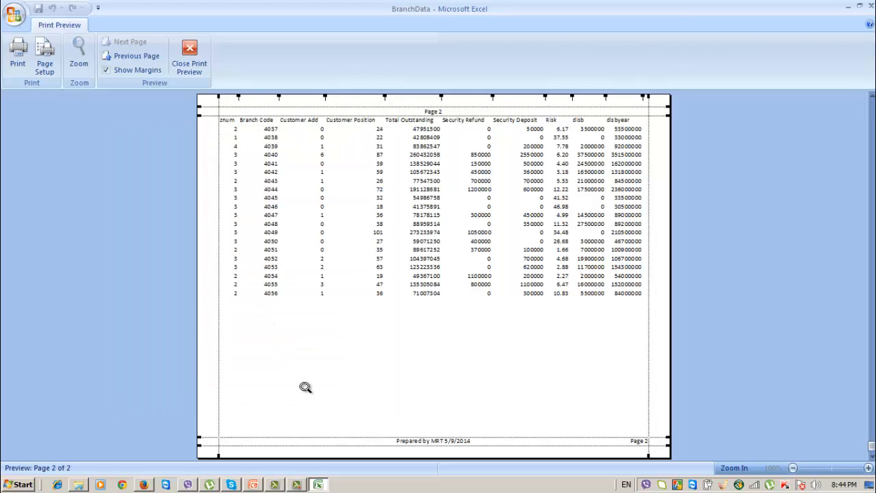
Step: Start a custom header in the page setup and insert the page number code in its left section
{"action": "left_click", "coordinate": [435, 120]}
{"action": "scroll", "coordinate": [650, 243], "scroll_direction": "down", "scroll_amount": 6}
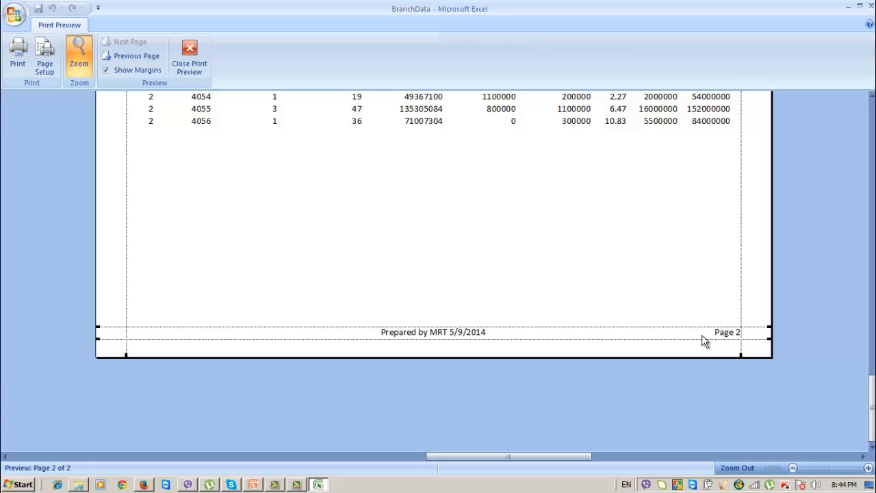
{"action": "scroll", "coordinate": [705, 338], "scroll_direction": "up", "scroll_amount": 4}
{"action": "scroll", "coordinate": [705, 340], "scroll_direction": "up", "scroll_amount": 3}
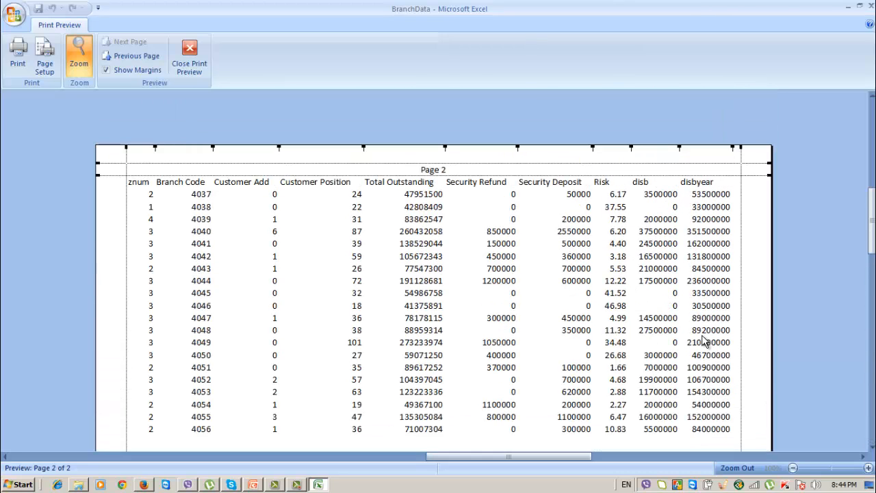
{"action": "left_click", "coordinate": [46, 67]}
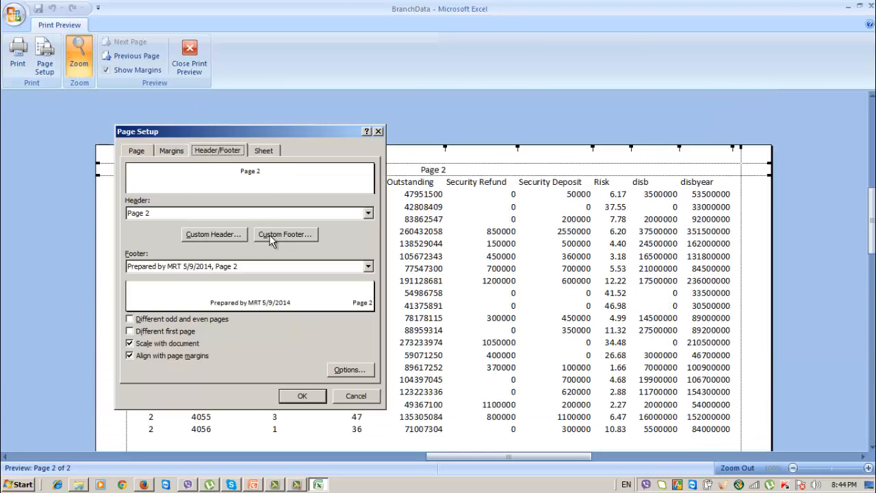
{"action": "left_click", "coordinate": [223, 237]}
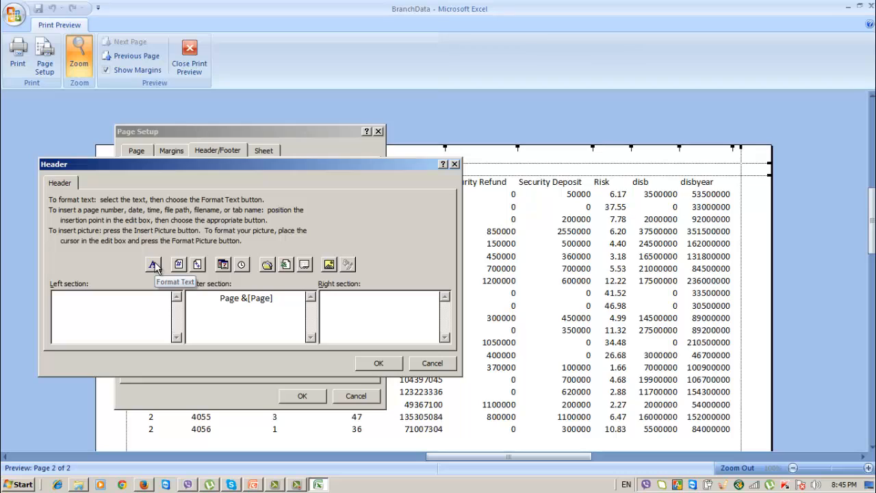
{"action": "left_click", "coordinate": [179, 266]}
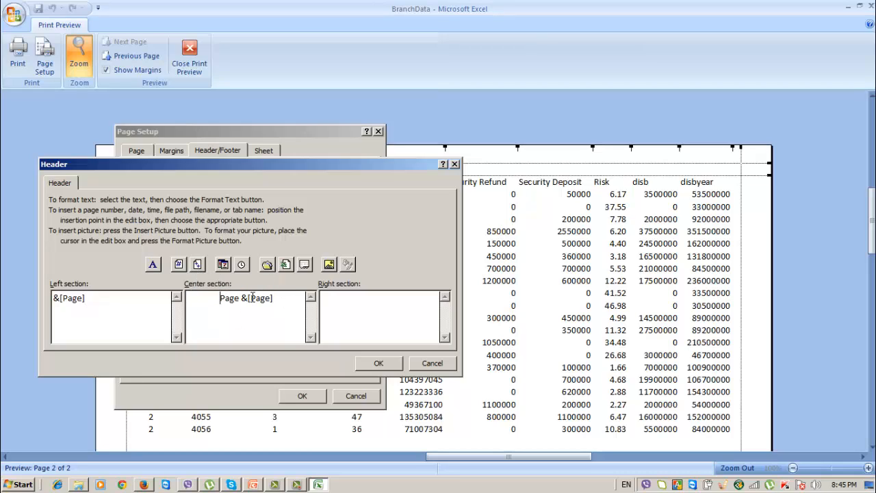
Step: Replace the custom header's center text with the date code, insert the time code in the right section, and apply the header
{"action": "left_click", "coordinate": [223, 266]}
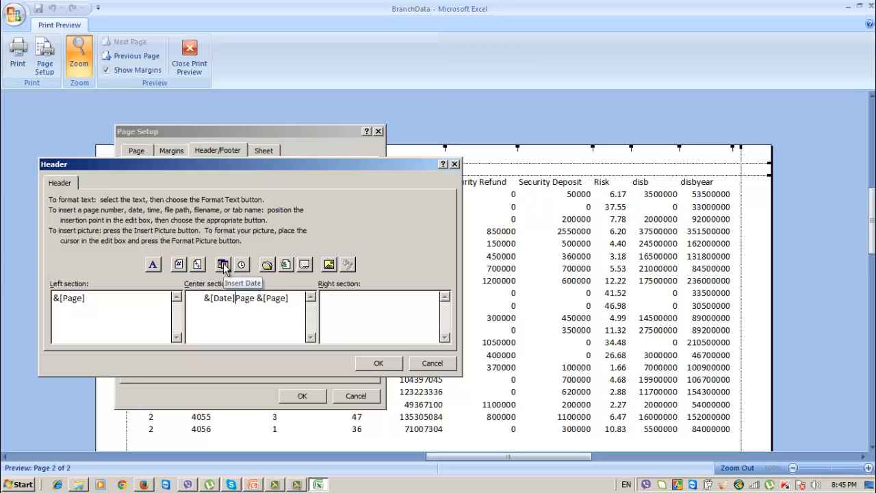
{"action": "left_click_drag", "start_coordinate": [236, 299], "coordinate": [297, 298]}
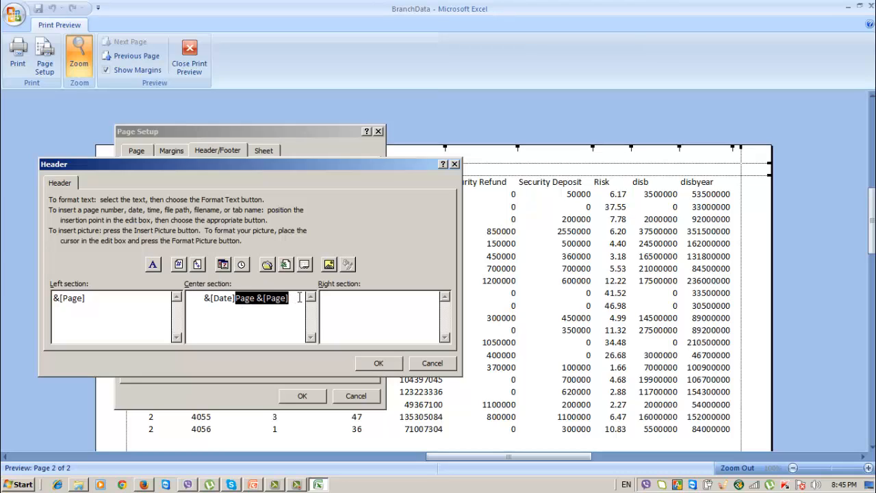
{"action": "key", "text": "Delete"}
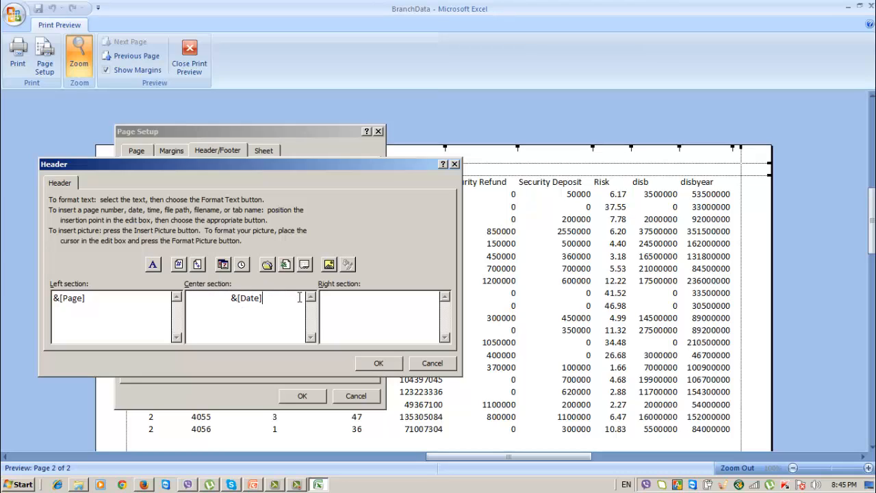
{"action": "left_click", "coordinate": [355, 299]}
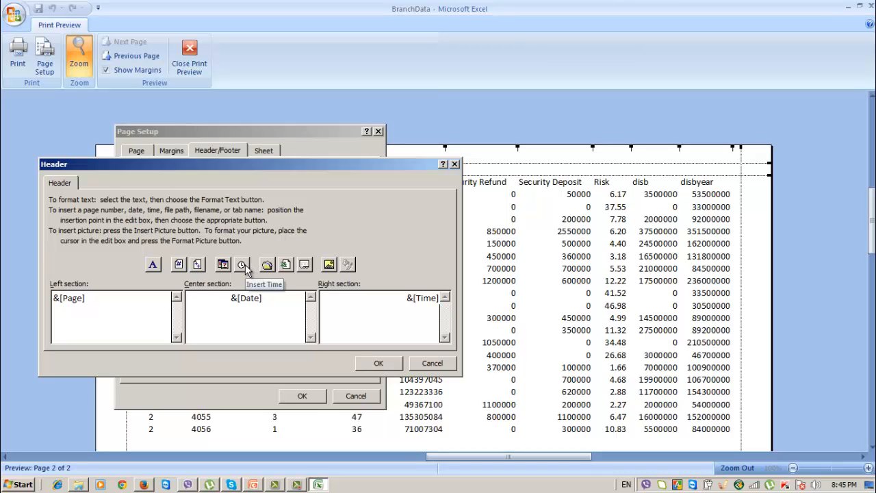
{"action": "left_click", "coordinate": [375, 363]}
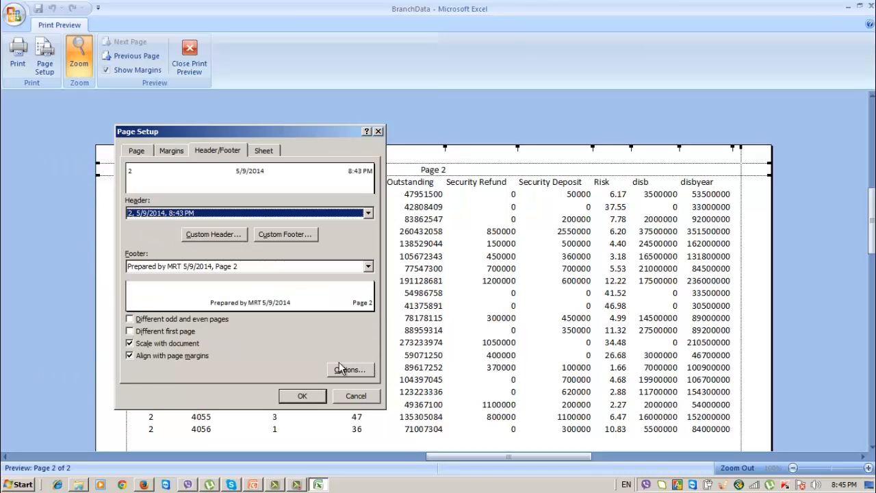
{"action": "left_click", "coordinate": [301, 397]}
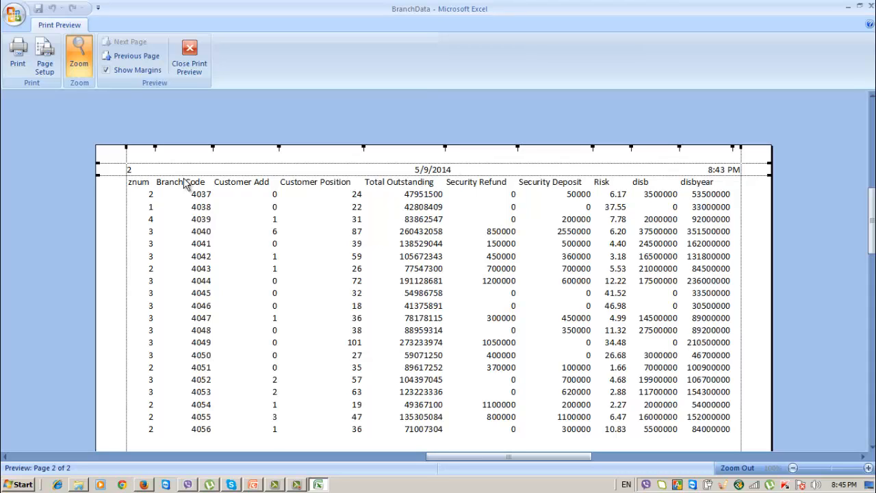
Step: Reopen the page setup and check the contents of the custom header's sections without changing them
{"action": "left_click", "coordinate": [44, 58]}
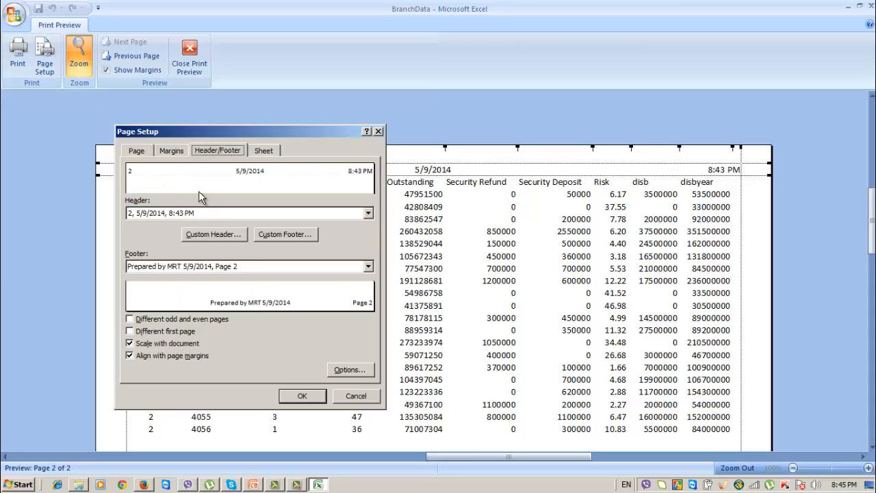
{"action": "left_click", "coordinate": [193, 213]}
{"action": "left_click", "coordinate": [193, 213]}
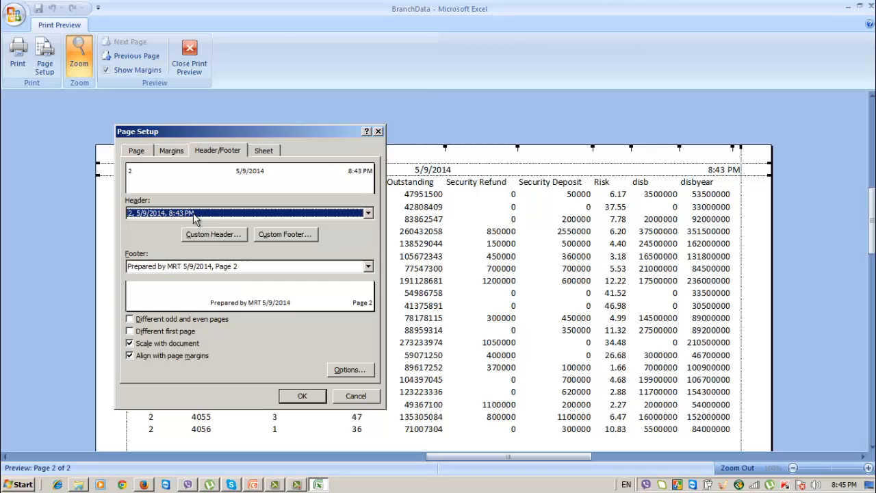
{"action": "left_click", "coordinate": [219, 237]}
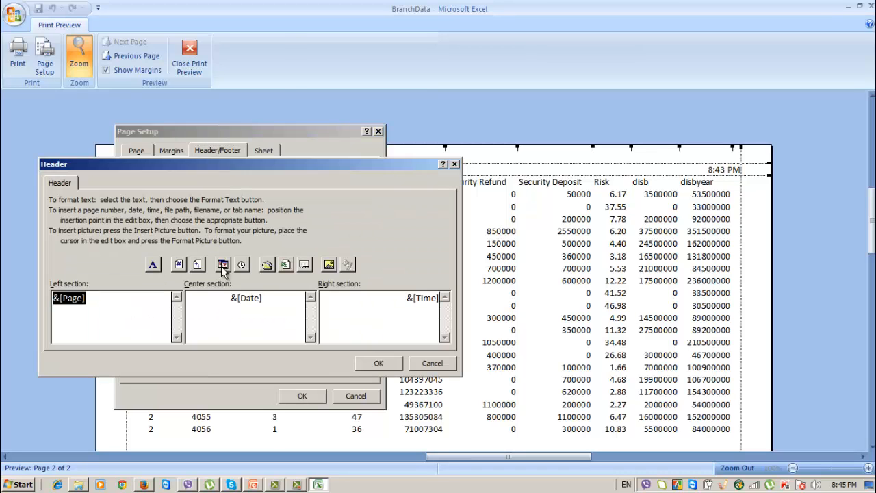
{"action": "left_click", "coordinate": [433, 364]}
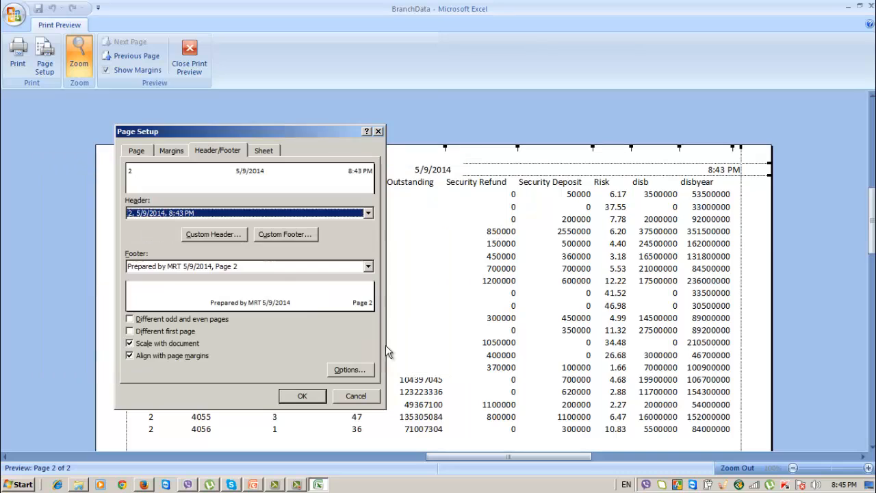
Step: In the custom footer, insert the file path in the left section and replace the center text with the file name code
{"action": "left_click", "coordinate": [293, 237]}
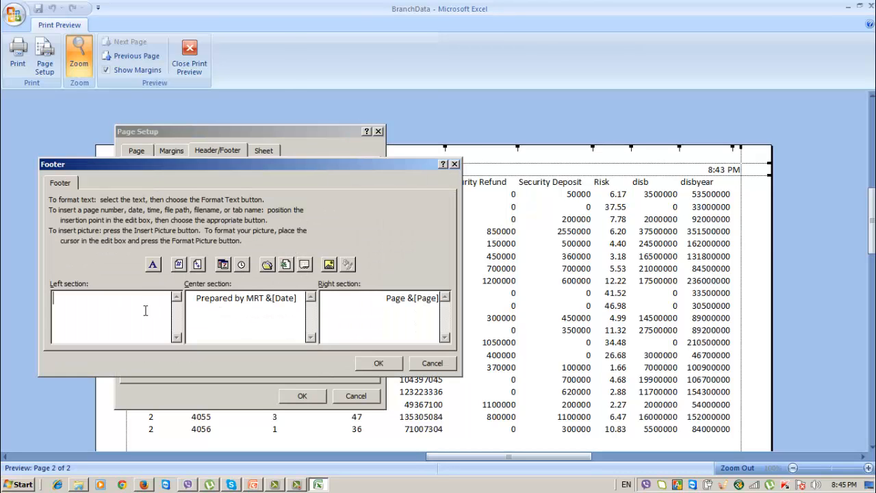
{"action": "left_click", "coordinate": [267, 265]}
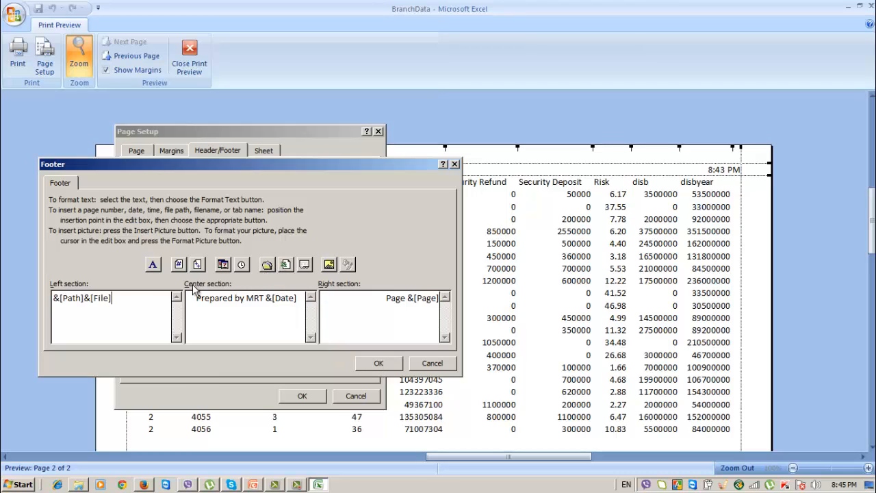
{"action": "triple_click", "coordinate": [299, 300]}
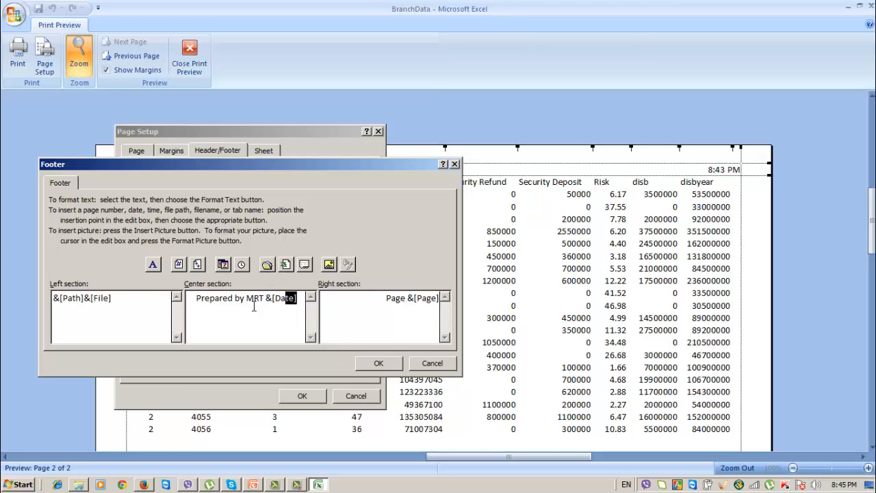
{"action": "left_click", "coordinate": [290, 268]}
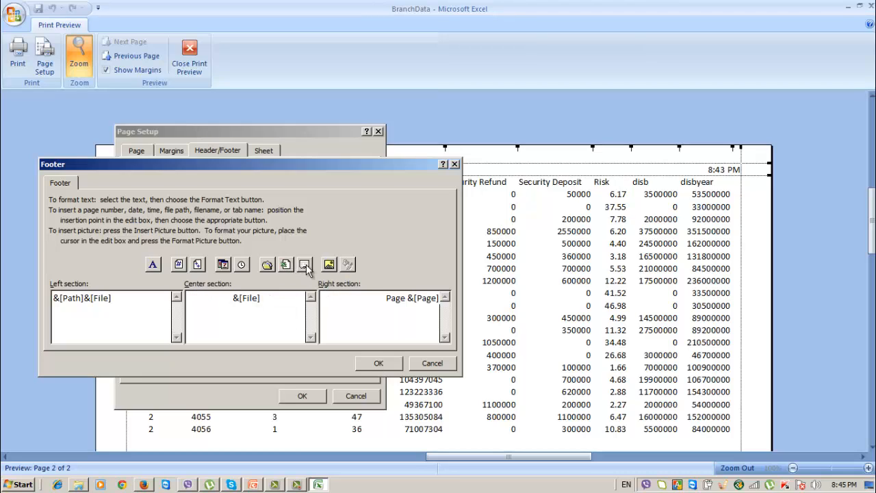
Step: Add the sheet name code after the page number in the footer's right section and apply the custom footer
{"action": "left_click", "coordinate": [306, 269]}
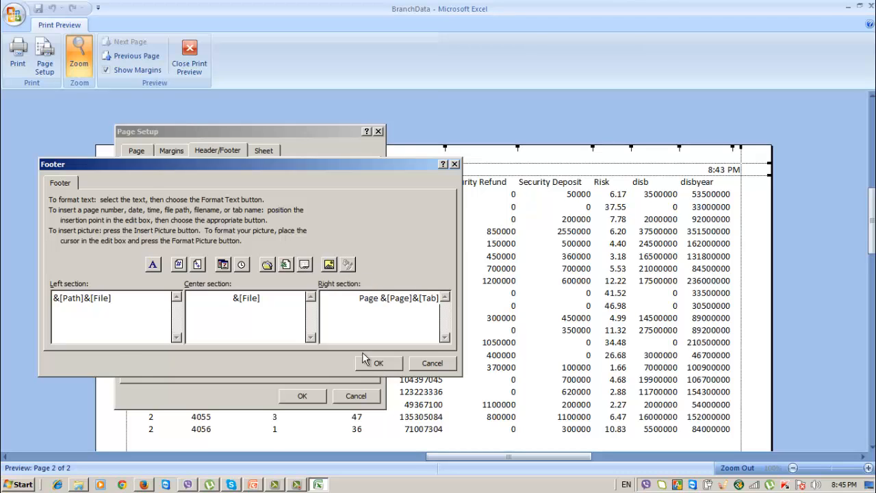
{"action": "left_click", "coordinate": [378, 363]}
{"action": "left_click", "coordinate": [302, 397]}
Step: Examine the footer on page 2 against its custom footer codes, and check the header and footer on page 1 of the preview
{"action": "scroll", "coordinate": [333, 311], "scroll_direction": "down", "scroll_amount": 5}
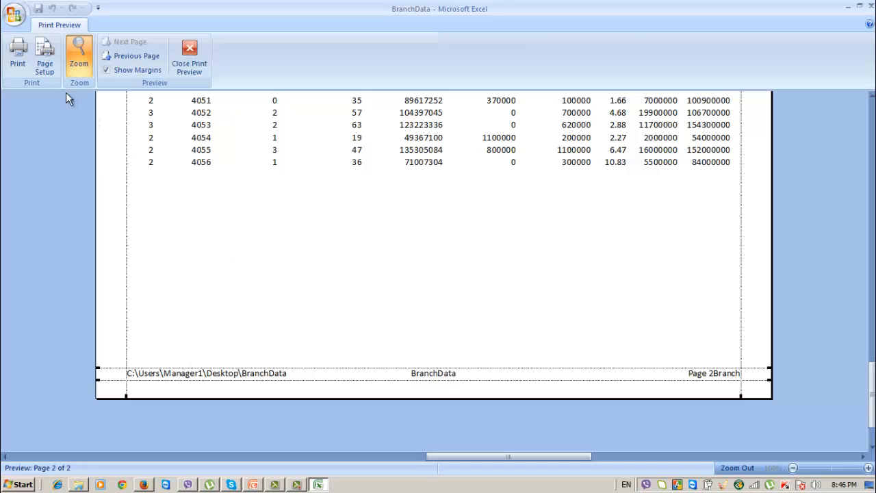
{"action": "left_click", "coordinate": [42, 59]}
{"action": "left_click", "coordinate": [285, 234]}
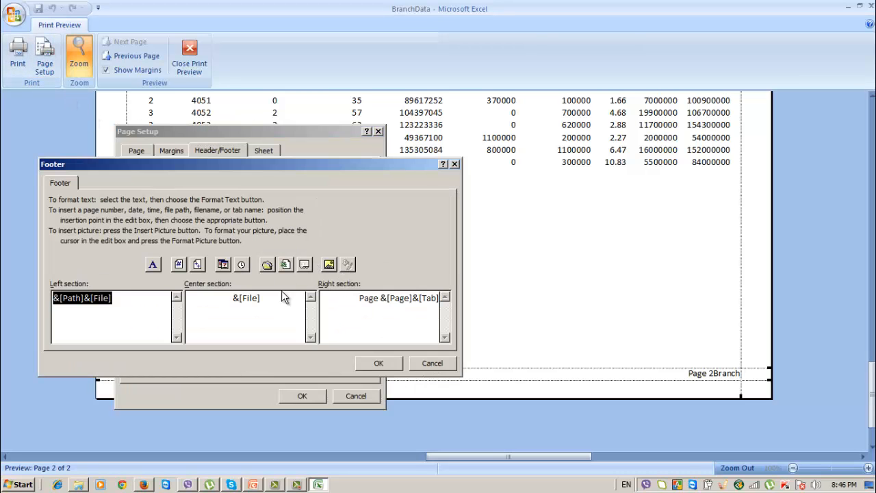
{"action": "left_click", "coordinate": [429, 365]}
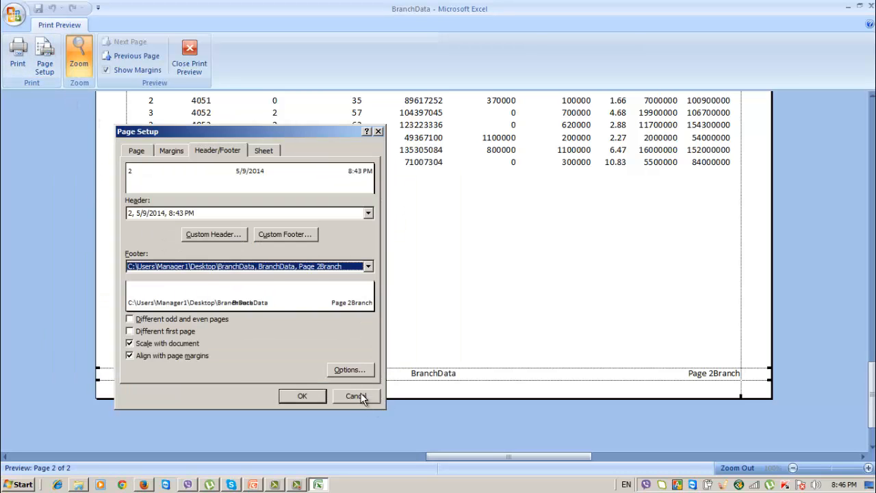
{"action": "left_click", "coordinate": [355, 396]}
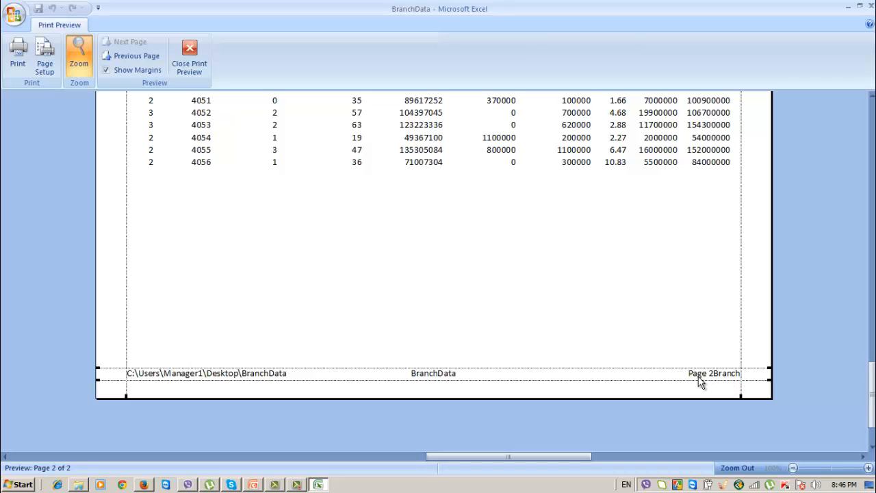
{"action": "left_click", "coordinate": [120, 56]}
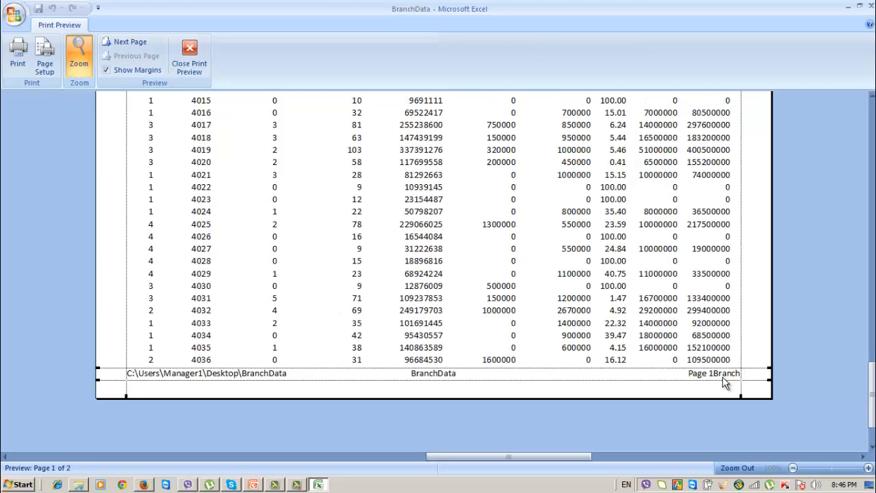
{"action": "scroll", "coordinate": [727, 381], "scroll_direction": "up", "scroll_amount": 1}
{"action": "scroll", "coordinate": [727, 380], "scroll_direction": "up", "scroll_amount": 6}
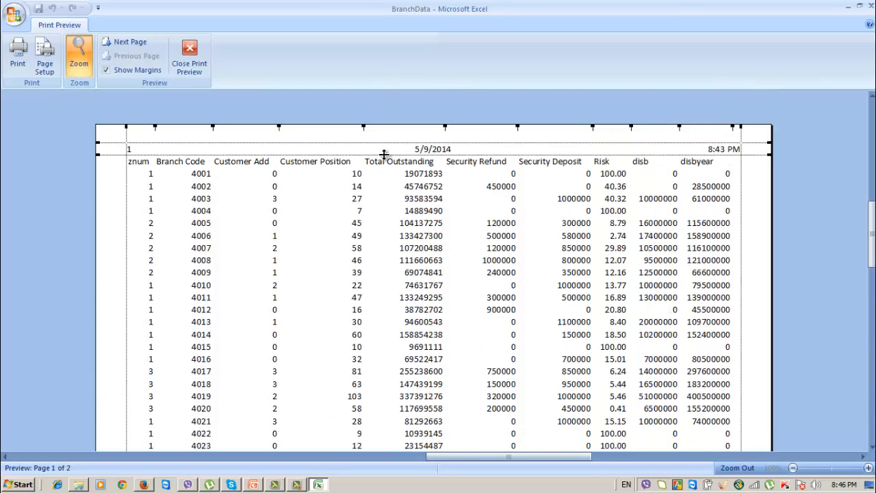
{"action": "scroll", "coordinate": [729, 152], "scroll_direction": "down", "scroll_amount": 8}
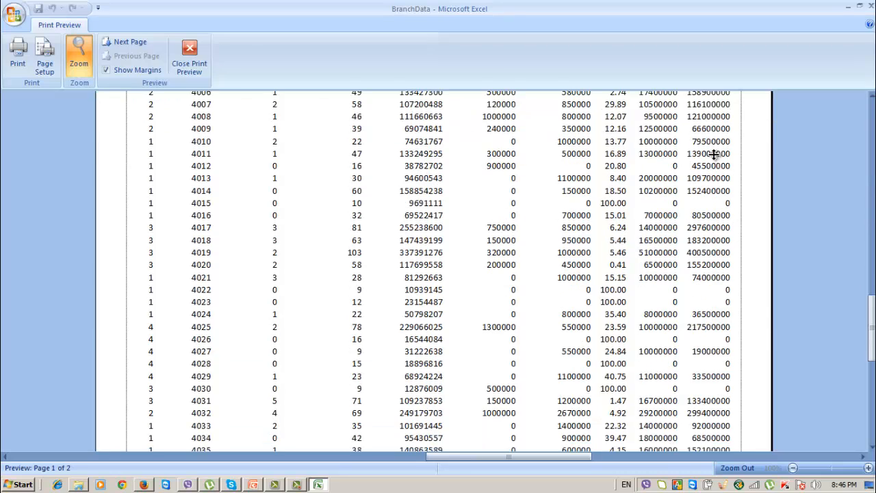
Step: Reopen the page setup and look through its settings, ending at the orientation, scaling and paper size options
{"action": "left_click", "coordinate": [44, 56]}
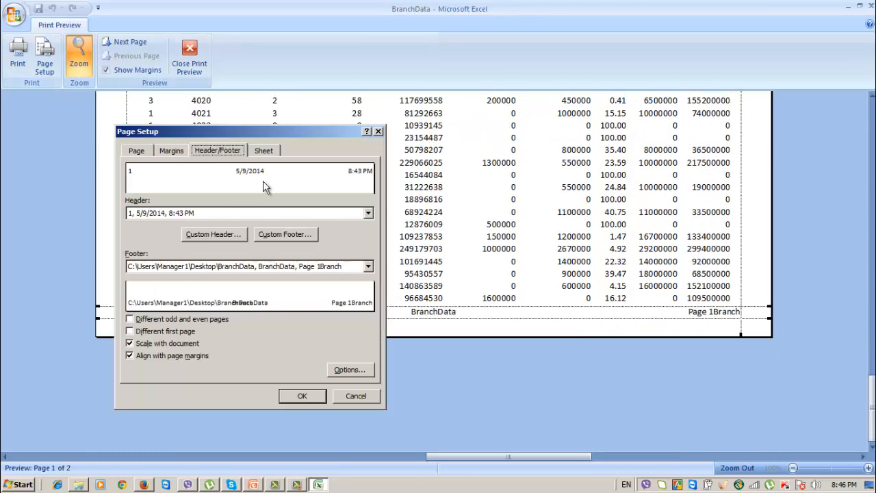
{"action": "left_click", "coordinate": [264, 151]}
{"action": "left_click", "coordinate": [217, 151]}
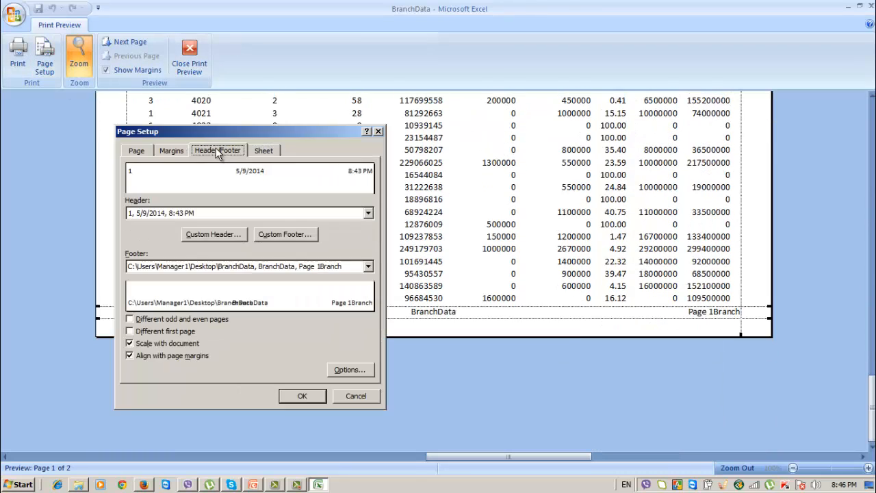
{"action": "left_click", "coordinate": [171, 151]}
{"action": "left_click", "coordinate": [139, 152]}
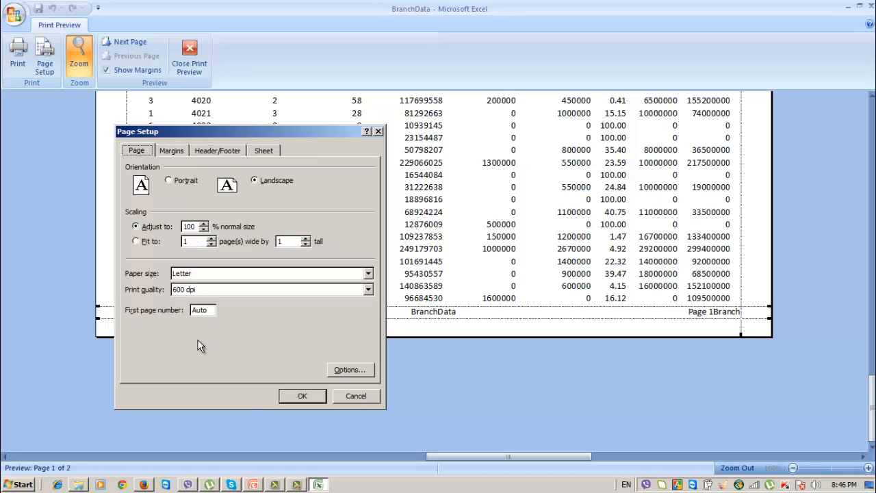
Step: Confirm the page setup settings for the BranchData print preview
{"action": "left_click", "coordinate": [309, 397]}
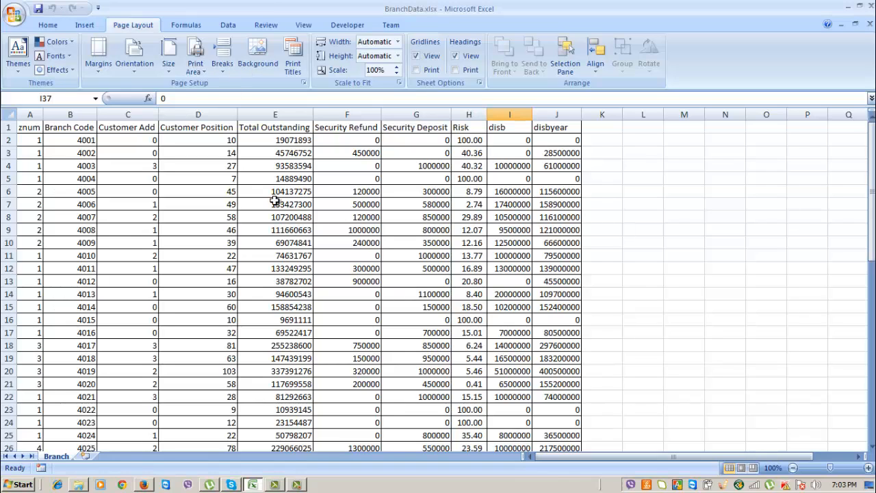
Step: Insert a page break at cell E15 of the Branch sheet
{"action": "left_click", "coordinate": [281, 268]}
{"action": "left_click", "coordinate": [295, 281]}
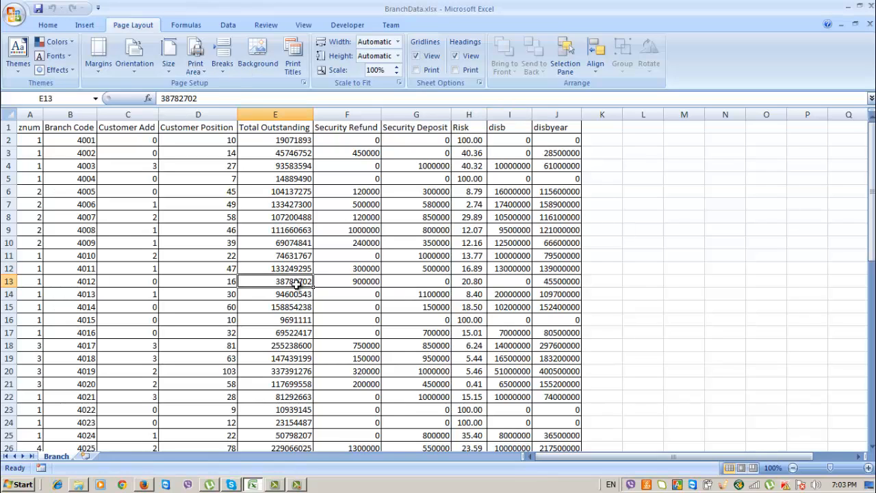
{"action": "left_click_drag", "start_coordinate": [27, 128], "coordinate": [299, 306]}
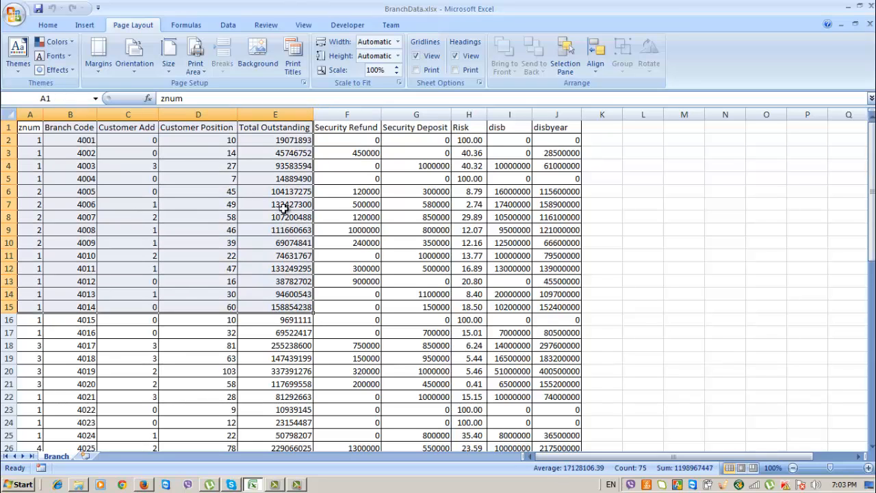
{"action": "left_click", "coordinate": [340, 310]}
{"action": "left_click", "coordinate": [286, 306]}
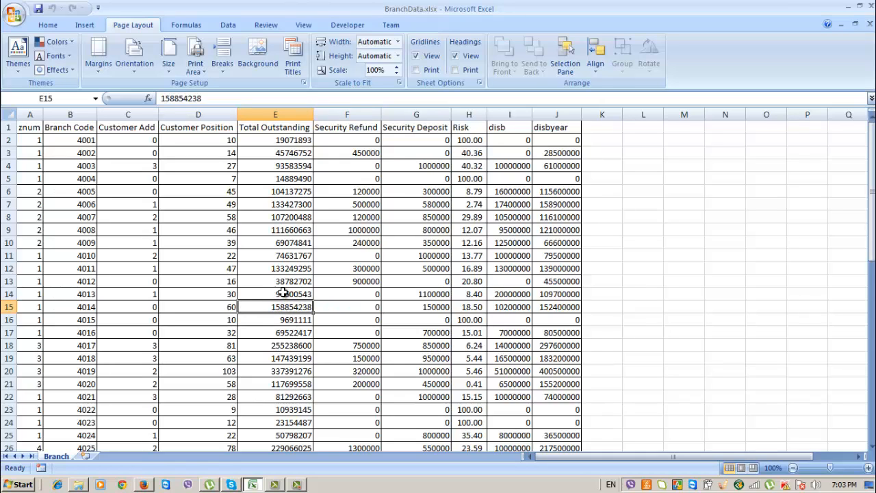
{"action": "left_click", "coordinate": [220, 70]}
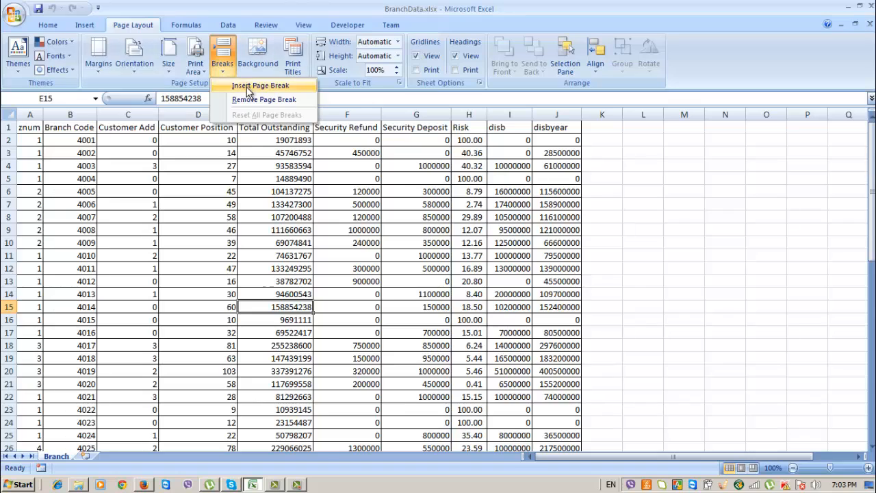
{"action": "left_click", "coordinate": [248, 87]}
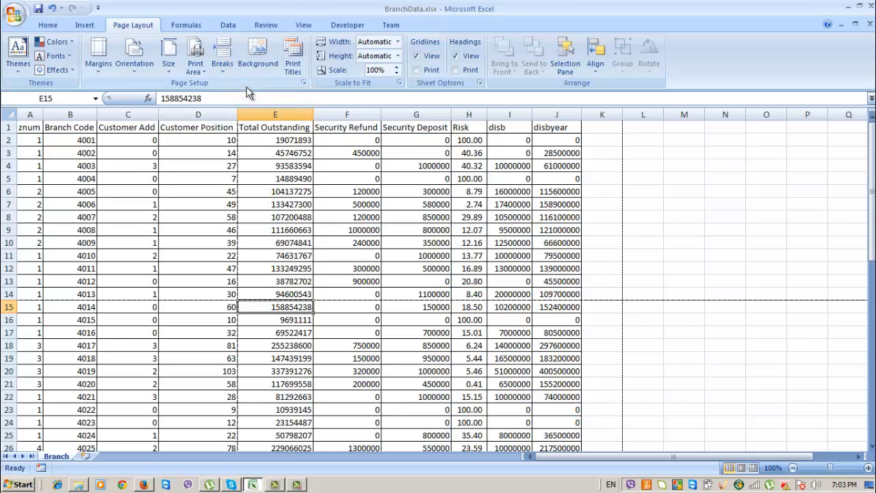
Step: Check the cells around E15 and the block from A1 to D6 against the page break lines
{"action": "left_click", "coordinate": [245, 294]}
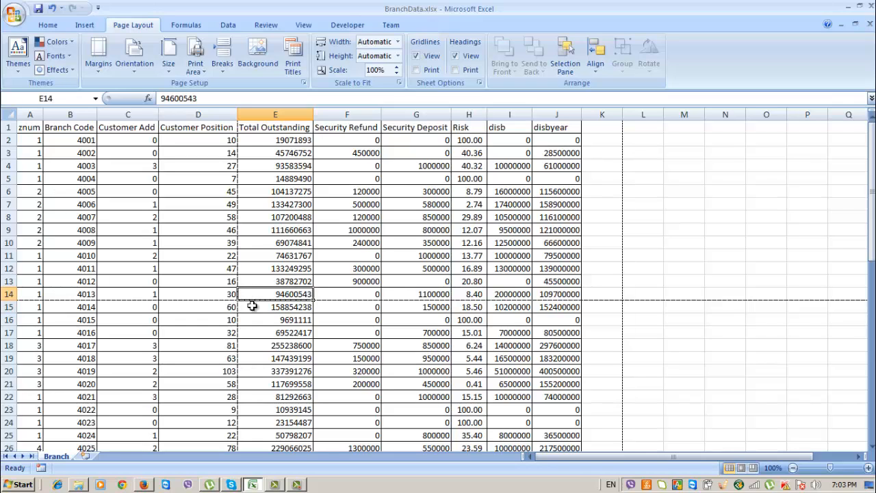
{"action": "left_click", "coordinate": [244, 305]}
{"action": "left_click", "coordinate": [234, 306]}
{"action": "left_click", "coordinate": [254, 305]}
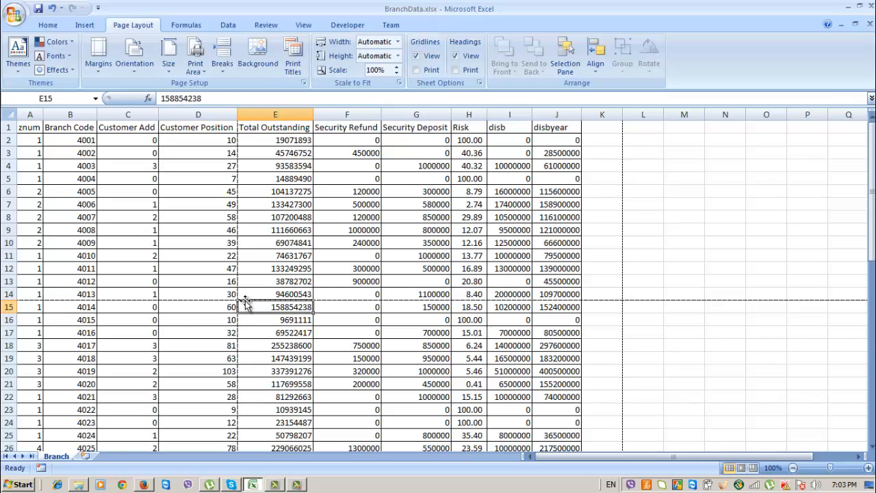
{"action": "left_click", "coordinate": [229, 294]}
{"action": "left_click", "coordinate": [256, 310]}
{"action": "left_click_drag", "start_coordinate": [33, 131], "coordinate": [191, 192]}
Step: Preview the printout from the first to the last page, then close the preview
{"action": "left_click", "coordinate": [13, 14]}
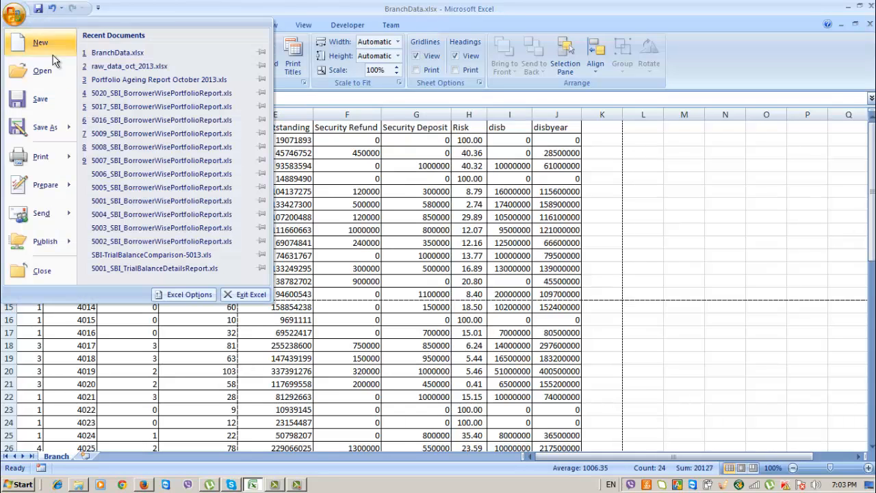
{"action": "mouse_move", "coordinate": [72, 156]}
{"action": "left_click", "coordinate": [120, 134]}
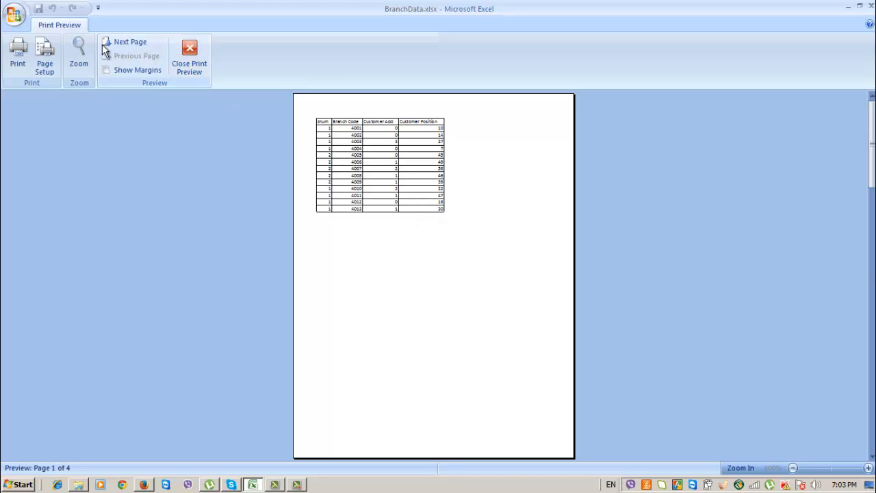
{"action": "left_click", "coordinate": [132, 41]}
{"action": "left_click", "coordinate": [133, 42]}
{"action": "left_click", "coordinate": [133, 41]}
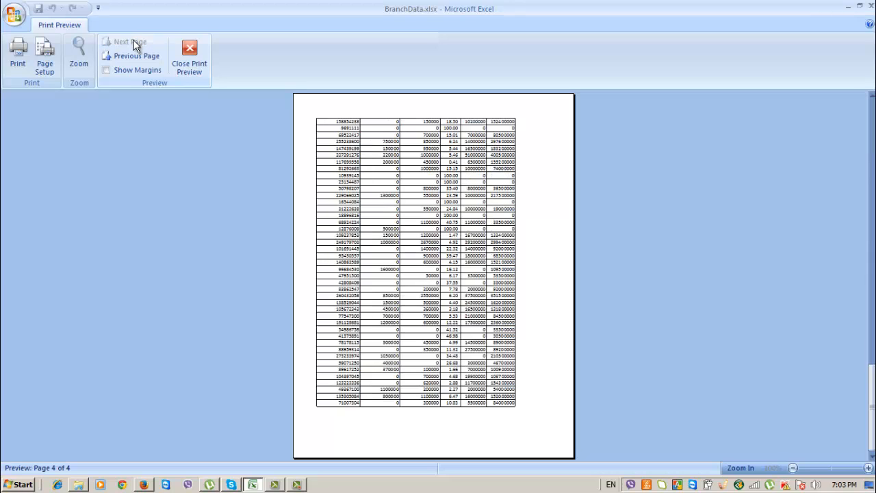
{"action": "left_click", "coordinate": [187, 53]}
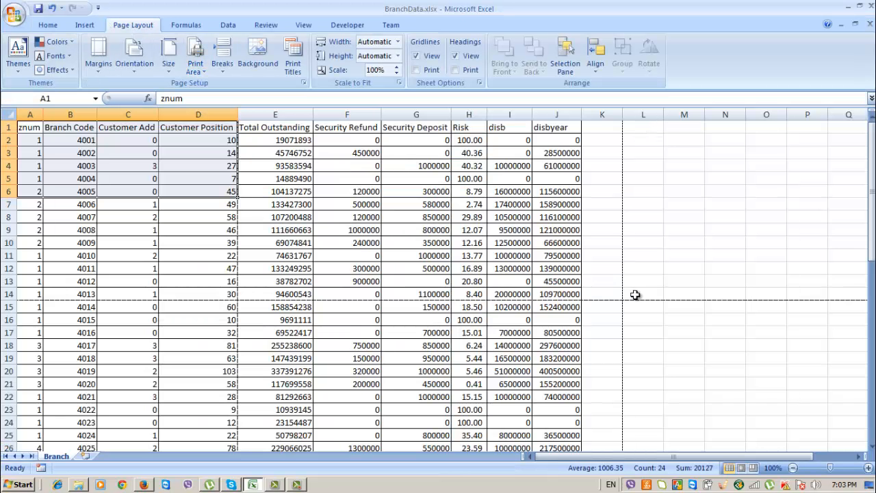
Step: Zoom the sheet to 130% and examine the cell blocks that the page break lines separate, down to the end of the data
{"action": "left_click", "coordinate": [225, 288]}
{"action": "left_click", "coordinate": [868, 468]}
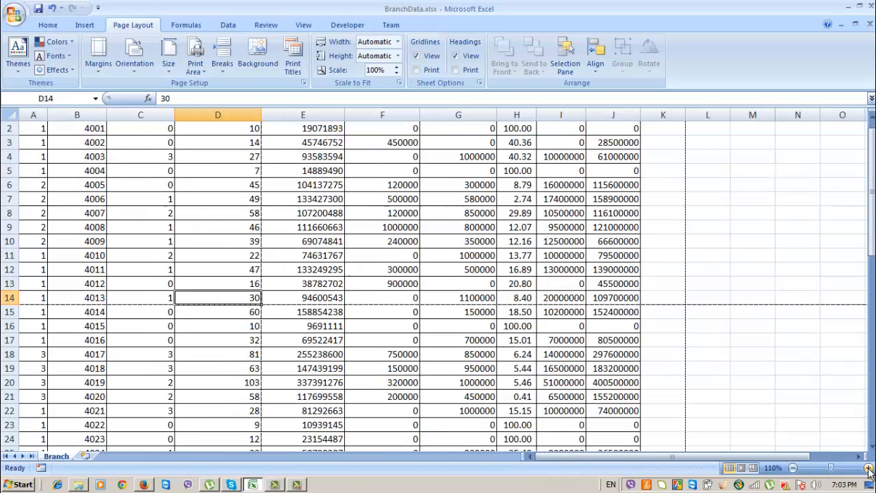
{"action": "left_click", "coordinate": [868, 468]}
{"action": "left_click", "coordinate": [868, 468]}
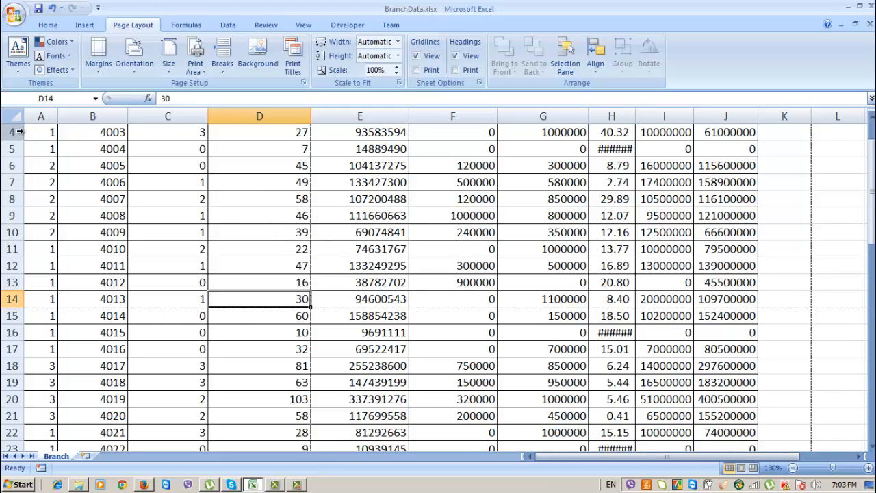
{"action": "left_click_drag", "start_coordinate": [31, 132], "coordinate": [274, 299]}
{"action": "left_click_drag", "start_coordinate": [358, 132], "coordinate": [777, 298]}
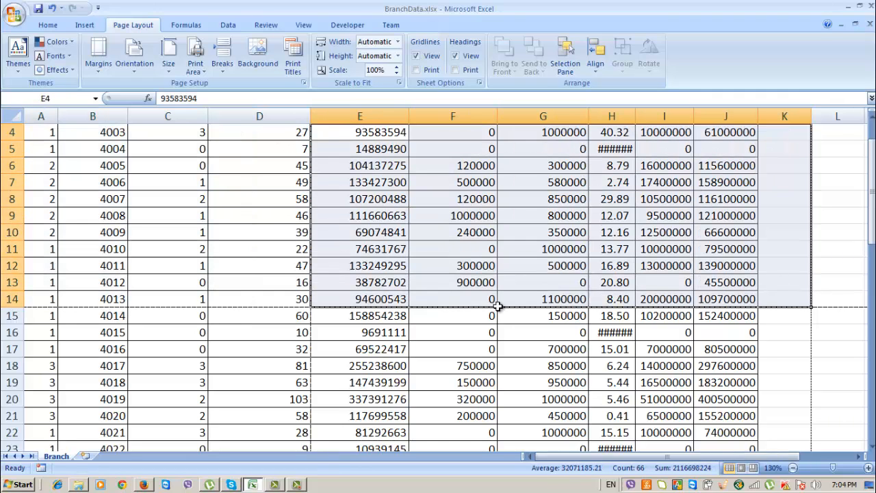
{"action": "left_click_drag", "start_coordinate": [40, 314], "coordinate": [253, 438]}
{"action": "scroll", "coordinate": [361, 286], "scroll_direction": "up", "scroll_amount": 7}
{"action": "scroll", "coordinate": [362, 286], "scroll_direction": "up", "scroll_amount": 5}
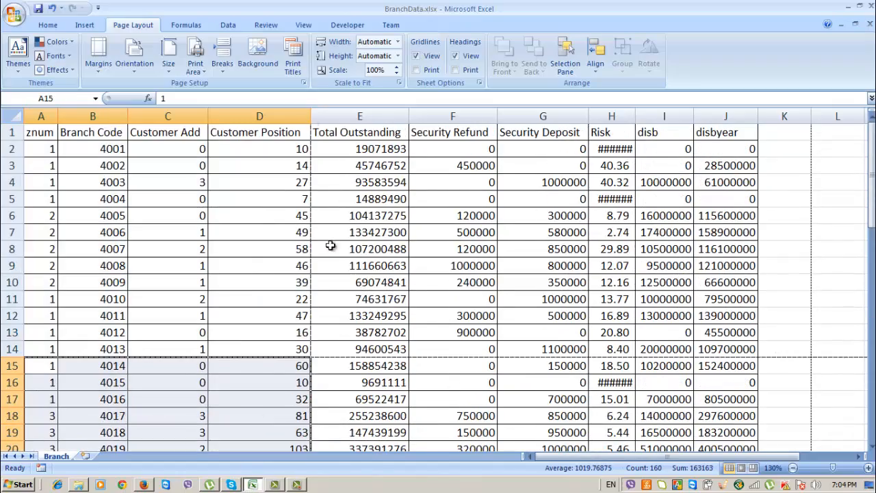
{"action": "scroll", "coordinate": [652, 380], "scroll_direction": "down", "scroll_amount": 15}
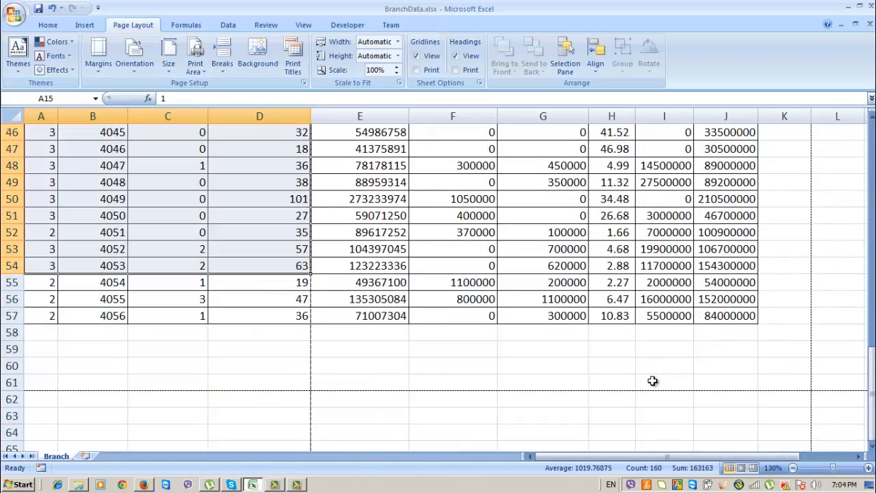
{"action": "scroll", "coordinate": [653, 380], "scroll_direction": "up", "scroll_amount": 15}
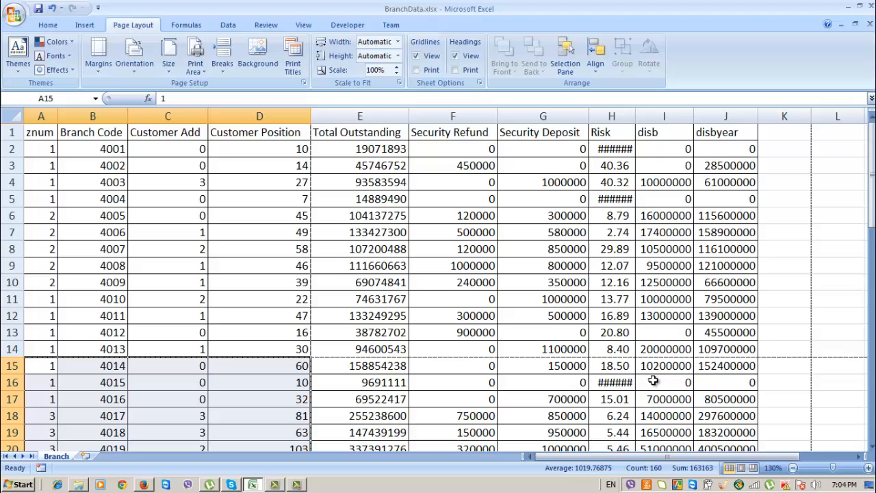
Step: Go through every page in print preview again to compare them with the divided cell blocks, and return to the sheet
{"action": "left_click", "coordinate": [25, 14]}
{"action": "mouse_move", "coordinate": [74, 159]}
{"action": "left_click", "coordinate": [195, 142]}
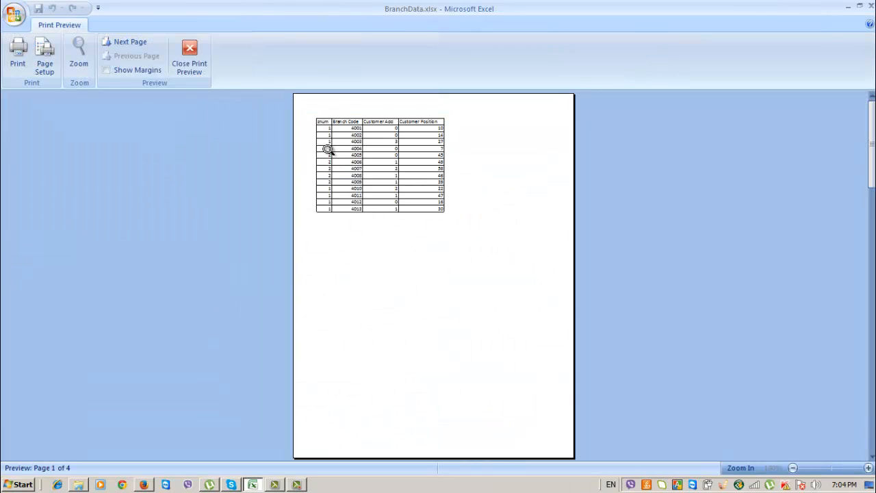
{"action": "left_click", "coordinate": [137, 43]}
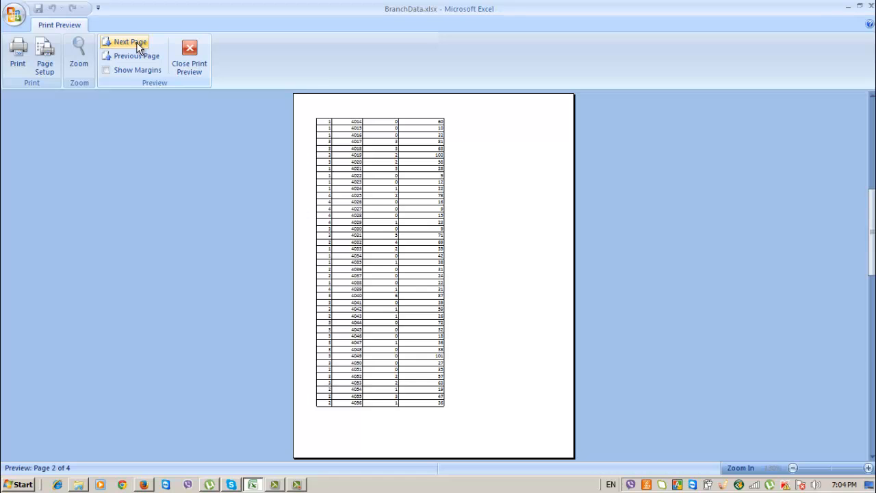
{"action": "left_click", "coordinate": [136, 42]}
{"action": "left_click", "coordinate": [136, 42]}
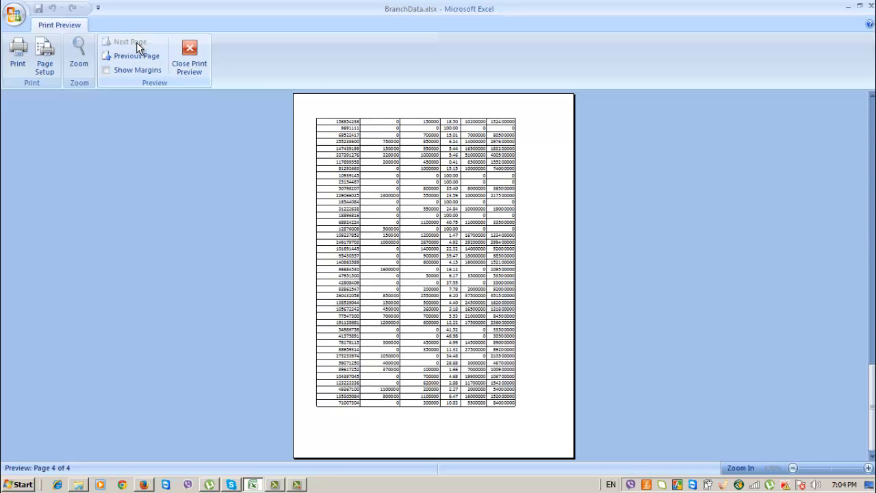
{"action": "left_click", "coordinate": [189, 60]}
Step: Reset all page breaks on the Branch sheet
{"action": "left_click", "coordinate": [222, 55]}
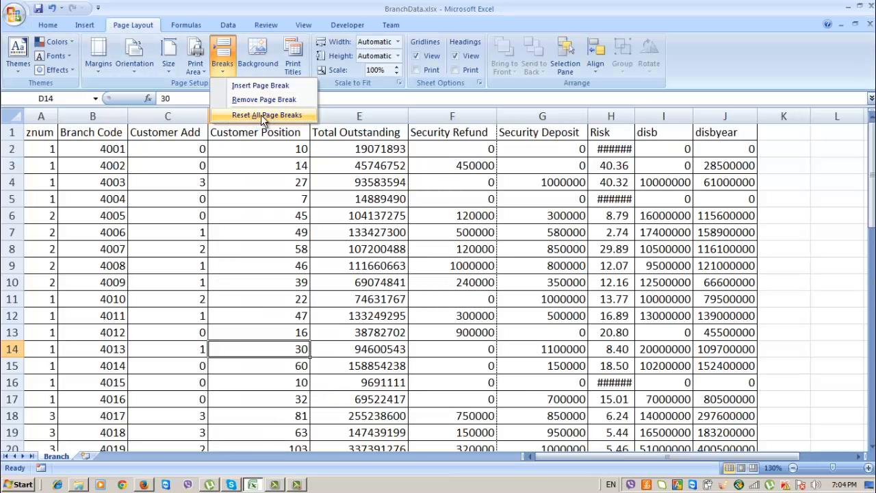
{"action": "left_click", "coordinate": [291, 115]}
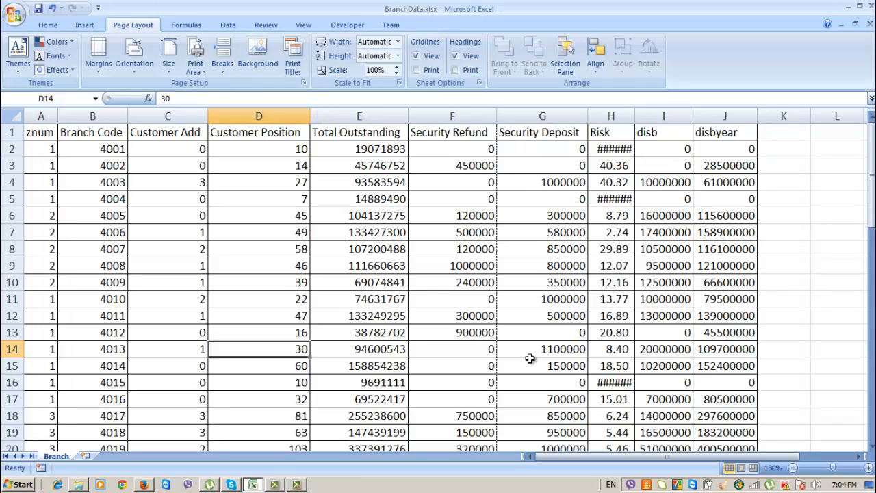
Step: Examine the page division beside the Security Refund column, selecting A1:F14 and rows 1 to 14 for comparison
{"action": "left_click", "coordinate": [487, 352]}
{"action": "left_click", "coordinate": [301, 203]}
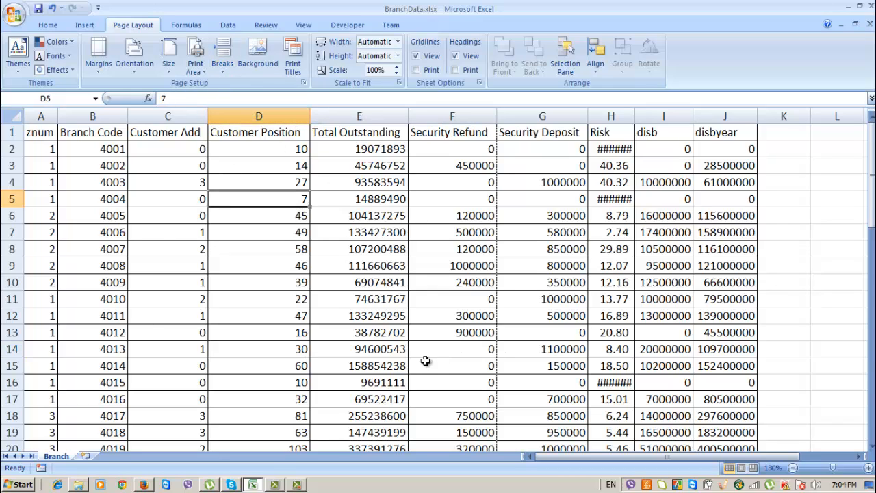
{"action": "left_click_drag", "start_coordinate": [491, 351], "coordinate": [31, 140]}
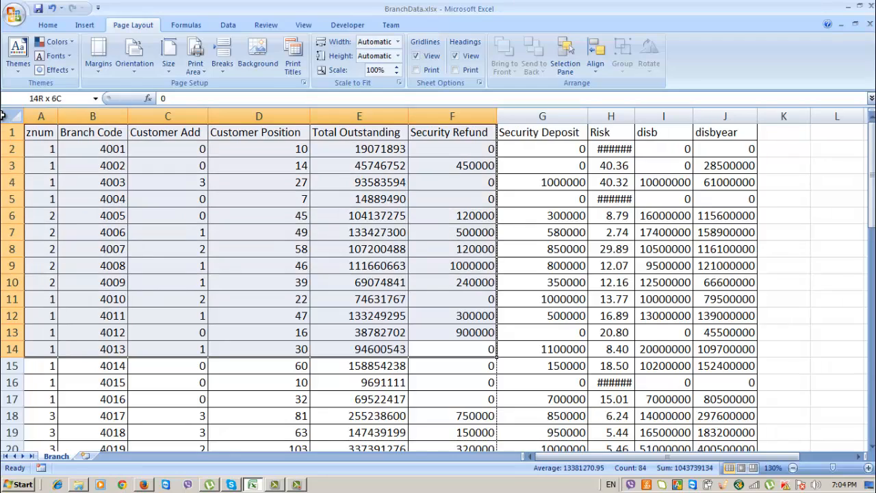
{"action": "left_click", "coordinate": [542, 368]}
{"action": "left_click", "coordinate": [485, 353]}
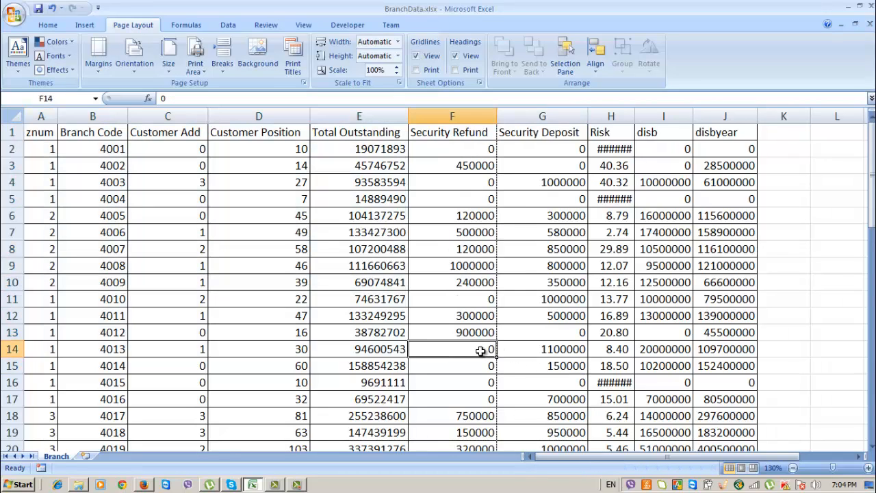
{"action": "left_click", "coordinate": [510, 354]}
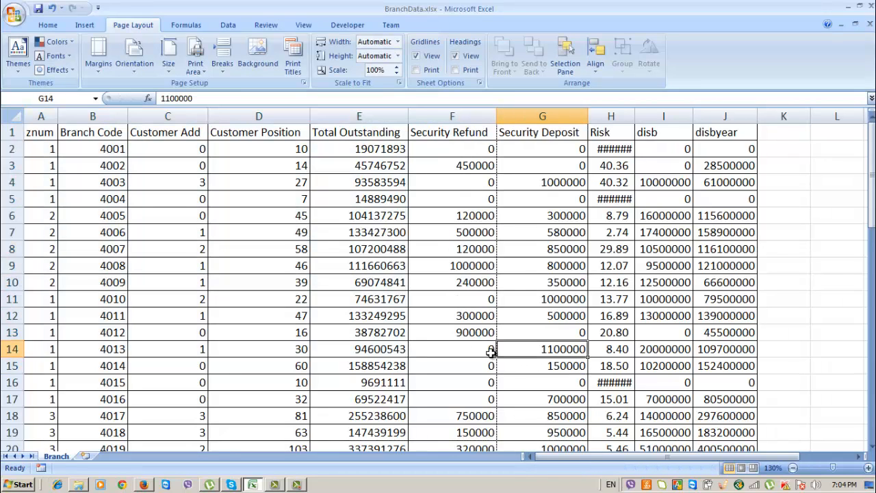
{"action": "left_click", "coordinate": [8, 349]}
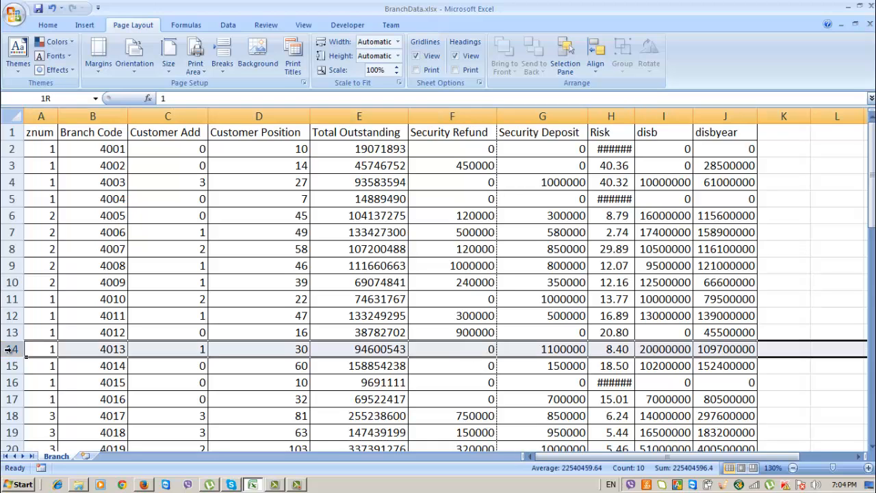
{"action": "left_click_drag", "start_coordinate": [9, 349], "coordinate": [12, 130]}
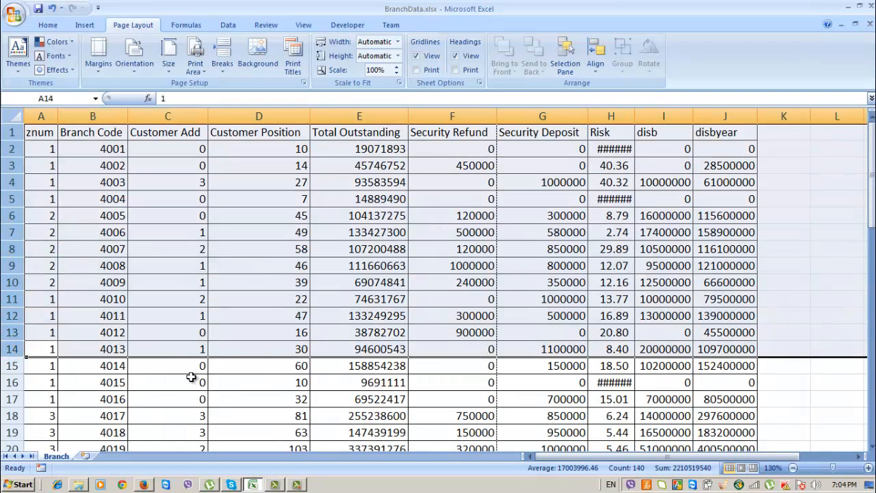
Step: Insert a page break at cell K15, just outside the disbyear column
{"action": "left_click", "coordinate": [712, 364]}
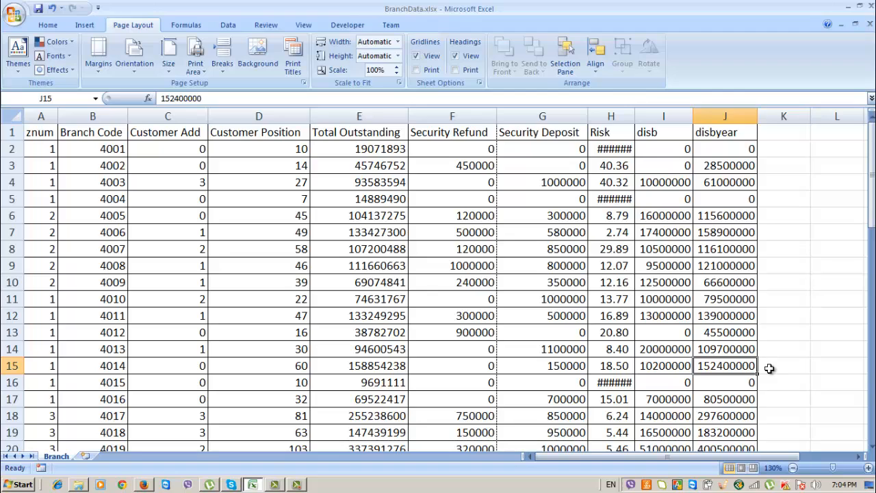
{"action": "left_click", "coordinate": [768, 364]}
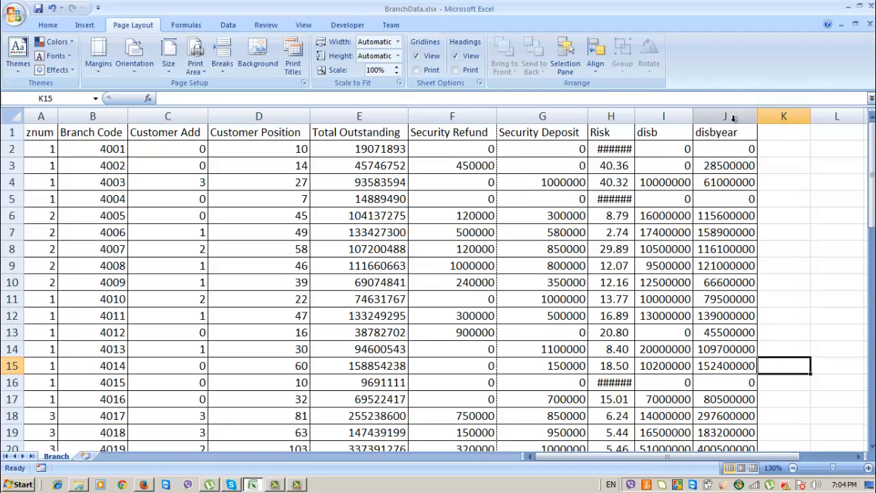
{"action": "left_click", "coordinate": [782, 335]}
{"action": "left_click", "coordinate": [773, 366]}
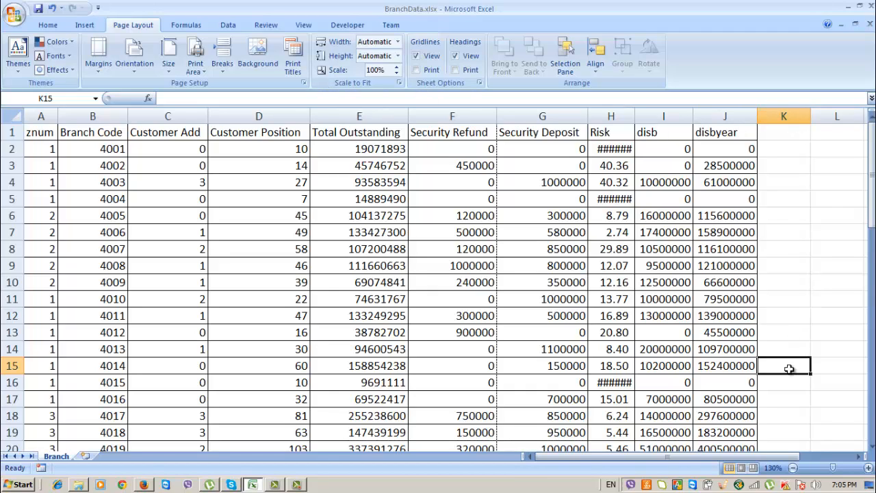
{"action": "left_click", "coordinate": [225, 68]}
{"action": "left_click", "coordinate": [160, 23]}
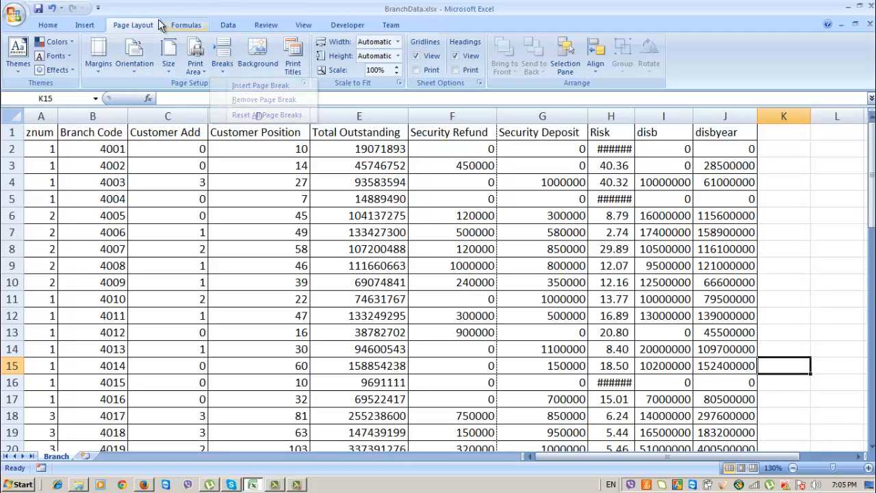
{"action": "left_click", "coordinate": [221, 53]}
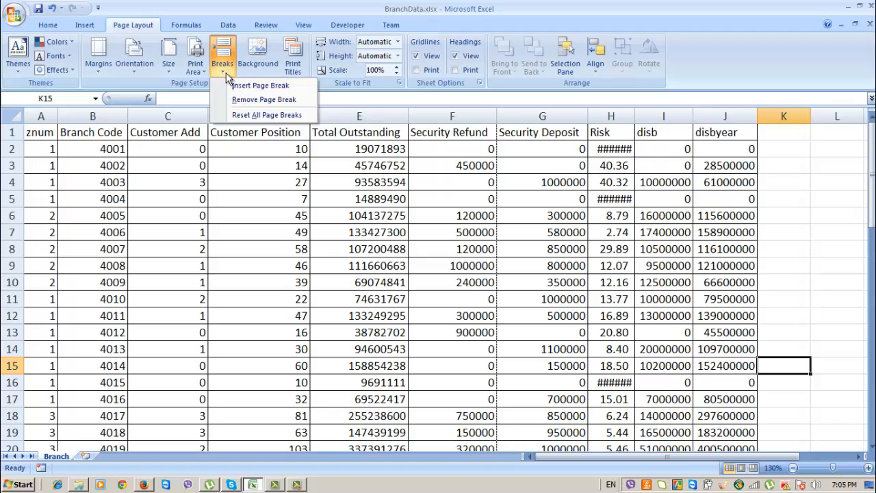
{"action": "left_click", "coordinate": [255, 86]}
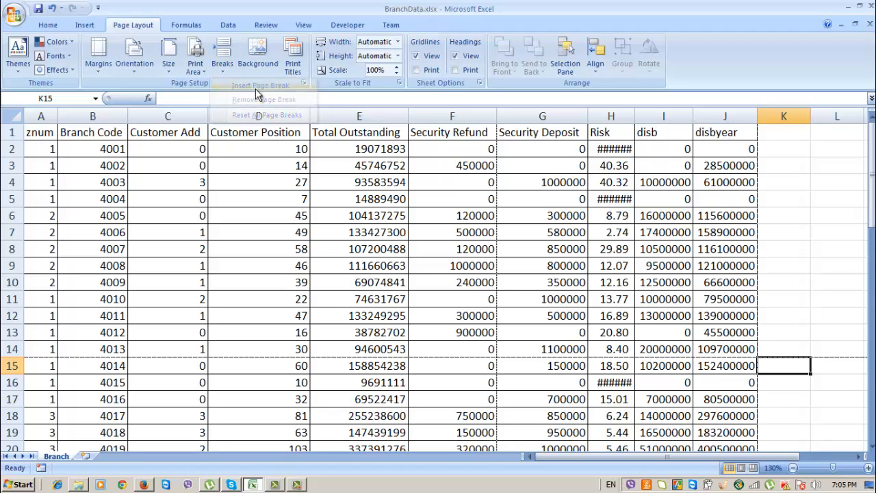
Step: Go through the pages in print preview to check how the K15 break divides them, and return to the sheet
{"action": "left_click", "coordinate": [16, 16]}
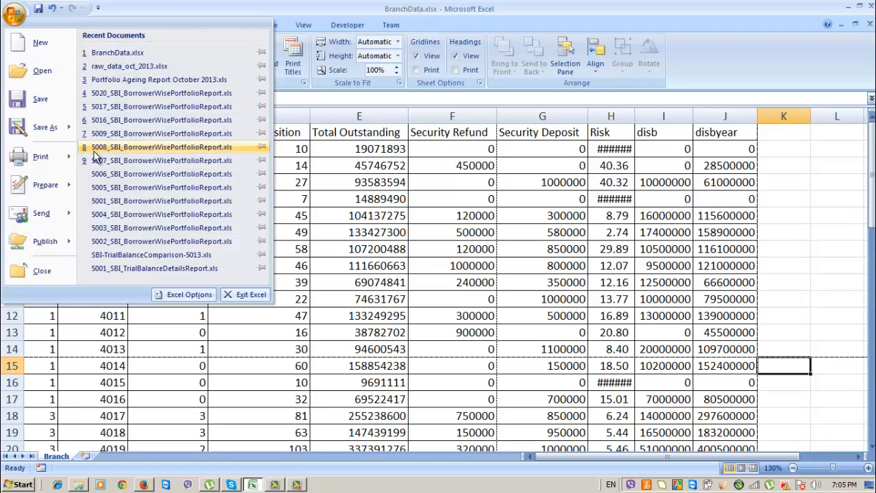
{"action": "mouse_move", "coordinate": [41, 152]}
{"action": "left_click", "coordinate": [121, 137]}
{"action": "left_click", "coordinate": [516, 180]}
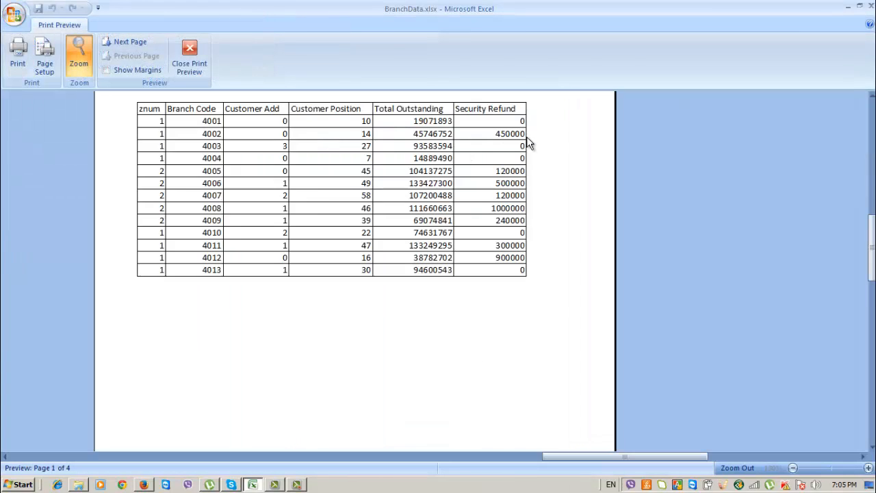
{"action": "left_click", "coordinate": [526, 138]}
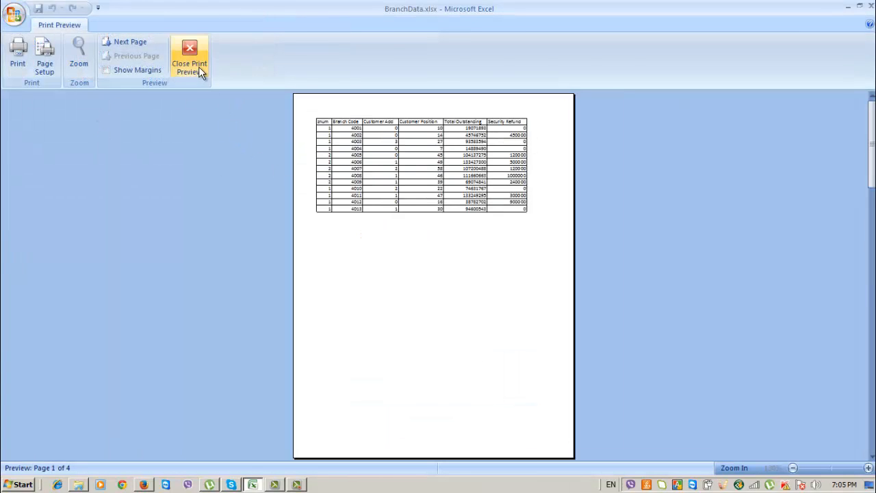
{"action": "left_click", "coordinate": [138, 41]}
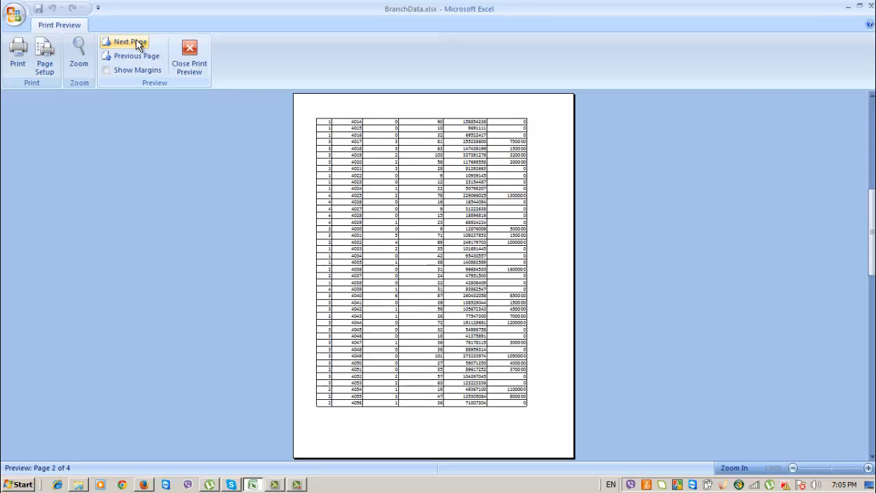
{"action": "left_click", "coordinate": [137, 42]}
{"action": "left_click", "coordinate": [136, 42]}
{"action": "left_click", "coordinate": [190, 56]}
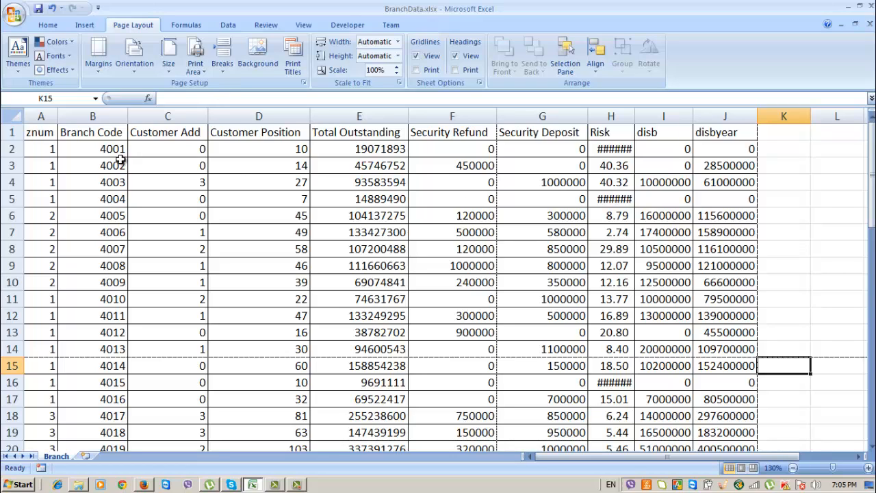
Step: Switch the Branch sheet to Page Break Preview and look over its page divisions
{"action": "left_click", "coordinate": [302, 27]}
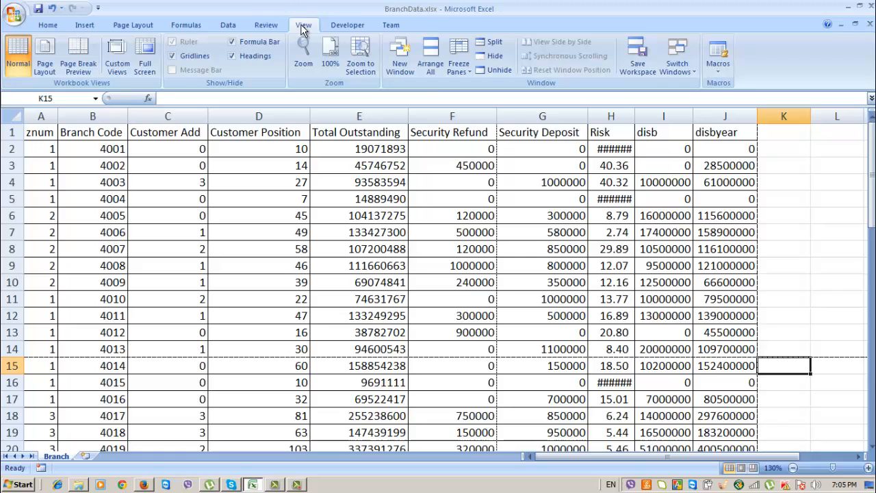
{"action": "left_click", "coordinate": [78, 67]}
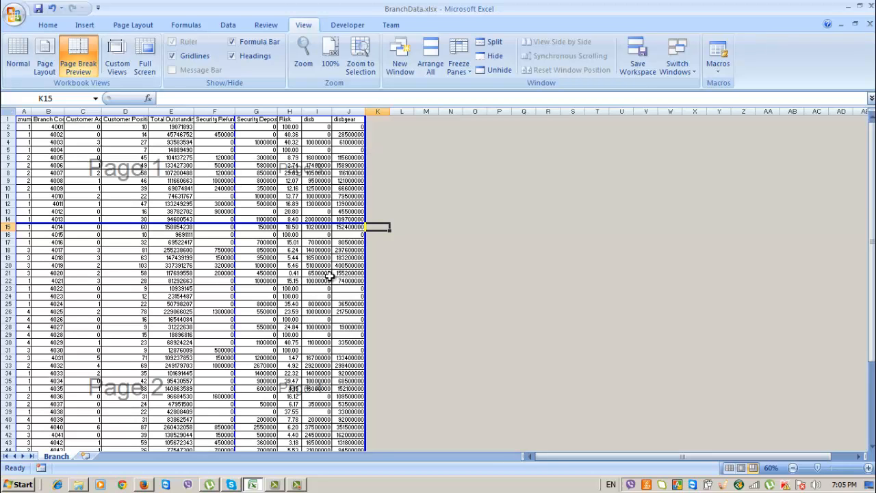
{"action": "scroll", "coordinate": [293, 311], "scroll_direction": "down", "scroll_amount": 15}
{"action": "scroll", "coordinate": [292, 311], "scroll_direction": "up", "scroll_amount": 15}
Step: Move the vertical page break beside Security Refund out to the outer edge of the disbyear column
{"action": "left_click", "coordinate": [868, 468]}
{"action": "left_click", "coordinate": [868, 468]}
{"action": "left_click", "coordinate": [867, 468]}
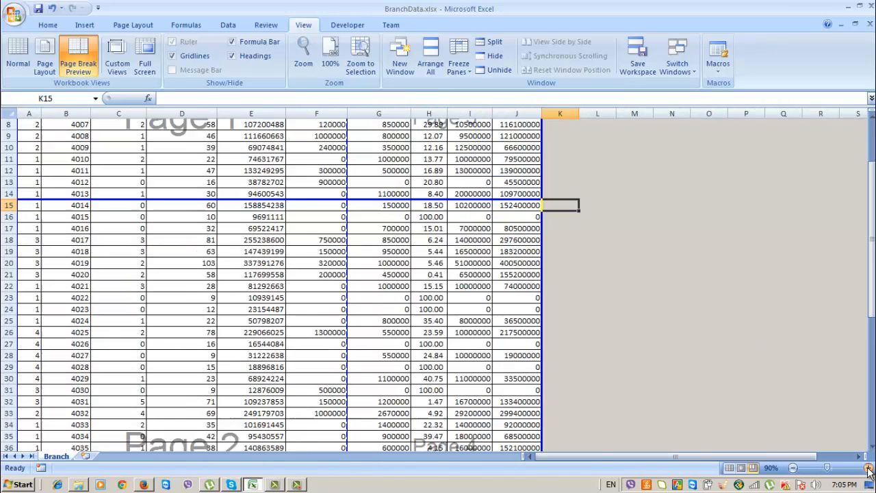
{"action": "left_click", "coordinate": [868, 468]}
{"action": "scroll", "coordinate": [795, 276], "scroll_direction": "up", "scroll_amount": 3}
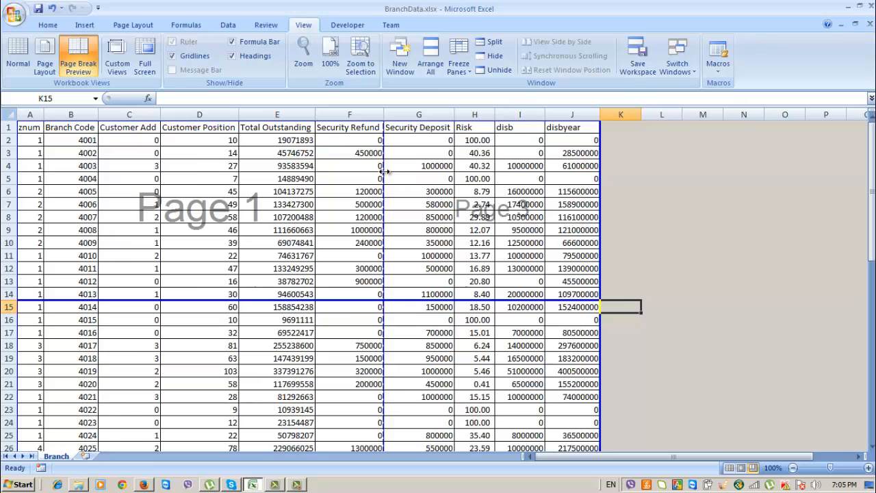
{"action": "left_click_drag", "start_coordinate": [385, 174], "coordinate": [591, 166]}
{"action": "scroll", "coordinate": [438, 185], "scroll_direction": "down", "scroll_amount": 8}
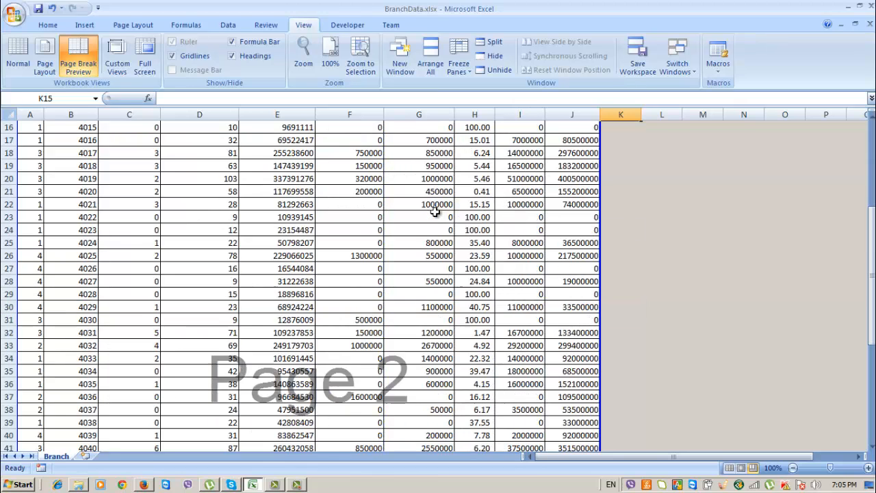
{"action": "scroll", "coordinate": [390, 303], "scroll_direction": "up", "scroll_amount": 7}
{"action": "scroll", "coordinate": [380, 307], "scroll_direction": "up", "scroll_amount": 1}
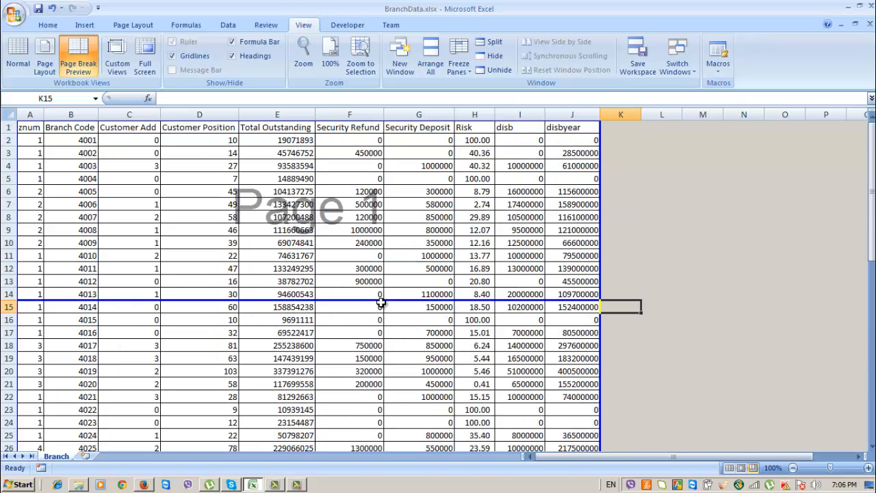
Step: Move the horizontal page break from below row 14 to below row 27 and check both pages
{"action": "left_click", "coordinate": [409, 296]}
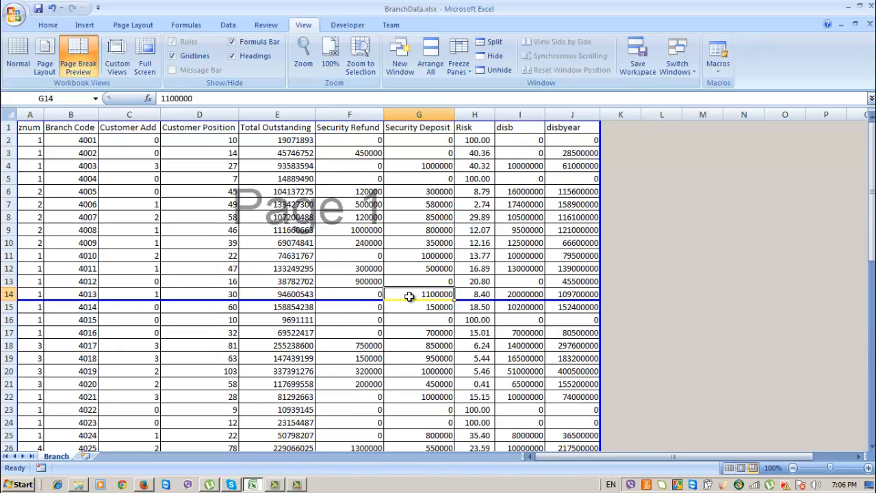
{"action": "left_click_drag", "start_coordinate": [374, 301], "coordinate": [376, 348]}
{"action": "scroll", "coordinate": [458, 314], "scroll_direction": "down", "scroll_amount": 12}
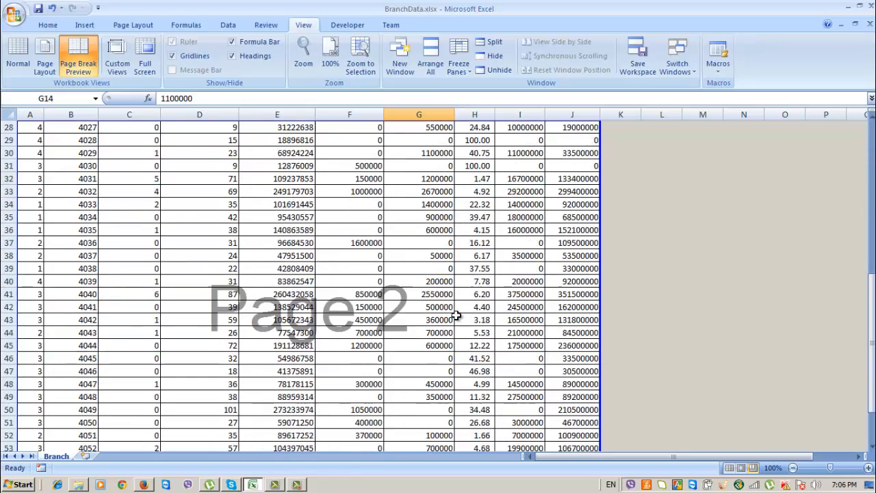
{"action": "scroll", "coordinate": [455, 313], "scroll_direction": "up", "scroll_amount": 14}
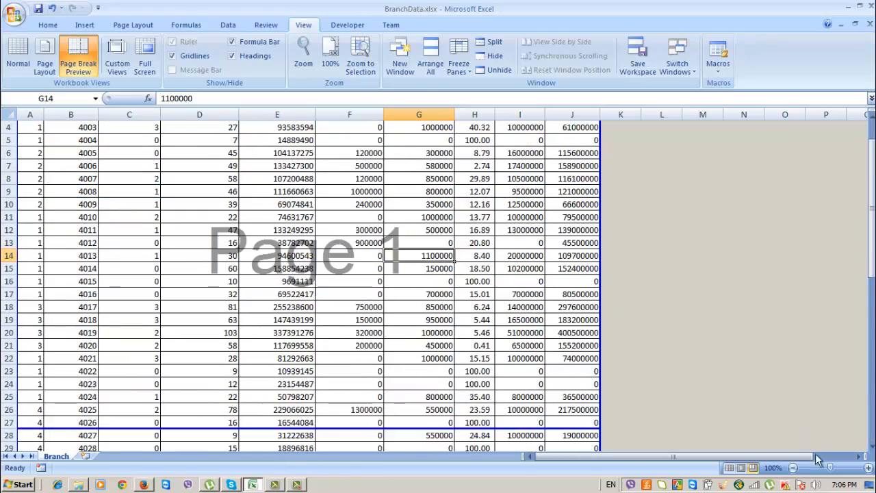
{"action": "left_click", "coordinate": [794, 467]}
{"action": "left_click", "coordinate": [793, 467]}
{"action": "left_click", "coordinate": [794, 467]}
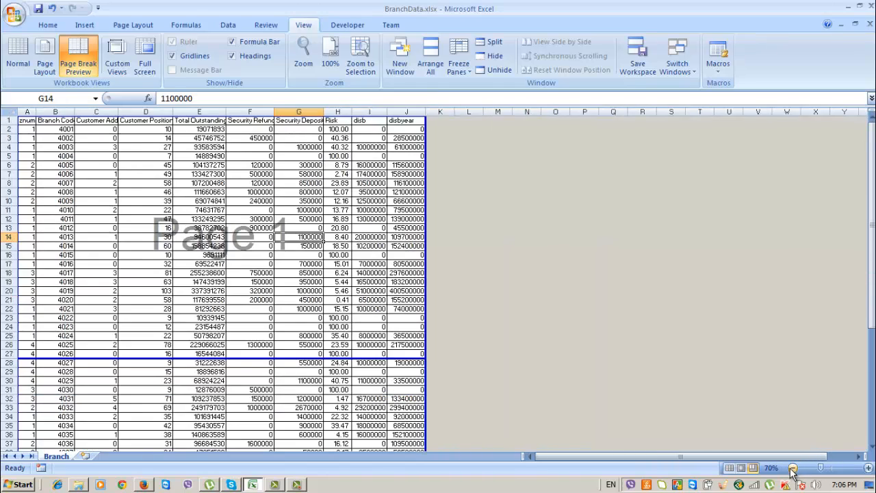
{"action": "left_click", "coordinate": [794, 468]}
{"action": "left_click", "coordinate": [793, 467]}
{"action": "scroll", "coordinate": [363, 420], "scroll_direction": "down", "scroll_amount": 2}
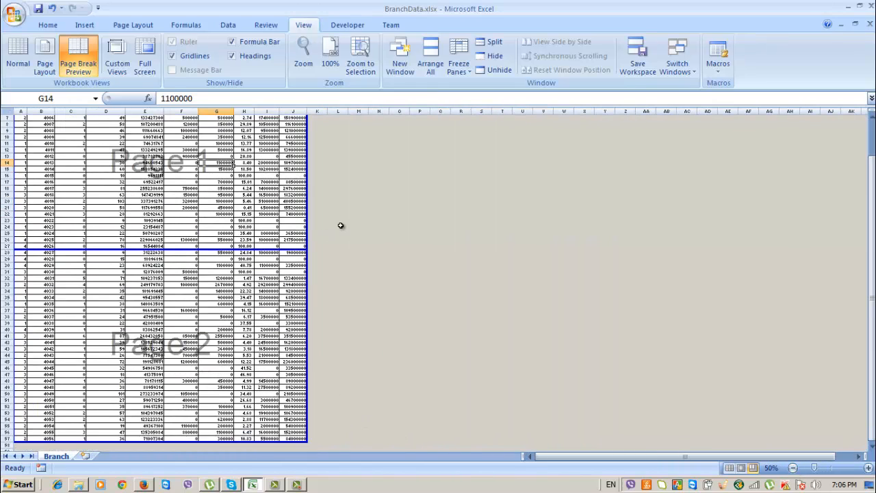
Step: Shrink the print area to end after the Total Outstanding column, and extend it back to include disbyear
{"action": "mouse_move", "coordinate": [310, 224]}
{"action": "left_mouse_down"}
{"action": "mouse_move", "coordinate": [110, 244]}
{"action": "mouse_move", "coordinate": [183, 238]}
{"action": "left_mouse_up"}
{"action": "left_click", "coordinate": [302, 233]}
{"action": "left_click", "coordinate": [228, 222]}
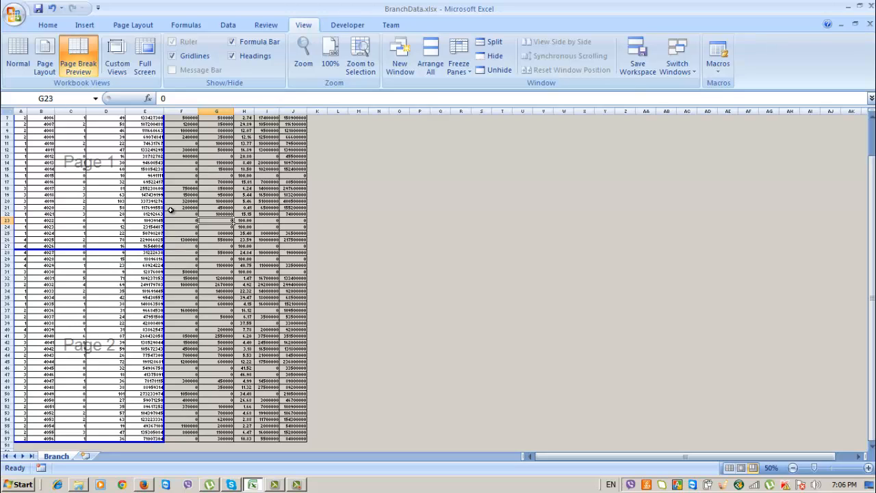
{"action": "left_click_drag", "start_coordinate": [166, 206], "coordinate": [308, 207]}
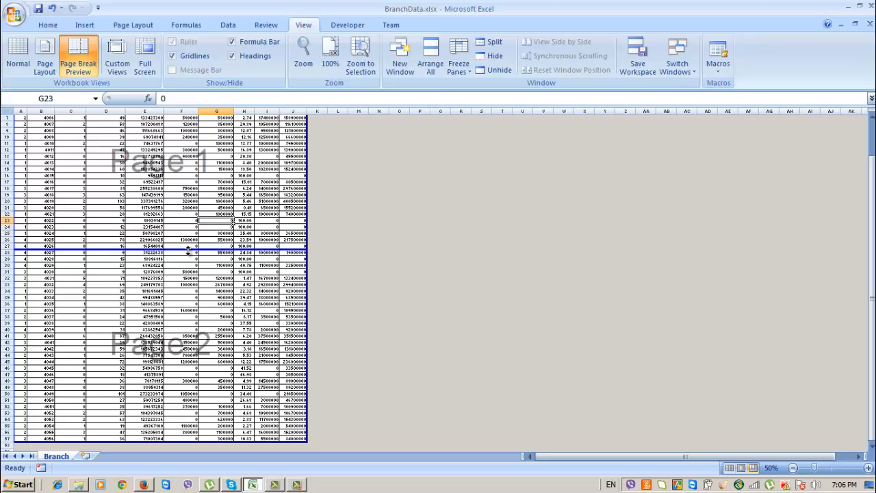
Step: Move the horizontal page break below row 27 down to the bottom edge of the data, past row 57
{"action": "left_click_drag", "start_coordinate": [188, 252], "coordinate": [190, 443]}
{"action": "scroll", "coordinate": [203, 285], "scroll_direction": "up", "scroll_amount": 2}
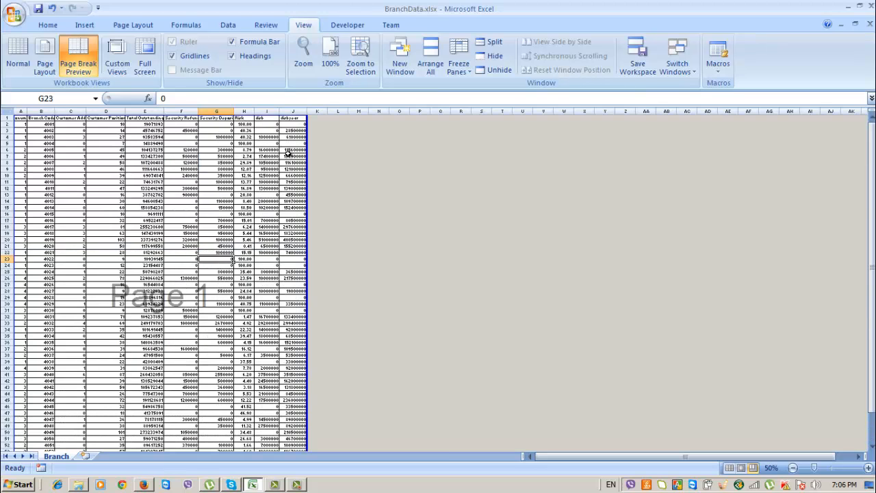
{"action": "scroll", "coordinate": [287, 154], "scroll_direction": "down", "scroll_amount": 7}
Step: Examine the sheet in print preview and its scaling in Page Setup, and return to Page Break Preview without changes
{"action": "left_click", "coordinate": [14, 13]}
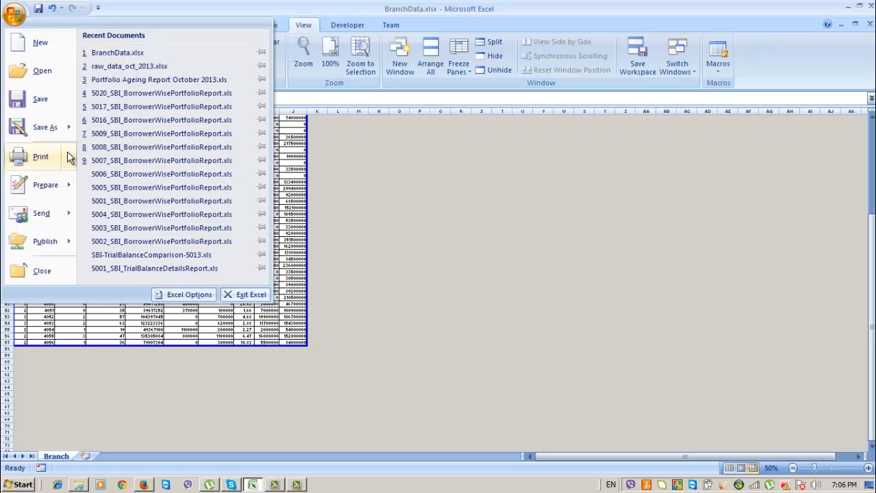
{"action": "mouse_move", "coordinate": [67, 157]}
{"action": "left_click", "coordinate": [146, 145]}
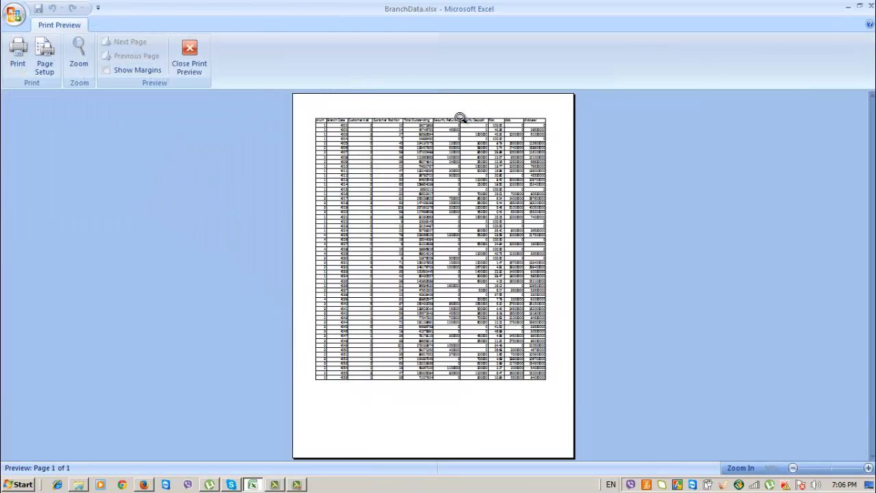
{"action": "left_click", "coordinate": [45, 54]}
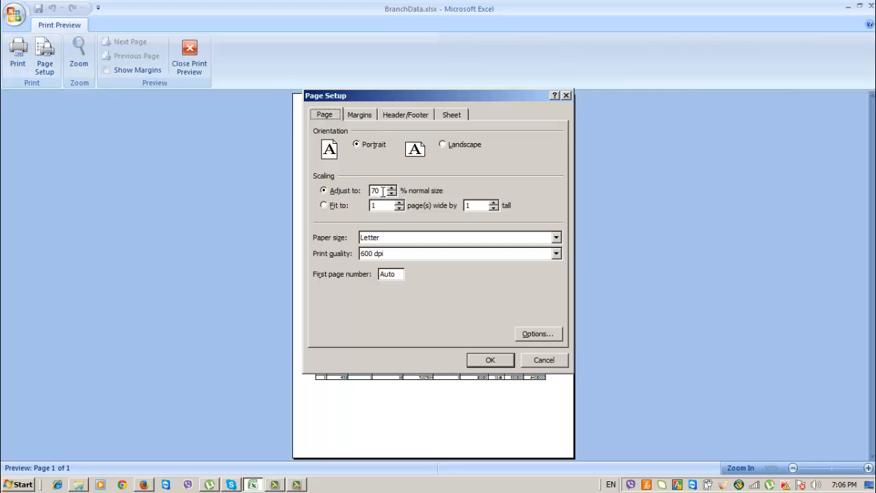
{"action": "left_click", "coordinate": [550, 358]}
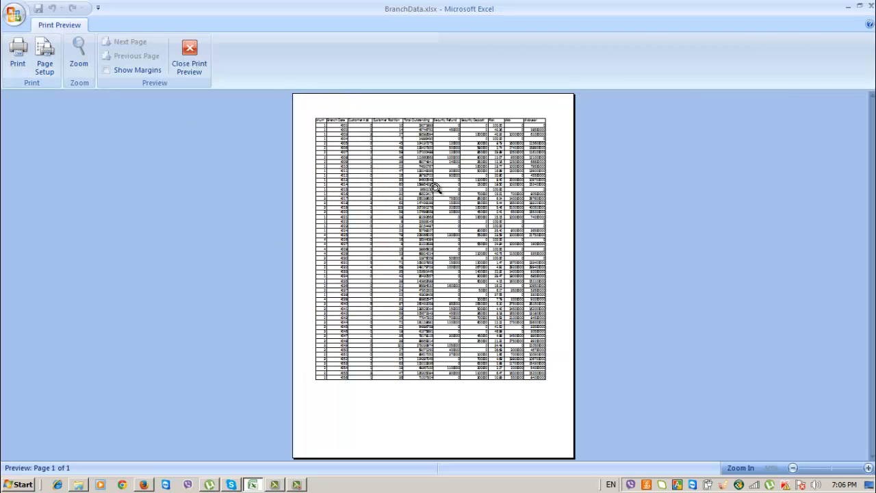
{"action": "left_click", "coordinate": [189, 58]}
{"action": "scroll", "coordinate": [361, 191], "scroll_direction": "up", "scroll_amount": 7}
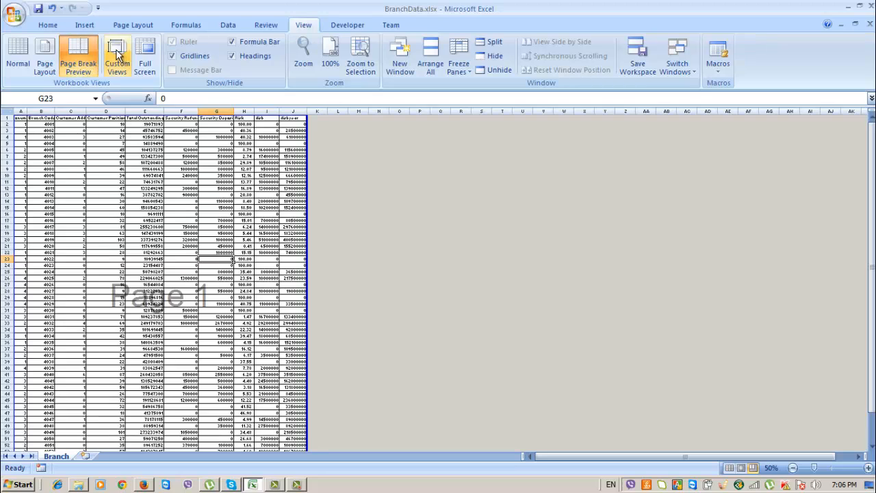
Step: Show the sheet full screen and extend the print area beyond the data to column AG and row 68
{"action": "left_click", "coordinate": [144, 60]}
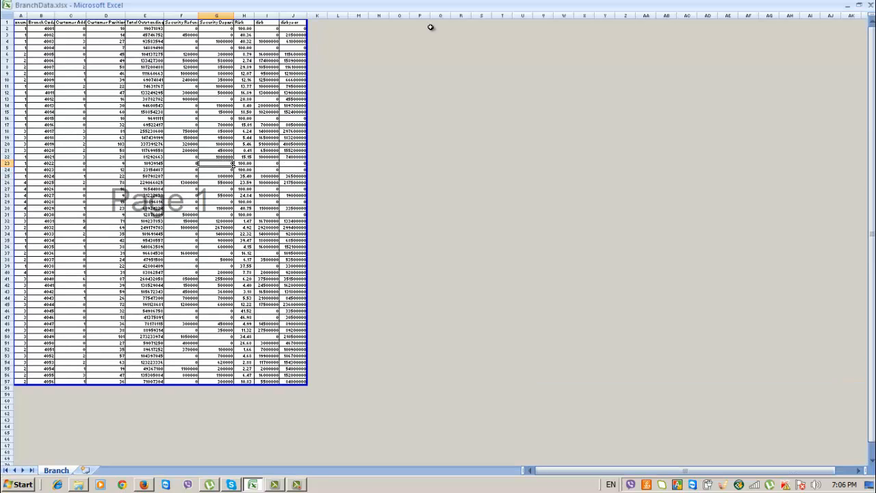
{"action": "left_click_drag", "start_coordinate": [308, 385], "coordinate": [633, 445]}
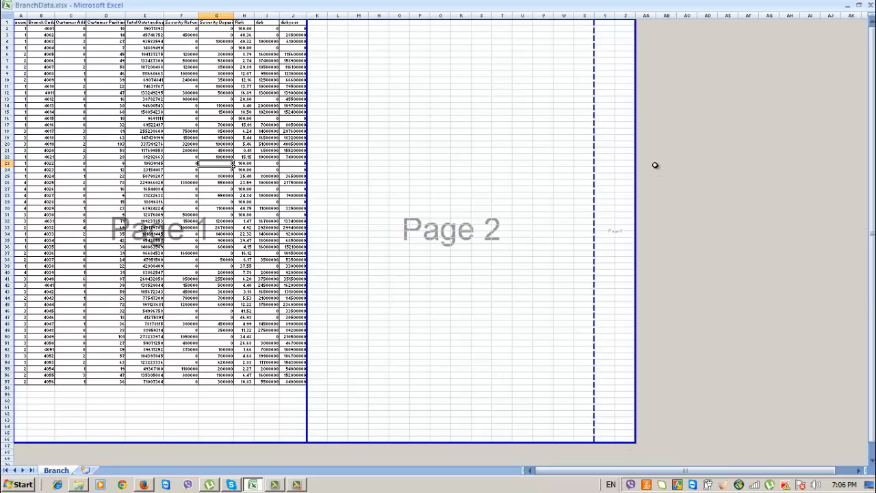
{"action": "left_click_drag", "start_coordinate": [637, 156], "coordinate": [777, 172]}
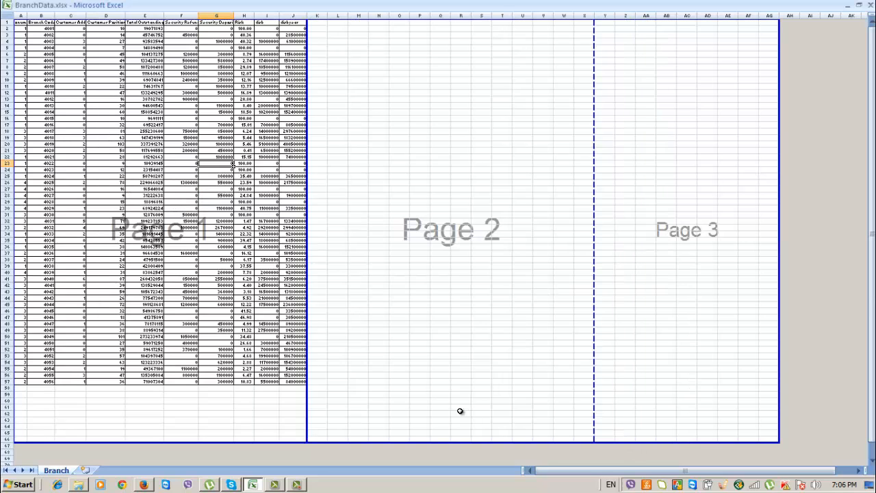
{"action": "left_click_drag", "start_coordinate": [472, 441], "coordinate": [475, 455]}
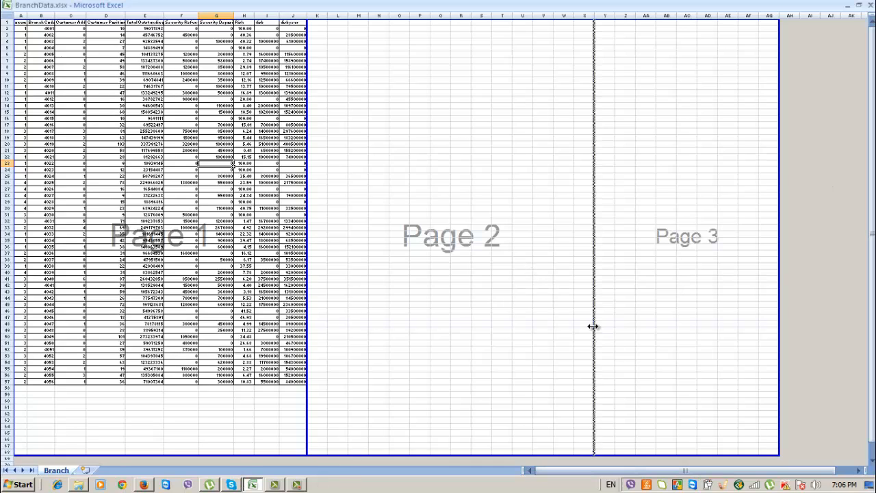
Step: Move the page break between pages 2 and 3 to just after Total Outstanding, check the pages, and leave full screen
{"action": "left_click_drag", "start_coordinate": [592, 326], "coordinate": [173, 327]}
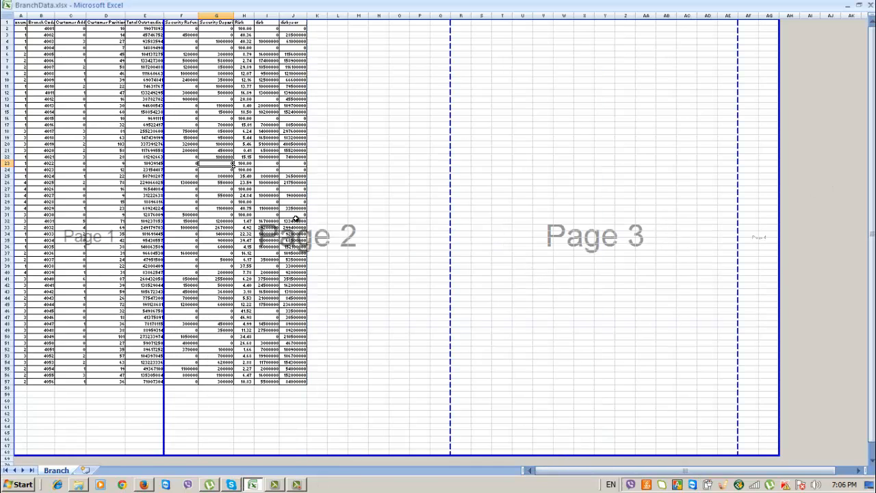
{"action": "left_click", "coordinate": [106, 189]}
{"action": "left_click", "coordinate": [232, 201]}
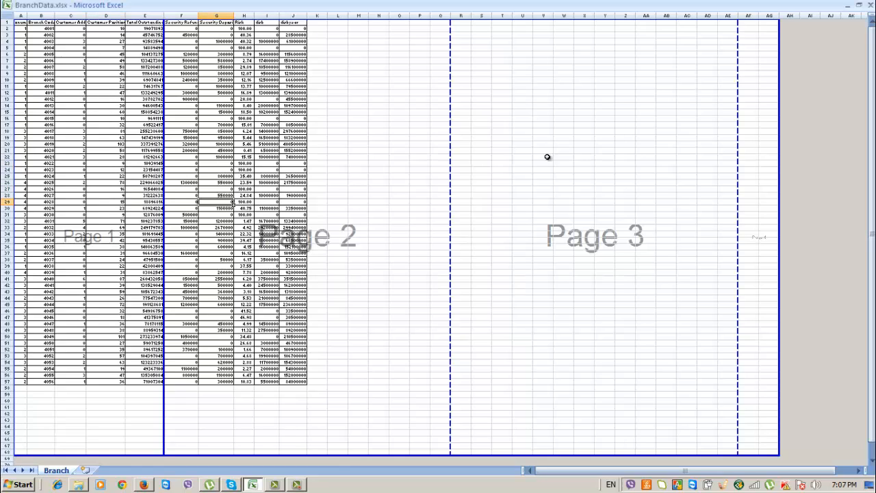
{"action": "left_click", "coordinate": [557, 159]}
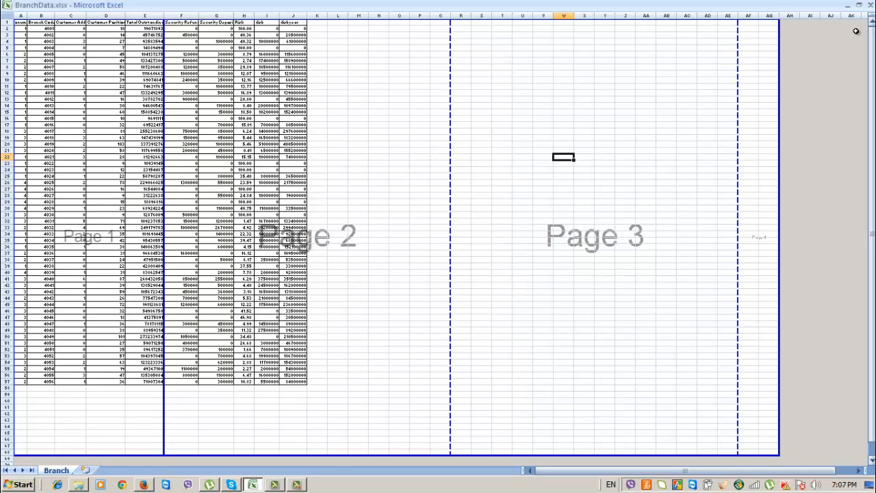
{"action": "left_click", "coordinate": [860, 5]}
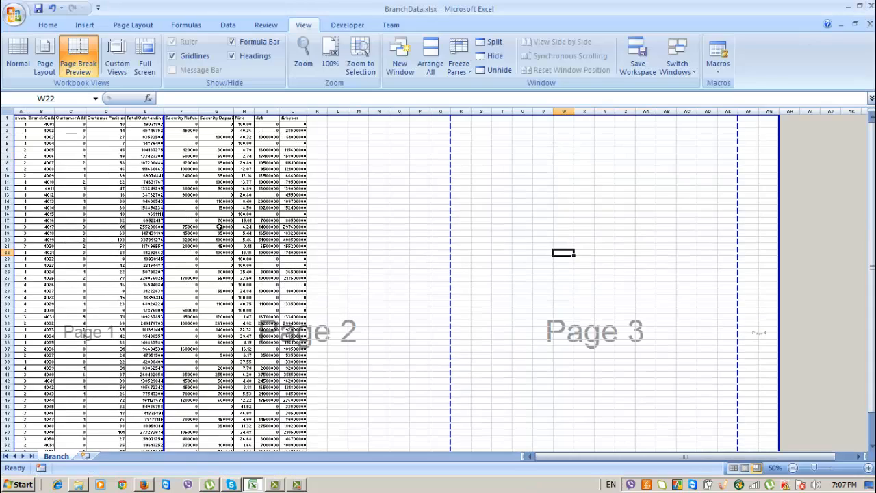
Step: Return the Branch sheet to Normal view and look over its page break lines
{"action": "left_click", "coordinate": [401, 220]}
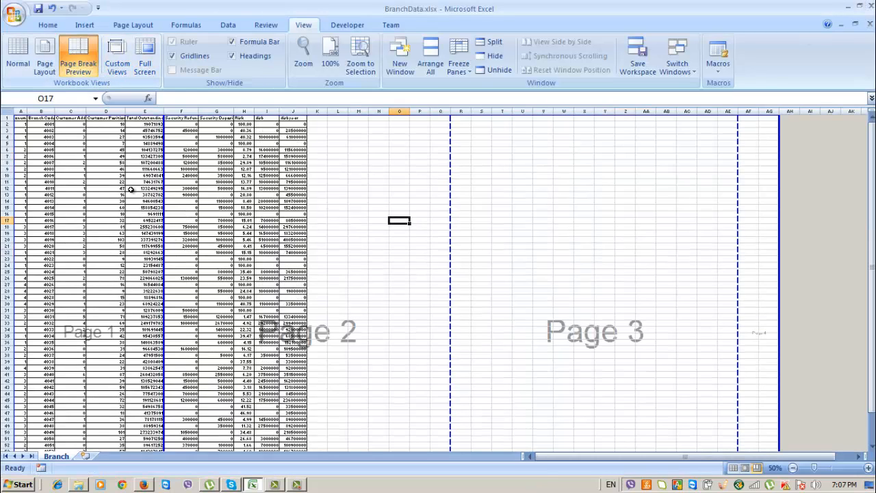
{"action": "left_click", "coordinate": [18, 55]}
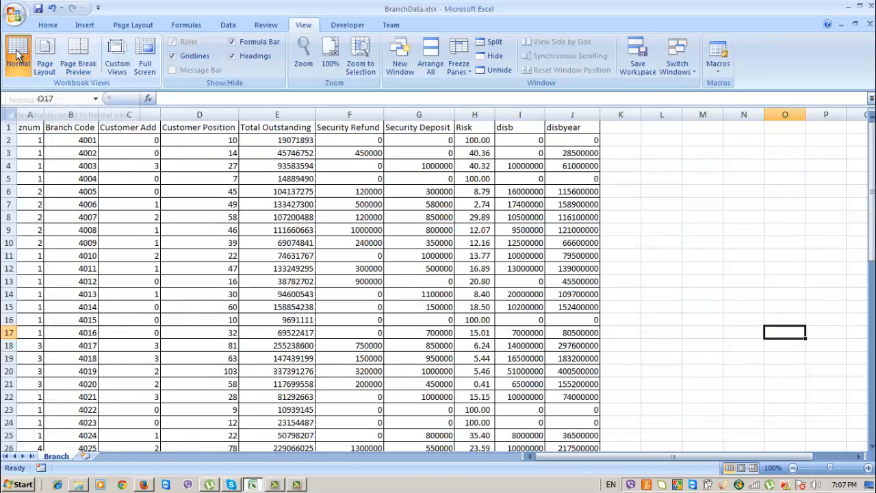
{"action": "left_click", "coordinate": [401, 235]}
{"action": "scroll", "coordinate": [476, 335], "scroll_direction": "down", "scroll_amount": 7}
{"action": "scroll", "coordinate": [476, 336], "scroll_direction": "up", "scroll_amount": 7}
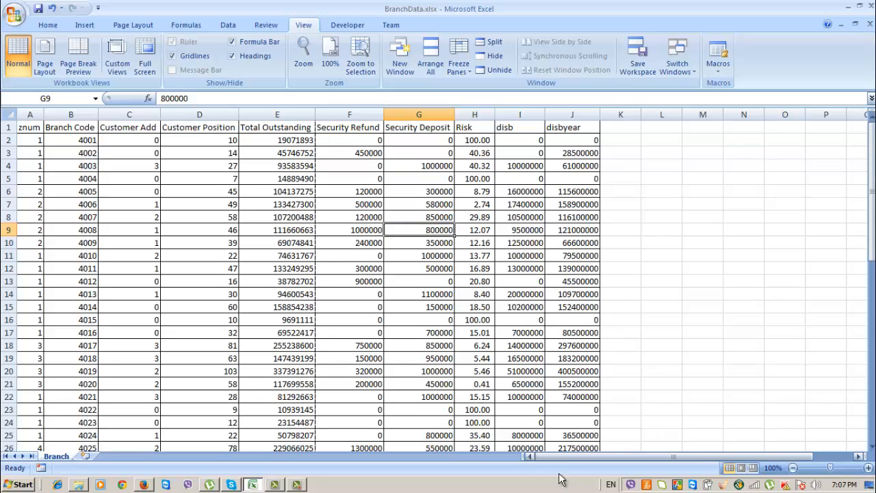
Step: Check the page break after column Q beyond the data, and look over the pages in Page Layout view
{"action": "left_click_drag", "start_coordinate": [578, 457], "coordinate": [746, 441]}
{"action": "left_click", "coordinate": [815, 155]}
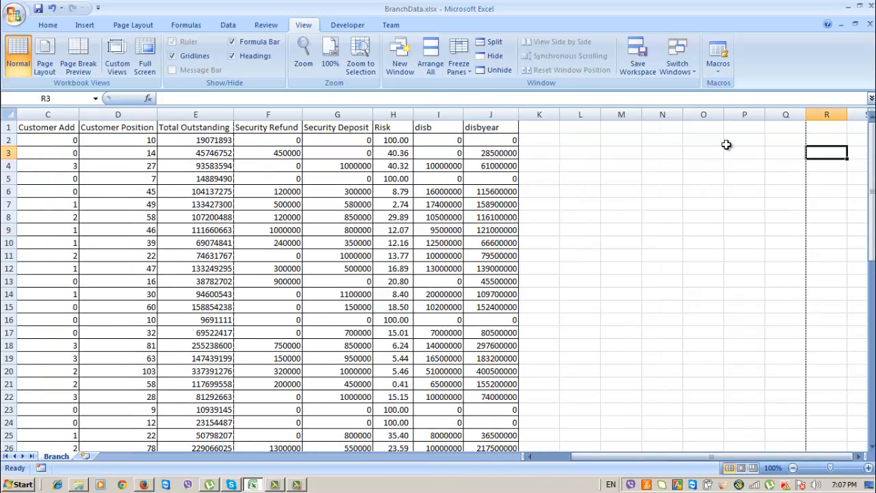
{"action": "left_click", "coordinate": [726, 144]}
{"action": "left_click", "coordinate": [785, 167]}
{"action": "left_click", "coordinate": [787, 130]}
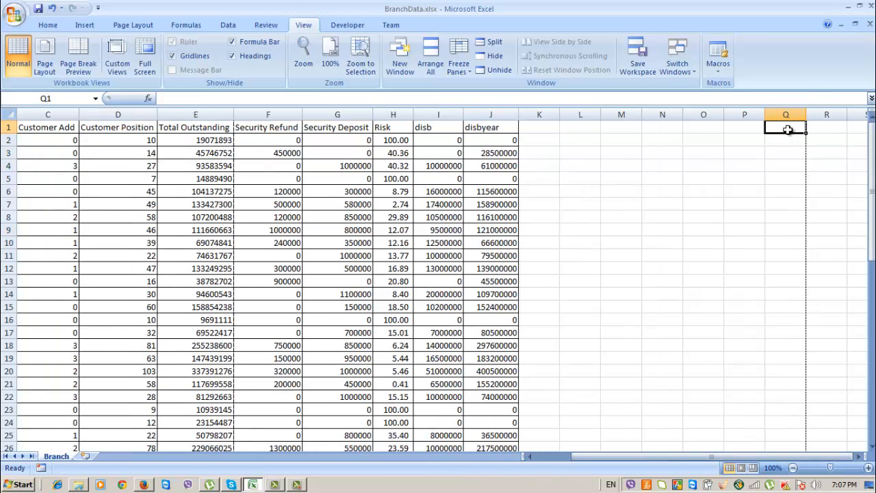
{"action": "left_click", "coordinate": [44, 58]}
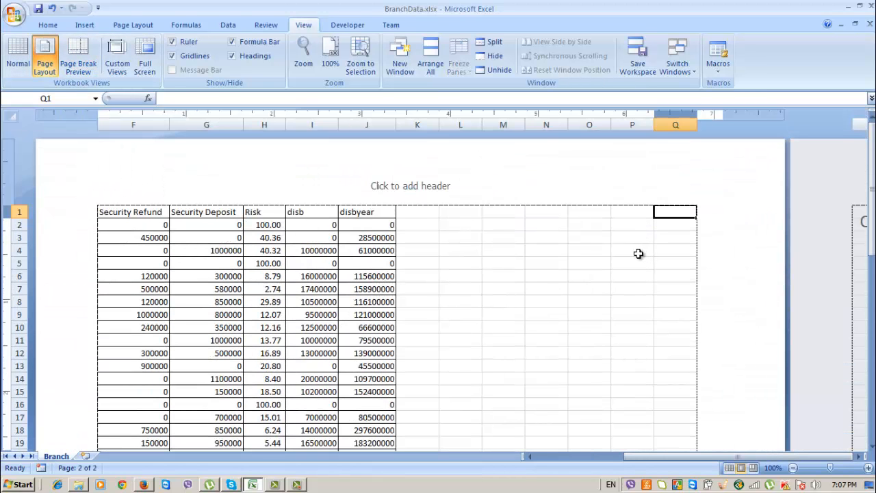
{"action": "scroll", "coordinate": [478, 191], "scroll_direction": "down", "scroll_amount": 10}
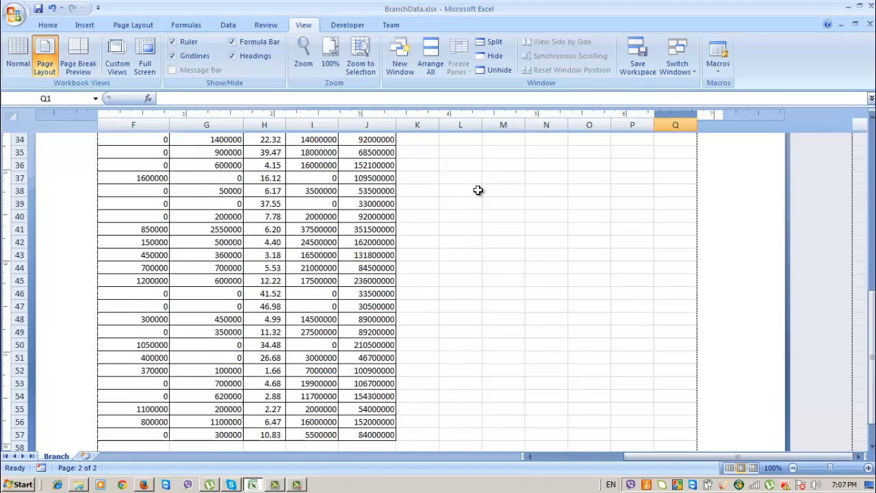
{"action": "scroll", "coordinate": [478, 191], "scroll_direction": "up", "scroll_amount": 10}
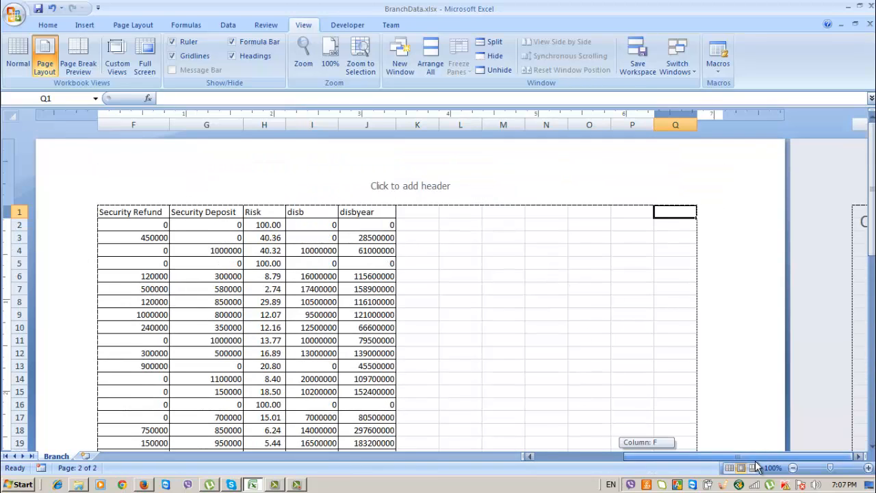
{"action": "left_click_drag", "start_coordinate": [756, 465], "coordinate": [669, 465]}
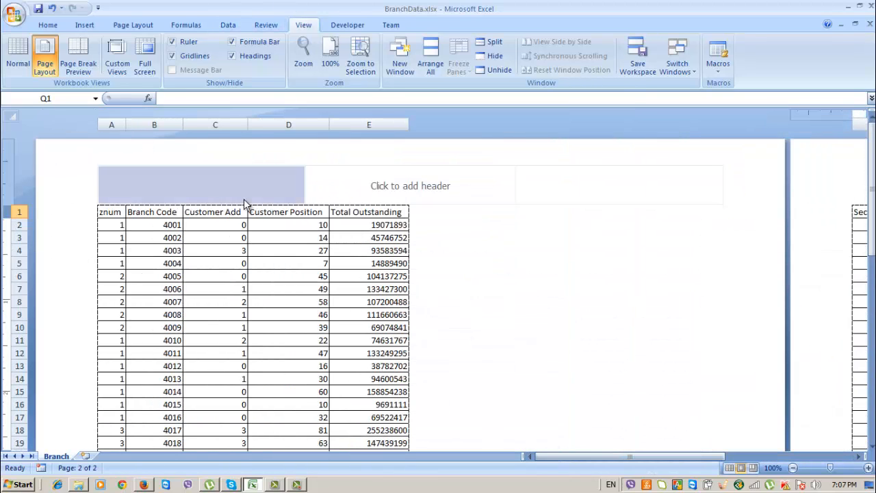
Step: In Page Break Preview, move the page break after Total Outstanding to just after disbyear and shrink the print area to column X
{"action": "left_click", "coordinate": [78, 60]}
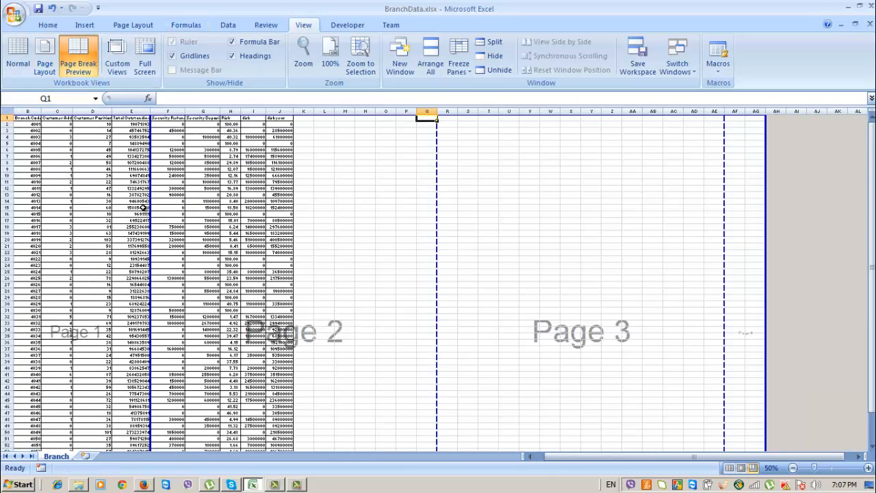
{"action": "left_click_drag", "start_coordinate": [154, 213], "coordinate": [294, 212]}
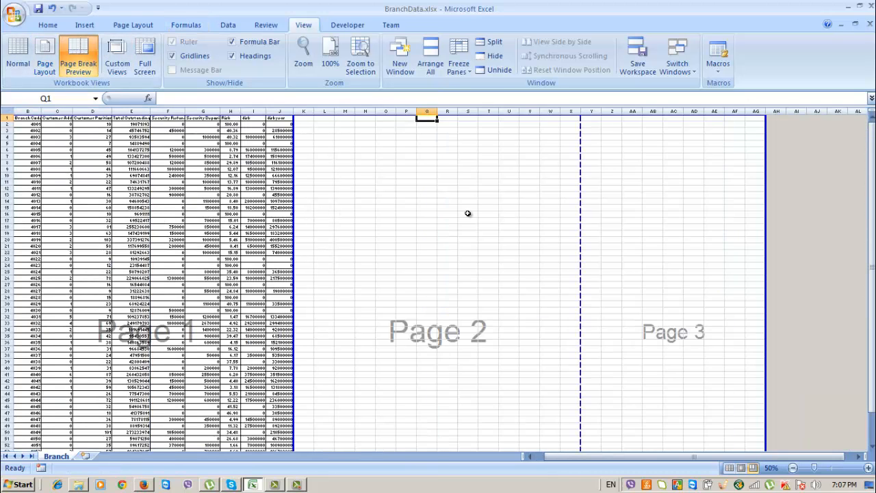
{"action": "left_click_drag", "start_coordinate": [760, 196], "coordinate": [581, 213]}
{"action": "scroll", "coordinate": [319, 301], "scroll_direction": "down", "scroll_amount": 5}
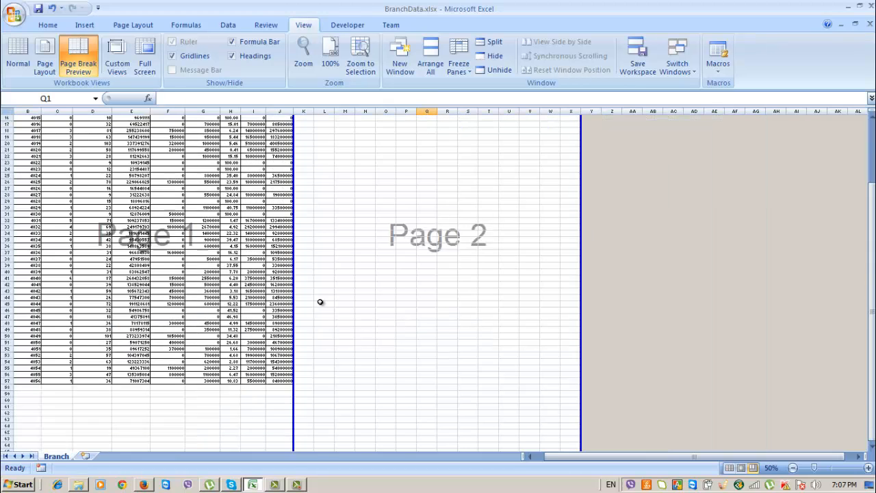
{"action": "scroll", "coordinate": [319, 313], "scroll_direction": "up", "scroll_amount": 5}
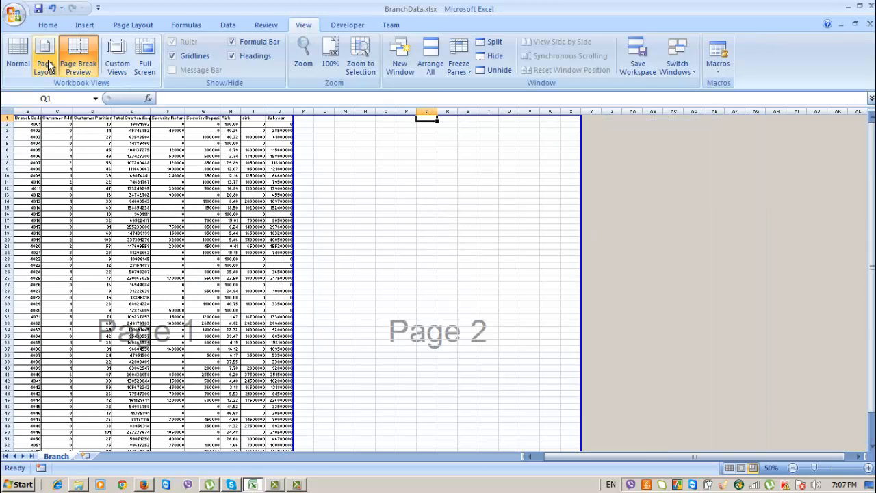
Step: Check how the data columns fit the first page in Normal and Page Layout views, ending in Normal view
{"action": "left_click", "coordinate": [17, 66]}
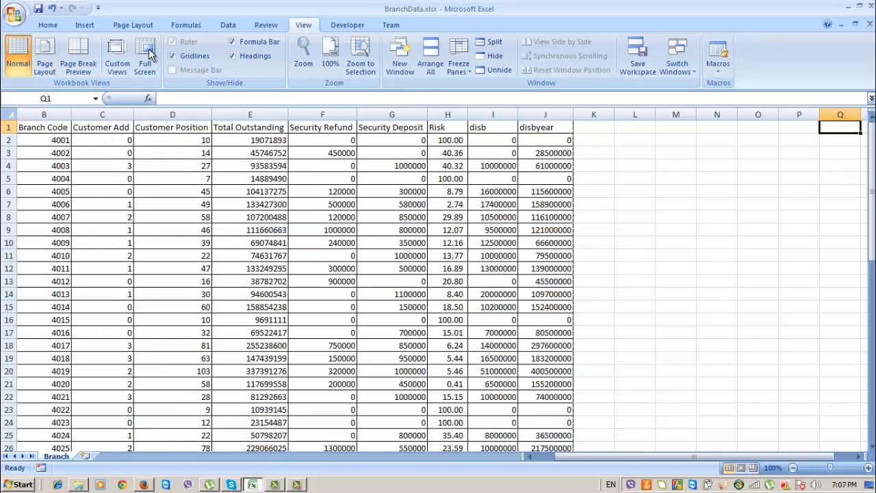
{"action": "left_click", "coordinate": [44, 56]}
{"action": "scroll", "coordinate": [508, 247], "scroll_direction": "down", "scroll_amount": 5}
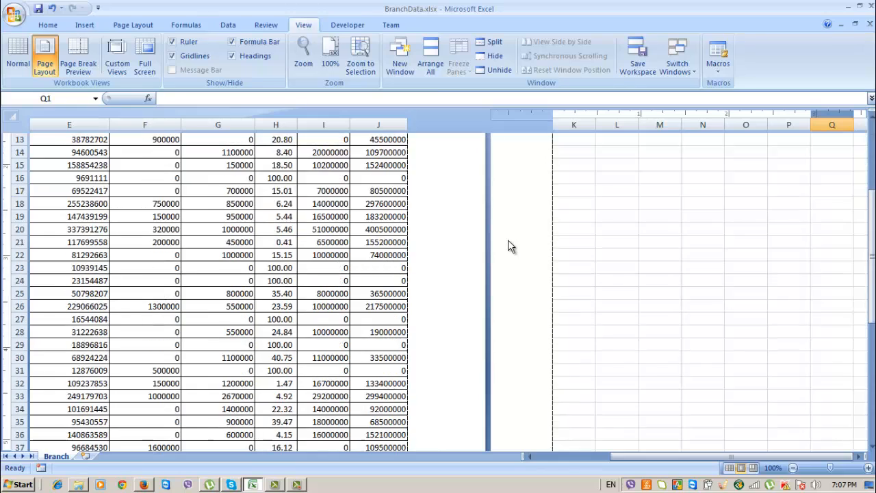
{"action": "scroll", "coordinate": [508, 245], "scroll_direction": "up", "scroll_amount": 5}
{"action": "left_click", "coordinate": [539, 456]}
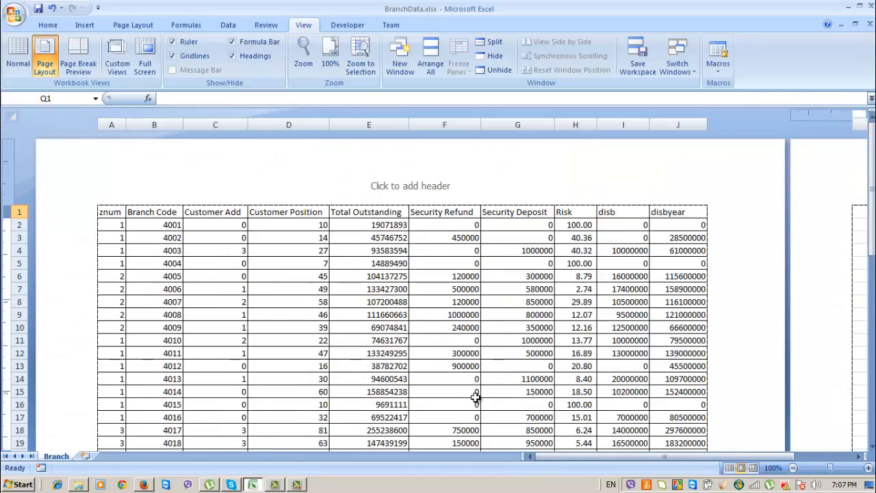
{"action": "scroll", "coordinate": [522, 376], "scroll_direction": "right", "scroll_amount": 2}
{"action": "left_click", "coordinate": [16, 56]}
Step: Clear the Branch sheet's print area
{"action": "left_click", "coordinate": [133, 25]}
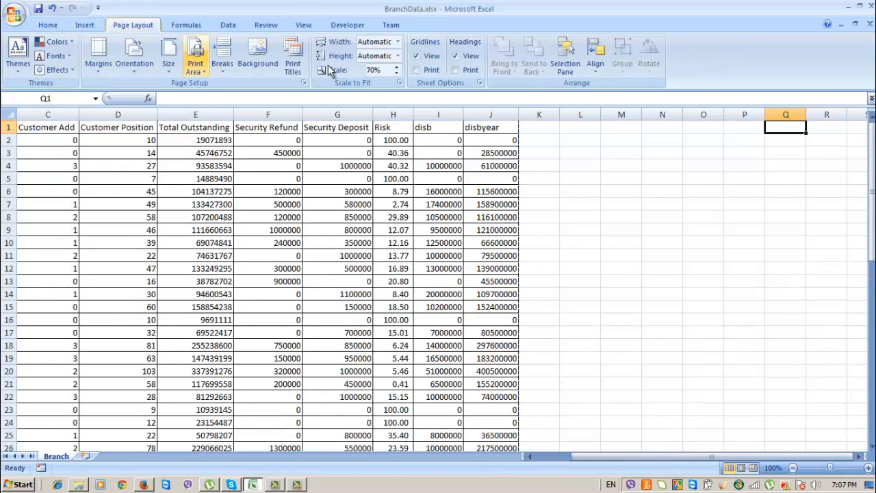
{"action": "left_click", "coordinate": [350, 269]}
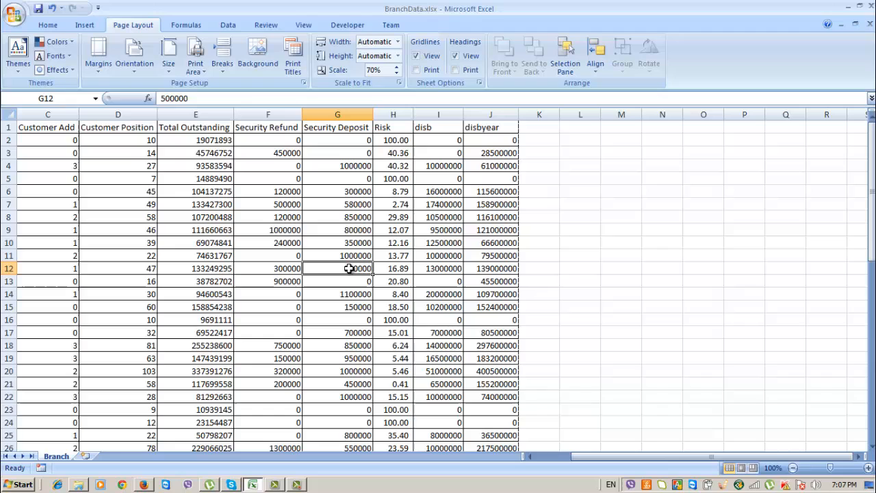
{"action": "left_click", "coordinate": [130, 180]}
{"action": "left_click", "coordinate": [118, 140]}
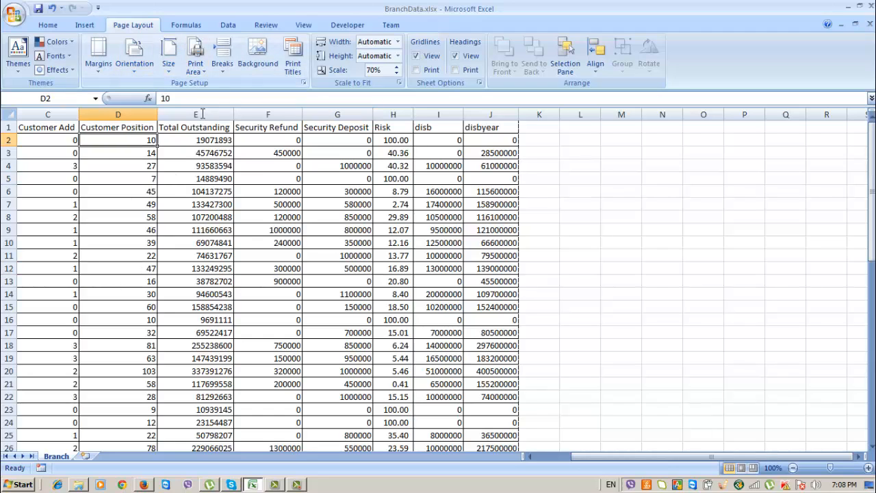
{"action": "left_click", "coordinate": [200, 68]}
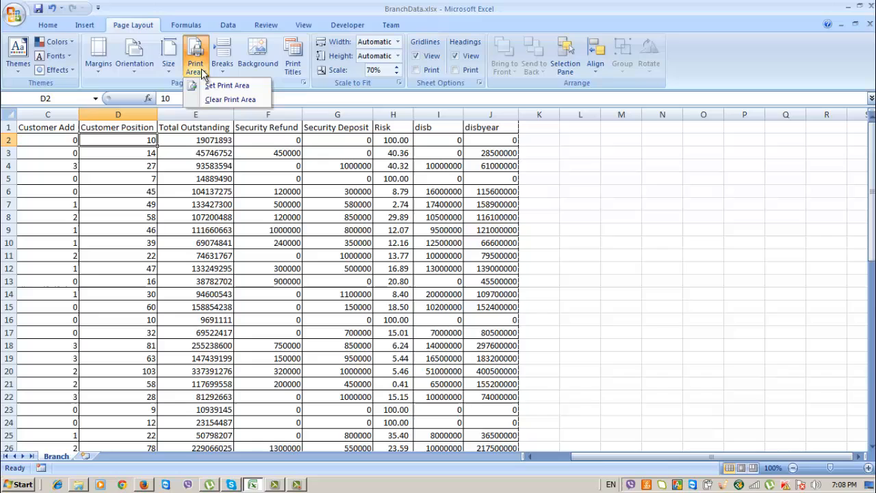
{"action": "left_click", "coordinate": [231, 100]}
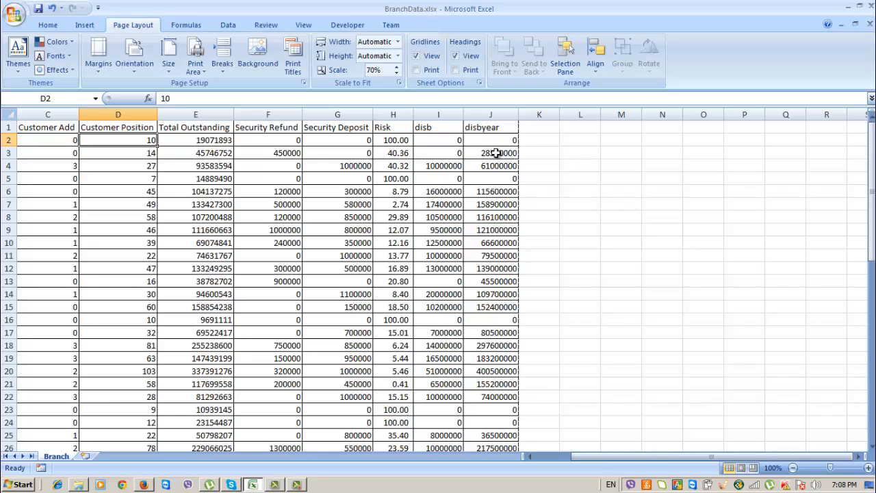
Step: Set the range C1:G18, from Customer Add to Security Deposit, as the print area
{"action": "left_click", "coordinate": [197, 70]}
{"action": "left_click", "coordinate": [199, 128]}
{"action": "left_click_drag", "start_coordinate": [49, 127], "coordinate": [339, 345]}
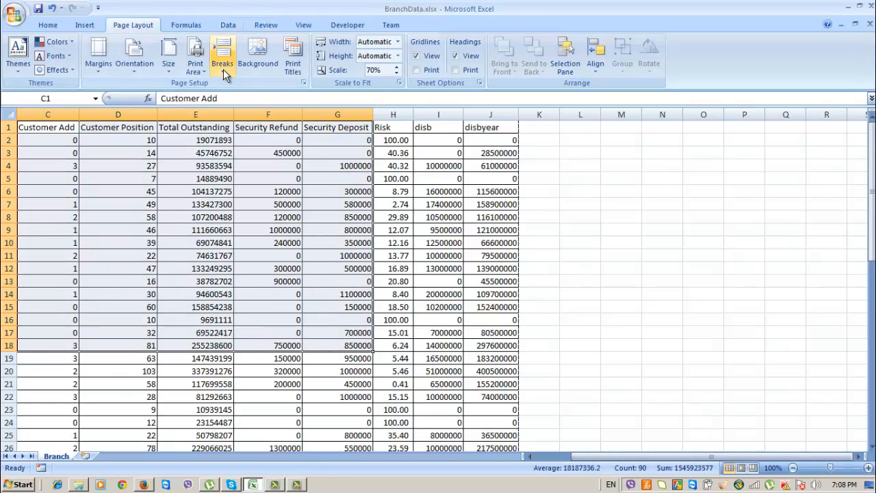
{"action": "left_click", "coordinate": [196, 63]}
{"action": "left_click", "coordinate": [207, 87]}
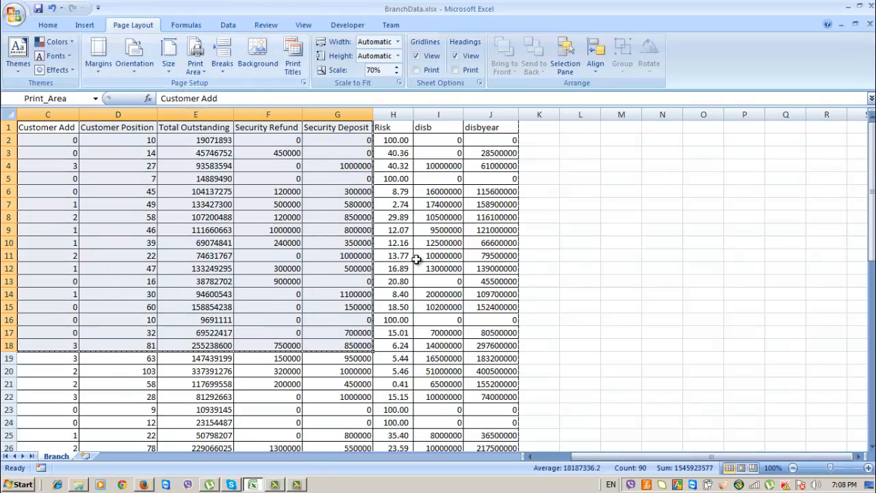
Step: Preview the print area with margins shown, and close the preview
{"action": "left_click", "coordinate": [393, 342]}
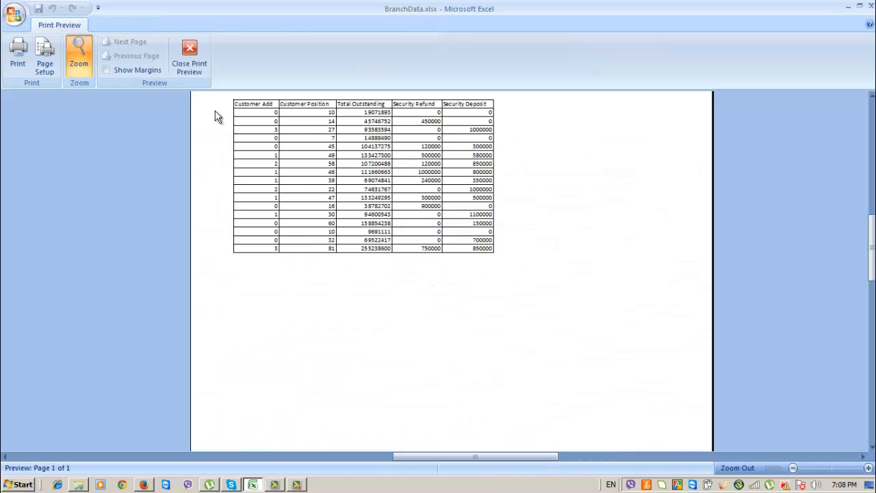
{"action": "left_click", "coordinate": [130, 70]}
{"action": "scroll", "coordinate": [307, 147], "scroll_direction": "up", "scroll_amount": 3}
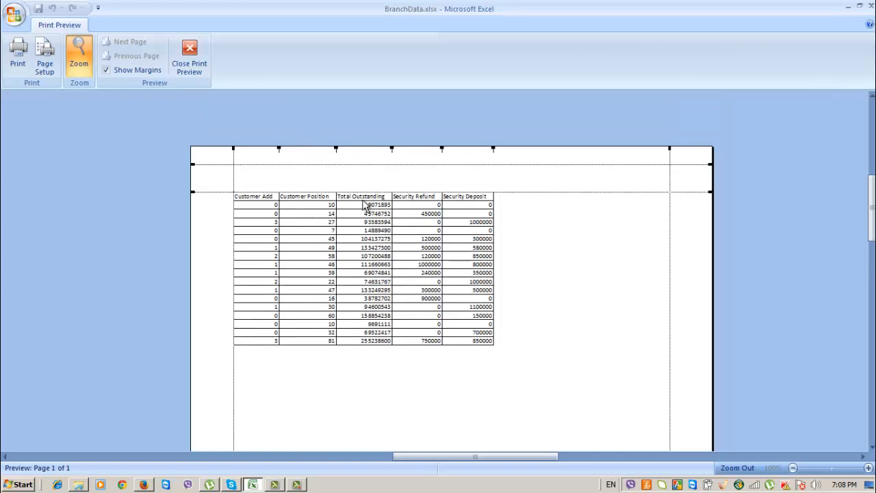
{"action": "left_click", "coordinate": [189, 55]}
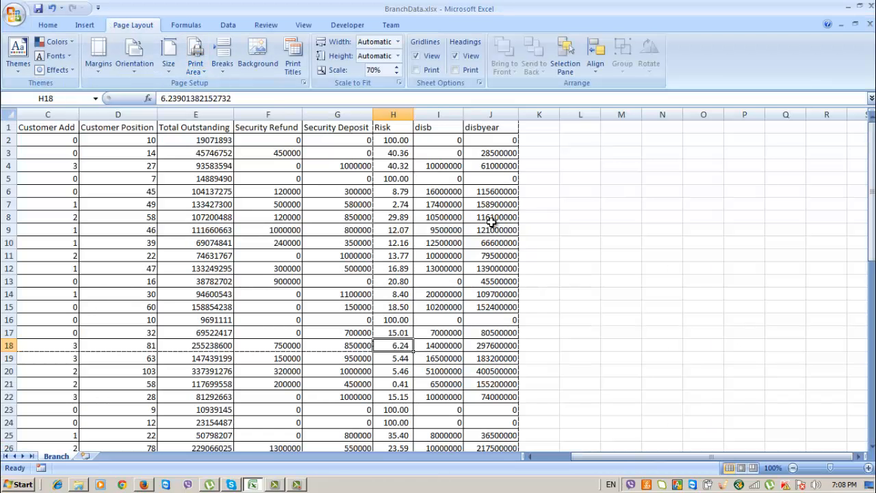
Step: Select the whole Branch sheet and clear the print area set on columns C to G
{"action": "left_click", "coordinate": [357, 281]}
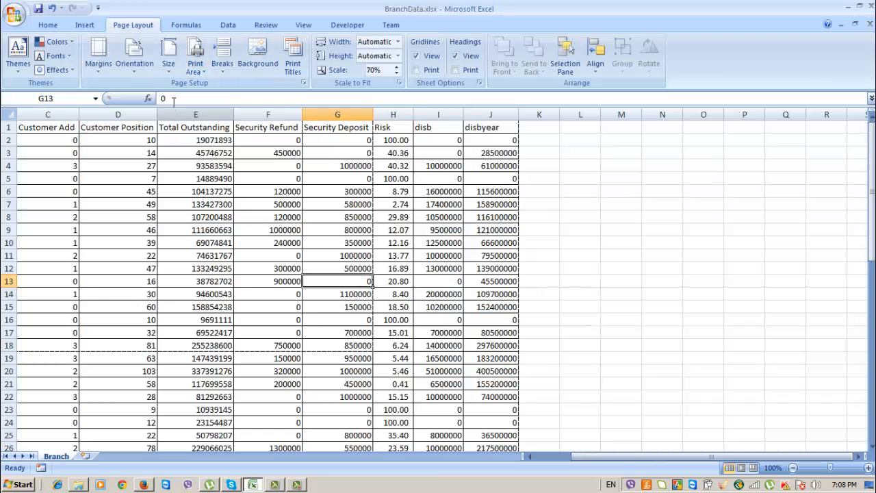
{"action": "left_click", "coordinate": [4, 114]}
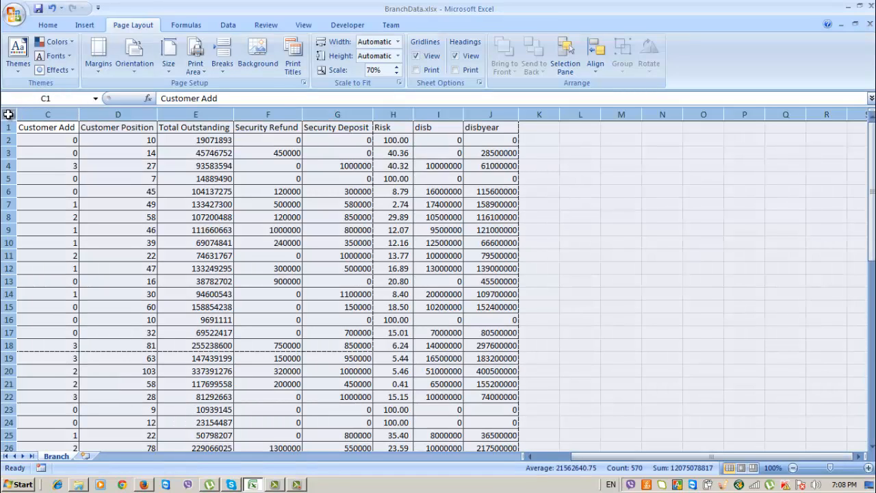
{"action": "left_click", "coordinate": [45, 140]}
{"action": "left_click", "coordinate": [47, 114]}
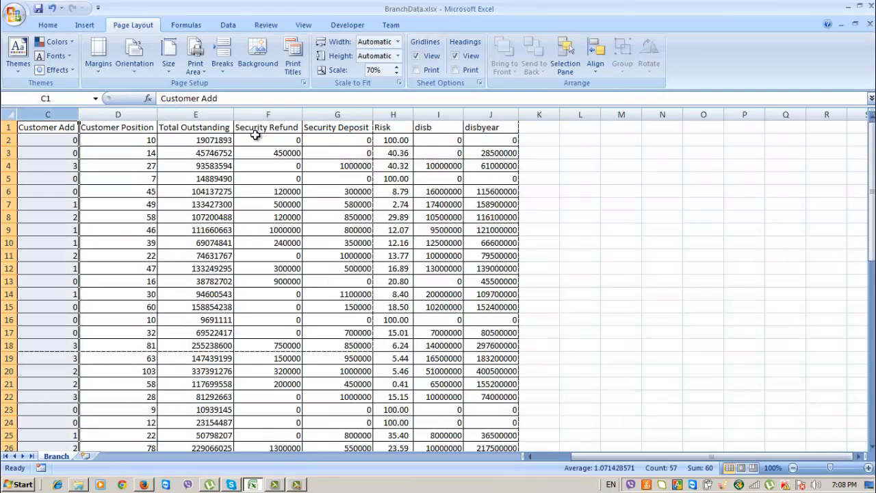
{"action": "left_click", "coordinate": [248, 231]}
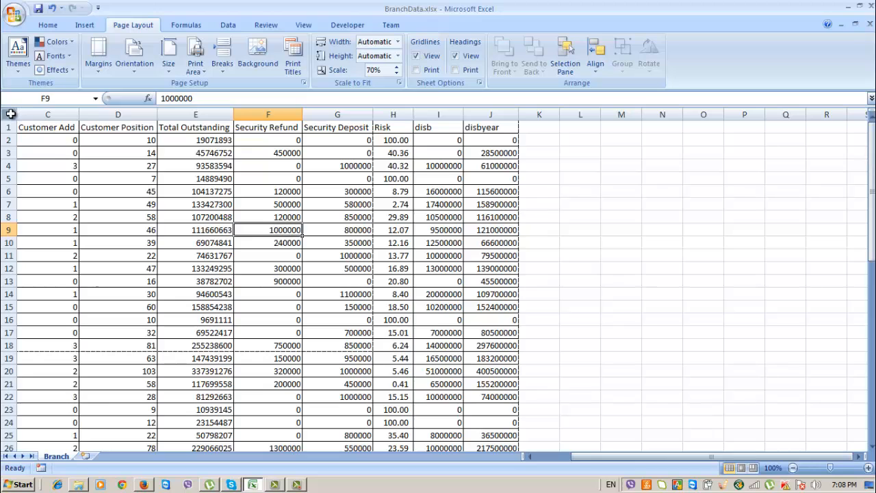
{"action": "left_click", "coordinate": [531, 456]}
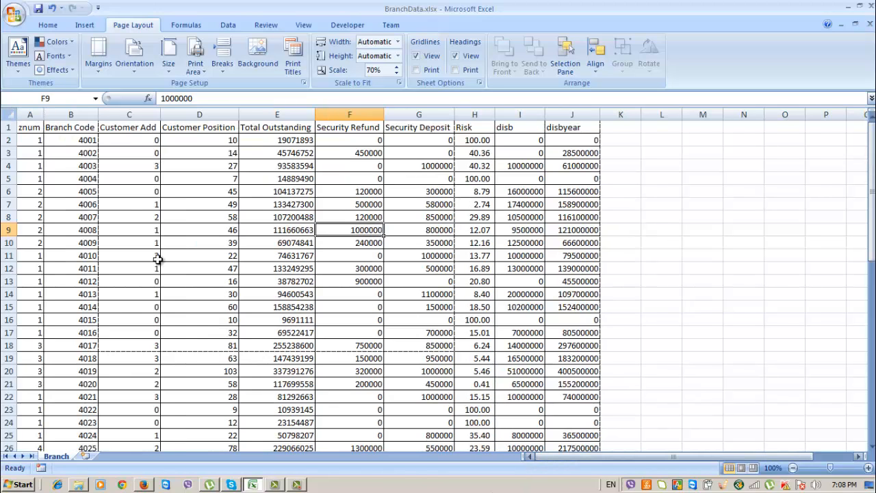
{"action": "left_click", "coordinate": [7, 114]}
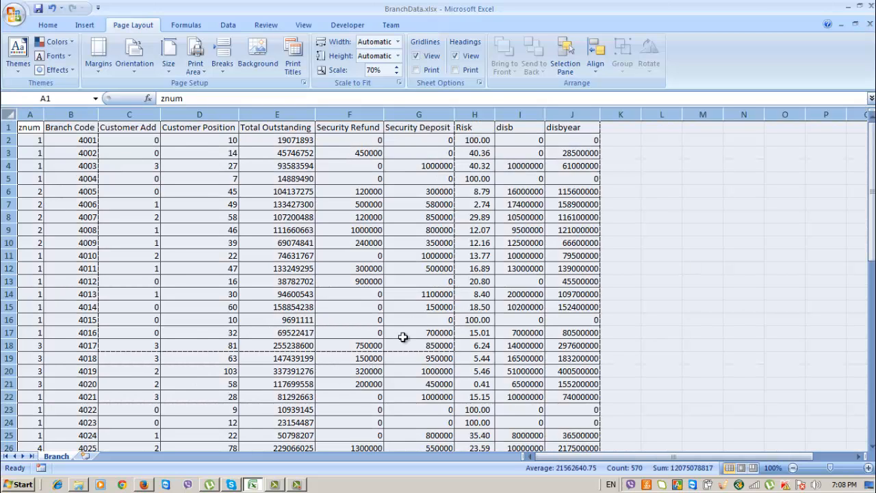
{"action": "left_click", "coordinate": [200, 72]}
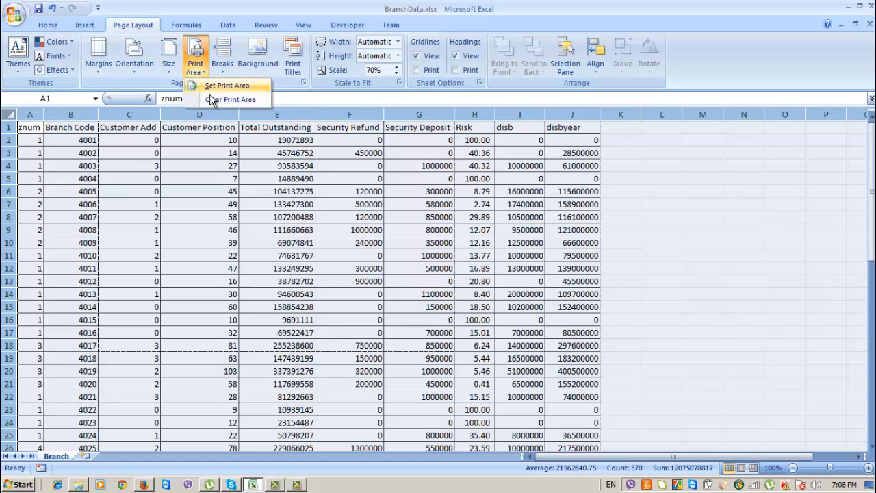
{"action": "left_click", "coordinate": [220, 99]}
Step: Examine the full sheet in print preview without a print area, and return to the worksheet
{"action": "left_click", "coordinate": [291, 229]}
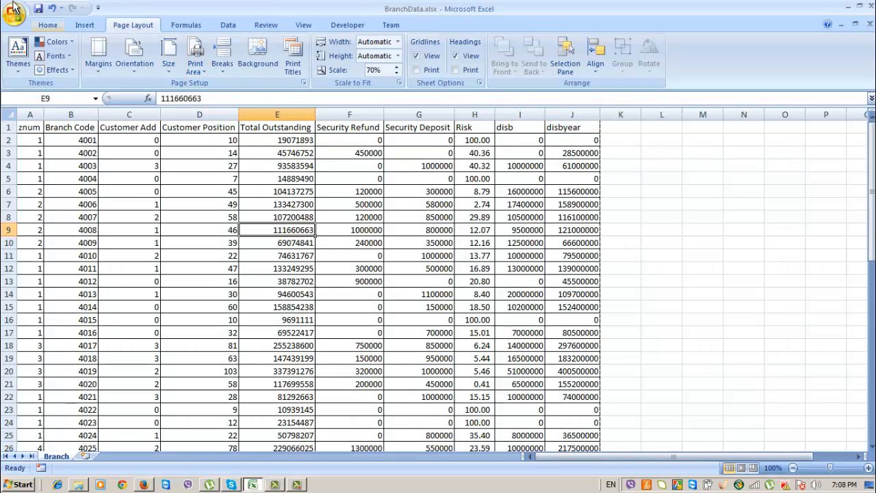
{"action": "left_click", "coordinate": [14, 14]}
{"action": "mouse_move", "coordinate": [41, 156]}
{"action": "left_click", "coordinate": [122, 128]}
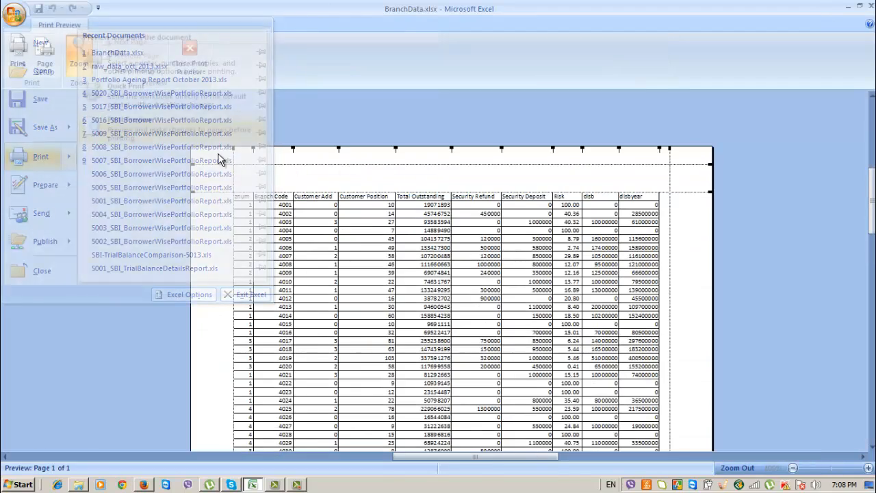
{"action": "left_click", "coordinate": [184, 68]}
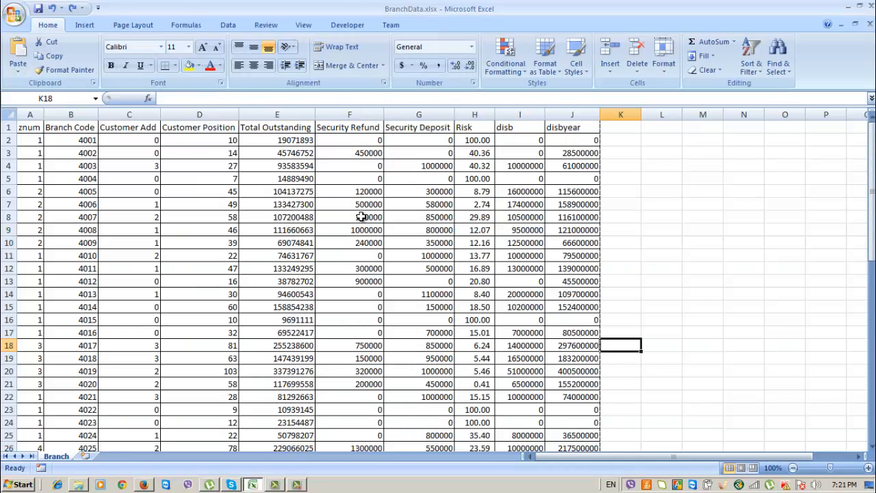
{"action": "scroll", "coordinate": [360, 216], "scroll_direction": "down", "scroll_amount": 16}
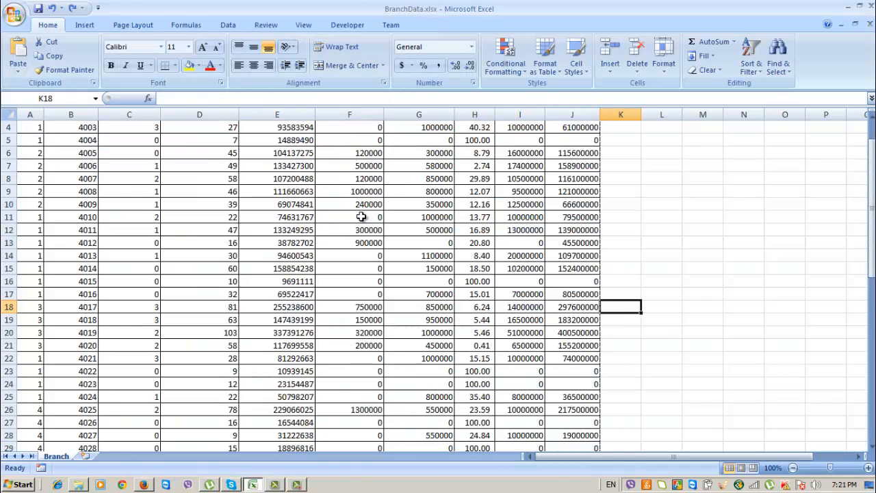
{"action": "scroll", "coordinate": [360, 216], "scroll_direction": "up", "scroll_amount": 16}
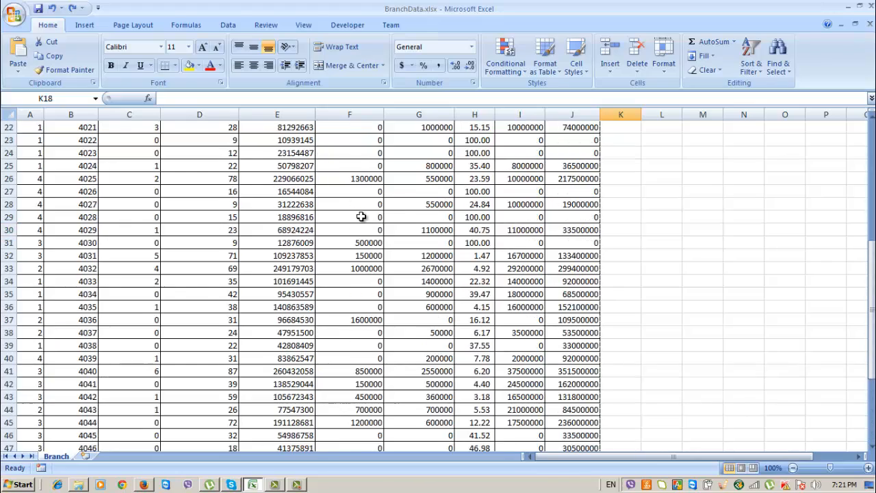
Step: Examine the last data rows of the Branch sheet down to row 57, and return to the header row
{"action": "scroll", "coordinate": [360, 216], "scroll_direction": "down", "scroll_amount": 13}
{"action": "scroll", "coordinate": [360, 216], "scroll_direction": "down", "scroll_amount": 3}
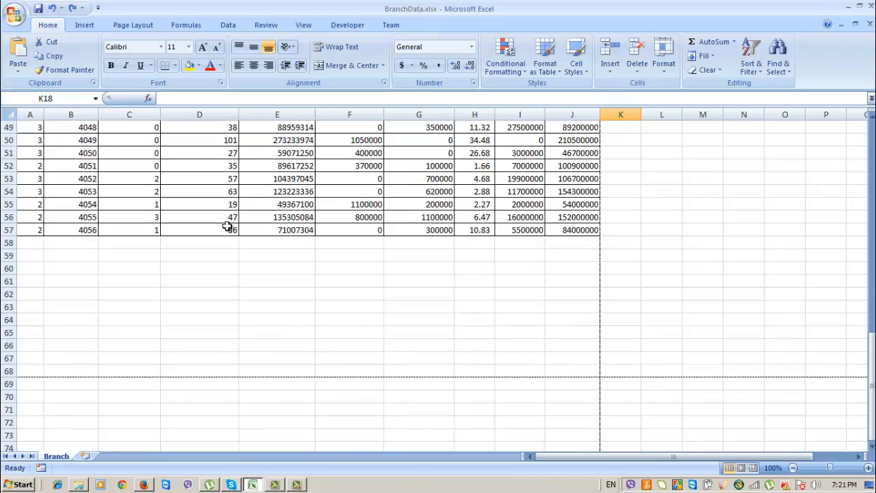
{"action": "left_click", "coordinate": [84, 230]}
{"action": "left_click", "coordinate": [479, 234]}
{"action": "left_click", "coordinate": [588, 232]}
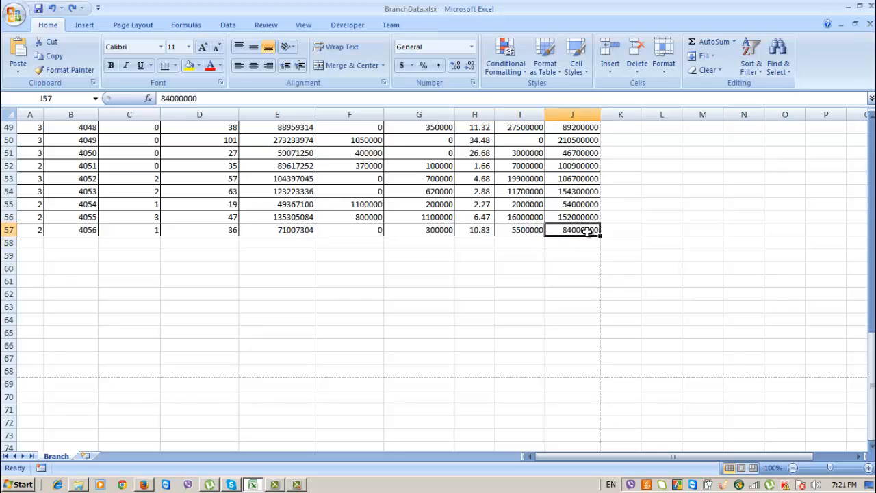
{"action": "left_click", "coordinate": [527, 229]}
{"action": "left_click", "coordinate": [561, 232]}
{"action": "scroll", "coordinate": [520, 342], "scroll_direction": "up", "scroll_amount": 16}
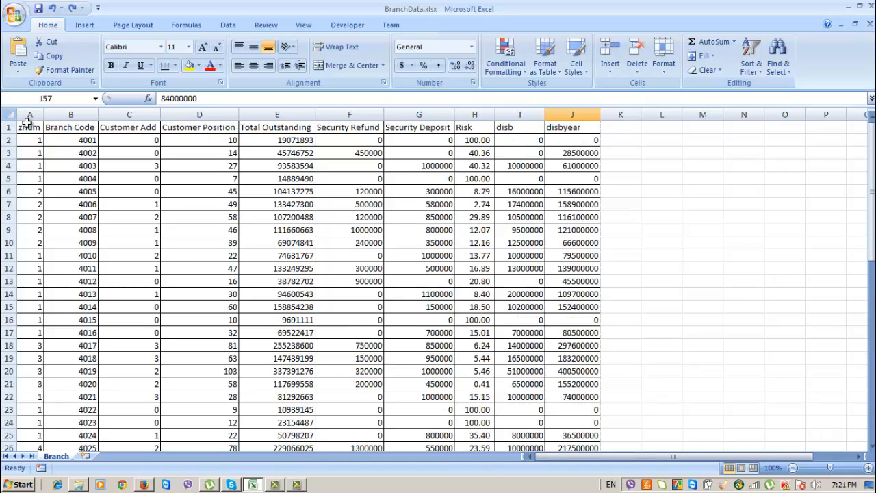
Step: Fill the whole header row 1 with yellow
{"action": "left_click", "coordinate": [28, 123]}
{"action": "left_click", "coordinate": [7, 127]}
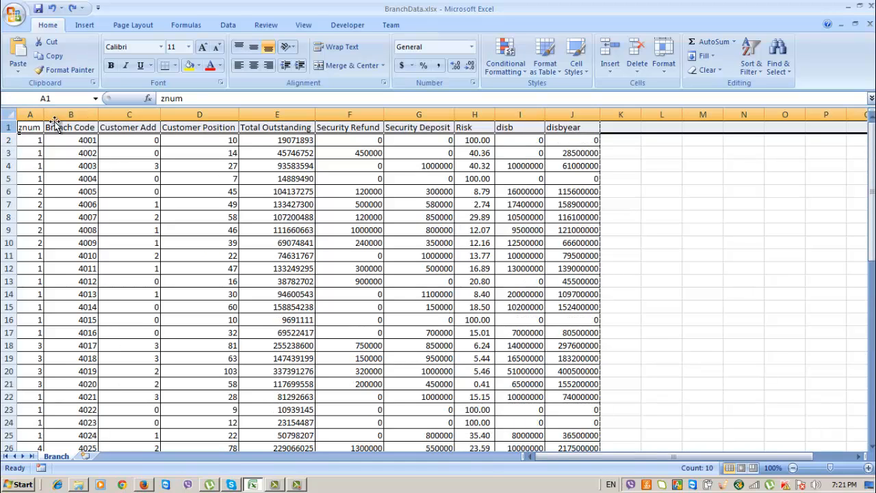
{"action": "left_click", "coordinate": [191, 70]}
{"action": "left_click", "coordinate": [350, 179]}
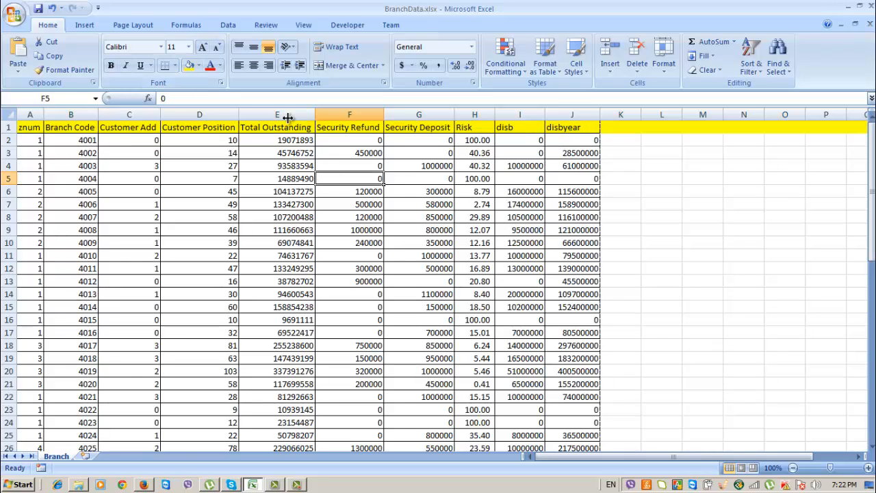
Step: Freeze the top row of the Branch sheet, using the Freeze Top Row option
{"action": "left_click", "coordinate": [408, 138]}
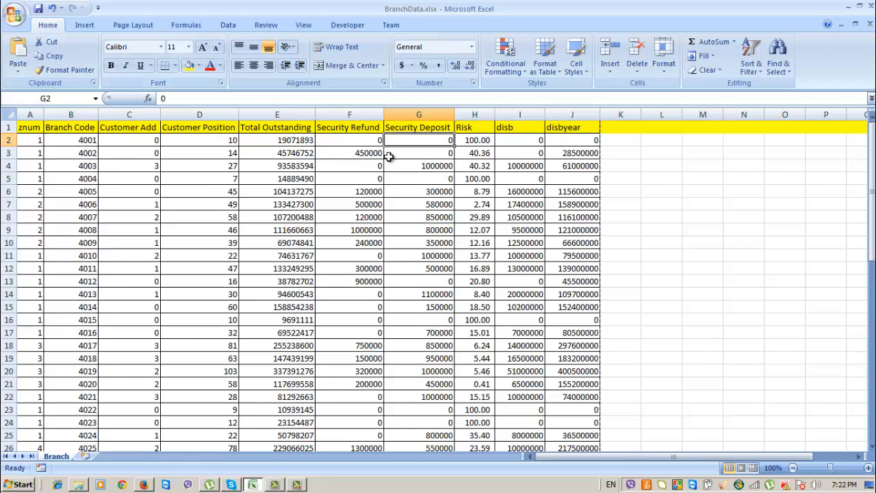
{"action": "left_click", "coordinate": [345, 141]}
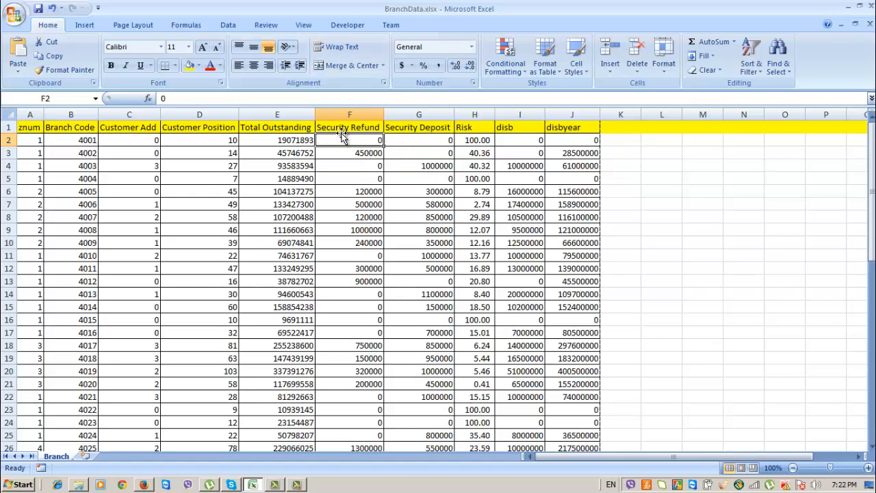
{"action": "left_click", "coordinate": [299, 140]}
{"action": "left_click", "coordinate": [6, 139]}
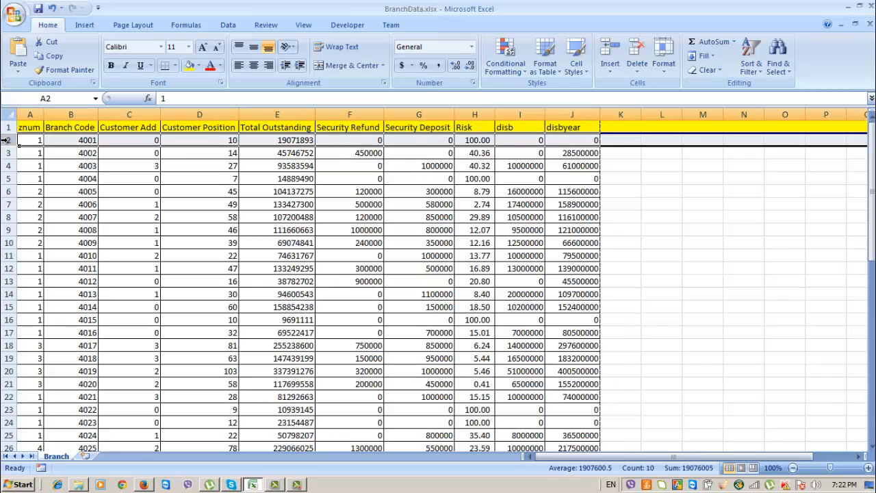
{"action": "left_click", "coordinate": [382, 140]}
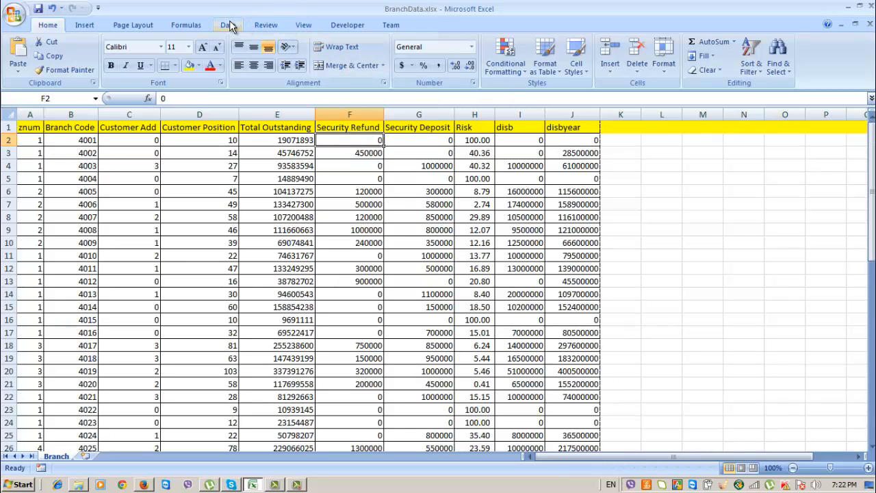
{"action": "left_click", "coordinate": [304, 25]}
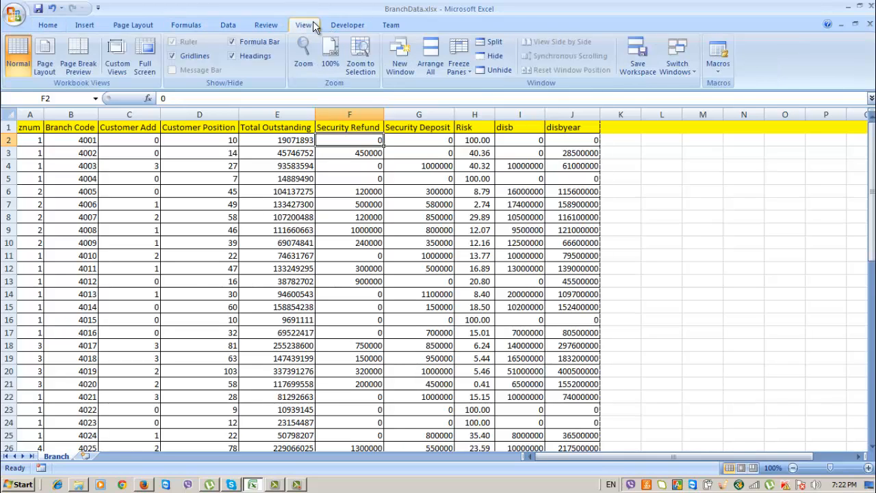
{"action": "left_click", "coordinate": [466, 69]}
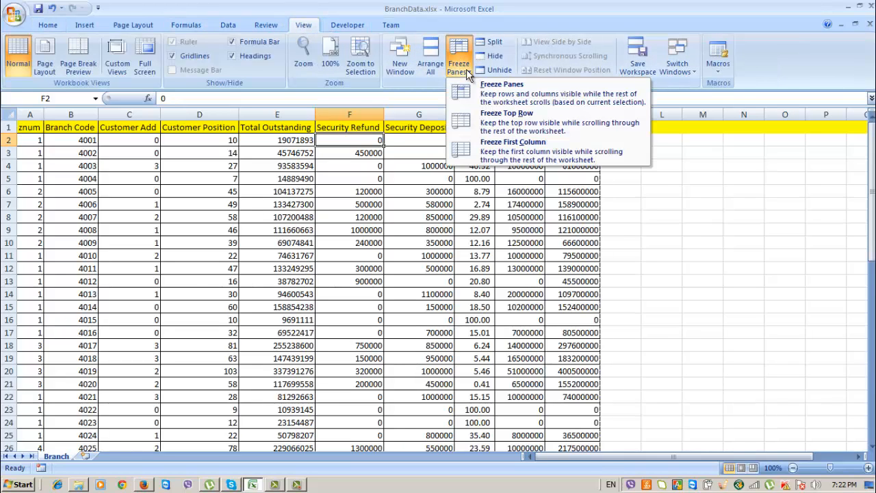
{"action": "left_click", "coordinate": [541, 122]}
Step: Check the last data rows, 56 and 57, against the frozen column headings
{"action": "scroll", "coordinate": [616, 306], "scroll_direction": "down", "scroll_amount": 8}
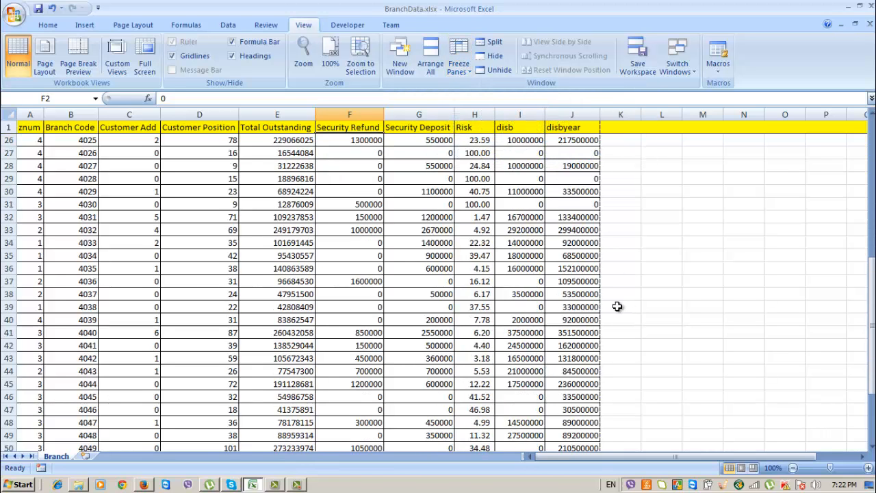
{"action": "scroll", "coordinate": [616, 306], "scroll_direction": "down", "scroll_amount": 10}
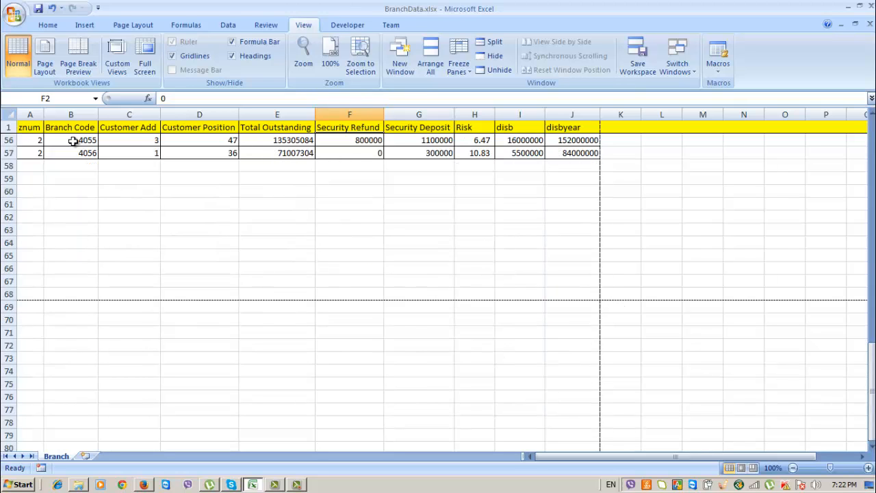
{"action": "left_click", "coordinate": [581, 152]}
{"action": "left_click", "coordinate": [420, 152]}
{"action": "left_click", "coordinate": [283, 153]}
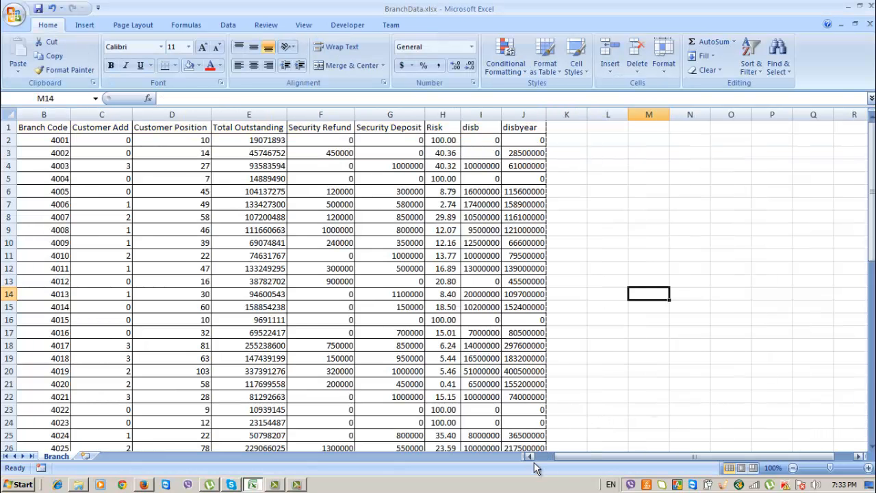
Step: Examine the unfrozen Branch sheet by moving down through the rows and back, with header row 1 marked
{"action": "left_click", "coordinate": [538, 455]}
{"action": "left_click", "coordinate": [87, 140]}
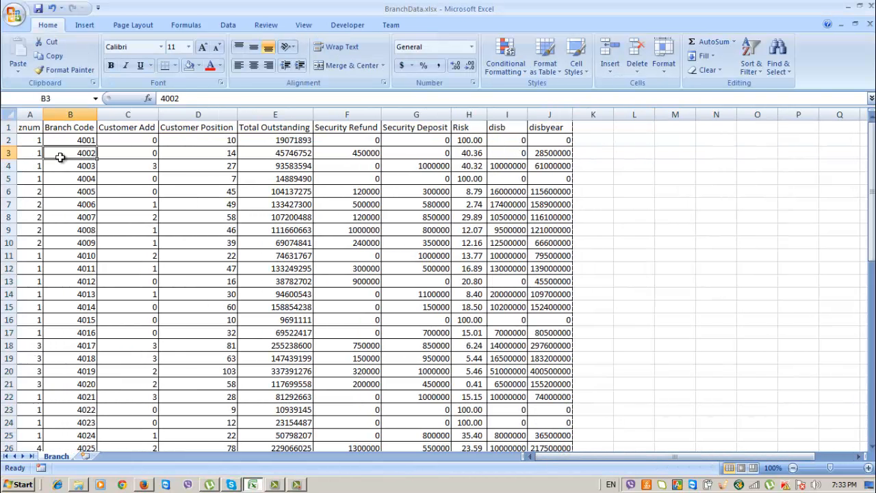
{"action": "key", "text": "Down"}
{"action": "scroll", "coordinate": [219, 233], "scroll_direction": "down", "scroll_amount": 11}
{"action": "scroll", "coordinate": [234, 237], "scroll_direction": "up", "scroll_amount": 11}
{"action": "left_click", "coordinate": [9, 127]}
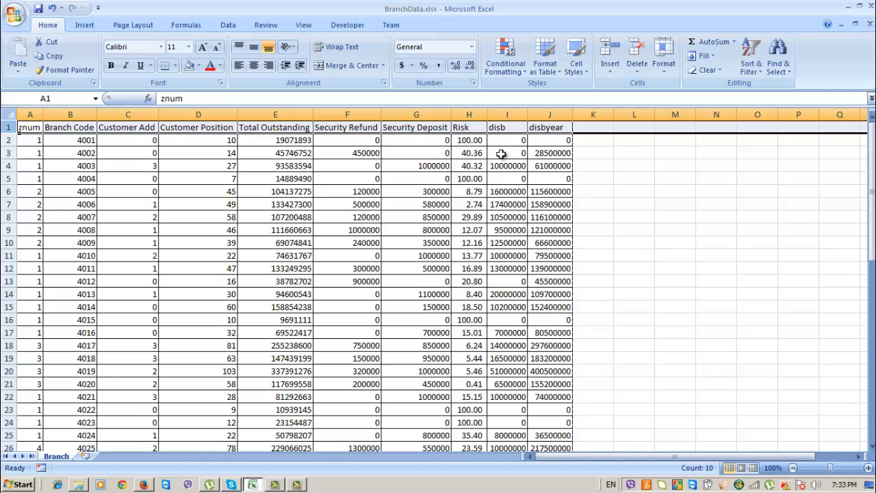
{"action": "scroll", "coordinate": [184, 221], "scroll_direction": "down", "scroll_amount": 1}
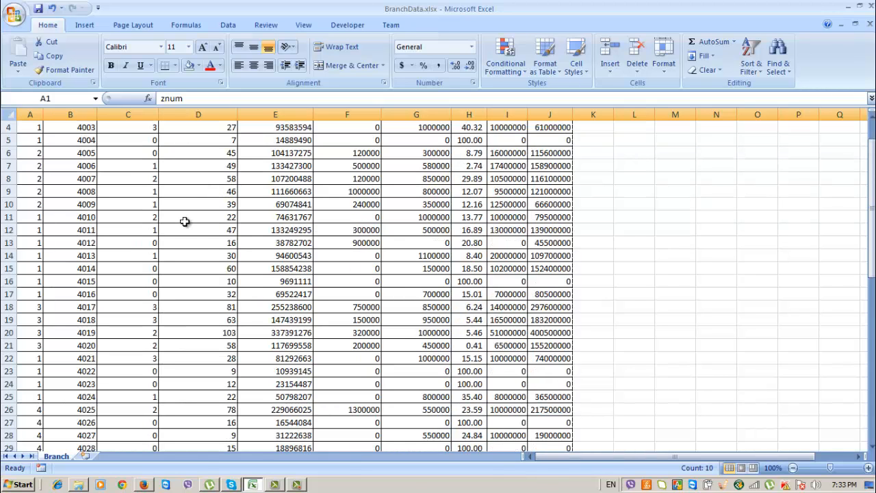
{"action": "scroll", "coordinate": [185, 221], "scroll_direction": "up", "scroll_amount": 1}
Step: Examine the disb and disbyear columns without the Branch Code column in view, and return to column A
{"action": "left_click", "coordinate": [859, 456]}
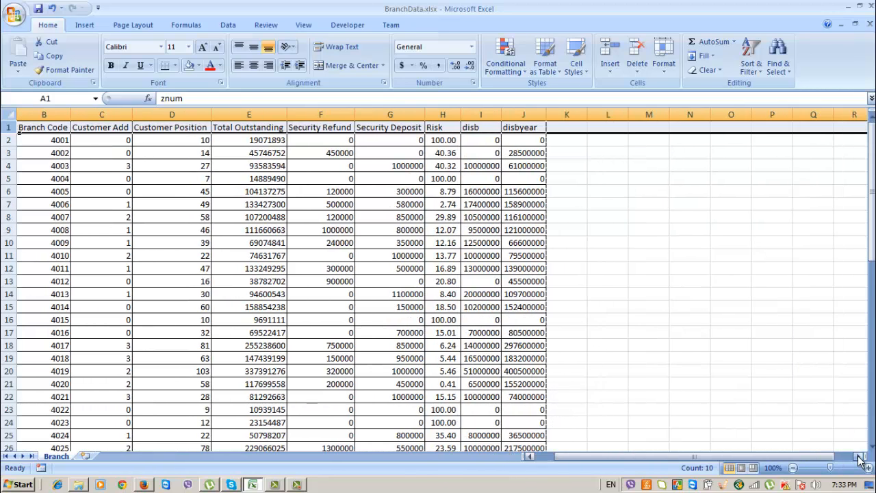
{"action": "left_click", "coordinate": [859, 456]}
{"action": "left_click", "coordinate": [859, 456]}
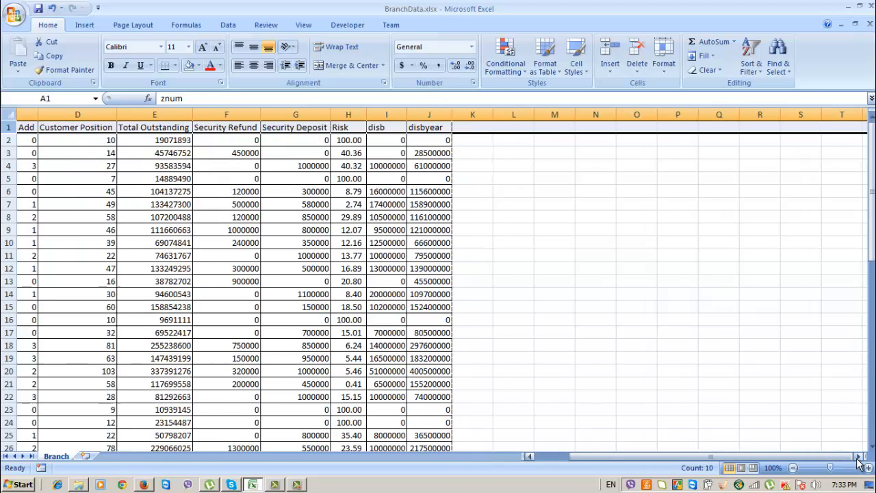
{"action": "left_click", "coordinate": [858, 457]}
{"action": "left_click", "coordinate": [301, 152]}
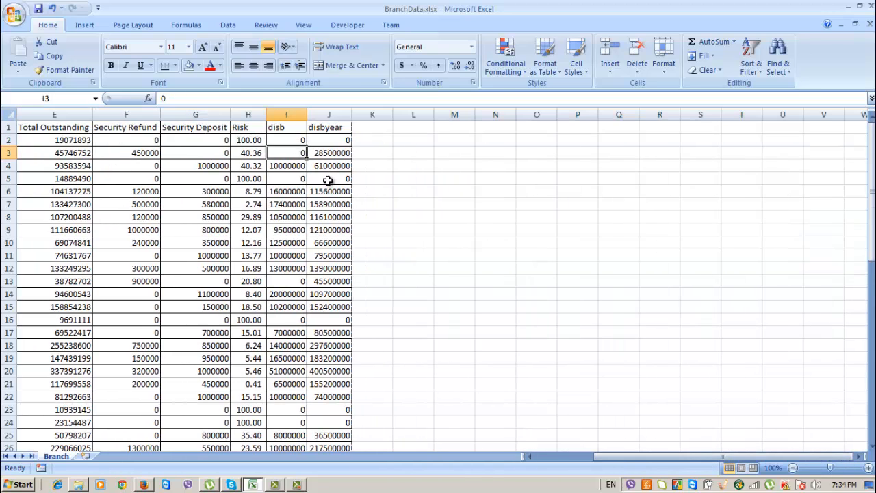
{"action": "left_click_drag", "start_coordinate": [325, 156], "coordinate": [325, 161]}
{"action": "left_click", "coordinate": [327, 221]}
{"action": "left_click", "coordinate": [327, 283]}
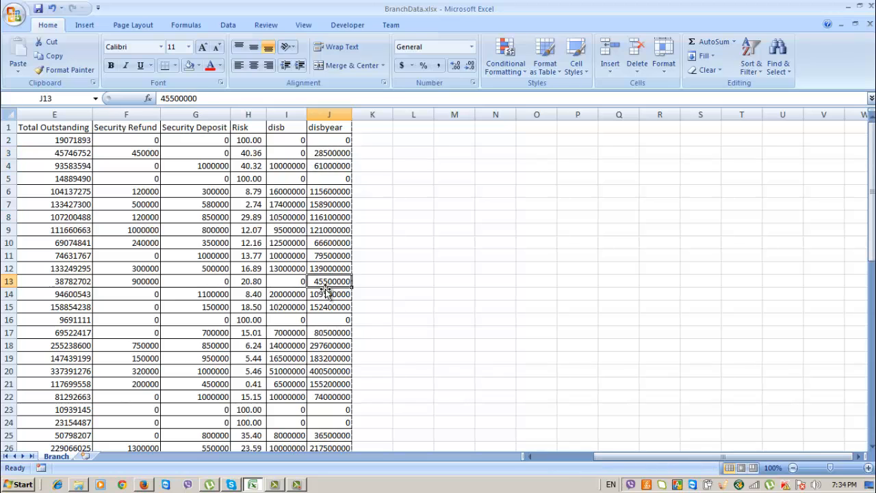
{"action": "left_click_drag", "start_coordinate": [708, 458], "coordinate": [596, 455]}
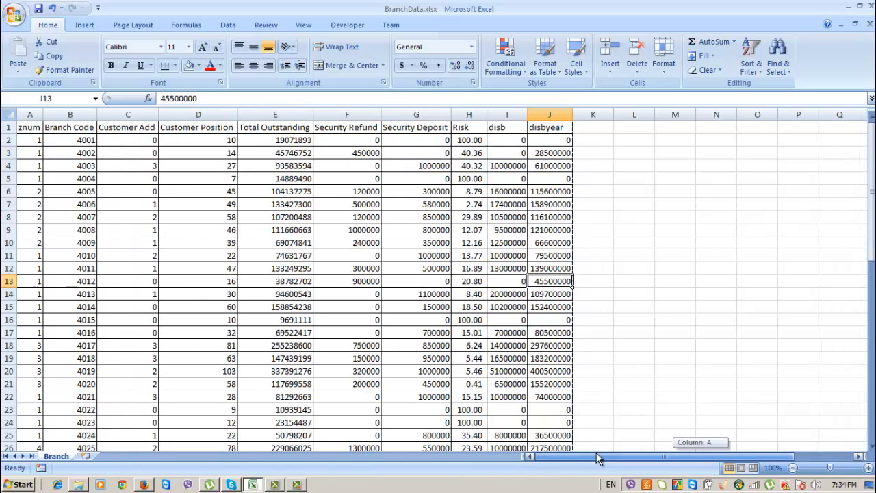
Step: Examine the Branch Code column and header row as the parts to keep in view, with the znum column shown and hidden
{"action": "left_click", "coordinate": [73, 146]}
{"action": "left_click", "coordinate": [72, 114]}
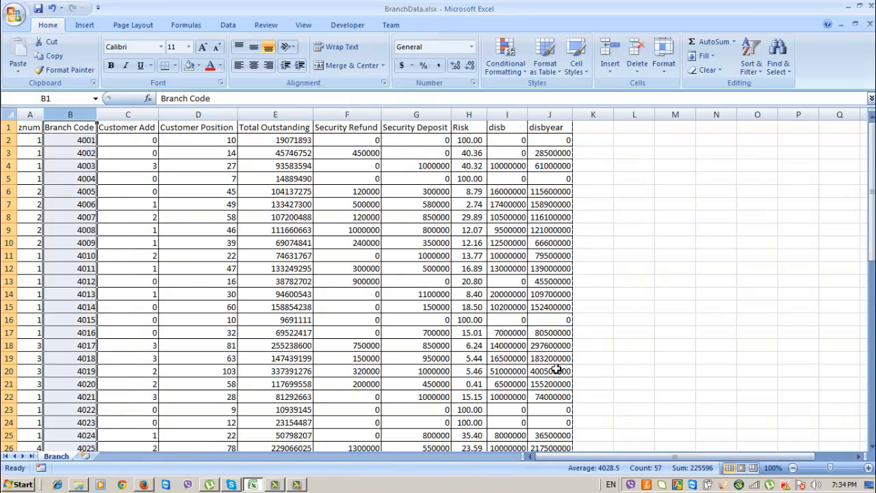
{"action": "mouse_move", "coordinate": [663, 460]}
{"action": "left_mouse_down"}
{"action": "mouse_move", "coordinate": [681, 466]}
{"action": "mouse_move", "coordinate": [663, 465]}
{"action": "left_mouse_up"}
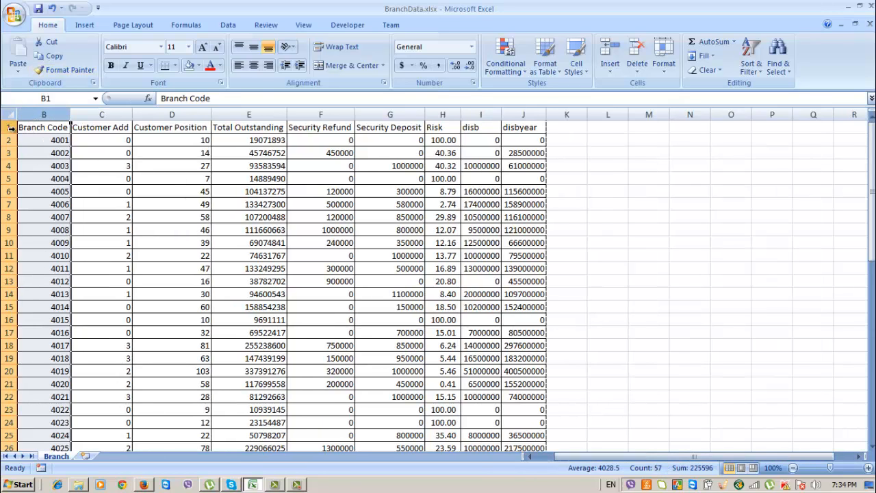
{"action": "left_click", "coordinate": [125, 177]}
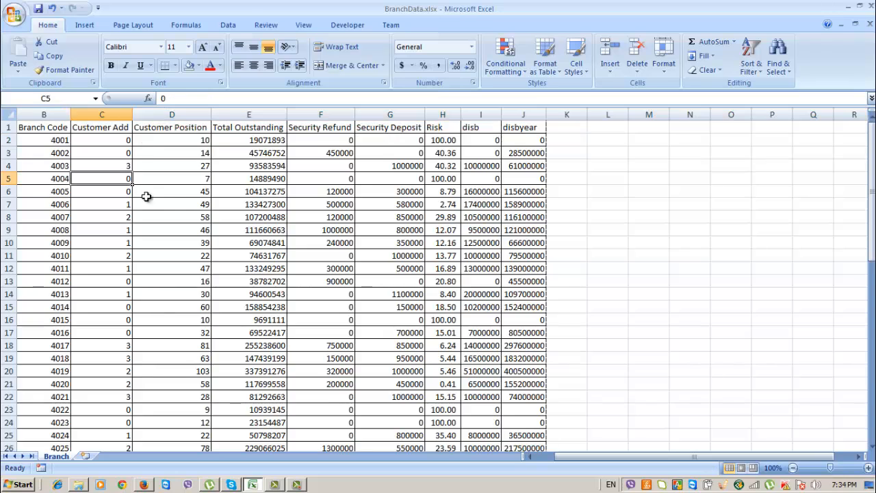
{"action": "left_click_drag", "start_coordinate": [623, 457], "coordinate": [604, 457]}
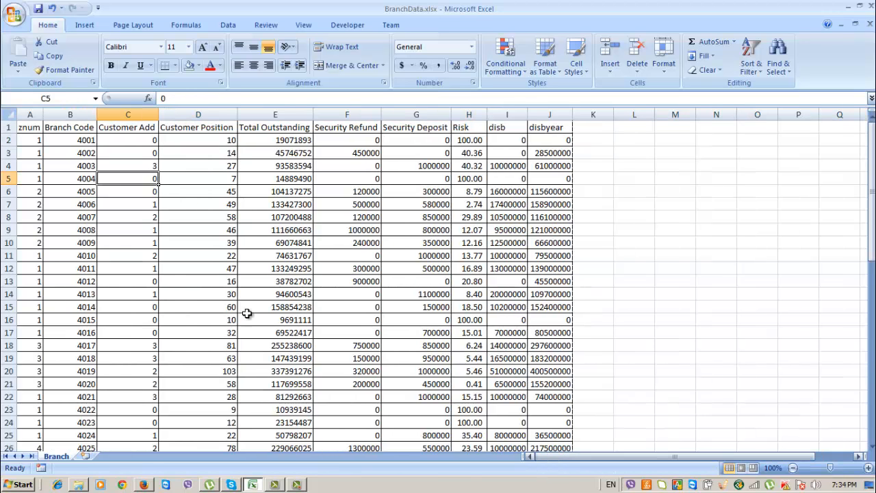
{"action": "left_click", "coordinate": [27, 114]}
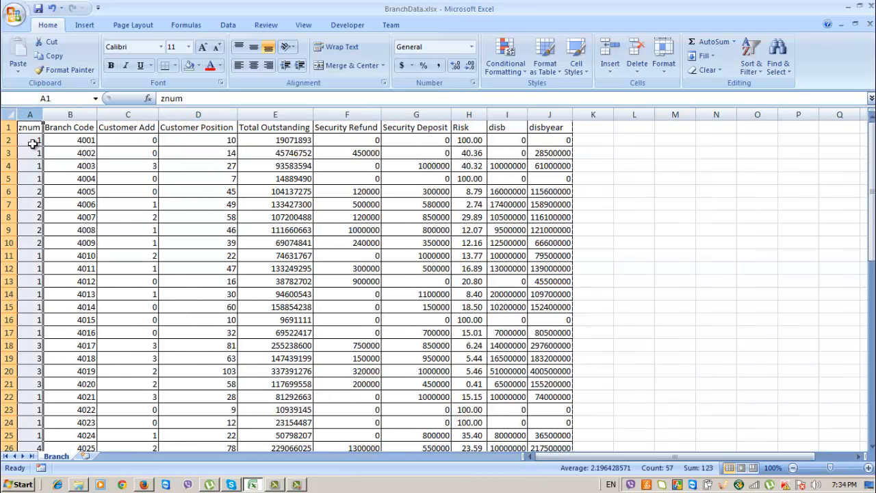
{"action": "left_click", "coordinate": [858, 455]}
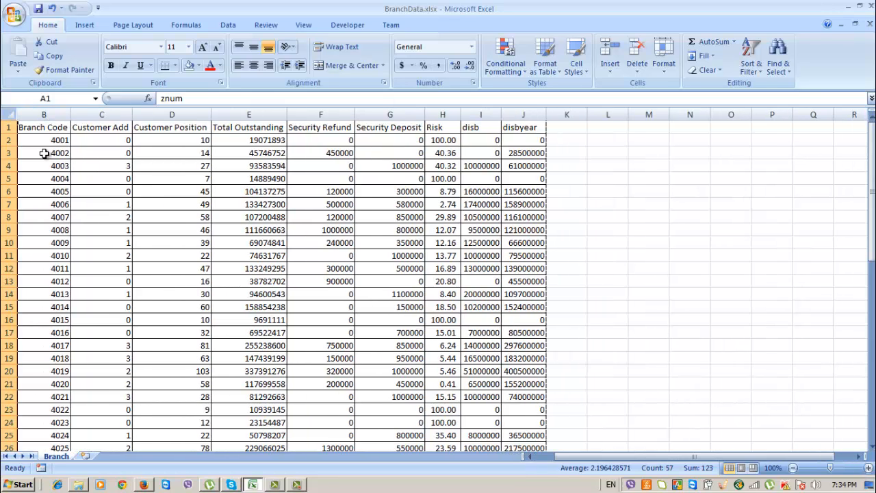
{"action": "left_click", "coordinate": [10, 128]}
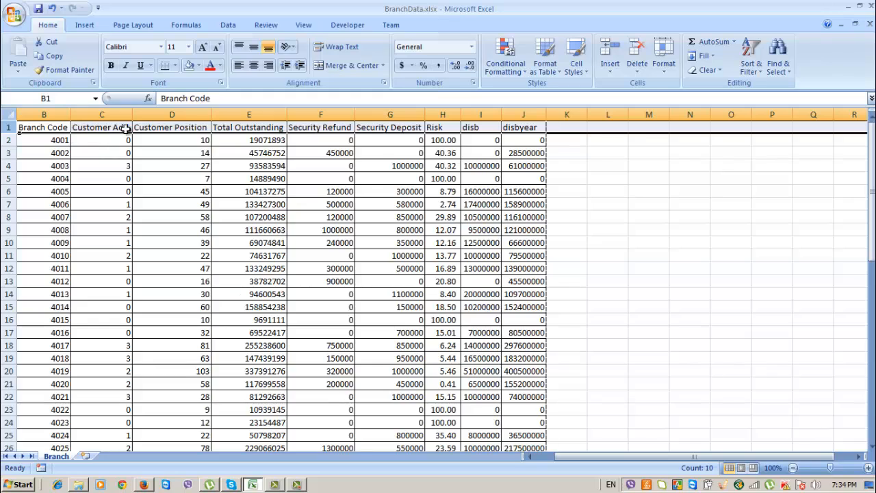
{"action": "left_click", "coordinate": [94, 138]}
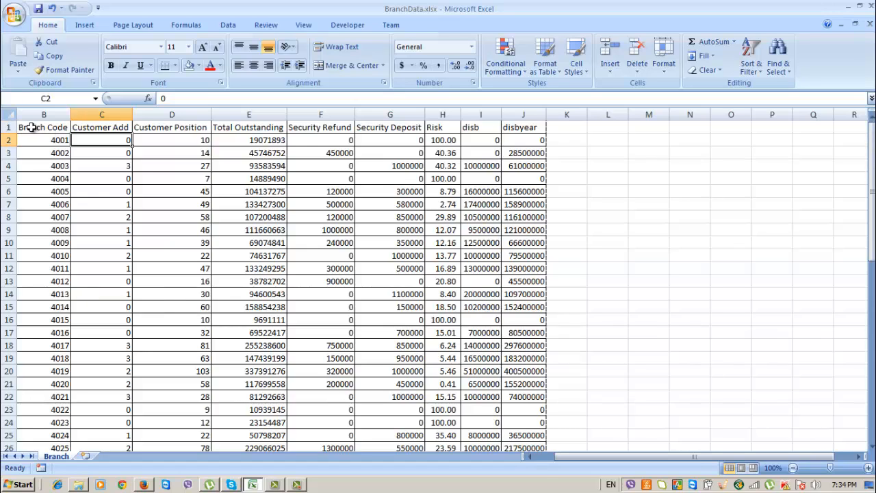
{"action": "left_click", "coordinate": [10, 127]}
{"action": "left_click", "coordinate": [43, 114]}
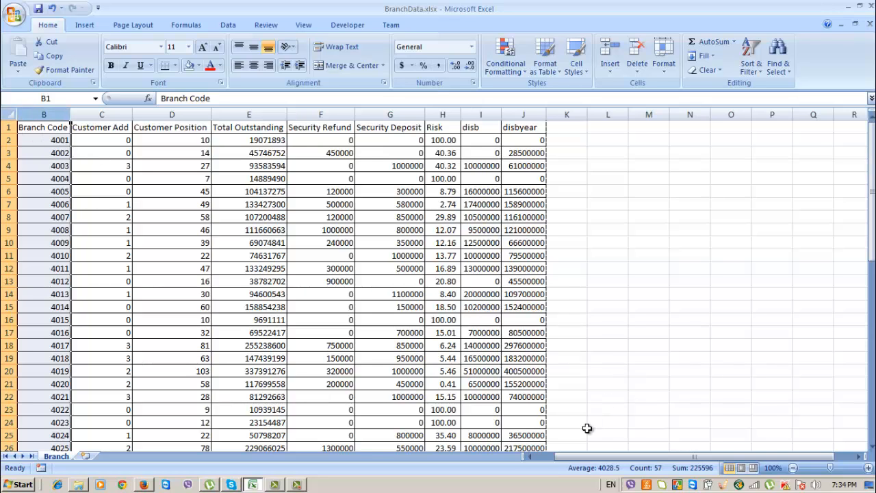
Step: Freeze the panes at cell C2, locking header row 1 and the Branch Code column with the znum column out of view
{"action": "left_click", "coordinate": [542, 457]}
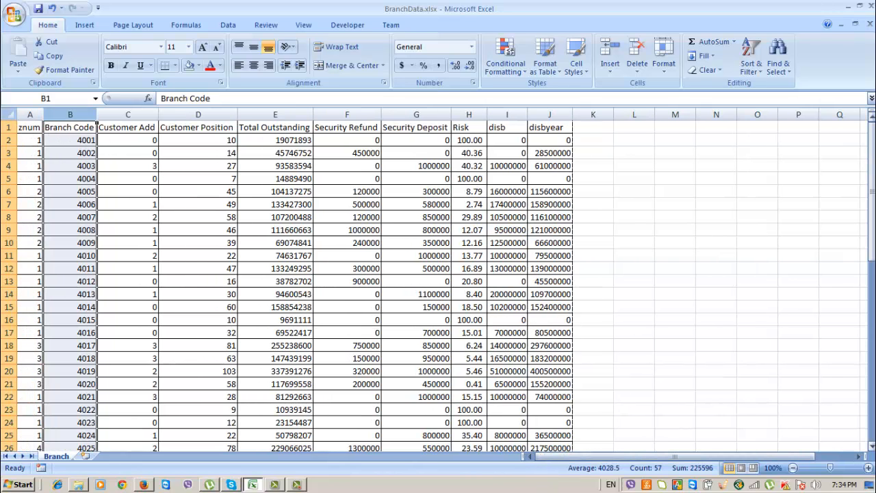
{"action": "left_click", "coordinate": [863, 457]}
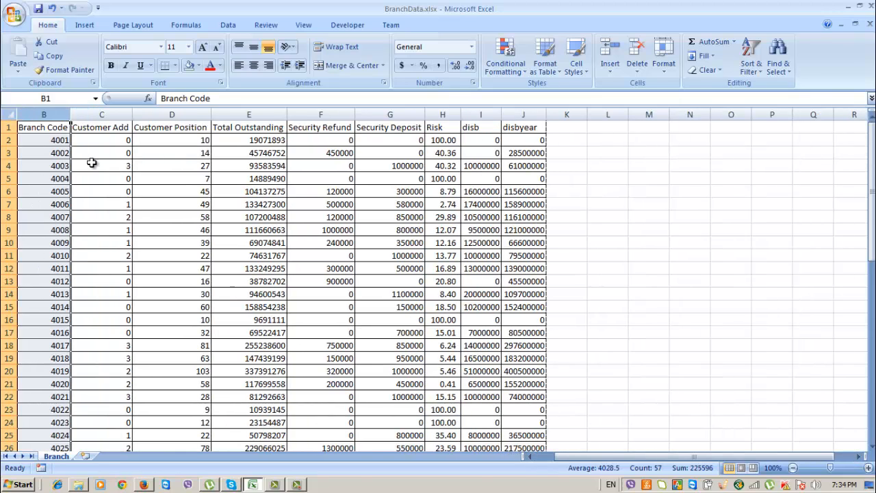
{"action": "left_click", "coordinate": [76, 140]}
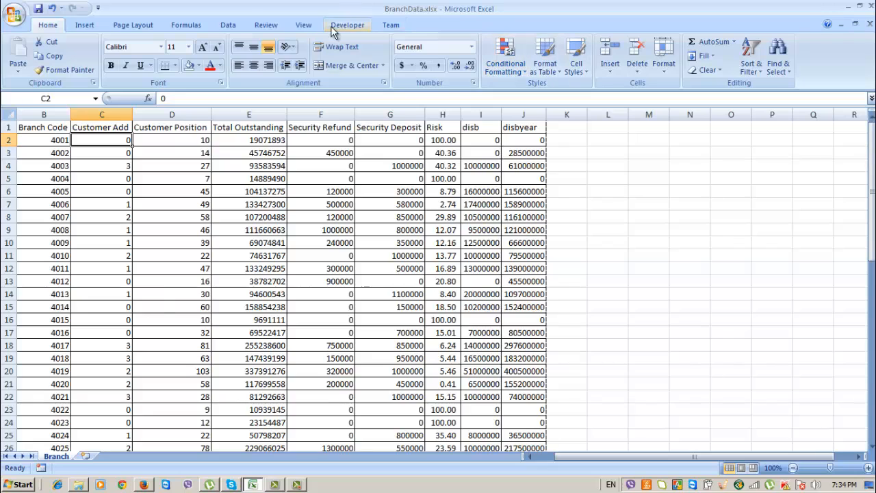
{"action": "left_click", "coordinate": [301, 28]}
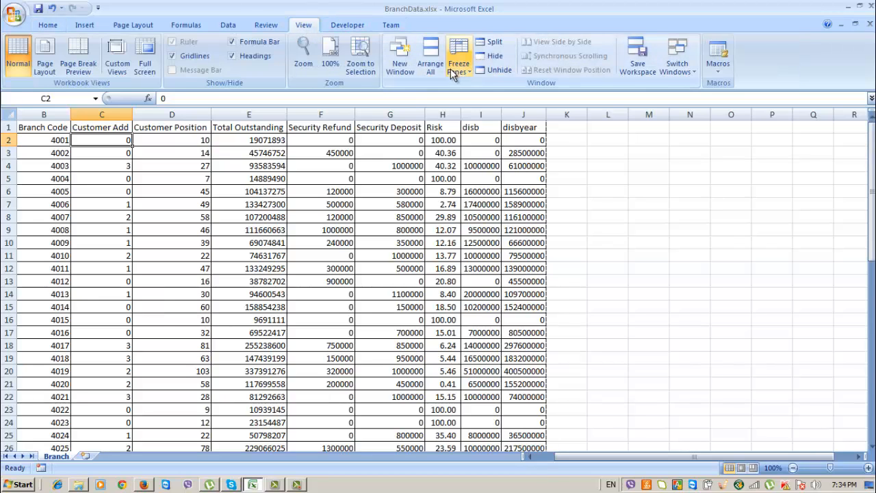
{"action": "left_click", "coordinate": [457, 58]}
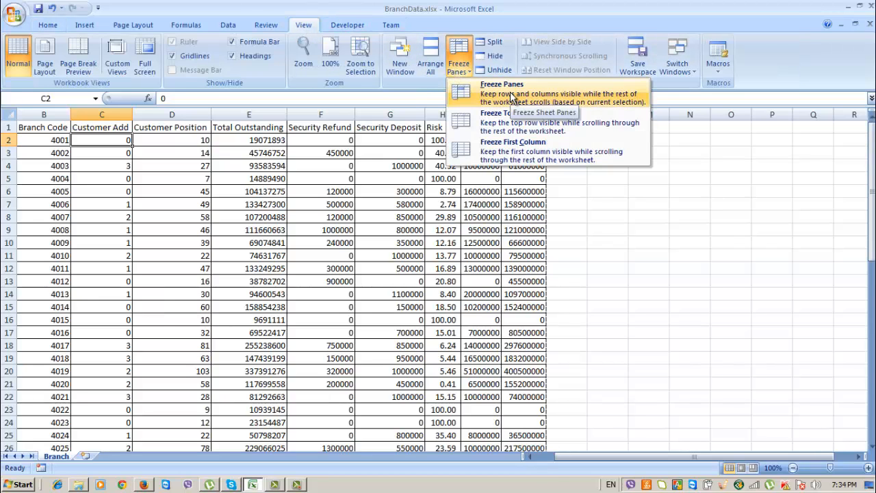
{"action": "left_click", "coordinate": [510, 97]}
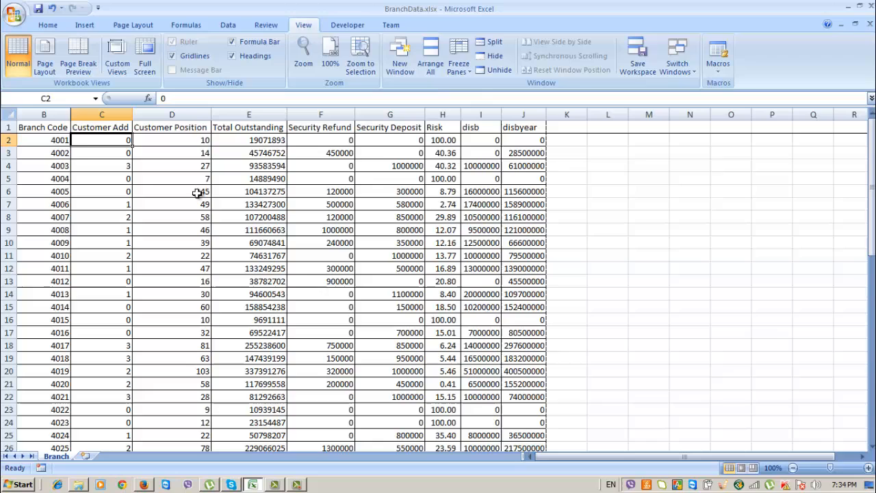
Step: Check the frozen header row and Branch Code column while moving across to the Risk, disb and disbyear columns
{"action": "left_click", "coordinate": [9, 127]}
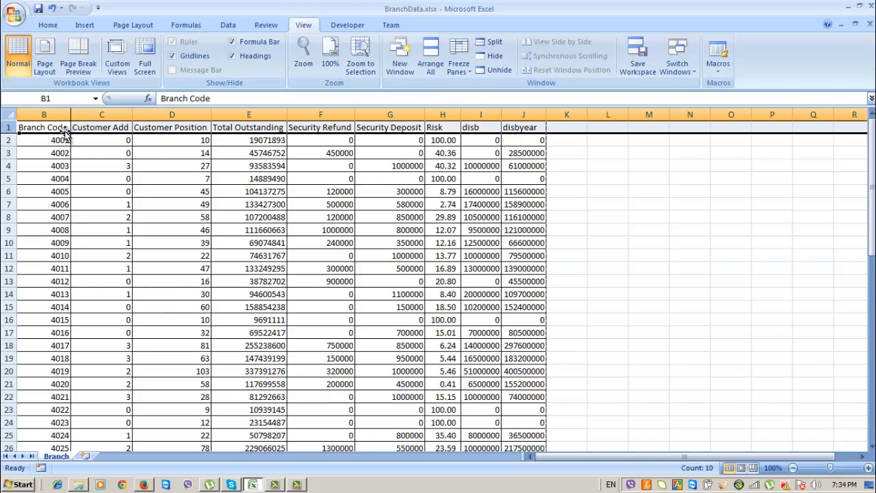
{"action": "left_click", "coordinate": [56, 113]}
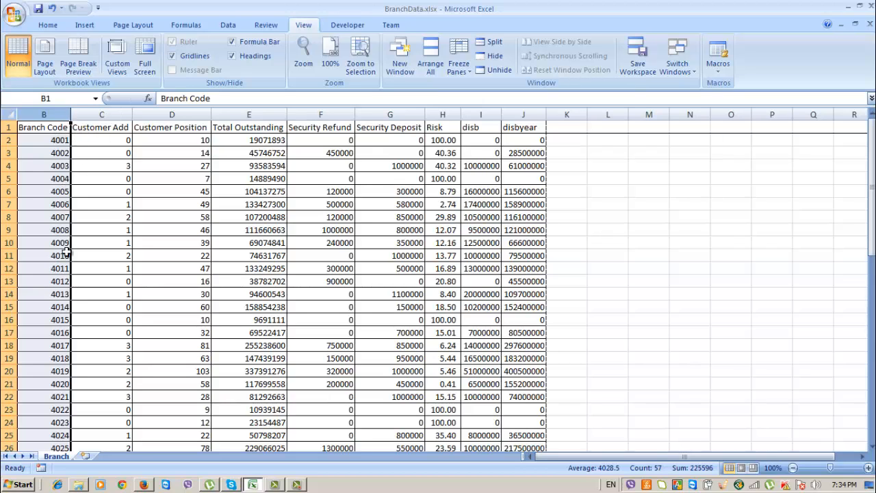
{"action": "left_click", "coordinate": [862, 457]}
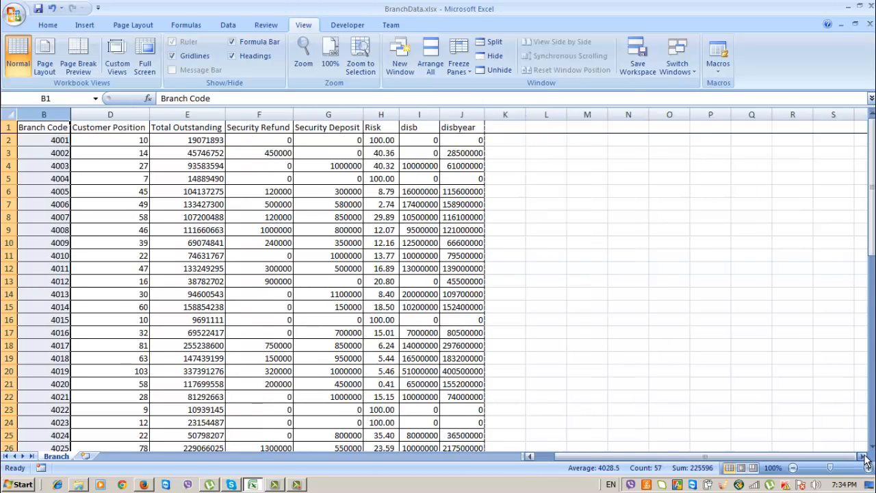
{"action": "left_click", "coordinate": [862, 456]}
{"action": "left_click", "coordinate": [862, 456]}
{"action": "left_click", "coordinate": [864, 457]}
{"action": "left_click", "coordinate": [864, 457]}
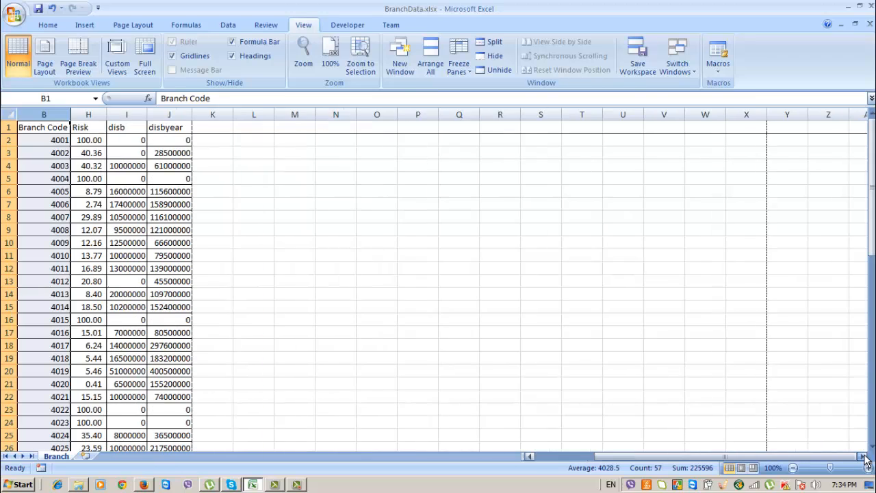
Step: Compare branch codes 4002 and 4003 with their disbyear values, ending with disbyear directly beside the frozen Branch Code column
{"action": "left_click", "coordinate": [44, 147]}
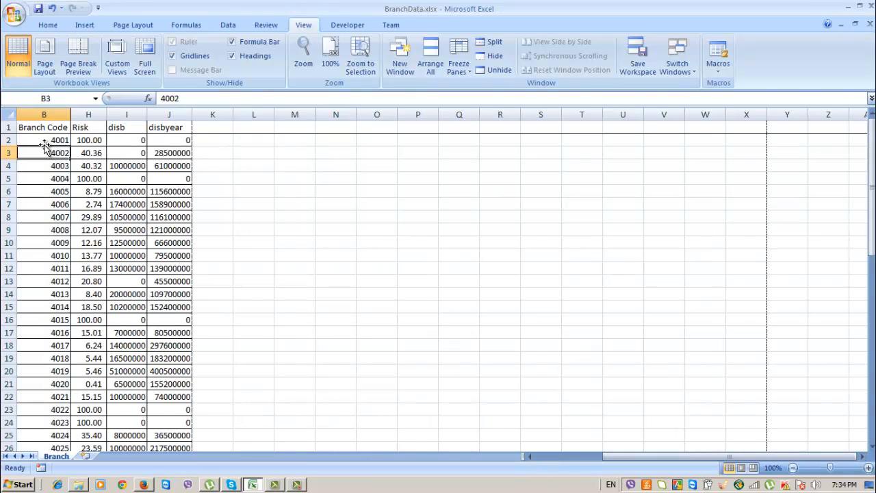
{"action": "left_click", "coordinate": [168, 152]}
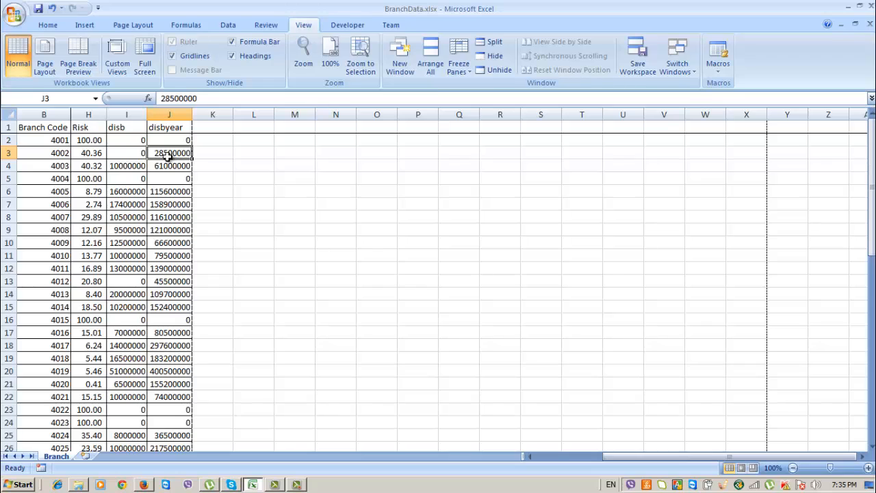
{"action": "left_click", "coordinate": [59, 166]}
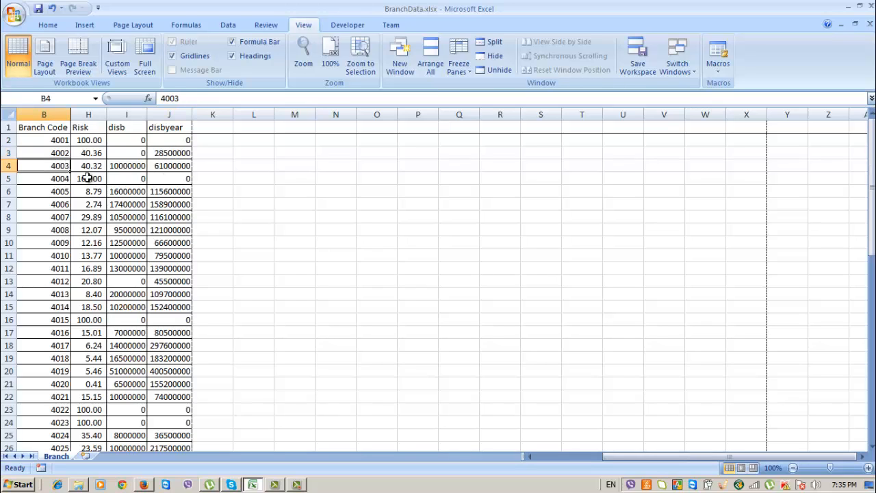
{"action": "left_click", "coordinate": [185, 165]}
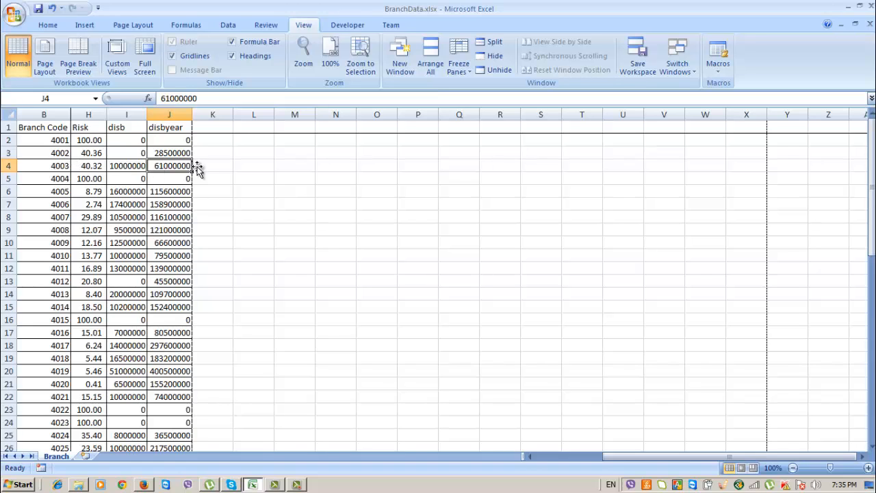
{"action": "left_click", "coordinate": [861, 456]}
{"action": "left_click", "coordinate": [862, 457]}
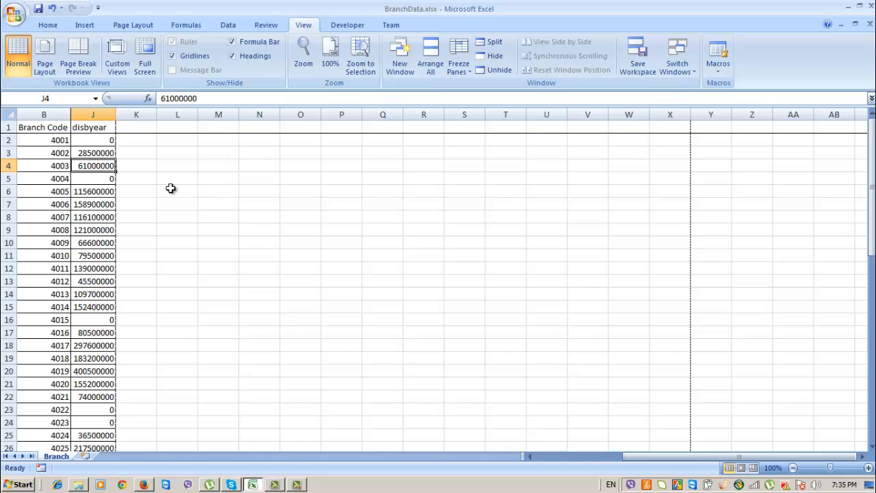
Step: Check the disbyear heading and branch code 4052 in row 53 against the frozen panes, and return to the first rows and columns
{"action": "left_click", "coordinate": [100, 127]}
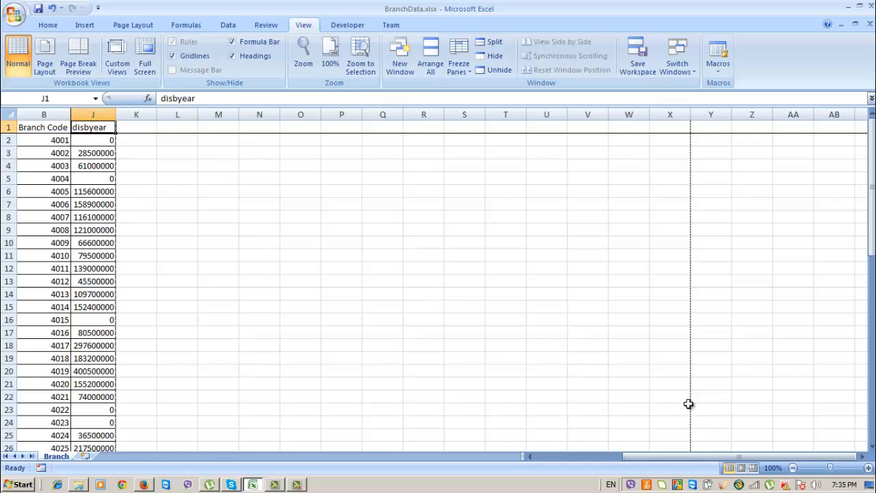
{"action": "scroll", "coordinate": [422, 283], "scroll_direction": "down", "scroll_amount": 20}
{"action": "scroll", "coordinate": [403, 280], "scroll_direction": "up", "scroll_amount": 3}
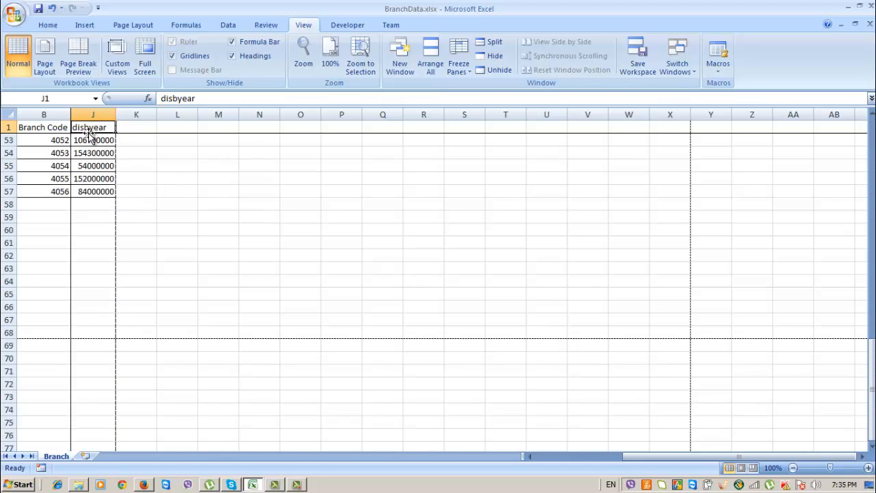
{"action": "left_click", "coordinate": [59, 141]}
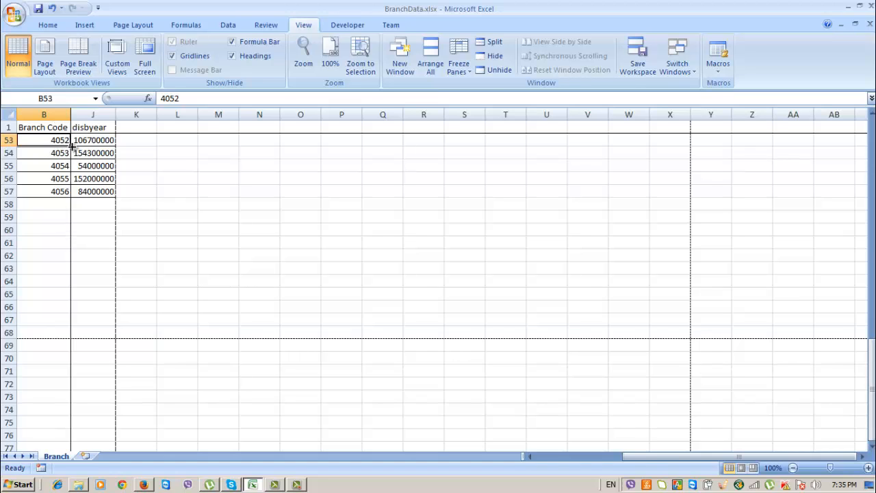
{"action": "left_click", "coordinate": [92, 129]}
{"action": "left_click", "coordinate": [91, 141]}
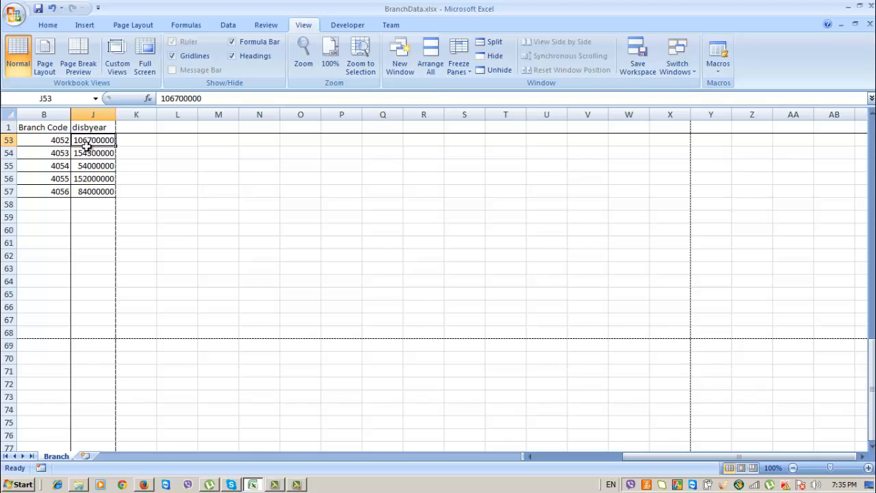
{"action": "scroll", "coordinate": [153, 243], "scroll_direction": "up", "scroll_amount": 17}
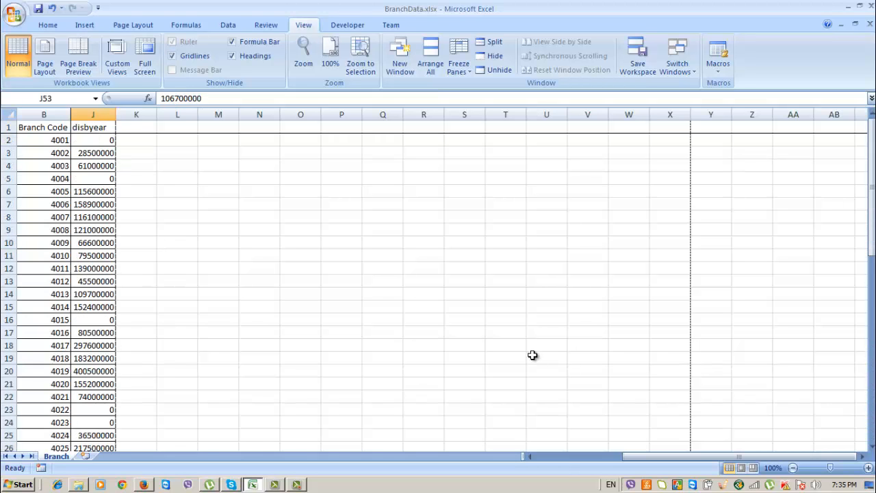
{"action": "left_click", "coordinate": [562, 457]}
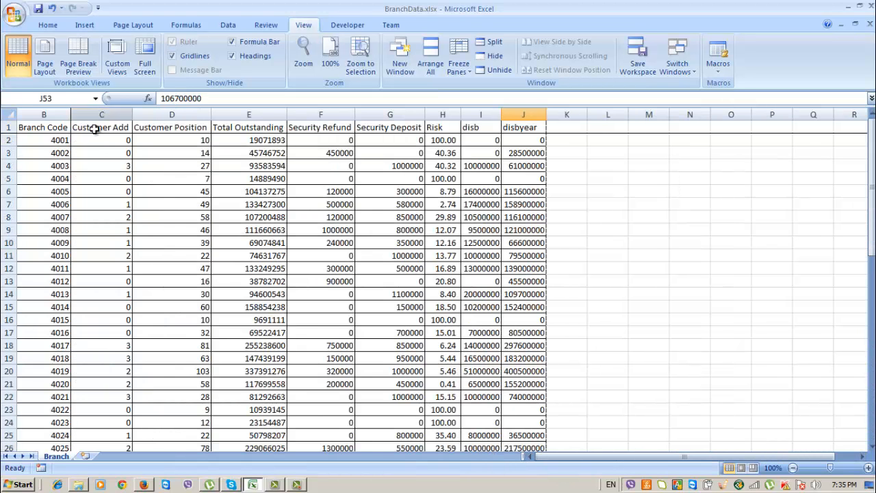
Step: Unfreeze all panes on the Branch sheet and check that the header and znum column scroll normally
{"action": "left_click", "coordinate": [121, 151]}
{"action": "left_click", "coordinate": [9, 115]}
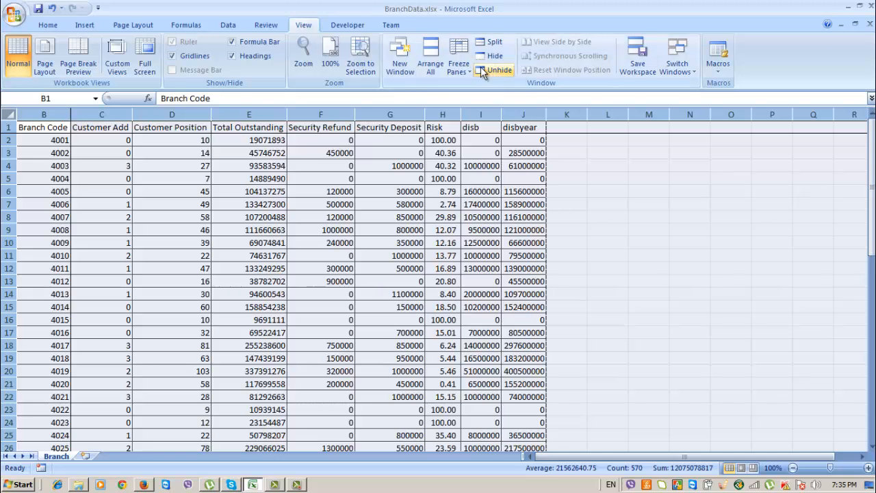
{"action": "left_click", "coordinate": [459, 65]}
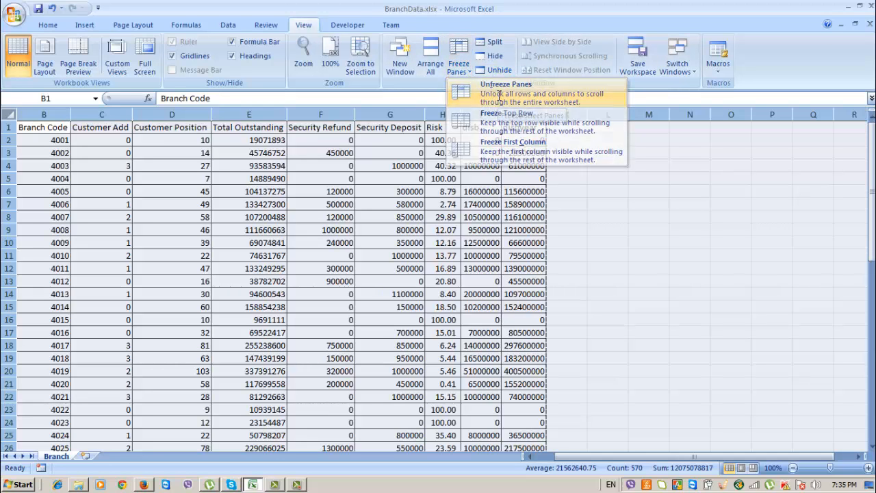
{"action": "left_click", "coordinate": [499, 101]}
{"action": "left_click", "coordinate": [144, 232]}
{"action": "scroll", "coordinate": [408, 245], "scroll_direction": "down", "scroll_amount": 1}
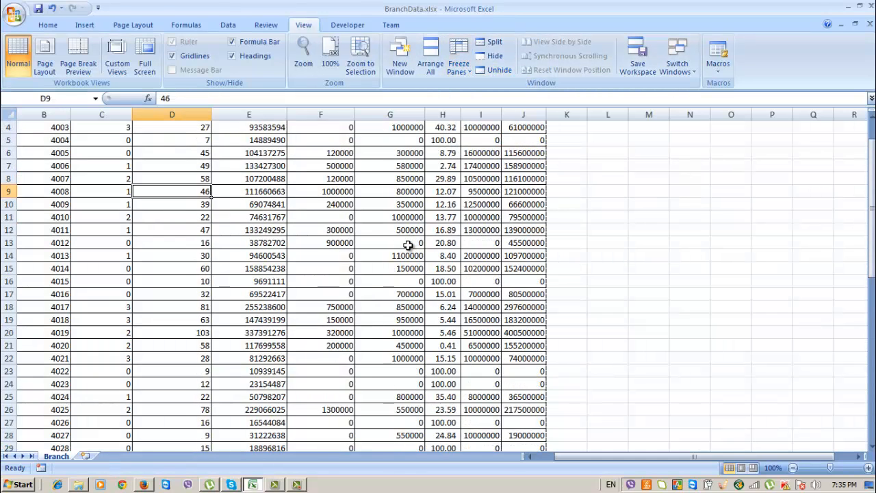
{"action": "scroll", "coordinate": [407, 245], "scroll_direction": "up", "scroll_amount": 1}
{"action": "left_click_drag", "start_coordinate": [593, 458], "coordinate": [546, 462]}
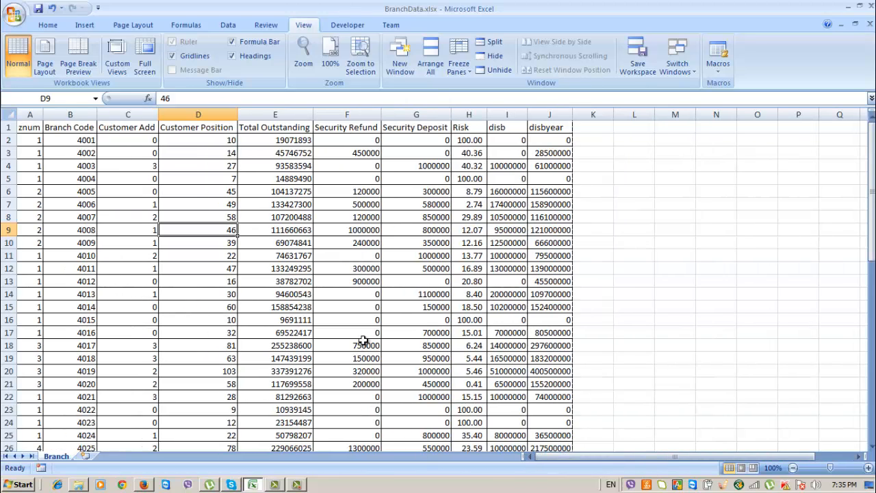
Step: Add an Equal To highlight rule for value 0 to the disb column, using Light Red Fill with Dark Red Text
{"action": "left_click", "coordinate": [50, 26]}
{"action": "left_click", "coordinate": [531, 220]}
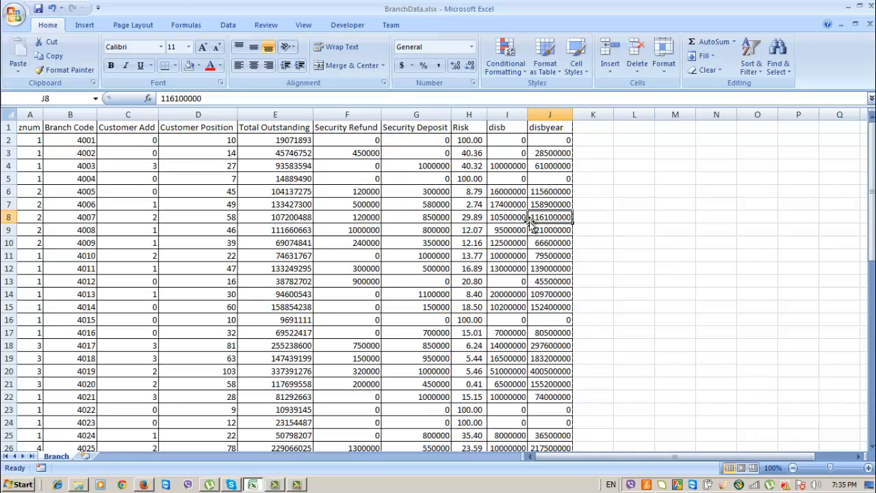
{"action": "left_click", "coordinate": [502, 137]}
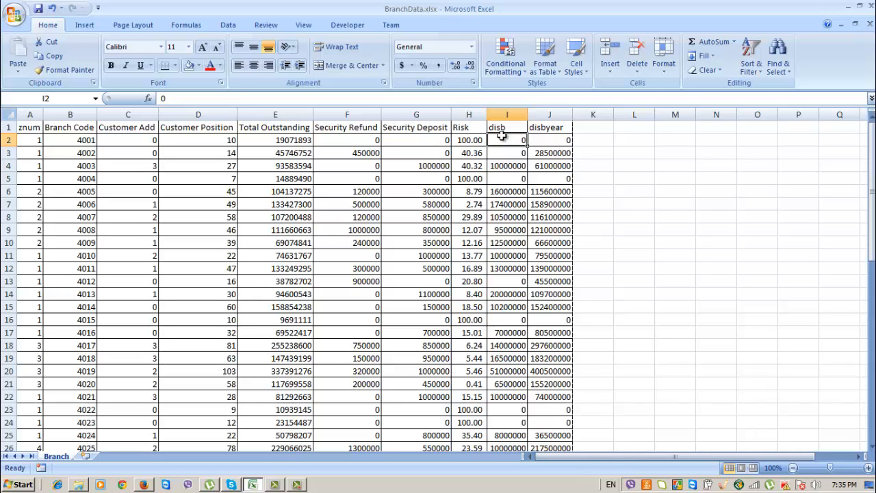
{"action": "left_click", "coordinate": [516, 114]}
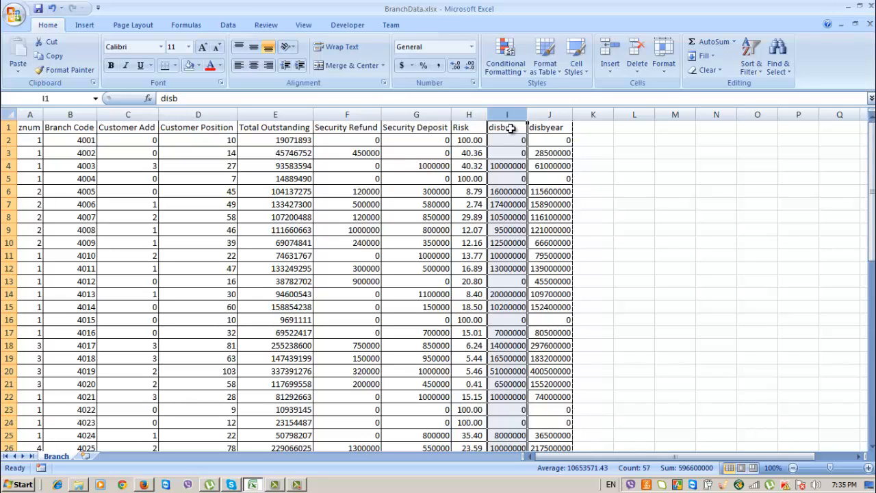
{"action": "left_click", "coordinate": [510, 71]}
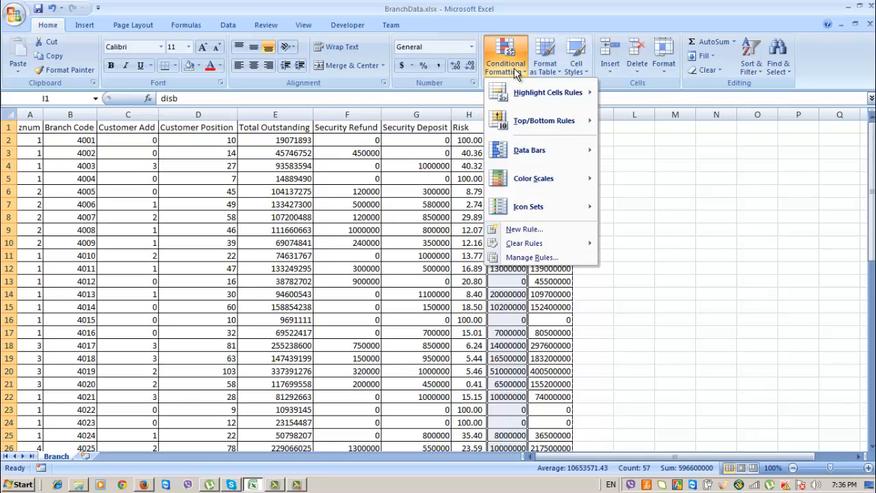
{"action": "mouse_move", "coordinate": [538, 97]}
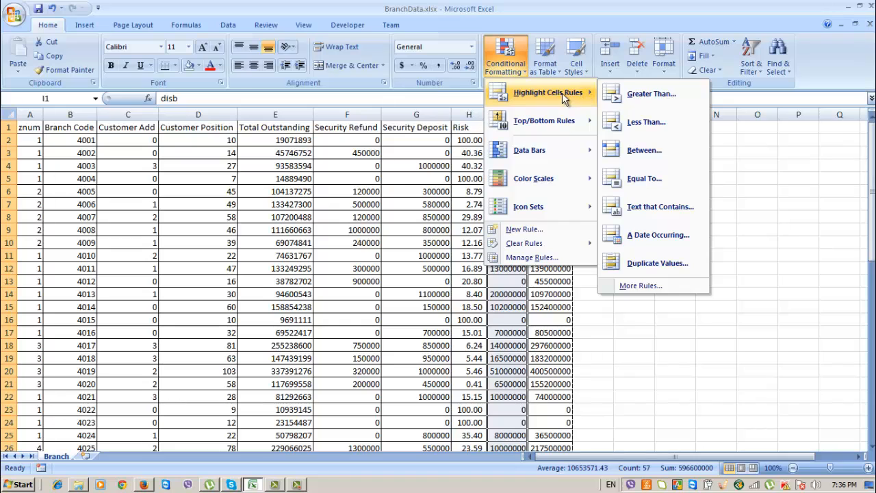
{"action": "left_click", "coordinate": [652, 181]}
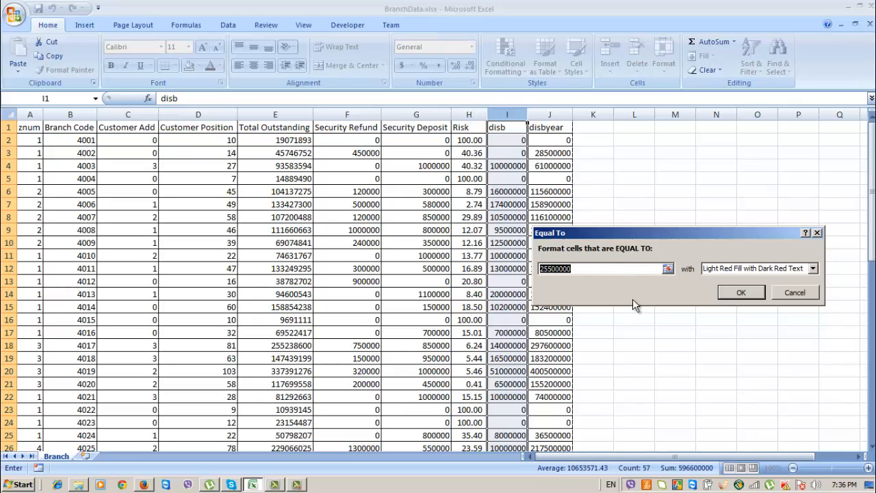
{"action": "type", "text": "0"}
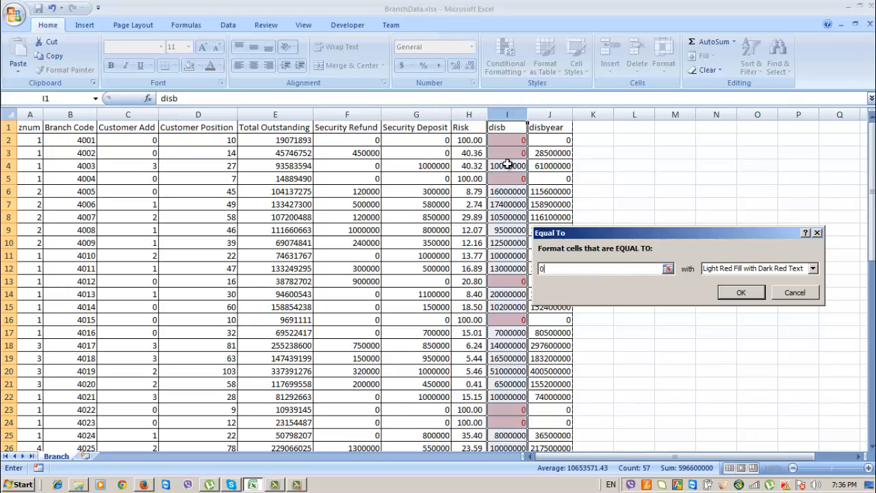
{"action": "left_click", "coordinate": [741, 292]}
Step: Review the highlighted zero cells in the disb column down to the last rows and back to the header
{"action": "left_click", "coordinate": [733, 295]}
{"action": "scroll", "coordinate": [657, 342], "scroll_direction": "down", "scroll_amount": 6}
{"action": "scroll", "coordinate": [656, 336], "scroll_direction": "down", "scroll_amount": 6}
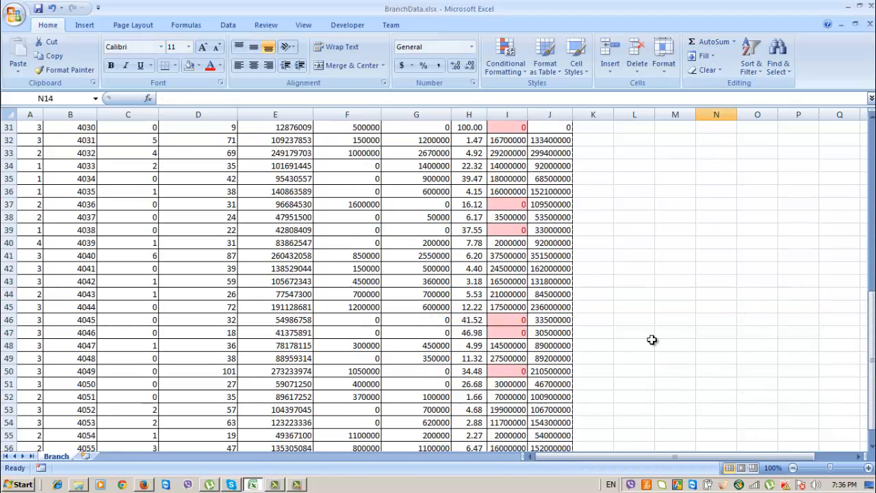
{"action": "scroll", "coordinate": [654, 338], "scroll_direction": "up", "scroll_amount": 12}
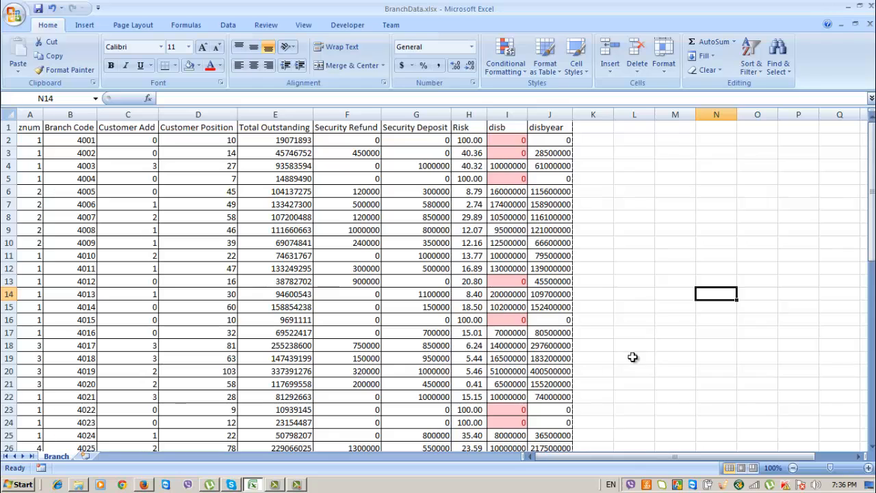
{"action": "left_click", "coordinate": [546, 112]}
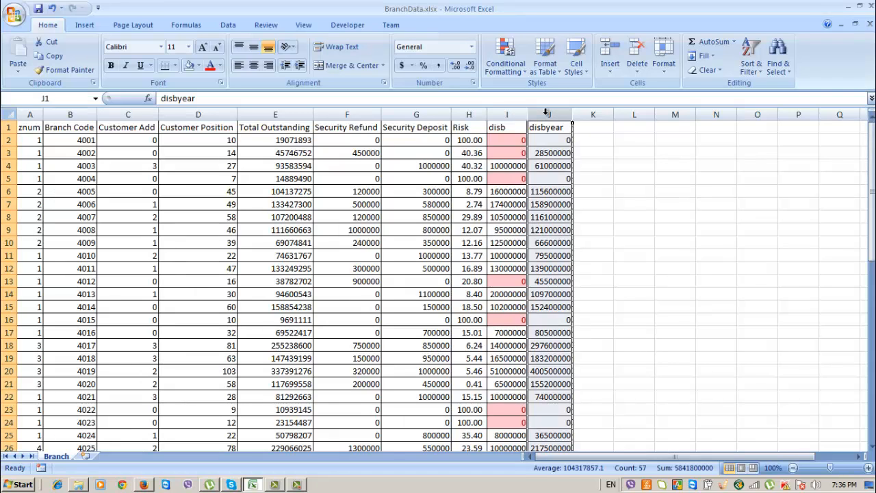
{"action": "left_click", "coordinate": [507, 113]}
{"action": "left_click", "coordinate": [506, 165]}
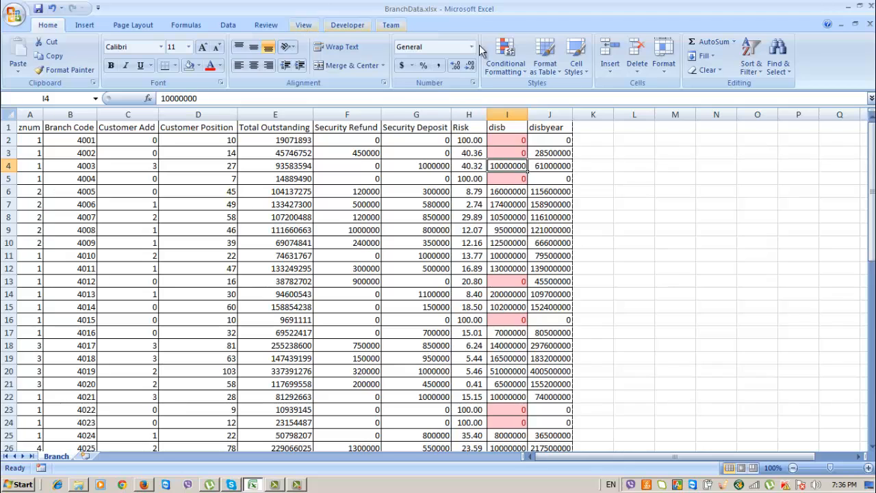
{"action": "left_click", "coordinate": [505, 67]}
{"action": "left_click", "coordinate": [545, 5]}
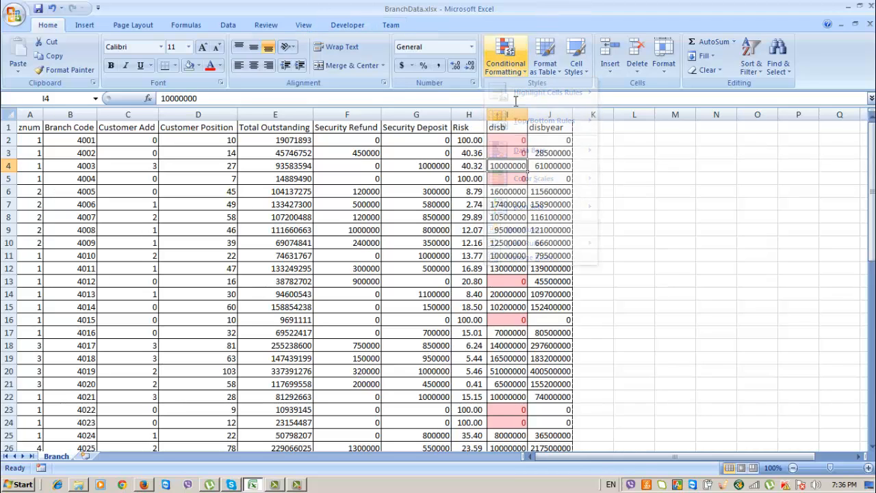
Step: Add a Greater Than highlight rule to the disb column, comparing with cell =$I$4 and using Green Fill with Dark Green Text
{"action": "left_click", "coordinate": [508, 113]}
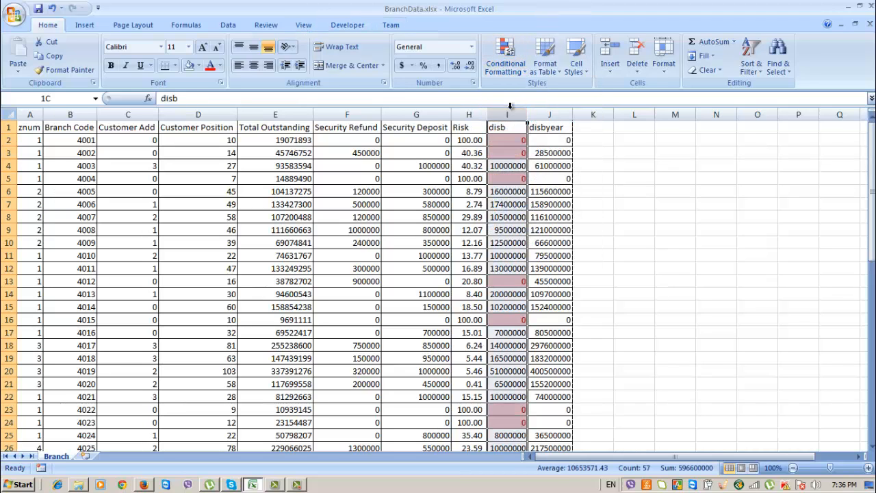
{"action": "left_click", "coordinate": [512, 68]}
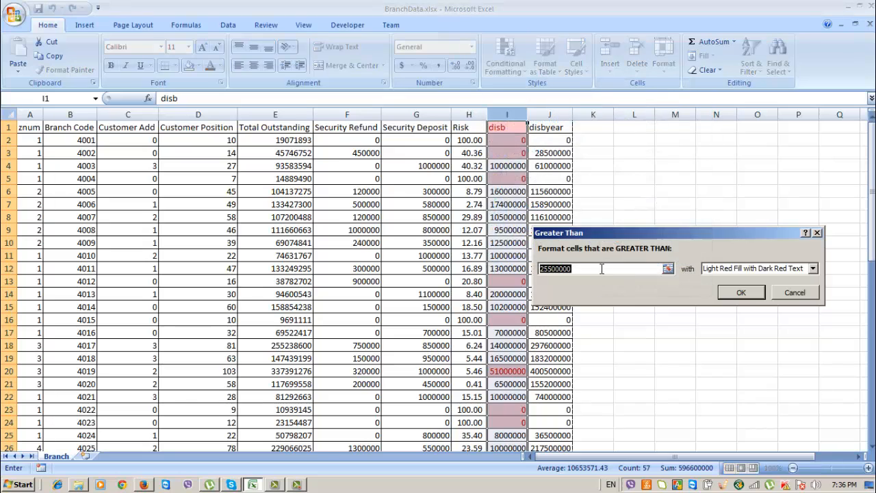
{"action": "left_click", "coordinate": [667, 270]}
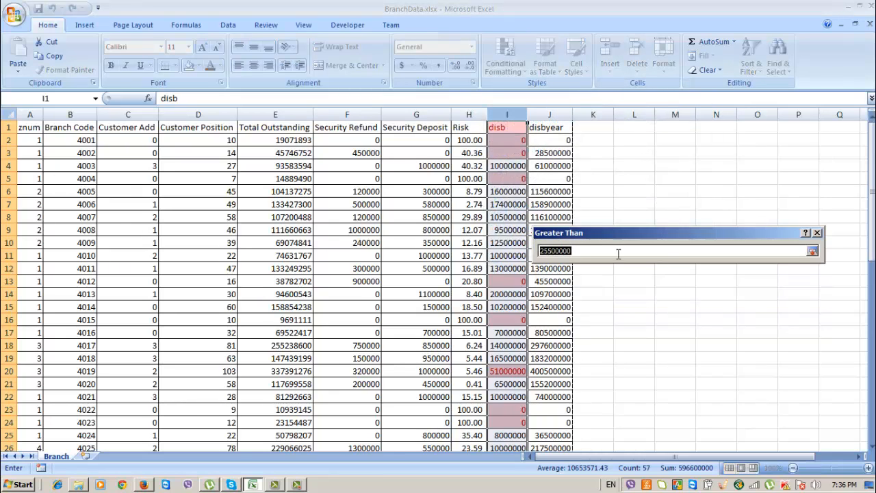
{"action": "left_click", "coordinate": [507, 166]}
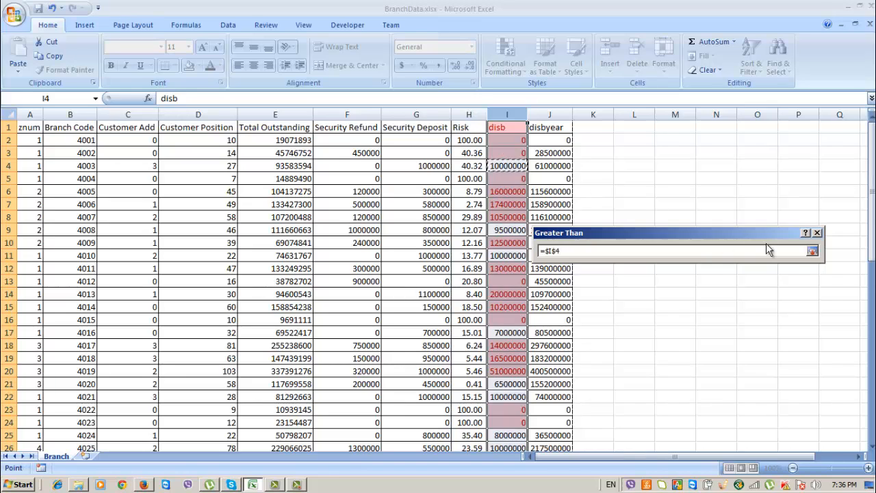
{"action": "key", "text": "Return"}
{"action": "left_click", "coordinate": [812, 270]}
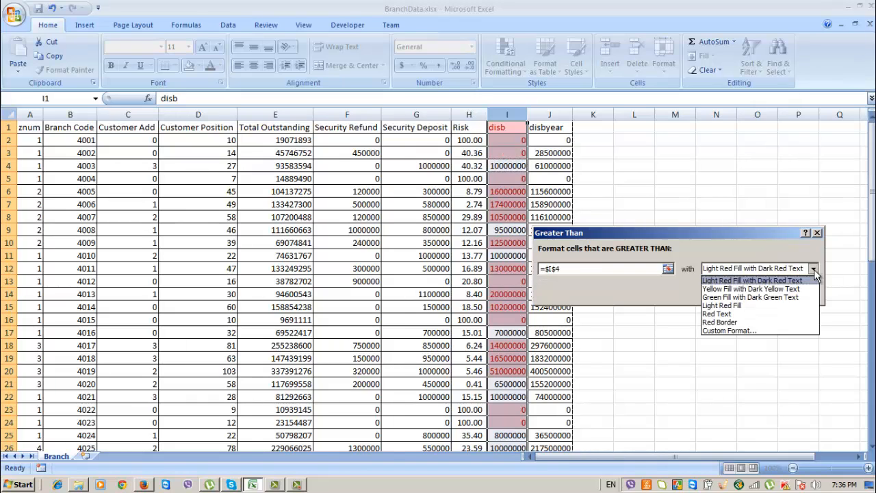
{"action": "left_click", "coordinate": [753, 297]}
{"action": "left_click", "coordinate": [633, 293]}
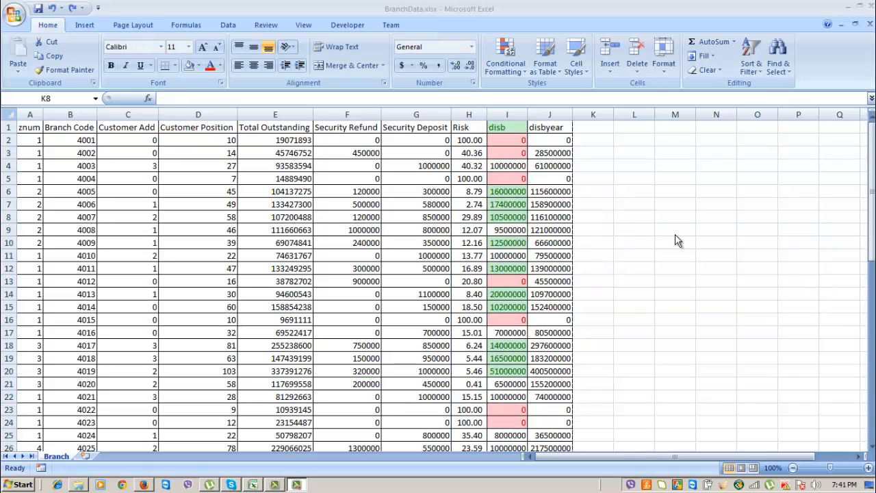
Step: Check the highlighted disb cells against reference cell I4, and look over the values in the Risk column
{"action": "left_click", "coordinate": [508, 168]}
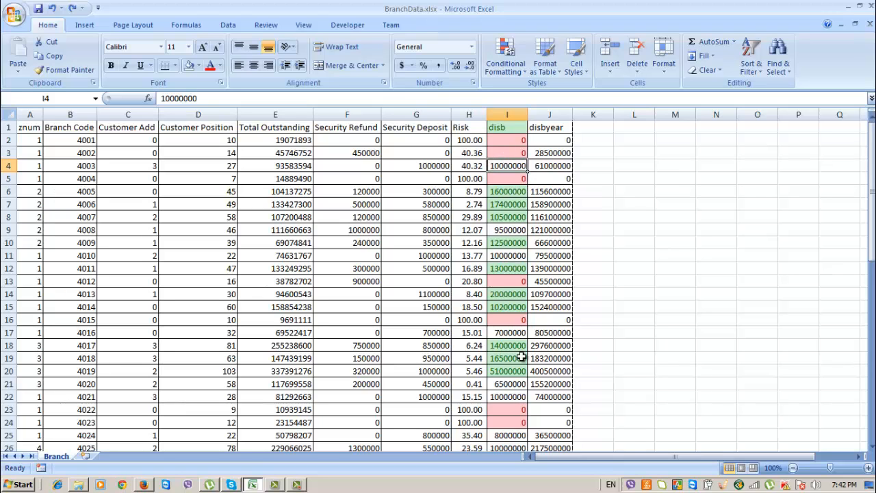
{"action": "scroll", "coordinate": [520, 373], "scroll_direction": "down", "scroll_amount": 8}
{"action": "scroll", "coordinate": [506, 372], "scroll_direction": "up", "scroll_amount": 8}
{"action": "left_click", "coordinate": [468, 114]}
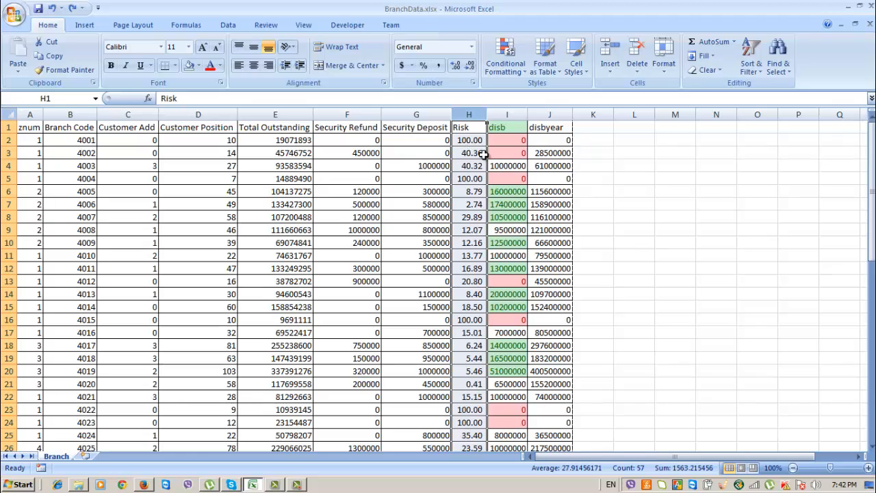
{"action": "left_click", "coordinate": [469, 242]}
{"action": "scroll", "coordinate": [469, 332], "scroll_direction": "down", "scroll_amount": 7}
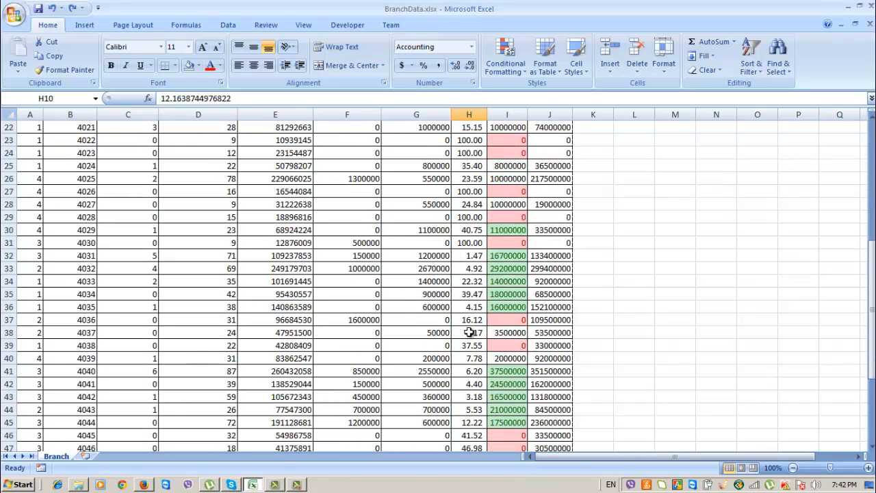
{"action": "scroll", "coordinate": [469, 331], "scroll_direction": "up", "scroll_amount": 7}
Step: Apply the green-yellow-red color scale to the whole Risk column, with green for the highest values
{"action": "left_click", "coordinate": [455, 112]}
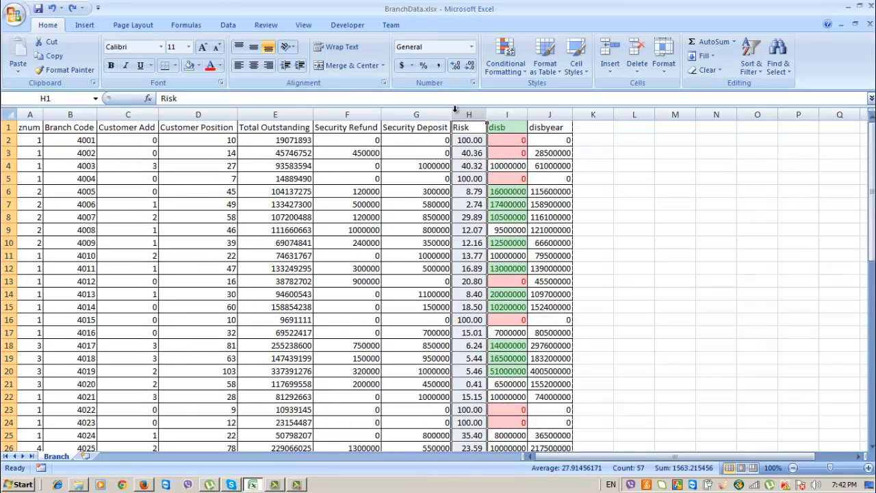
{"action": "left_click", "coordinate": [506, 63]}
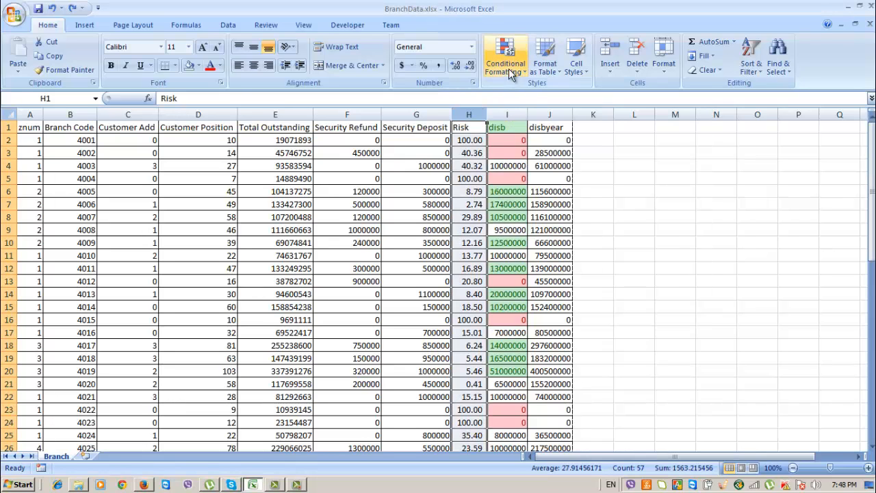
{"action": "left_click", "coordinate": [508, 68]}
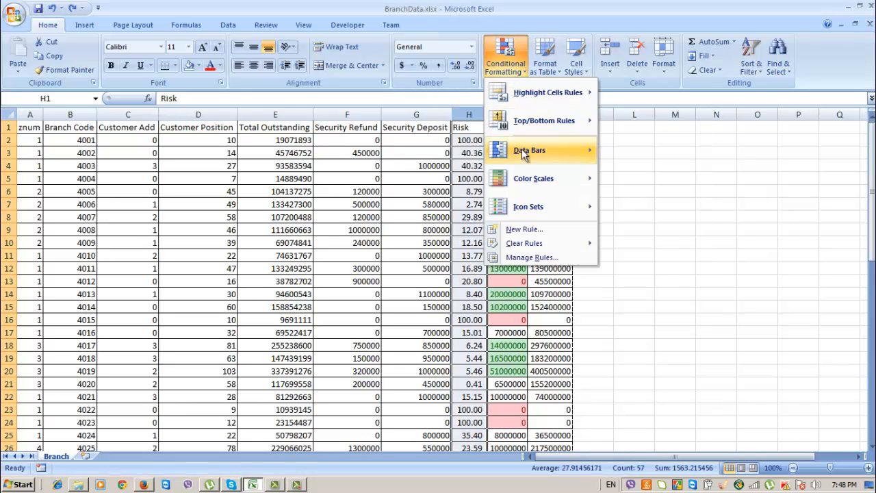
{"action": "mouse_move", "coordinate": [548, 181]}
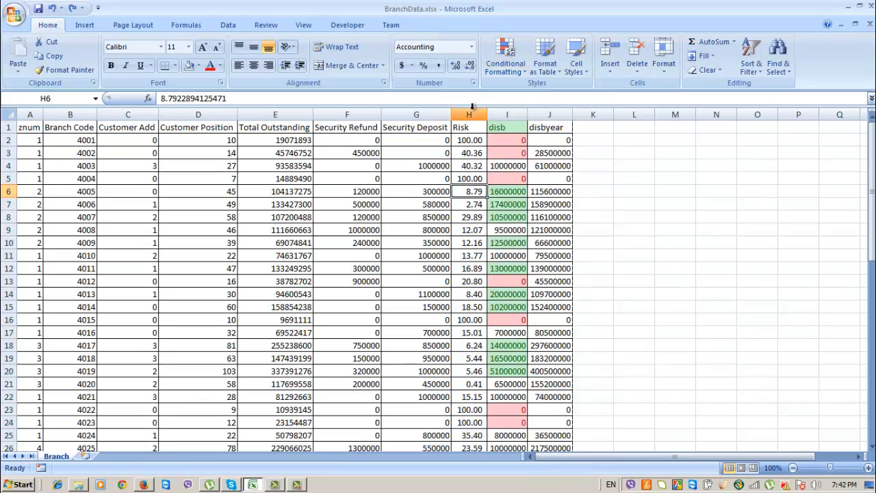
{"action": "left_click", "coordinate": [471, 111]}
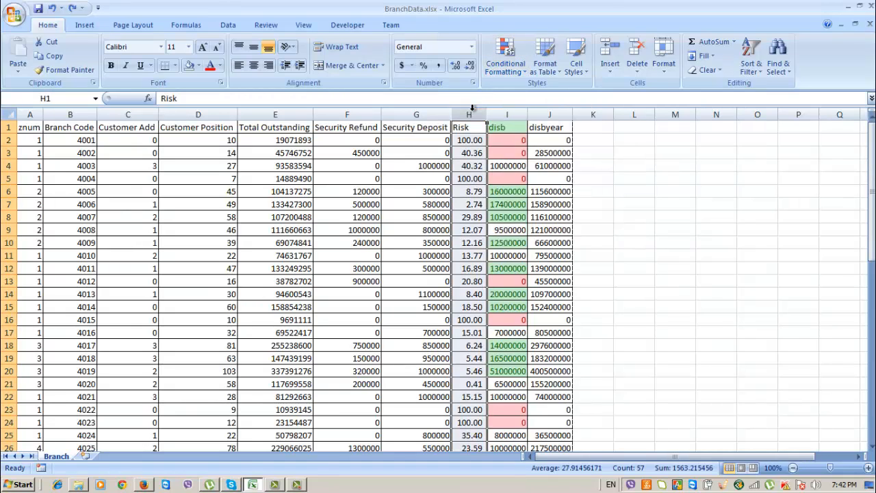
{"action": "left_click", "coordinate": [505, 57]}
{"action": "mouse_move", "coordinate": [539, 182]}
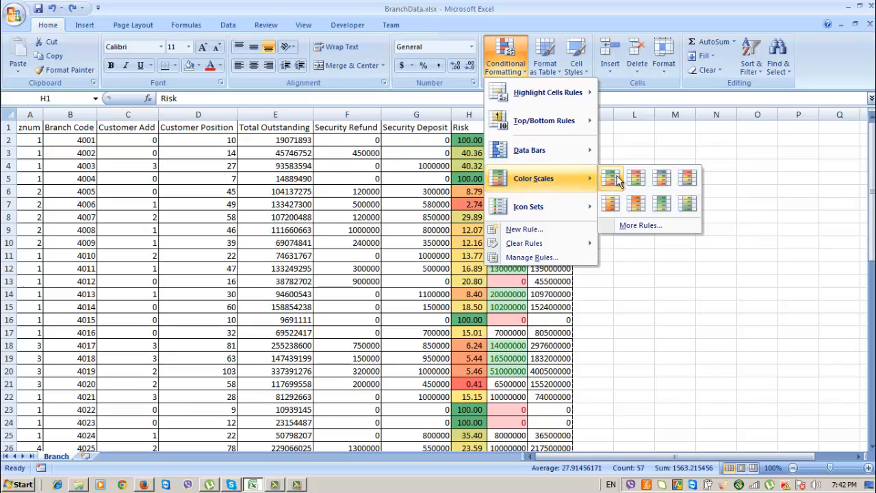
{"action": "left_click", "coordinate": [616, 182]}
{"action": "left_click", "coordinate": [616, 212]}
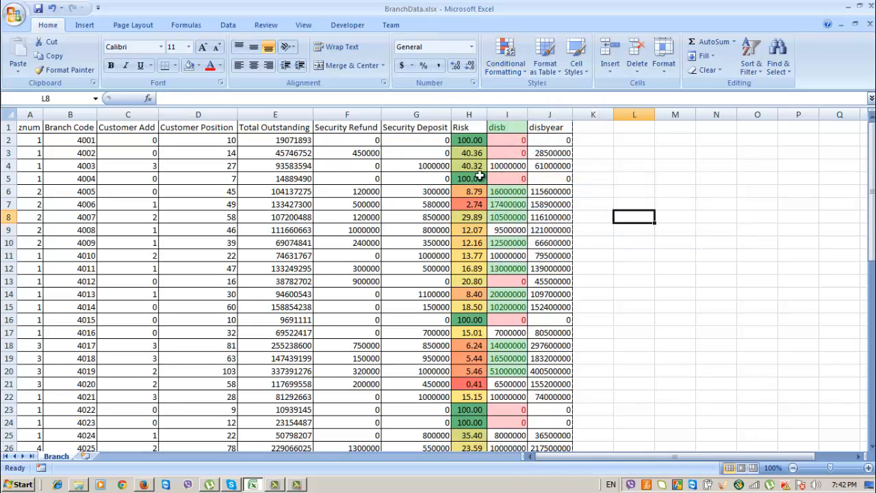
Step: Compare the shading of the Risk cells in rows 2, 5, 16, 23 and 24 with that of rows 3 and 4
{"action": "left_click", "coordinate": [476, 139]}
{"action": "left_click", "coordinate": [474, 181]}
{"action": "left_click", "coordinate": [479, 326]}
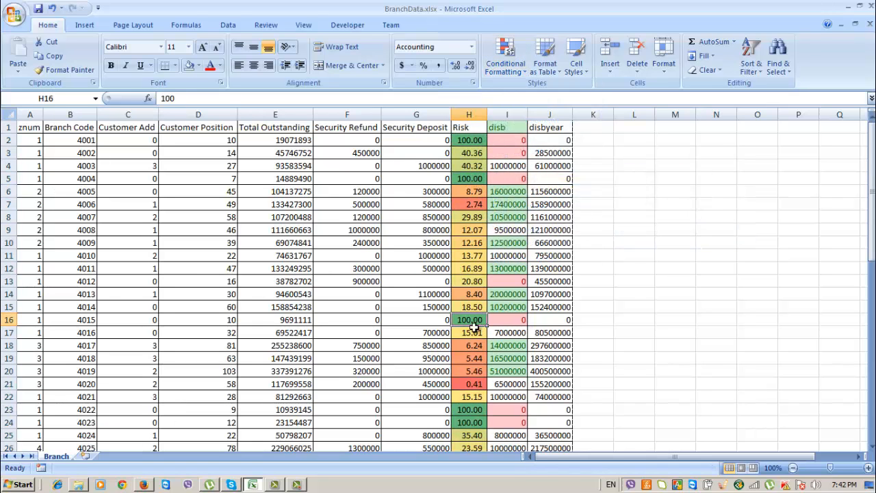
{"action": "left_click", "coordinate": [474, 412]}
{"action": "left_click", "coordinate": [470, 423]}
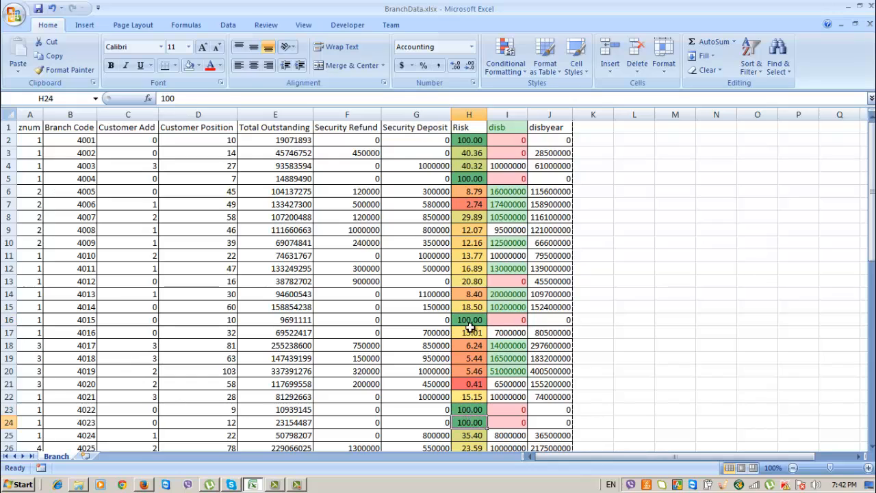
{"action": "left_click", "coordinate": [471, 154]}
{"action": "left_click", "coordinate": [473, 168]}
{"action": "left_click", "coordinate": [466, 153]}
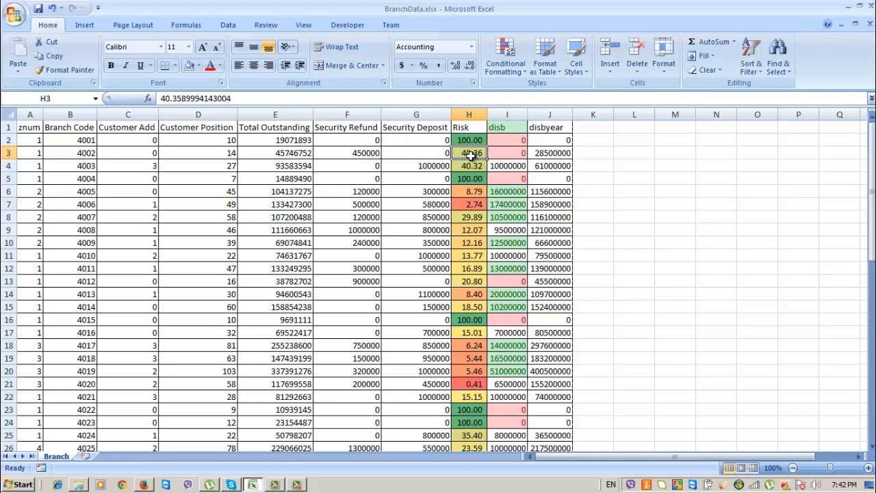
Step: Review the color scale shades in the Risk column down to the last data row and return to the header
{"action": "scroll", "coordinate": [479, 172], "scroll_direction": "down", "scroll_amount": 2}
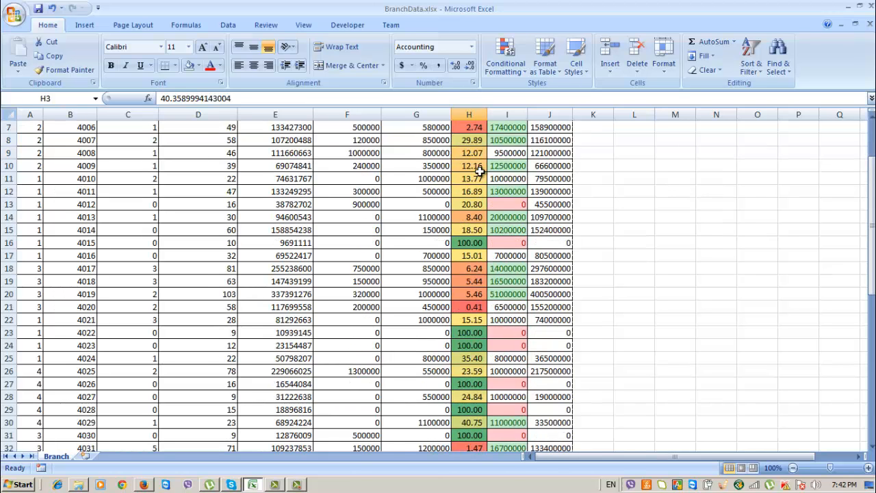
{"action": "scroll", "coordinate": [480, 172], "scroll_direction": "up", "scroll_amount": 2}
{"action": "scroll", "coordinate": [479, 180], "scroll_direction": "down", "scroll_amount": 1}
{"action": "scroll", "coordinate": [479, 179], "scroll_direction": "up", "scroll_amount": 1}
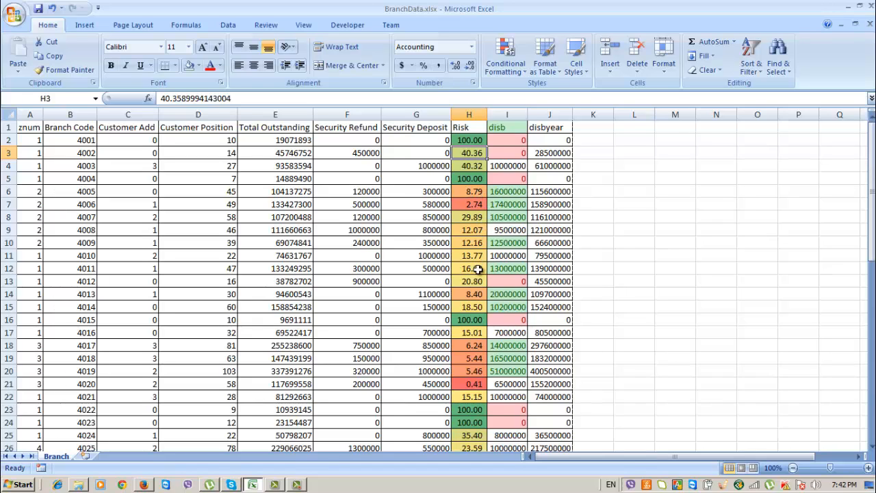
{"action": "scroll", "coordinate": [479, 269], "scroll_direction": "down", "scroll_amount": 2}
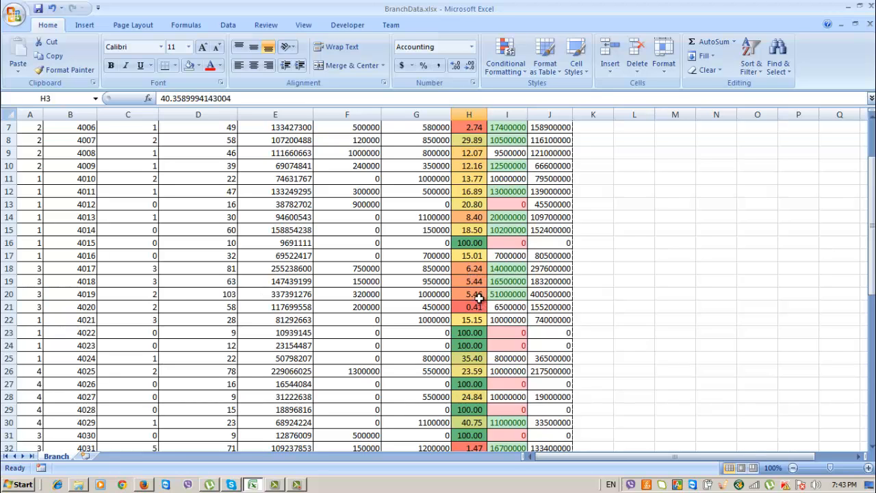
{"action": "scroll", "coordinate": [484, 303], "scroll_direction": "down", "scroll_amount": 9}
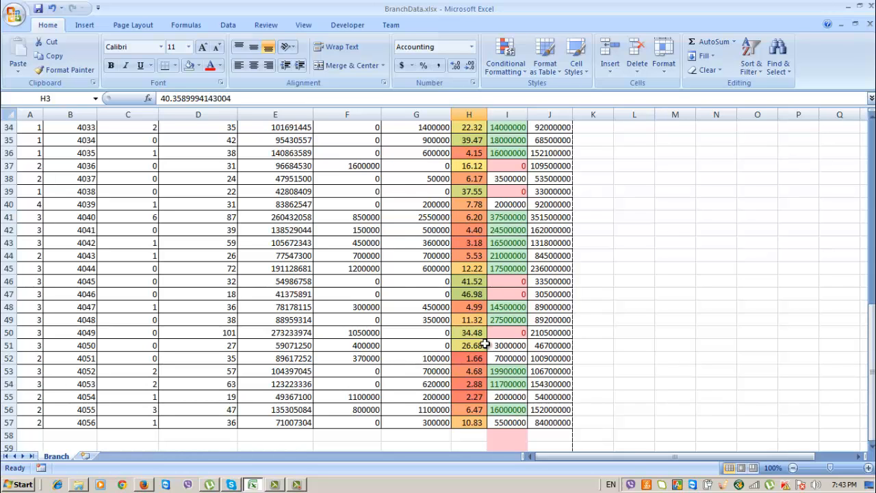
{"action": "scroll", "coordinate": [486, 362], "scroll_direction": "up", "scroll_amount": 11}
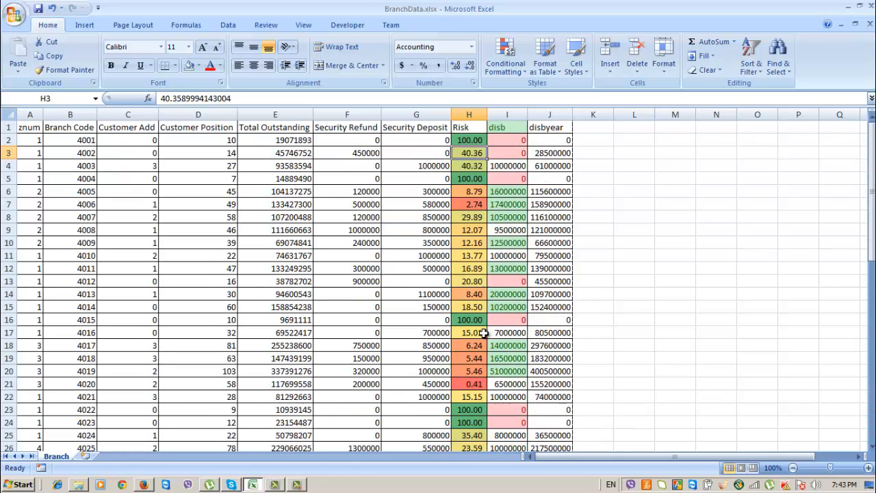
{"action": "left_click", "coordinate": [469, 114]}
{"action": "left_click", "coordinate": [505, 58]}
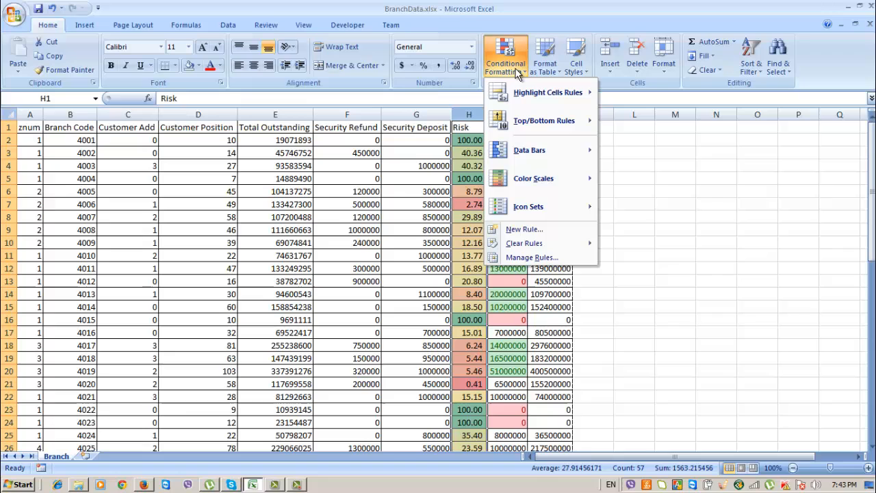
{"action": "left_click", "coordinate": [431, 183]}
Step: Apply the three-symbol icon set with uncircled check mark, exclamation mark and cross to the Security Deposit column
{"action": "left_click", "coordinate": [416, 114]}
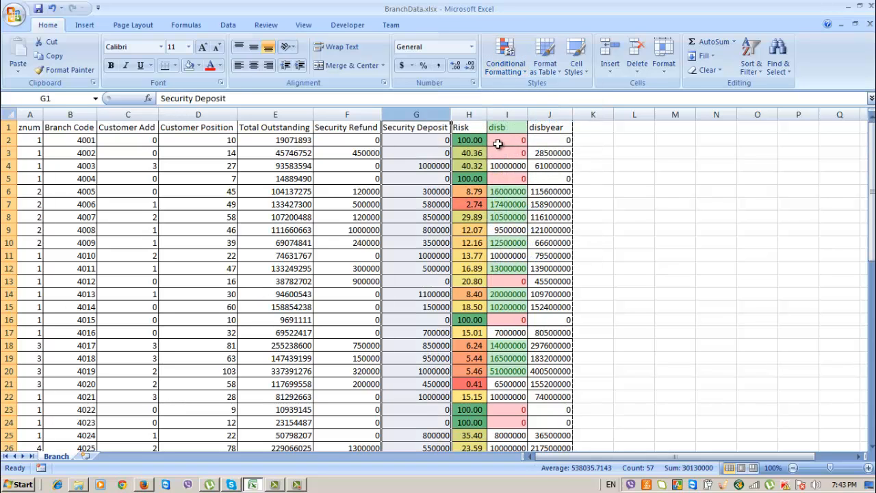
{"action": "left_click", "coordinate": [508, 68]}
{"action": "mouse_move", "coordinate": [573, 214]}
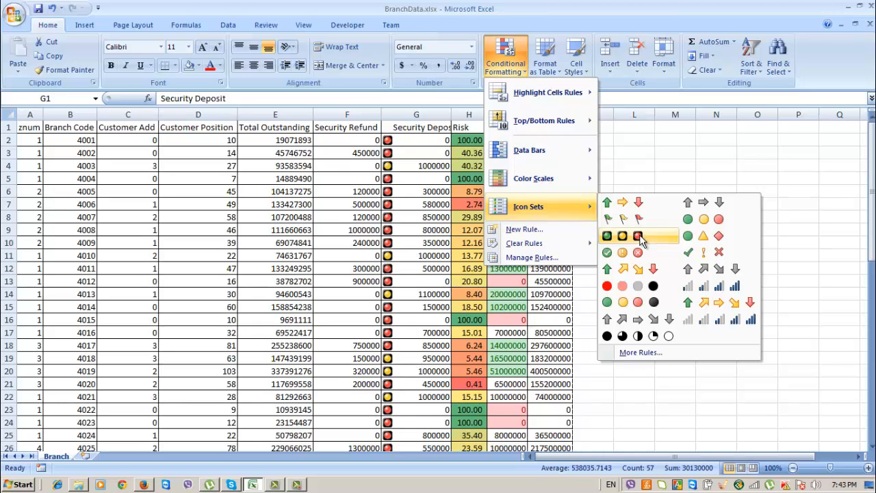
{"action": "left_click", "coordinate": [718, 253]}
{"action": "left_click", "coordinate": [540, 283]}
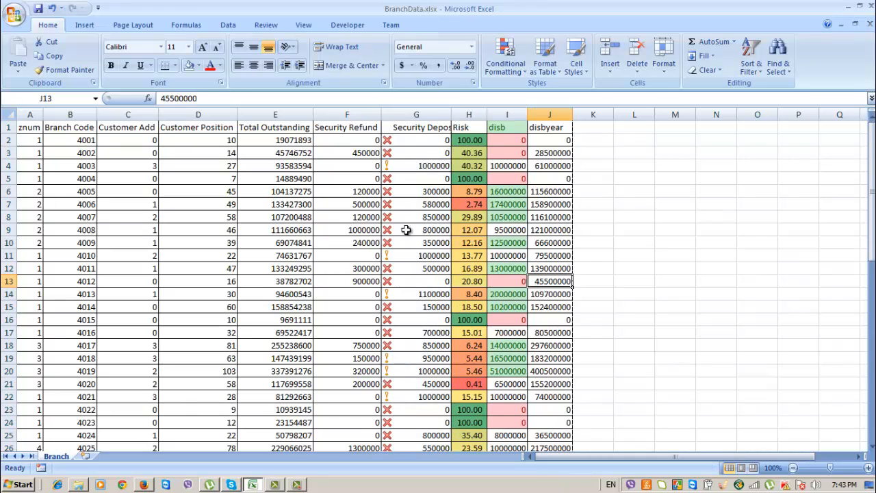
Step: Review the Security Deposit icons down the rows, return to the header and inspect the exclamation mark cell G11
{"action": "left_click", "coordinate": [404, 140]}
{"action": "scroll", "coordinate": [395, 349], "scroll_direction": "down", "scroll_amount": 14}
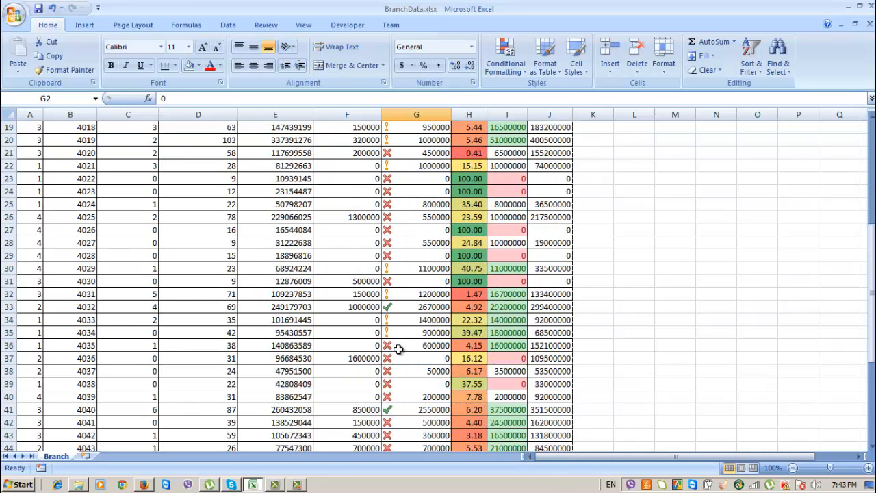
{"action": "scroll", "coordinate": [397, 352], "scroll_direction": "up", "scroll_amount": 7}
{"action": "scroll", "coordinate": [397, 352], "scroll_direction": "up", "scroll_amount": 7}
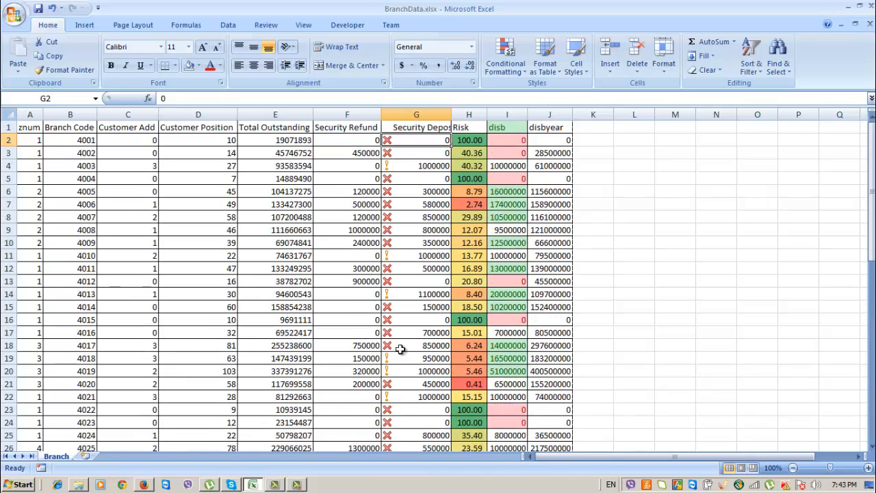
{"action": "left_click", "coordinate": [395, 255]}
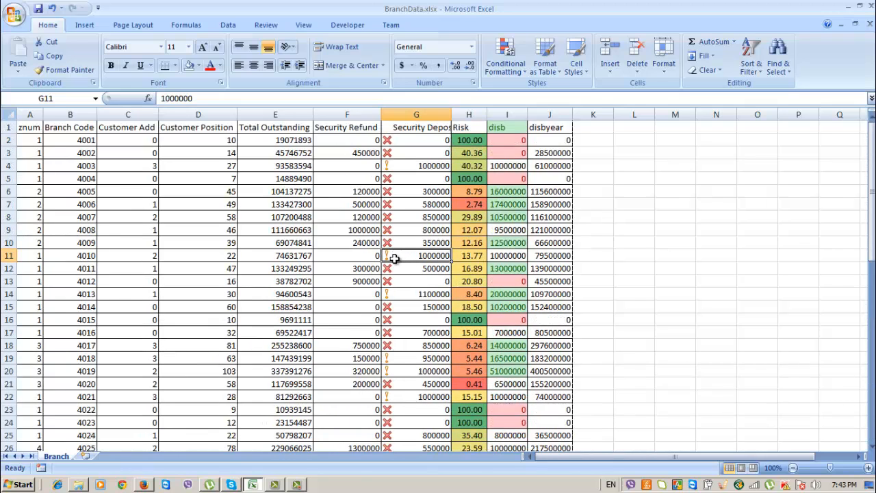
Step: Apply the rimmed three-traffic-lights icon set to the Security Refund column
{"action": "left_click", "coordinate": [347, 115]}
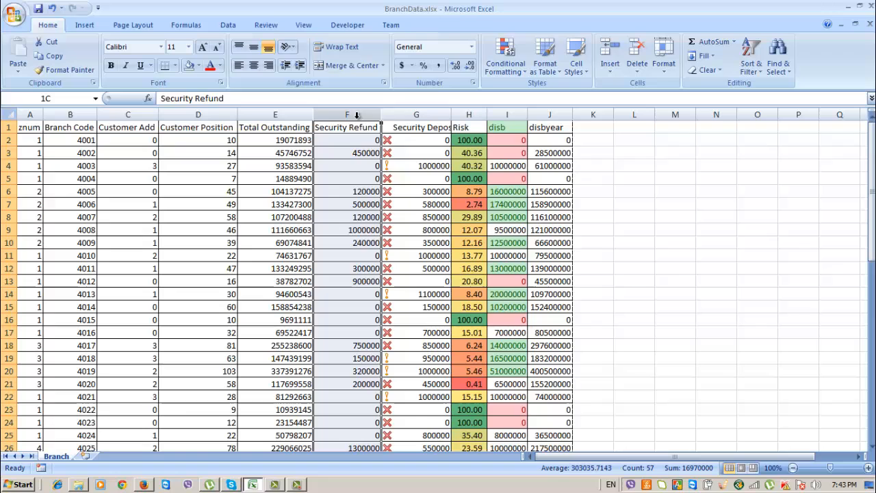
{"action": "left_click", "coordinate": [505, 58]}
{"action": "mouse_move", "coordinate": [549, 202]}
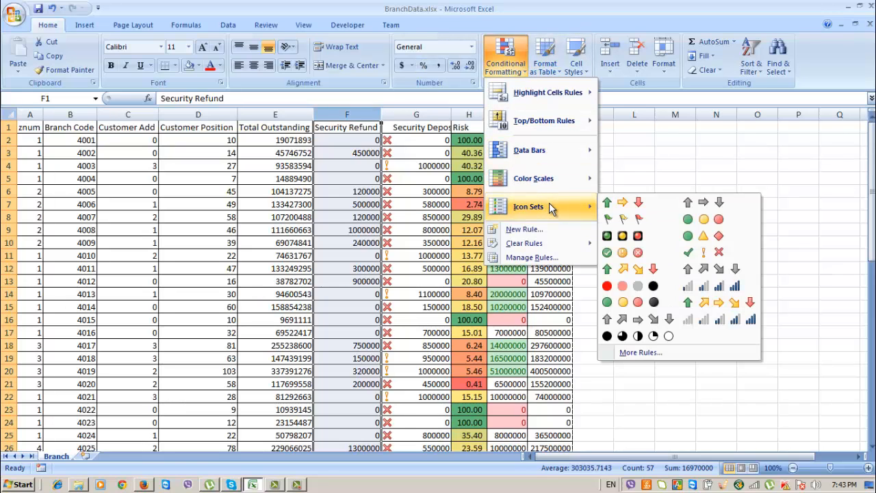
{"action": "left_click", "coordinate": [622, 235]}
{"action": "left_click", "coordinate": [348, 271]}
Step: Review the Security Refund traffic lights down to the last data row, inspecting cells F37 and F33, and return to the header
{"action": "scroll", "coordinate": [348, 272], "scroll_direction": "down", "scroll_amount": 10}
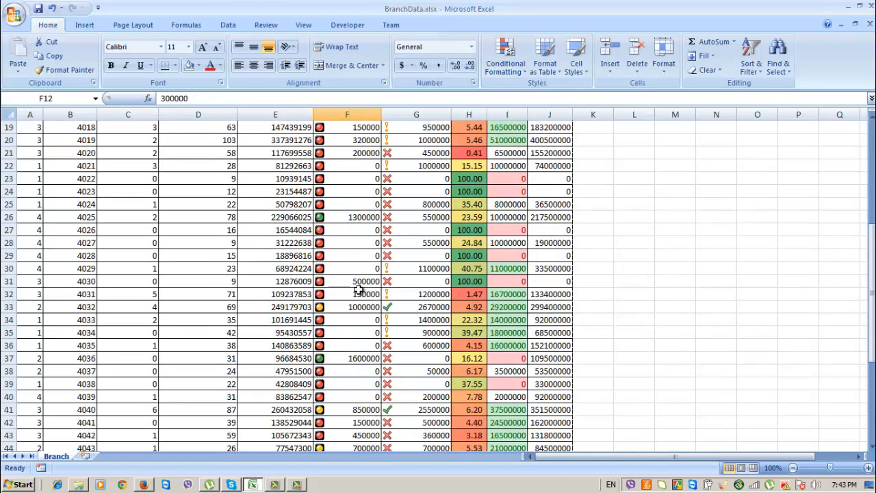
{"action": "scroll", "coordinate": [356, 293], "scroll_direction": "up", "scroll_amount": 3}
{"action": "scroll", "coordinate": [354, 288], "scroll_direction": "down", "scroll_amount": 1}
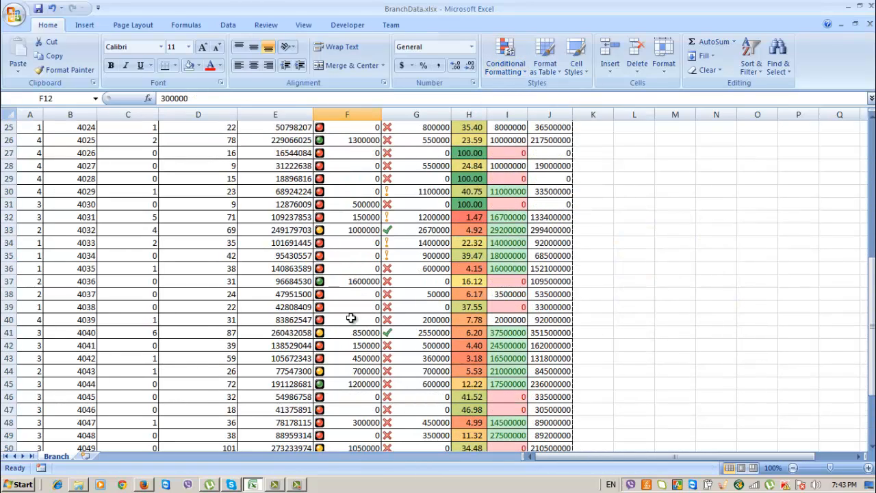
{"action": "left_click", "coordinate": [361, 283]}
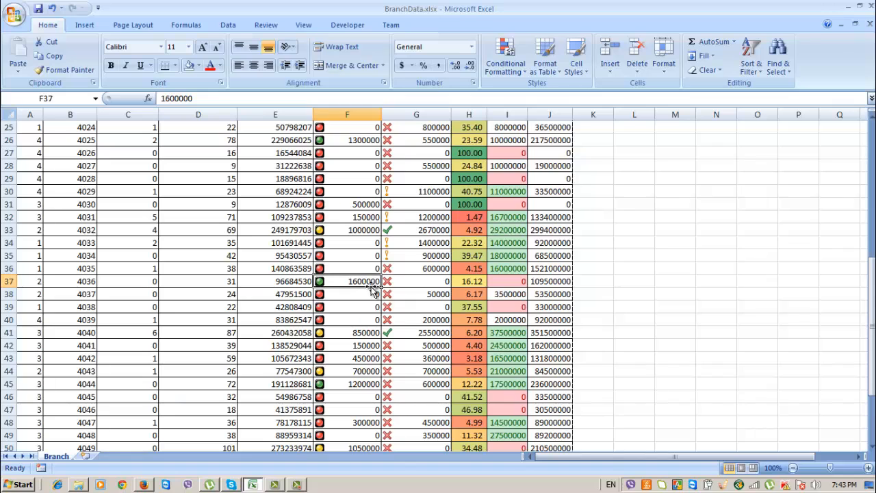
{"action": "left_click", "coordinate": [361, 230]}
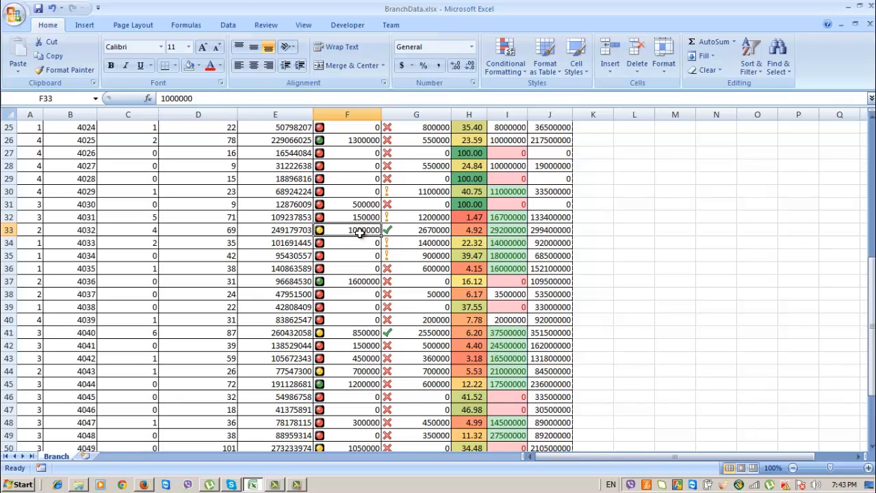
{"action": "scroll", "coordinate": [369, 281], "scroll_direction": "down", "scroll_amount": 6}
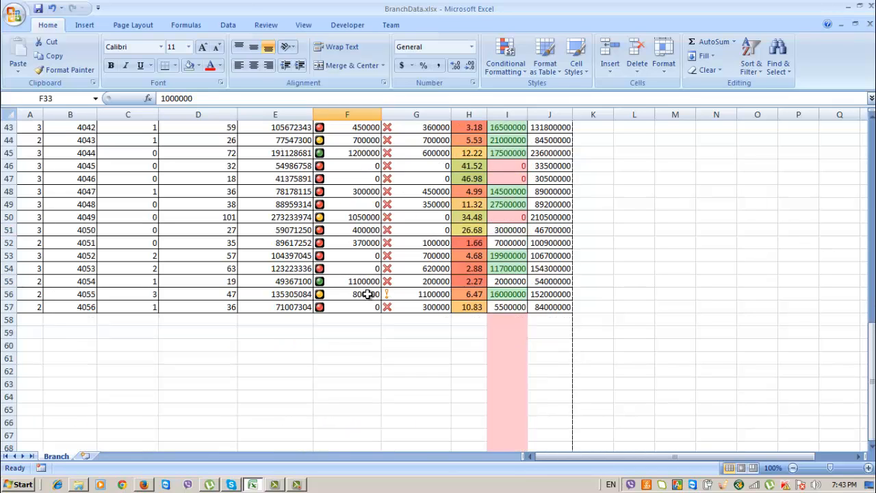
{"action": "scroll", "coordinate": [370, 303], "scroll_direction": "up", "scroll_amount": 14}
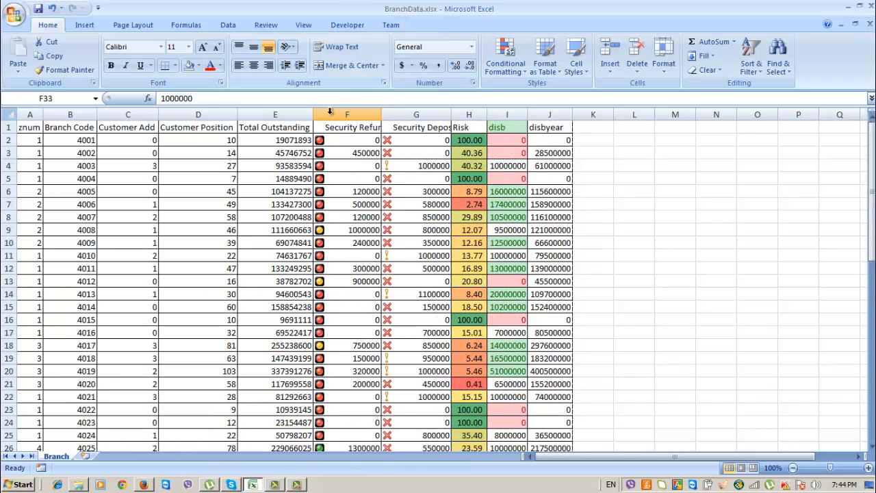
Step: Apply pink data bars to the Total Outstanding column
{"action": "left_click", "coordinate": [280, 115]}
{"action": "left_click", "coordinate": [505, 61]}
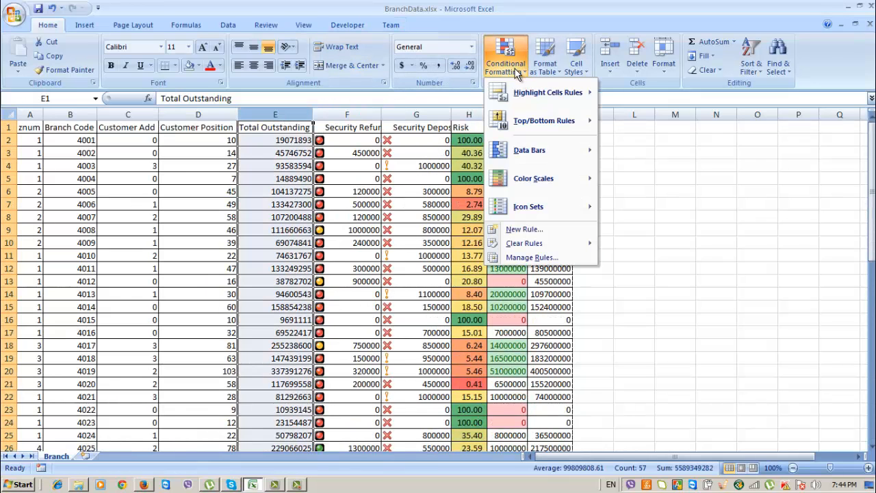
{"action": "mouse_move", "coordinate": [573, 178]}
{"action": "mouse_move", "coordinate": [541, 150]}
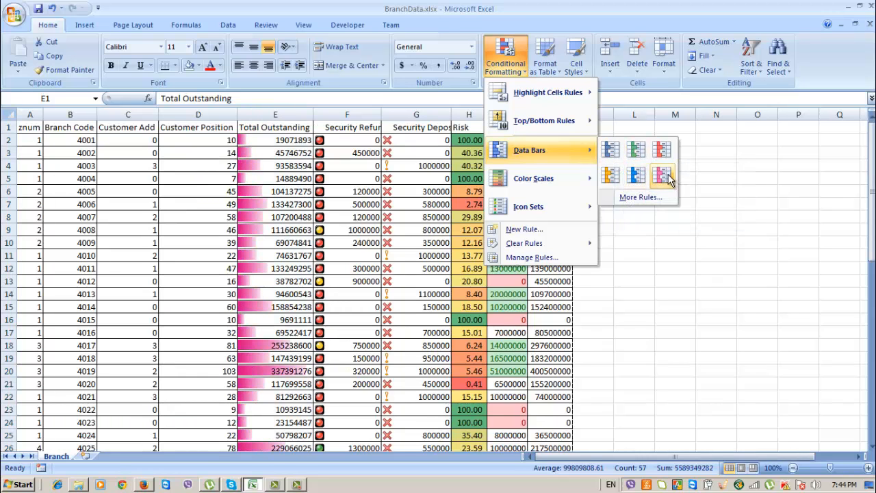
{"action": "left_click", "coordinate": [668, 178]}
{"action": "left_click", "coordinate": [290, 280]}
{"action": "scroll", "coordinate": [289, 308], "scroll_direction": "down", "scroll_amount": 2}
{"action": "scroll", "coordinate": [255, 205], "scroll_direction": "up", "scroll_amount": 2}
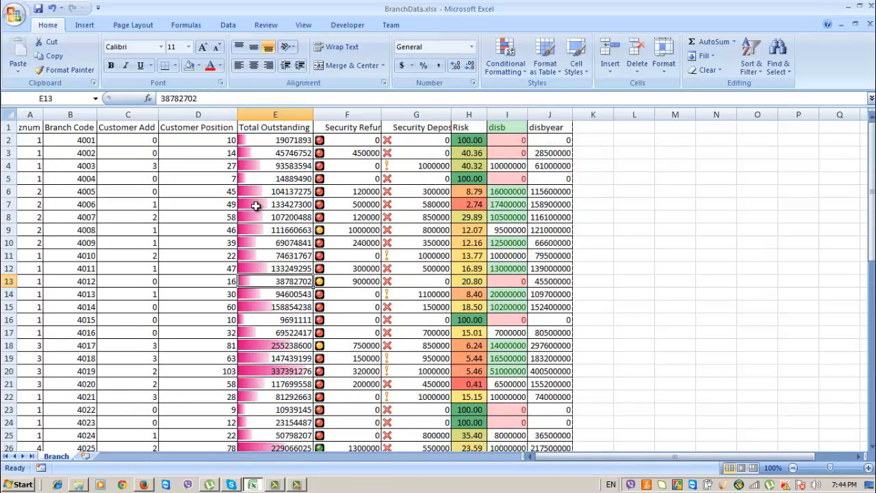
Step: Format the bottom 10% of the Customer Position column with Light Red Fill with Dark Red Text
{"action": "left_click", "coordinate": [198, 114]}
{"action": "left_click", "coordinate": [505, 59]}
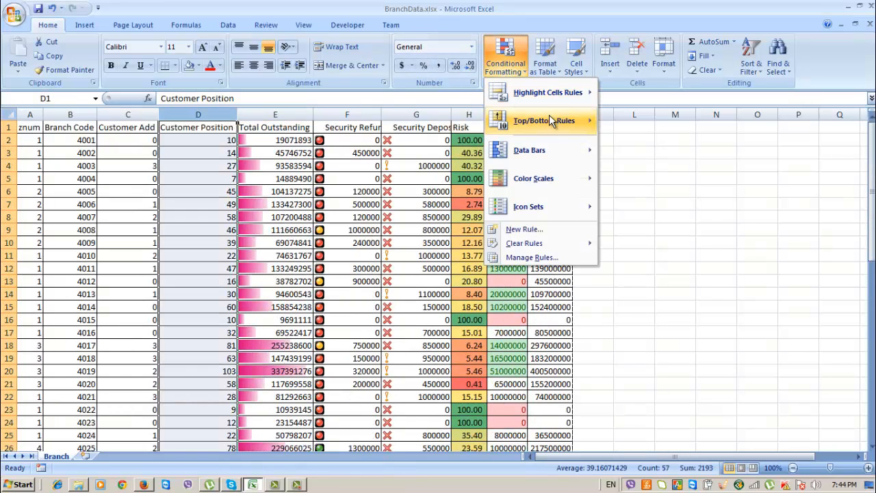
{"action": "mouse_move", "coordinate": [548, 123]}
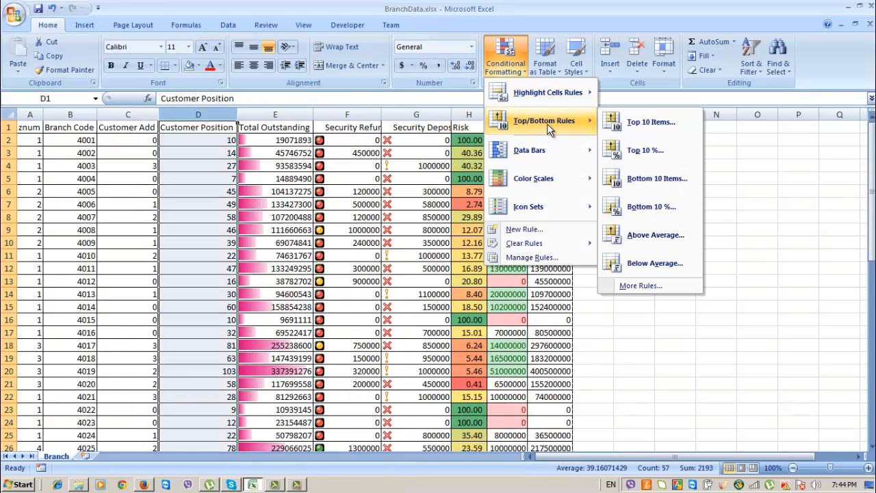
{"action": "left_click", "coordinate": [652, 208]}
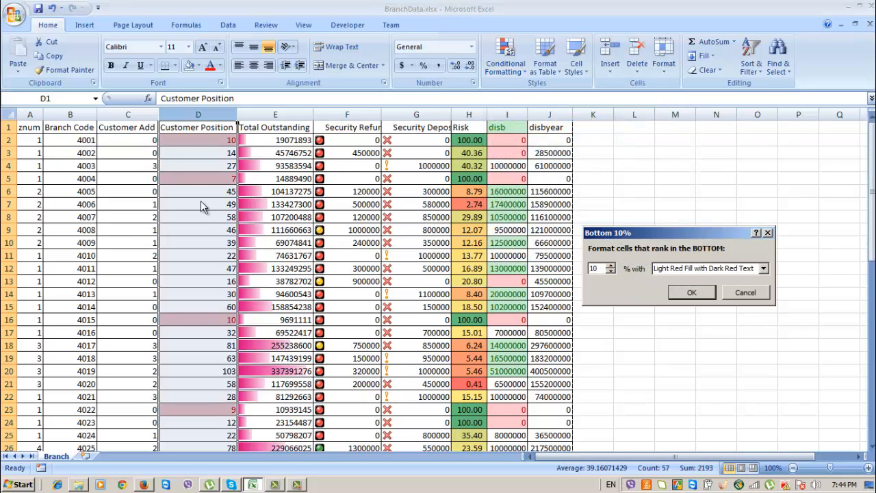
{"action": "left_click", "coordinate": [763, 269]}
{"action": "left_click", "coordinate": [758, 280]}
{"action": "left_click", "coordinate": [640, 293]}
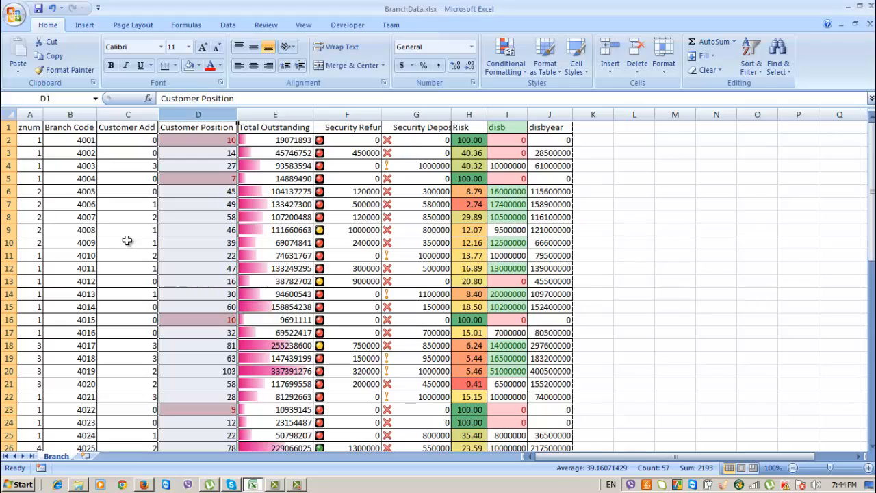
Step: Review the highlighted Customer Position cells down to the last data row and return to the header
{"action": "left_click", "coordinate": [174, 243]}
{"action": "scroll", "coordinate": [199, 274], "scroll_direction": "down", "scroll_amount": 13}
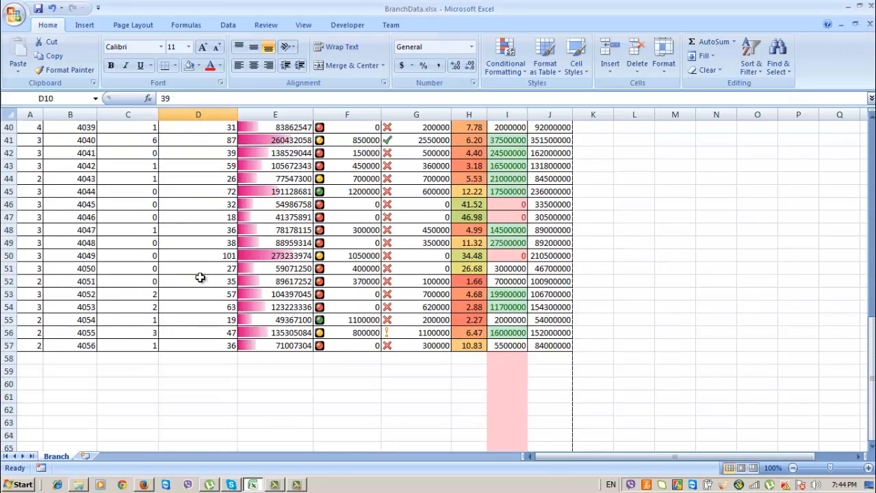
{"action": "scroll", "coordinate": [194, 276], "scroll_direction": "up", "scroll_amount": 3}
{"action": "scroll", "coordinate": [194, 276], "scroll_direction": "up", "scroll_amount": 10}
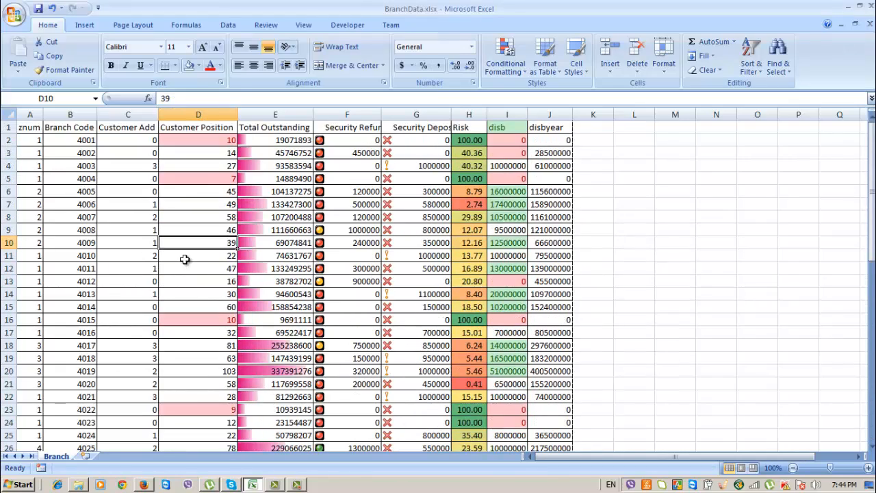
{"action": "scroll", "coordinate": [201, 254], "scroll_direction": "down", "scroll_amount": 7}
{"action": "scroll", "coordinate": [202, 255], "scroll_direction": "up", "scroll_amount": 6}
{"action": "scroll", "coordinate": [203, 255], "scroll_direction": "up", "scroll_amount": 1}
{"action": "left_click", "coordinate": [60, 159]}
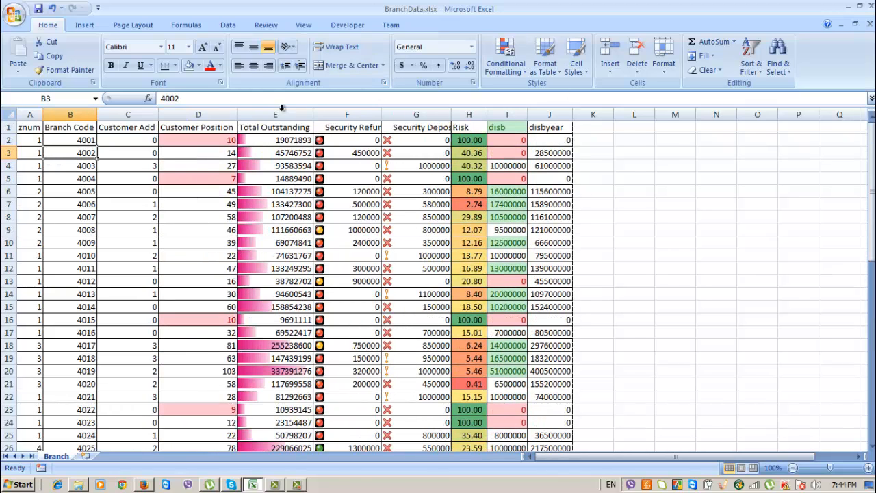
Step: Highlight duplicate values in the disbyear column with Green Fill with Dark Green Text
{"action": "left_click", "coordinate": [141, 116]}
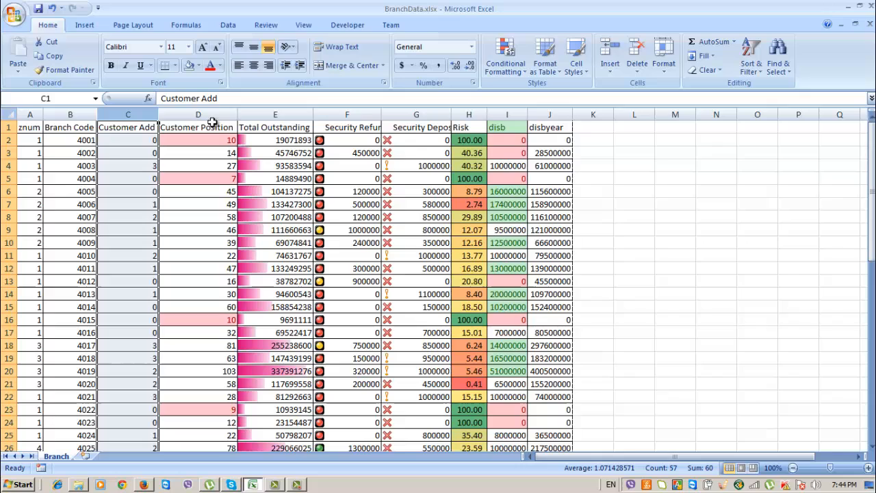
{"action": "left_click", "coordinate": [566, 114]}
{"action": "left_click", "coordinate": [505, 58]}
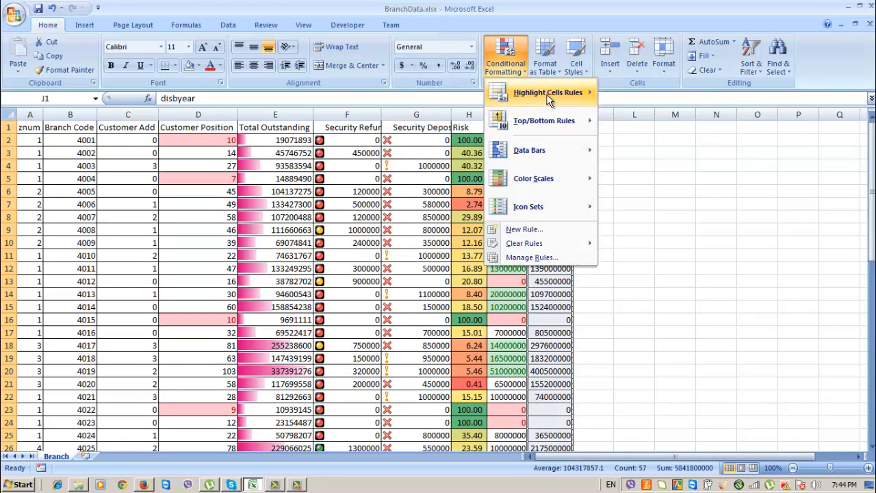
{"action": "mouse_move", "coordinate": [557, 93]}
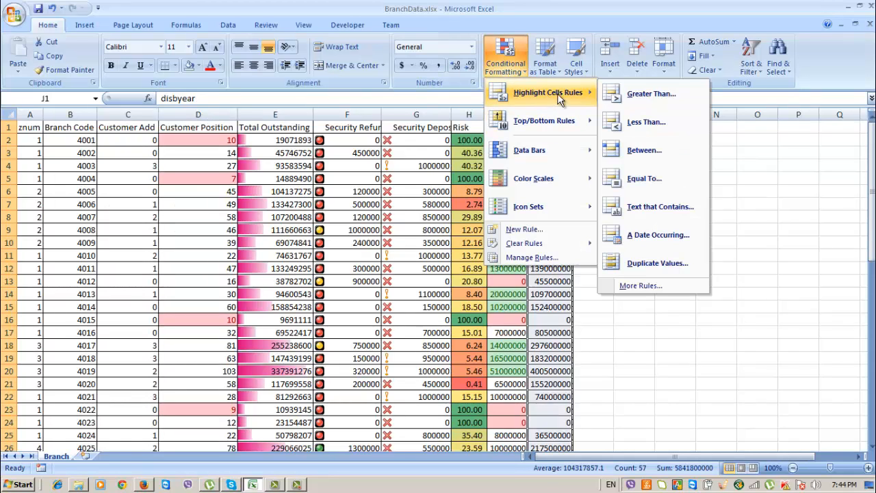
{"action": "left_click", "coordinate": [665, 266]}
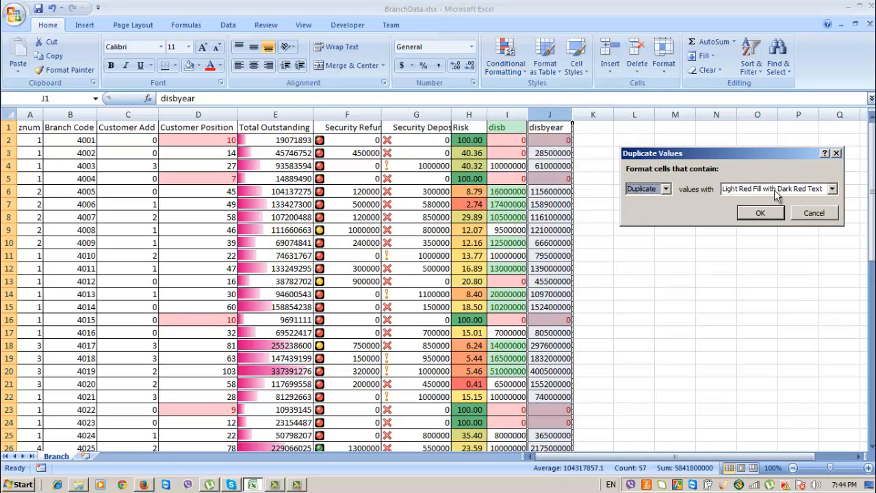
{"action": "left_click", "coordinate": [831, 189]}
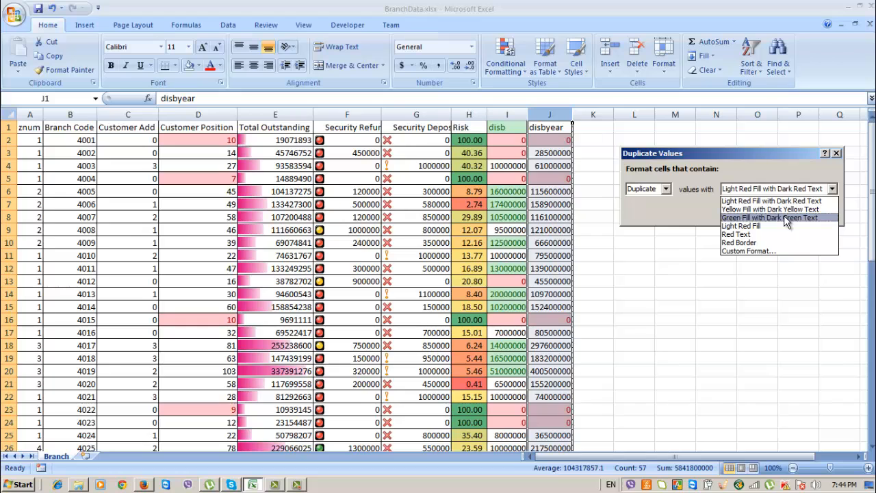
{"action": "left_click", "coordinate": [784, 217]}
{"action": "left_click", "coordinate": [760, 214]}
Step: Inspect the highlighted duplicates in the disbyear column at rows 2, 5, 16, 46, 34 and 40
{"action": "left_click", "coordinate": [562, 141]}
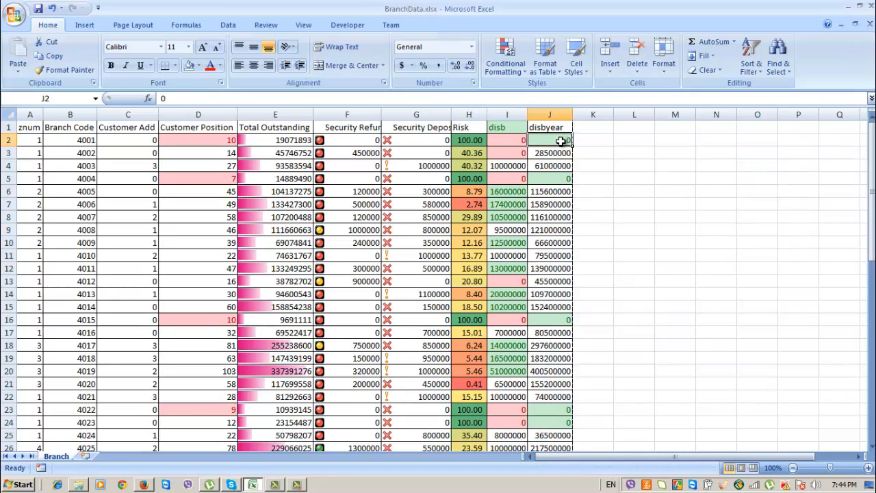
{"action": "left_click", "coordinate": [561, 178]}
{"action": "left_click", "coordinate": [560, 321]}
{"action": "scroll", "coordinate": [651, 338], "scroll_direction": "down", "scroll_amount": 11}
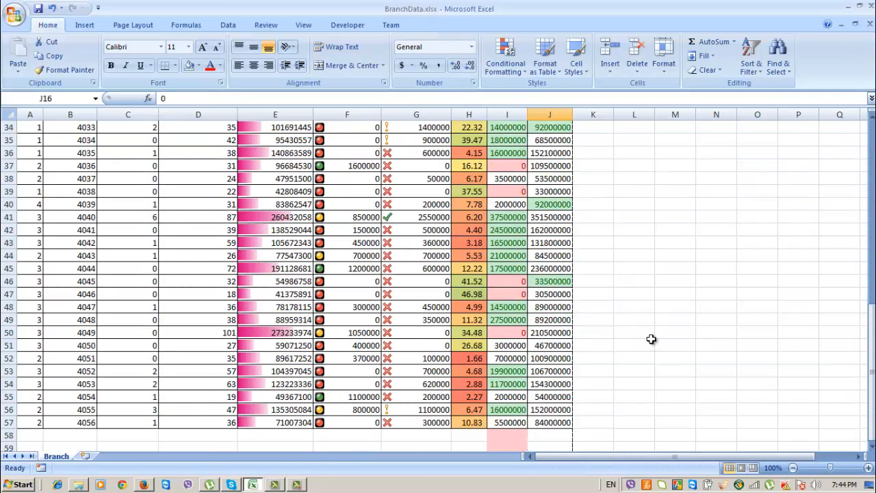
{"action": "left_click", "coordinate": [547, 281]}
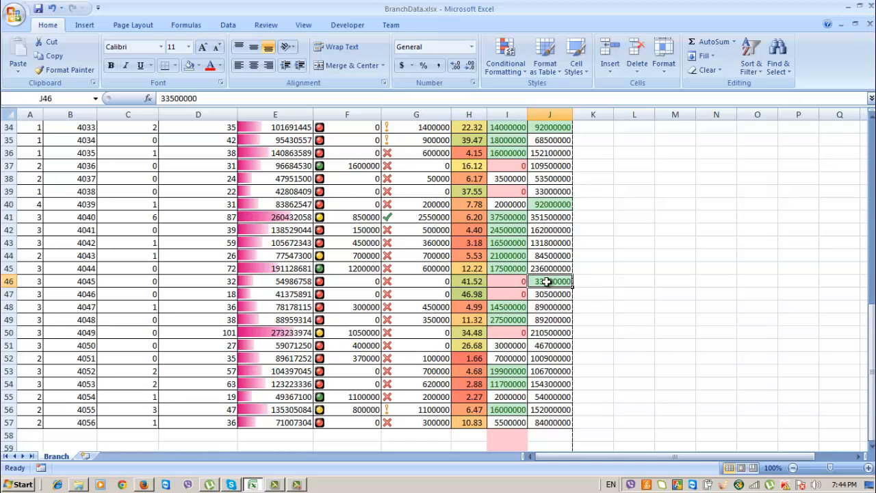
{"action": "left_click", "coordinate": [566, 127]}
{"action": "left_click", "coordinate": [565, 204]}
{"action": "scroll", "coordinate": [626, 265], "scroll_direction": "up", "scroll_amount": 6}
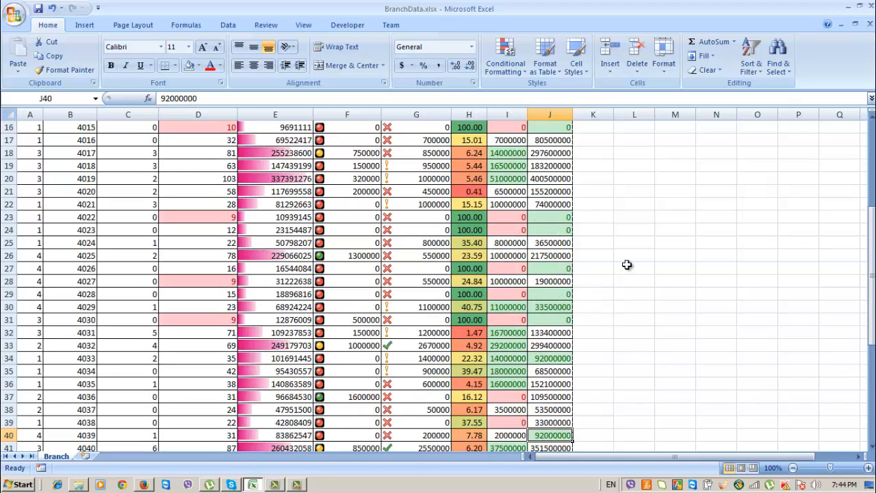